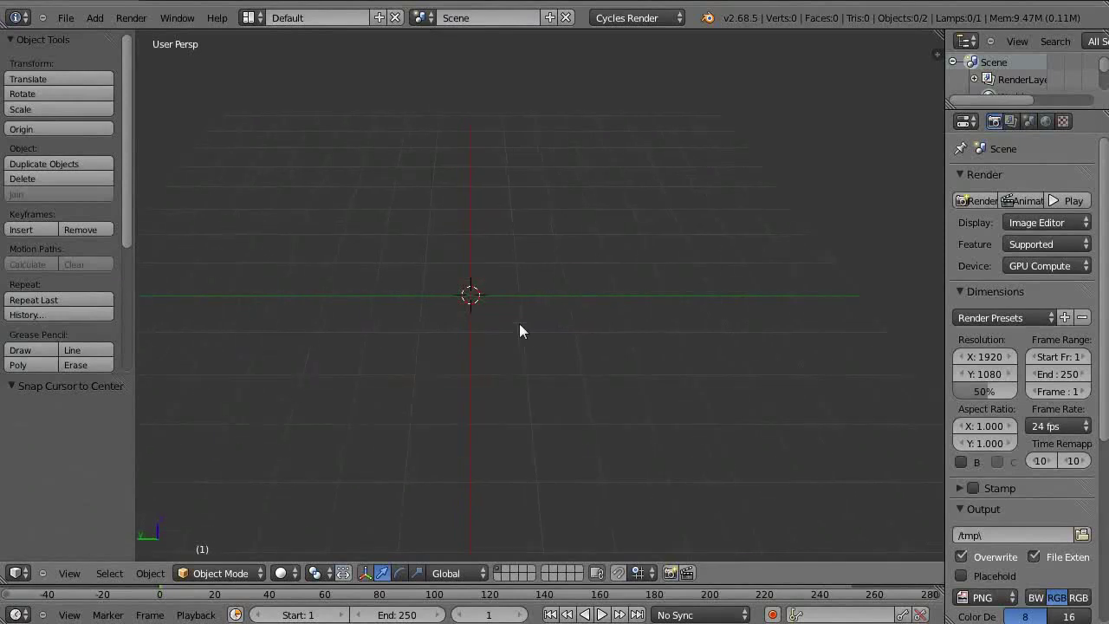
Dismiss the Blender splash screen and orbit to a near-front view of the empty scene
left_click(708, 17)
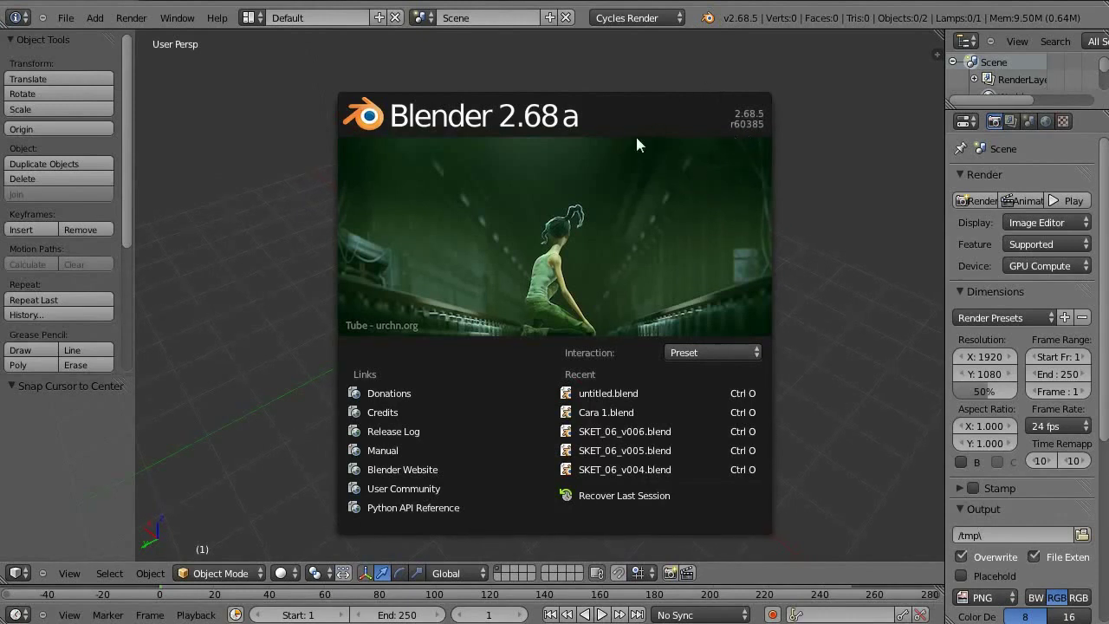
left_click(631, 188)
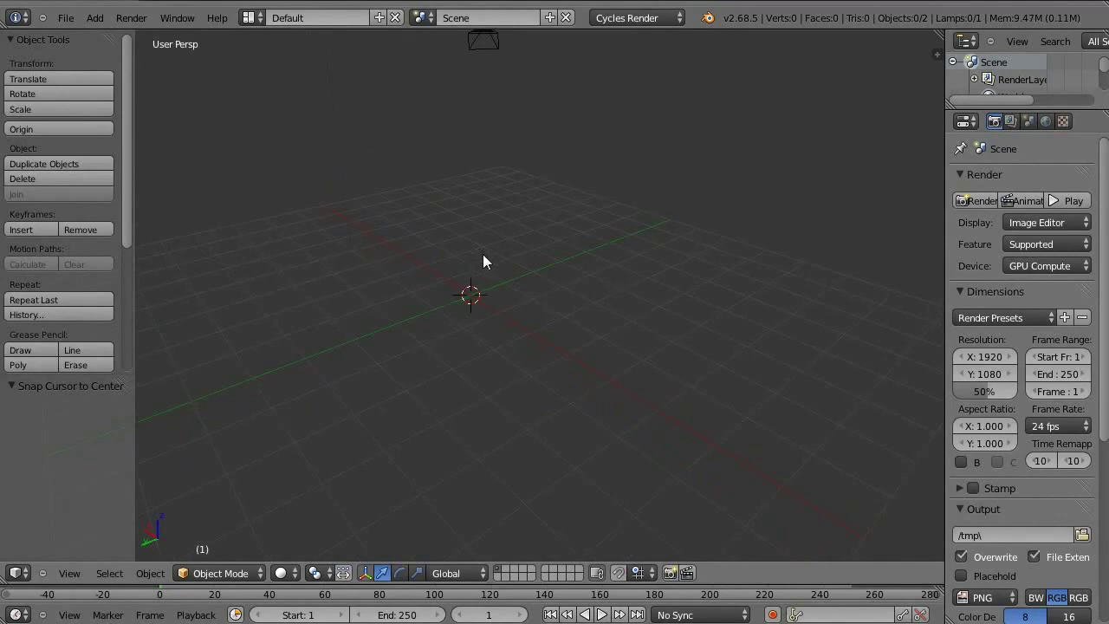
middle_click_drag(472, 237, 505, 311)
mouse_move(520, 367)
middle_mouse_down()
mouse_move(476, 352)
mouse_move(550, 354)
mouse_move(519, 316)
middle_mouse_up()
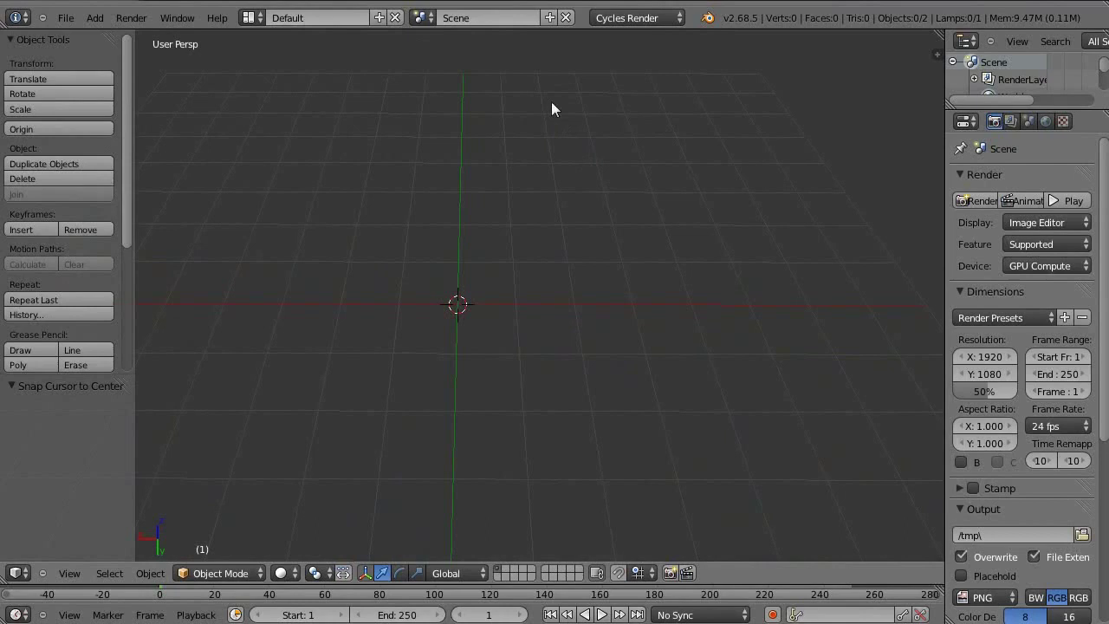
Add a plane and subdivide it in Edit Mode into a 16-face, 25-vertex grid
key("shift+a")
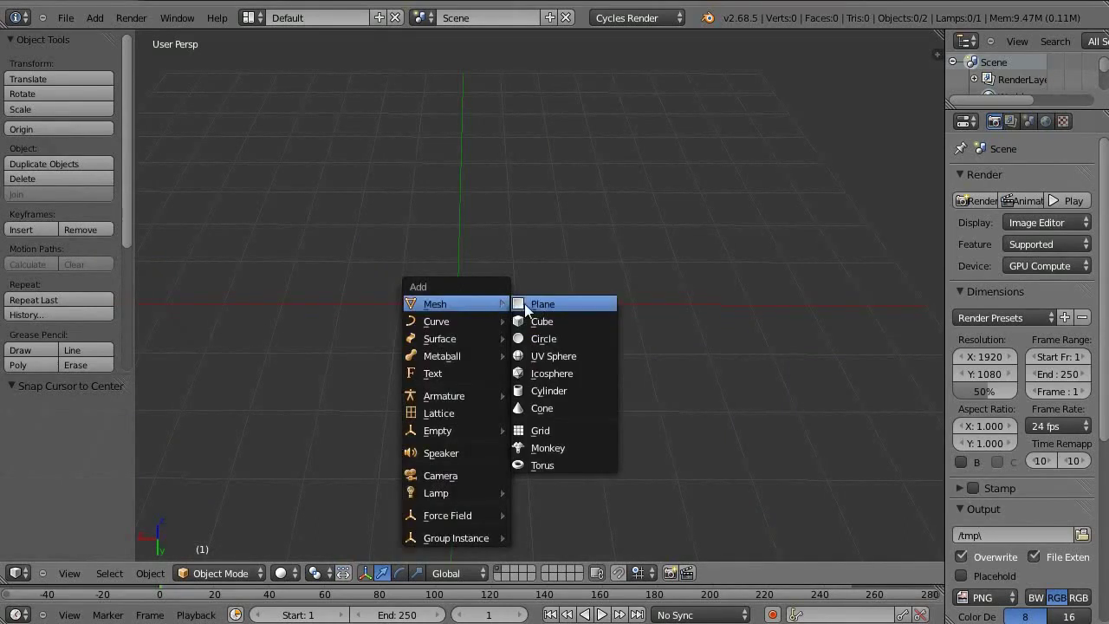
left_click(530, 303)
middle_click_drag(530, 303, 490, 355)
key("Tab")
middle_click_drag(495, 298, 453, 310)
key("w")
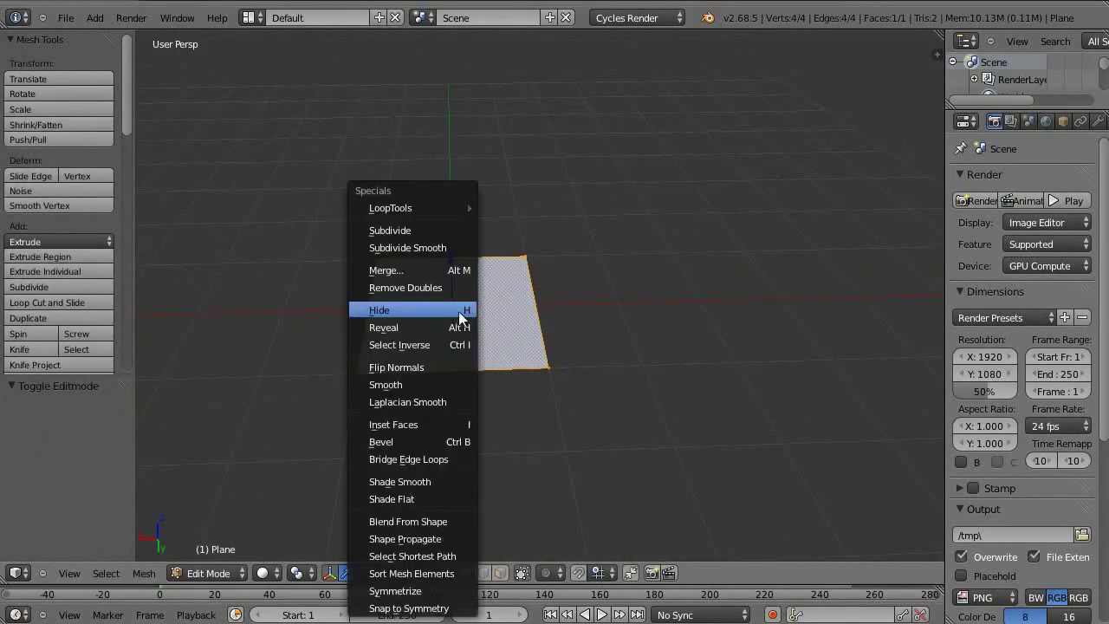
left_click(438, 235)
key("Tab")
mouse_move(474, 361)
middle_mouse_down()
mouse_move(469, 293)
mouse_move(463, 388)
middle_mouse_up()
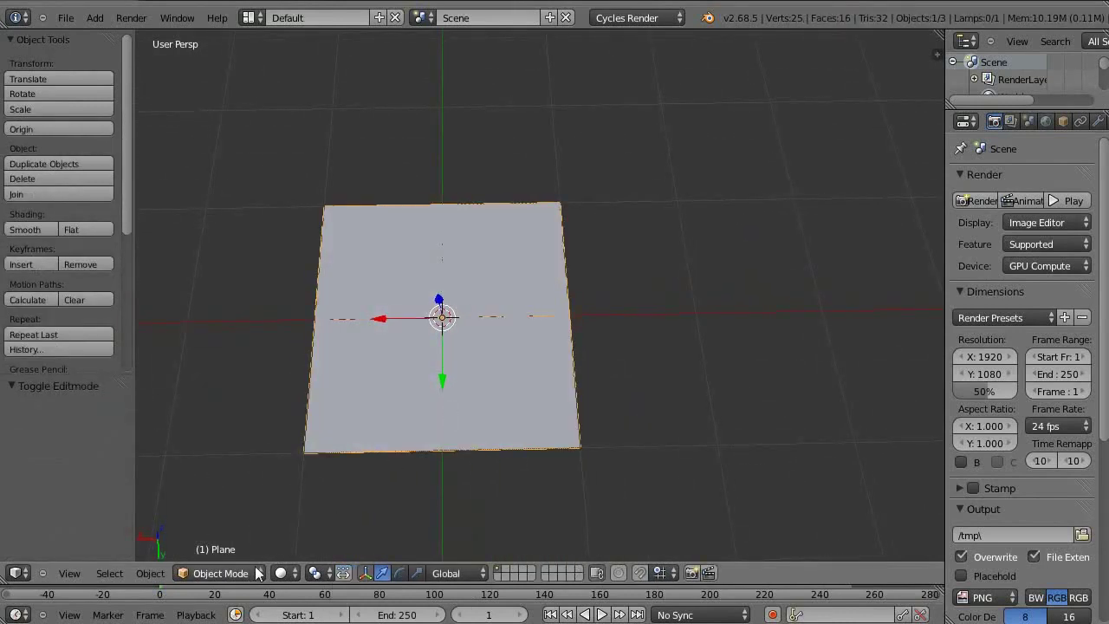
left_click(220, 573)
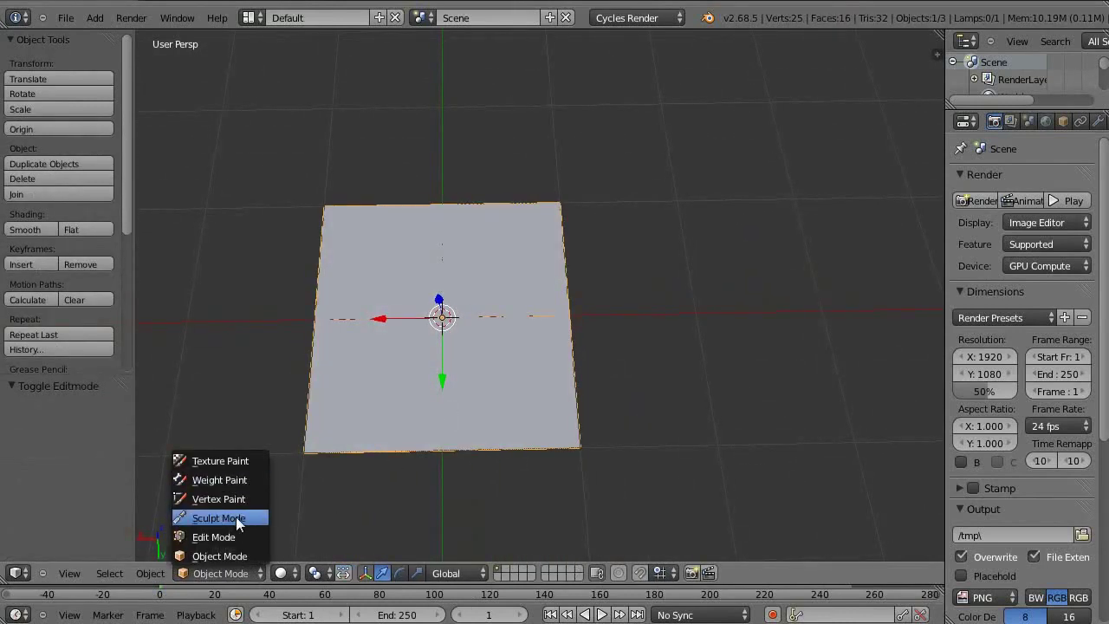
Switch the plane into Sculpt Mode and widen the tool shelf
left_click(237, 517)
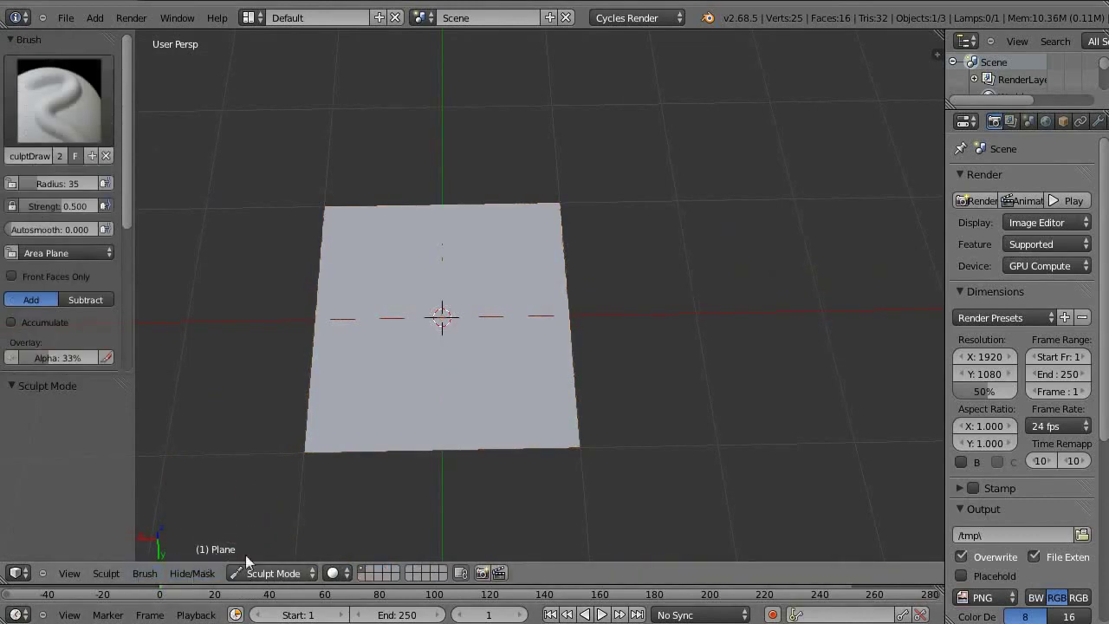
mouse_move(292, 126)
middle_mouse_down()
mouse_move(358, 110)
mouse_move(360, 221)
mouse_move(340, 238)
middle_mouse_up()
scroll(340, 237, "up", 3)
left_click_drag(136, 270, 168, 276)
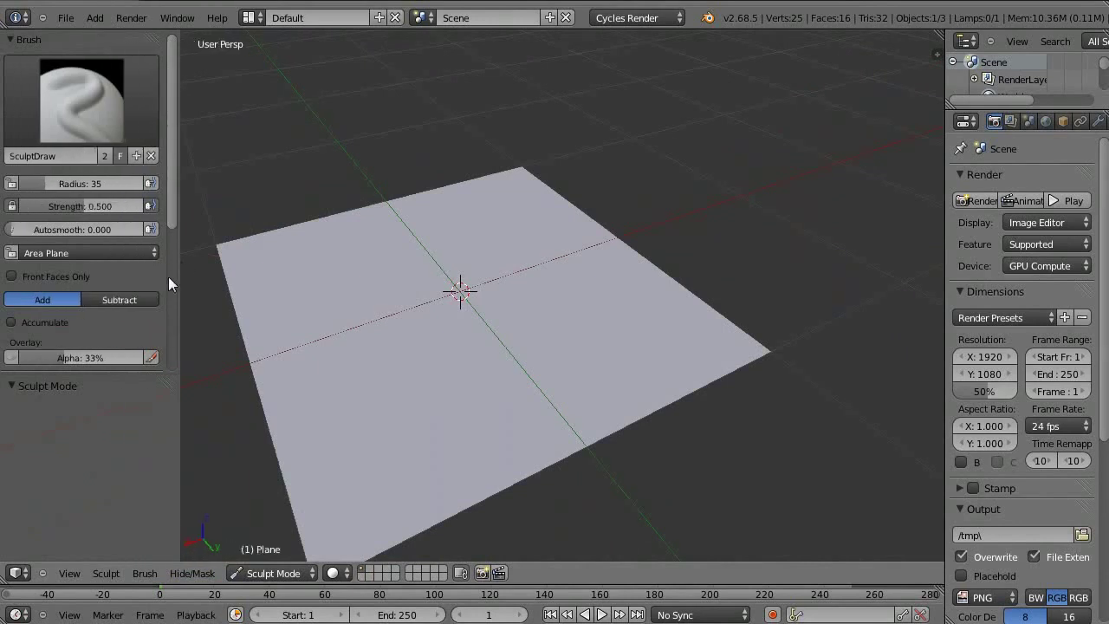
left_click(131, 377)
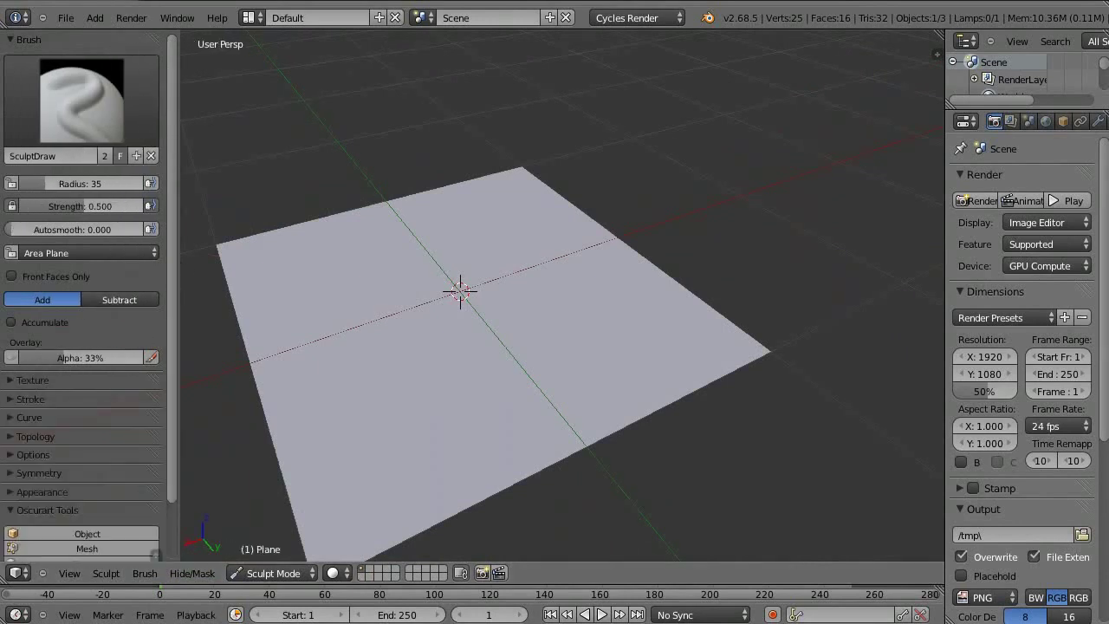
left_click(48, 123)
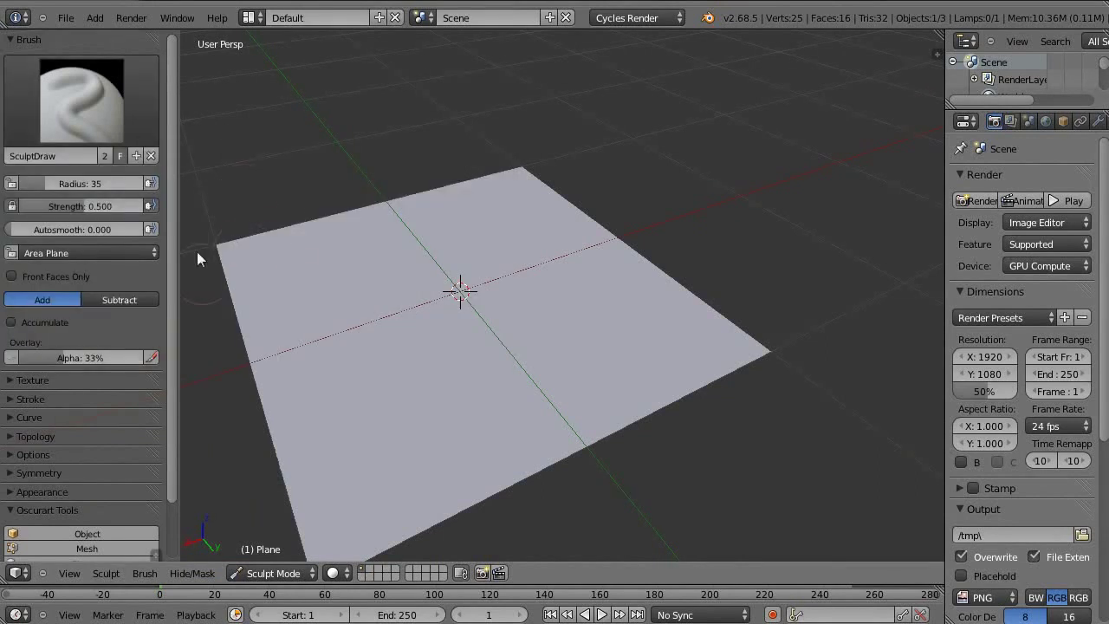
Expand the brush Stroke and Texture panels, leaving Oscurart Tools collapsed
scroll(78, 222, "down", 3)
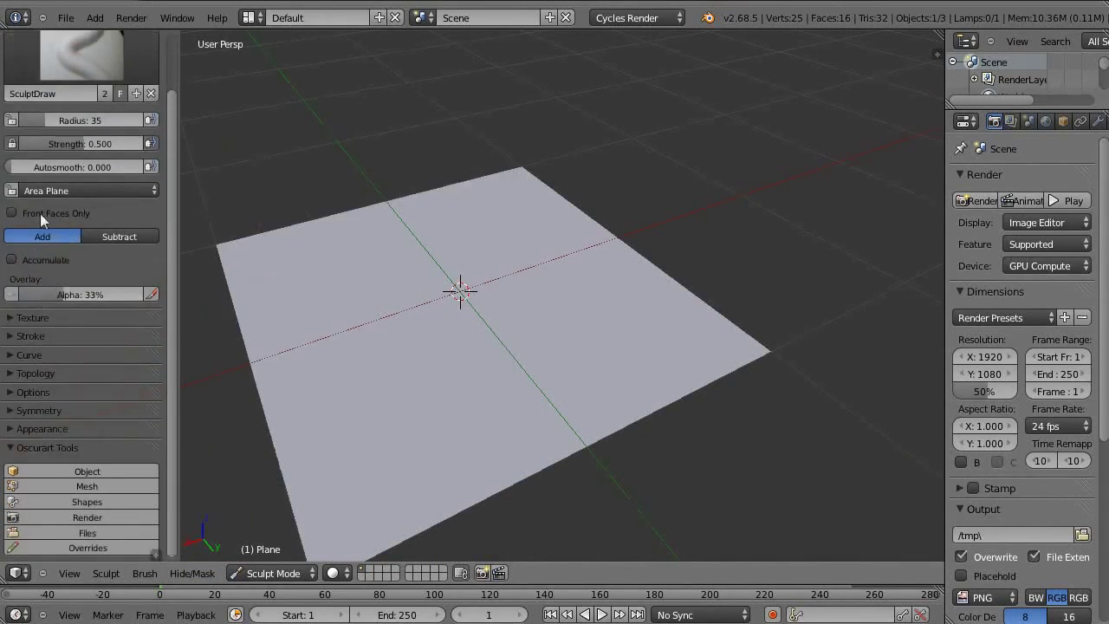
left_click(30, 451)
left_click(36, 454)
left_click(40, 454)
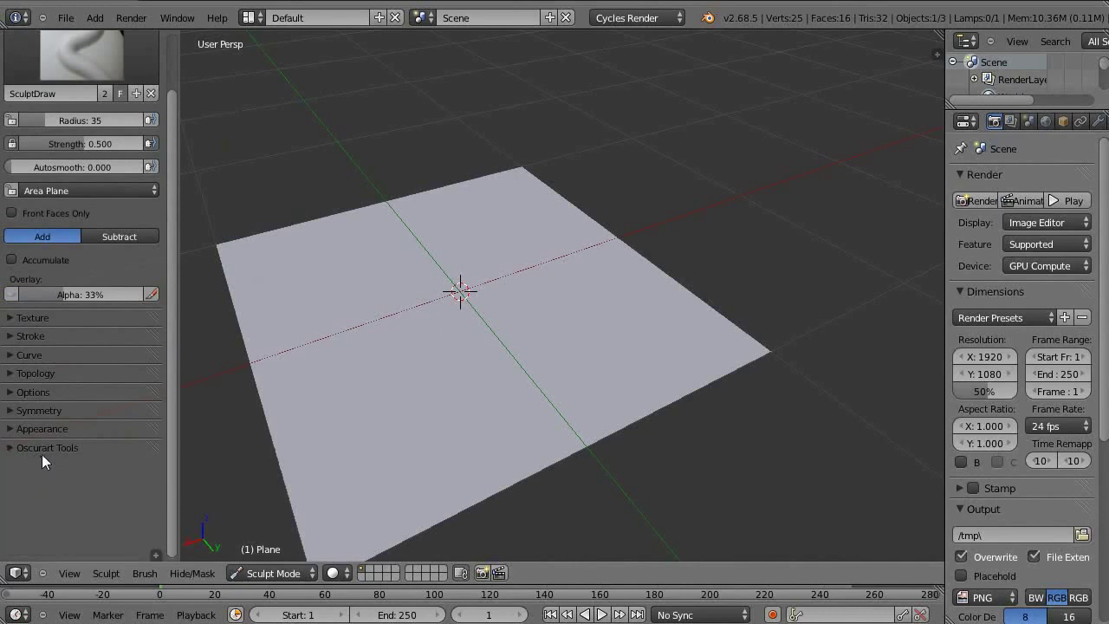
left_click(39, 336)
left_click(35, 318)
scroll(52, 351, "down", 6)
scroll(54, 373, "down", 3)
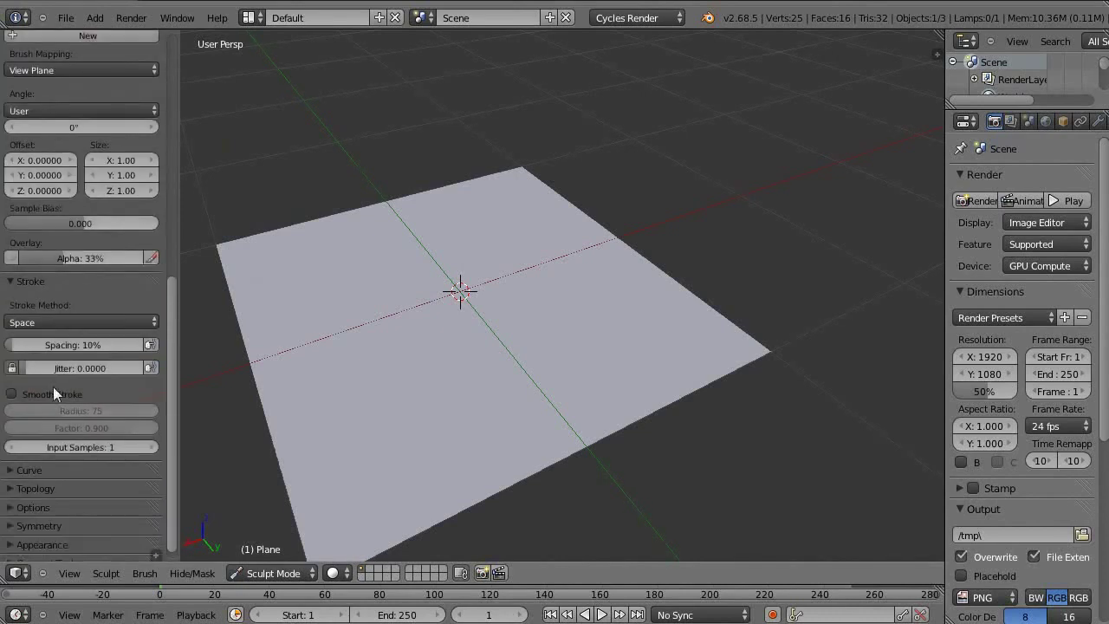
scroll(56, 403, "down", 1)
Expand the Curve, Options and Symmetry panels, leaving Topology collapsed
left_click(58, 460)
scroll(52, 467, "down", 2)
left_click(56, 479)
scroll(55, 472, "down", 4)
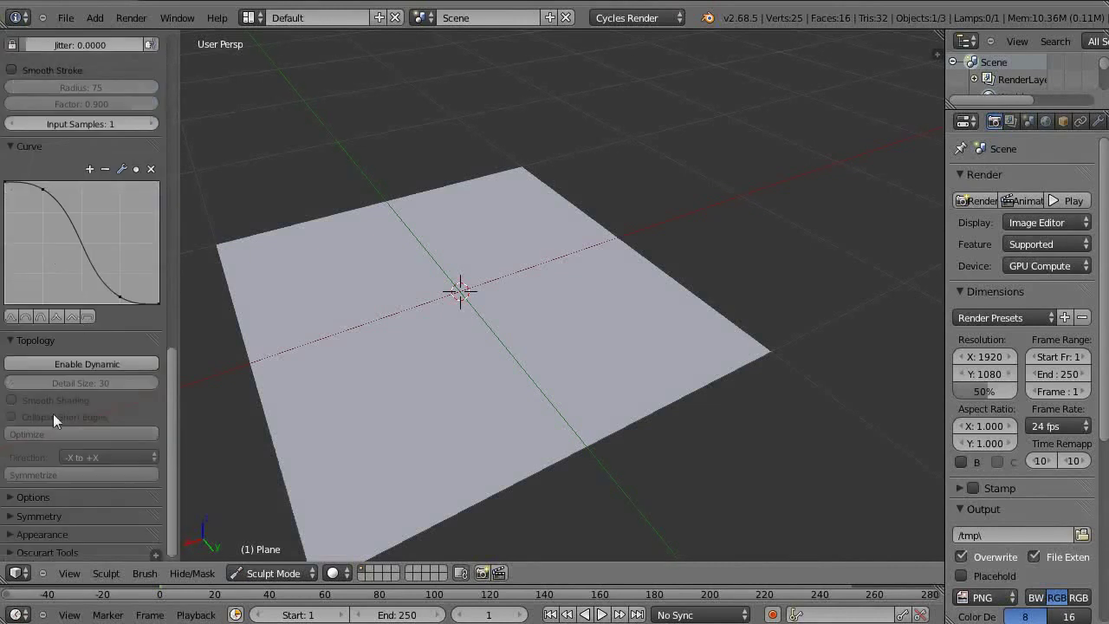
left_click(24, 343)
left_click(32, 361)
scroll(42, 399, "down", 1)
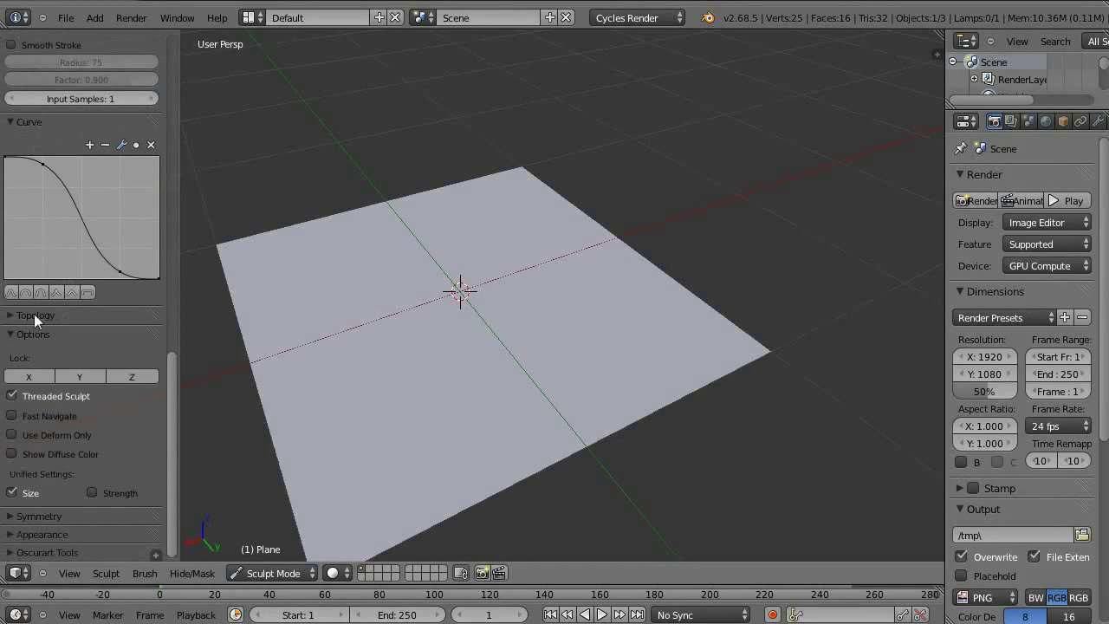
scroll(65, 434, "up", 1)
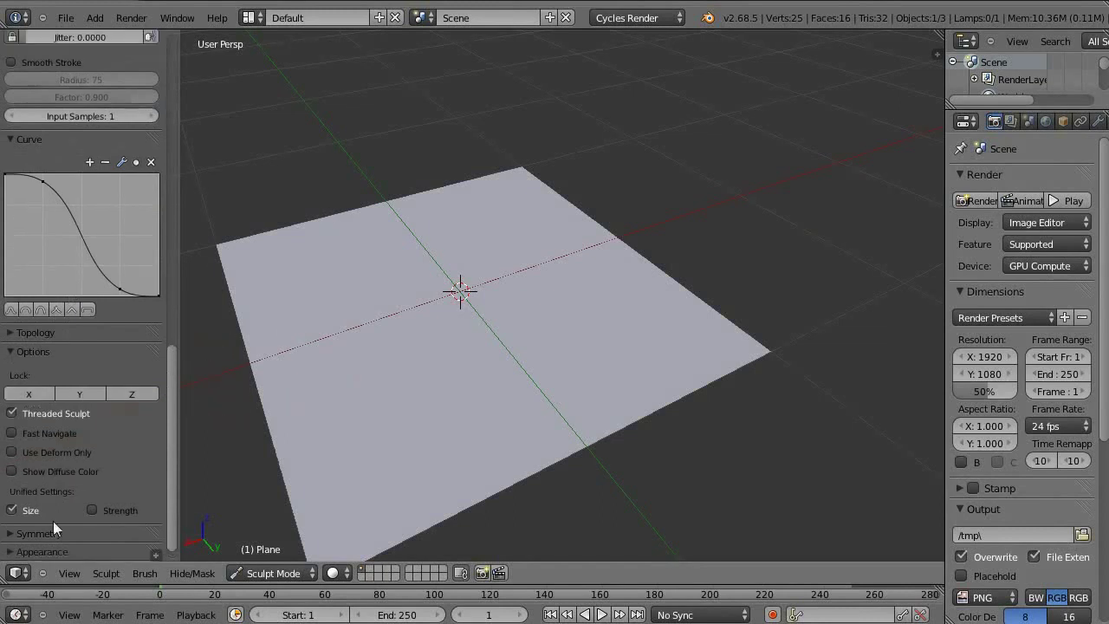
left_click(53, 521)
scroll(52, 503, "down", 4)
scroll(62, 440, "down", 1)
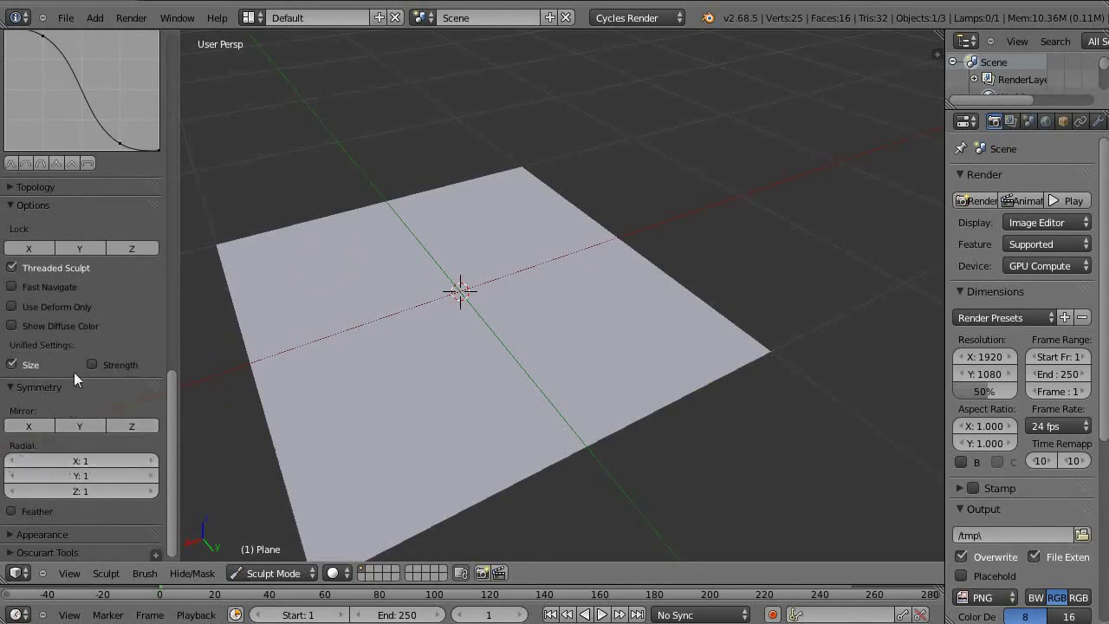
left_click(45, 532)
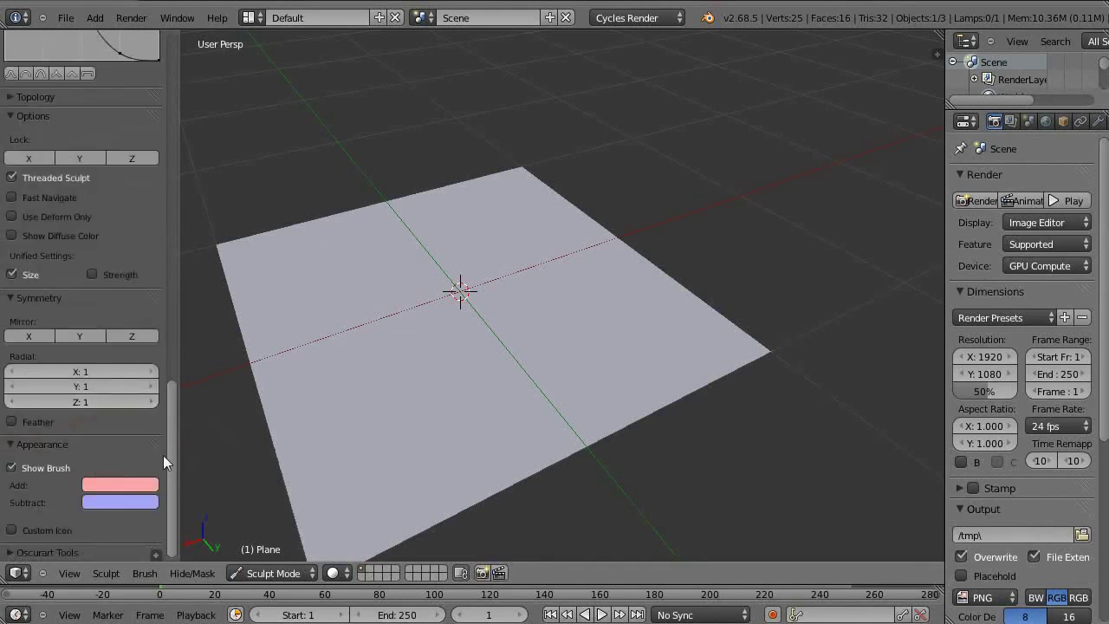
left_click(128, 486)
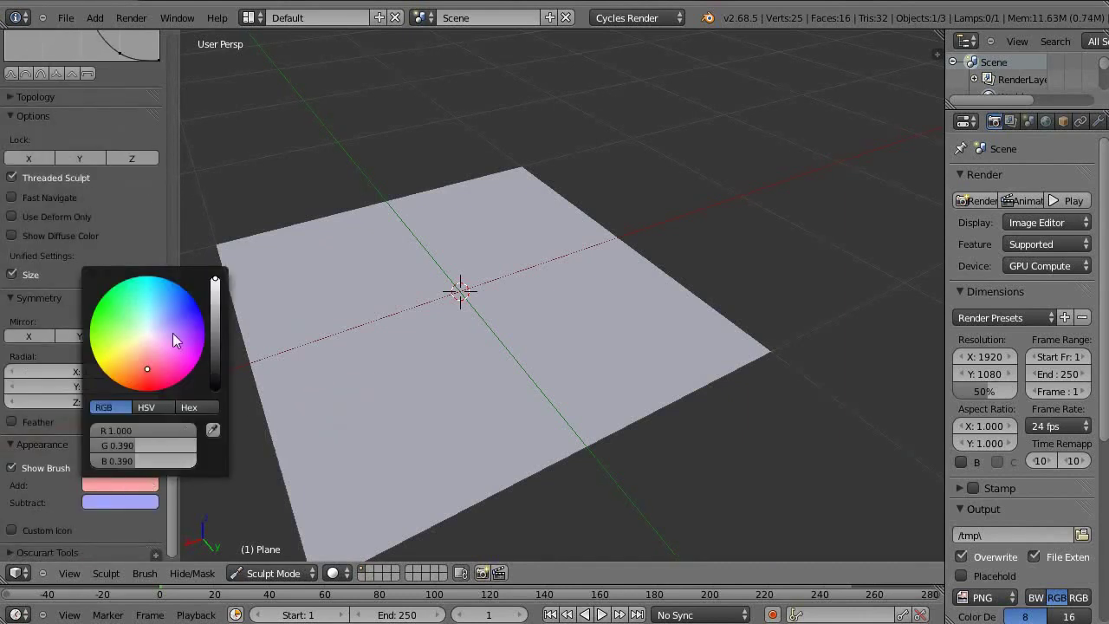
left_click(173, 333)
left_click(120, 483)
left_click(94, 338)
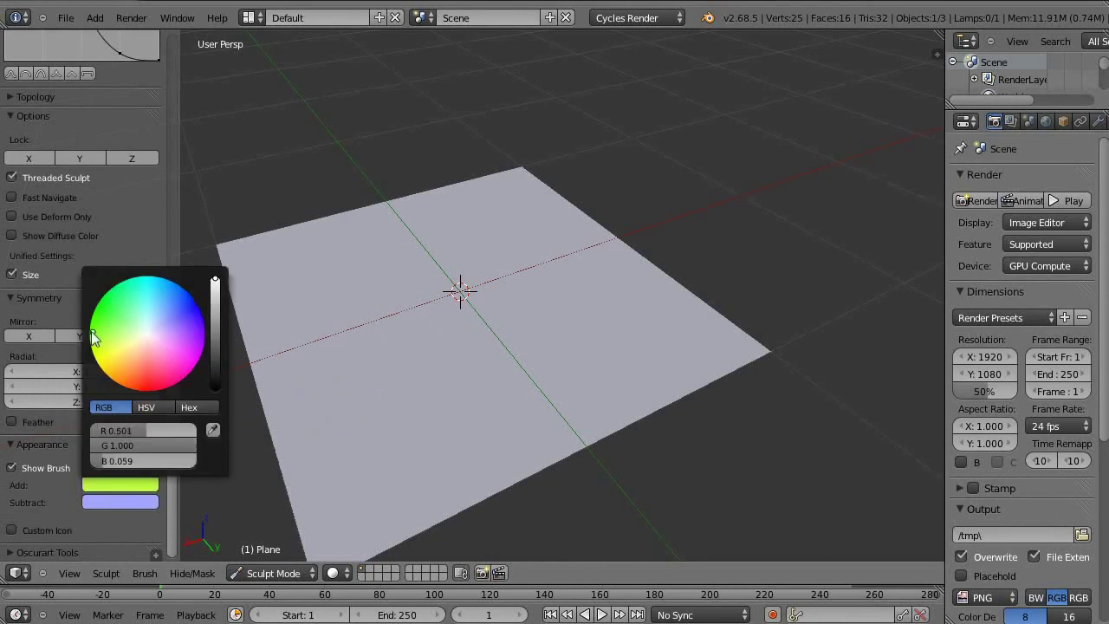
left_click(45, 444)
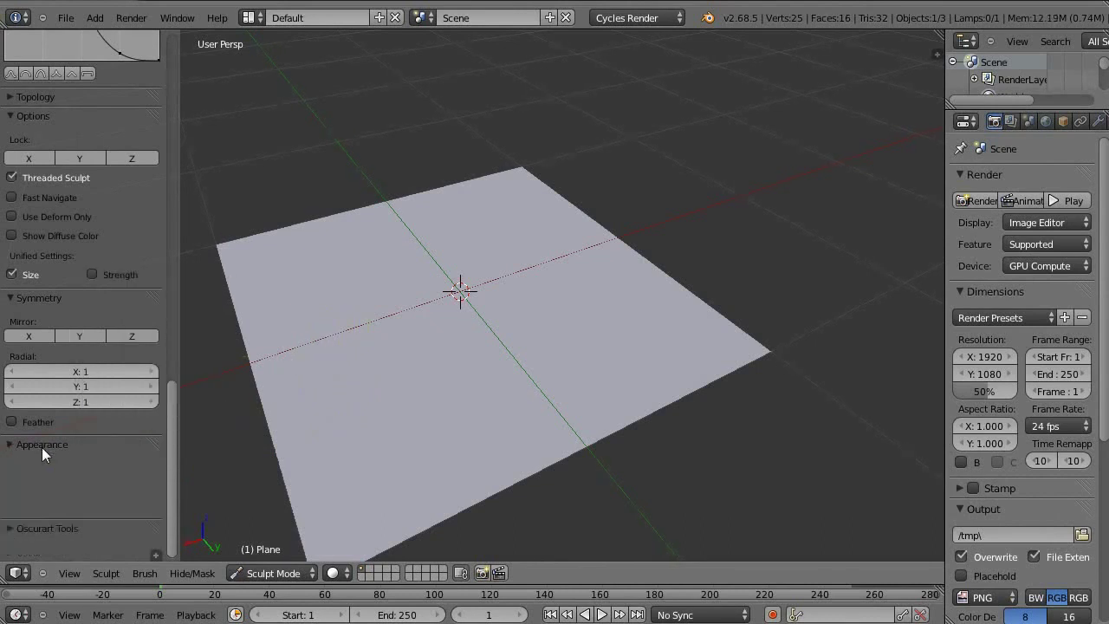
scroll(80, 243, "up", 4)
scroll(119, 203, "up", 5)
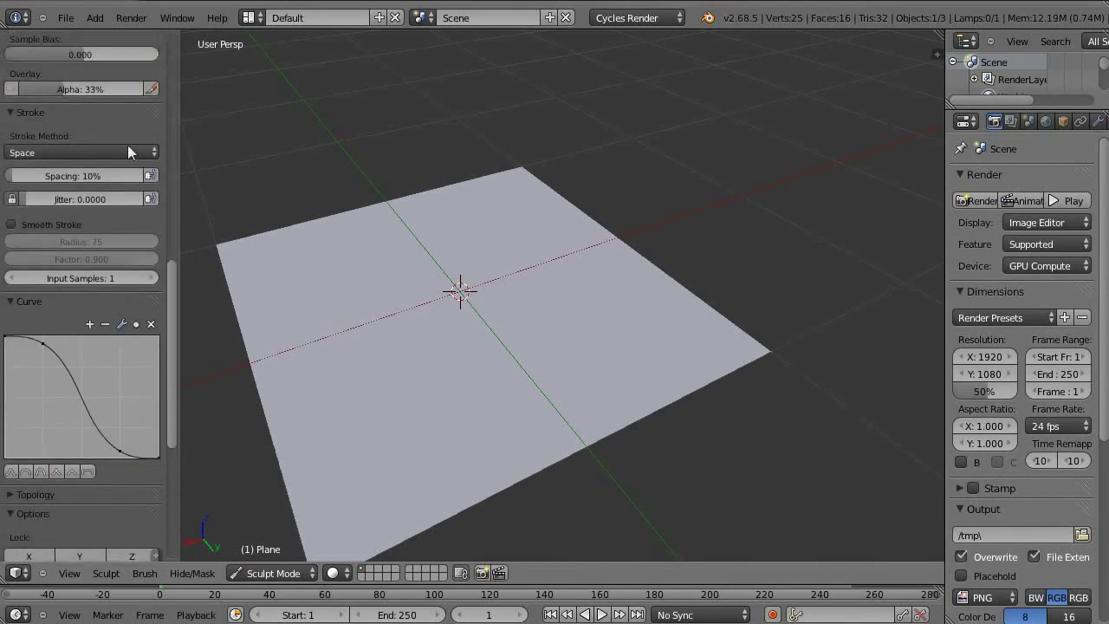
scroll(127, 145, "up", 5)
scroll(76, 249, "up", 5)
scroll(72, 399, "up", 1)
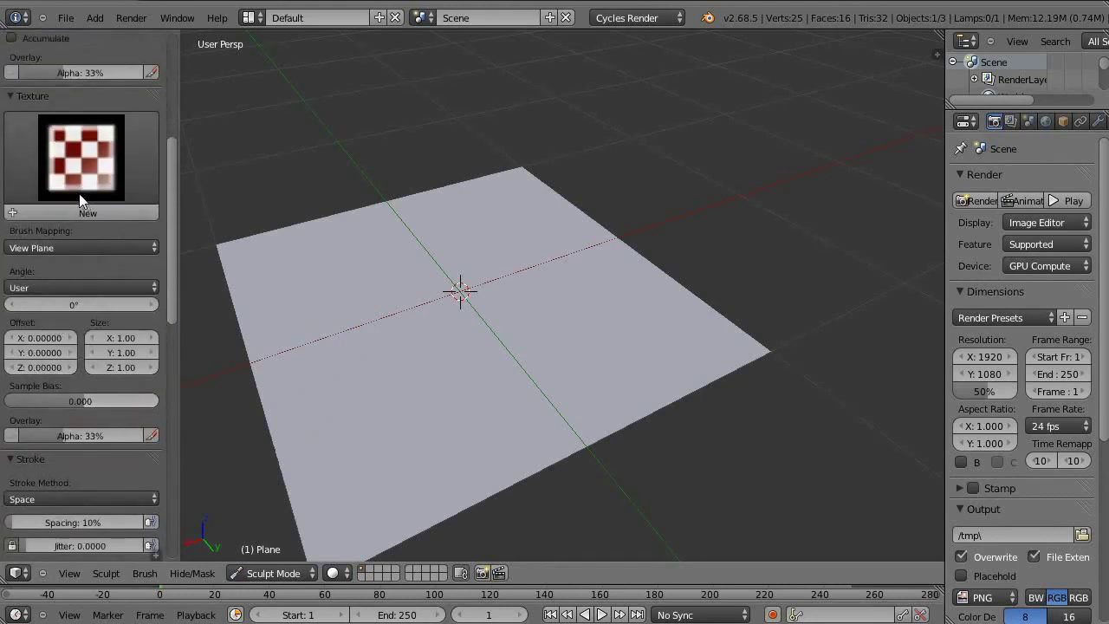
scroll(89, 225, "up", 3)
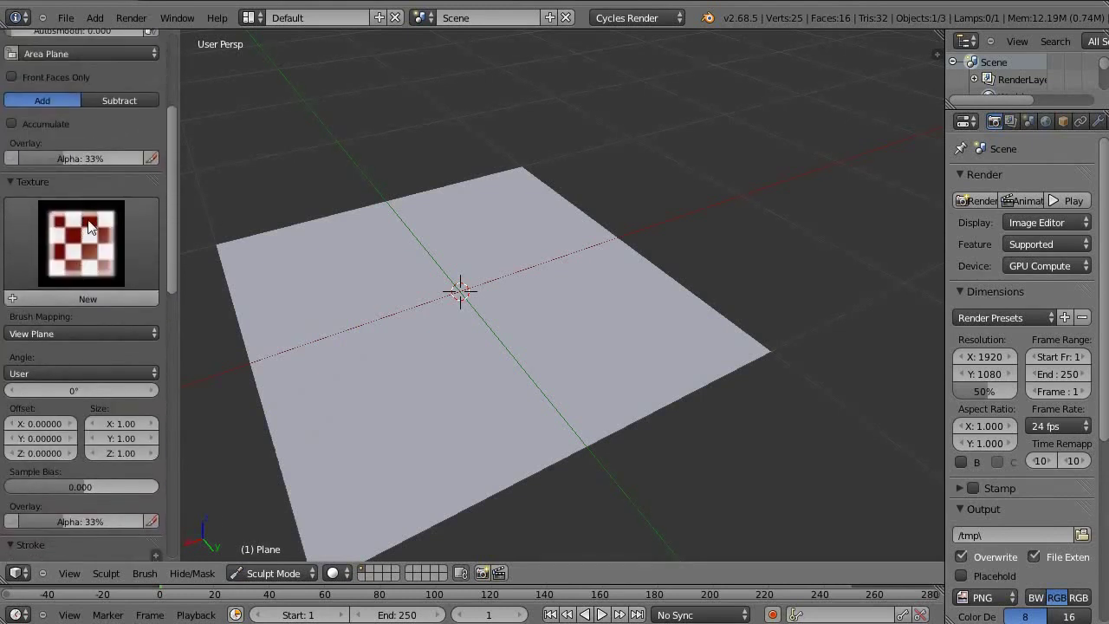
scroll(78, 89, "up", 4)
scroll(82, 232, "up", 3)
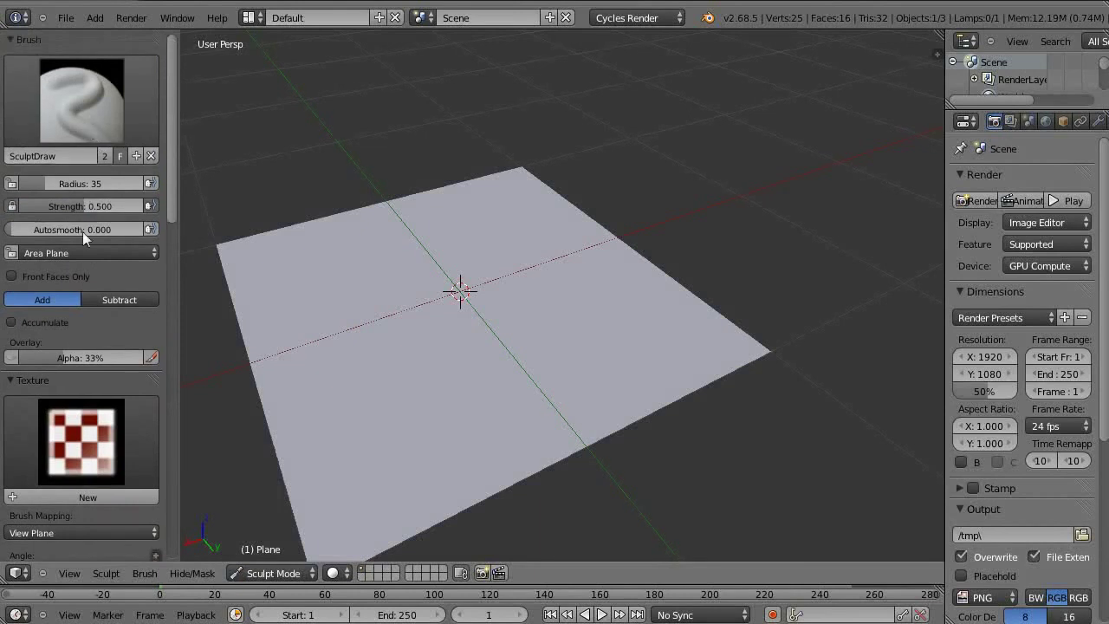
scroll(82, 231, "down", 5)
scroll(73, 208, "down", 4)
scroll(61, 182, "up", 2)
scroll(69, 139, "down", 3)
scroll(79, 165, "up", 4)
scroll(79, 182, "down", 5)
scroll(109, 121, "down", 4)
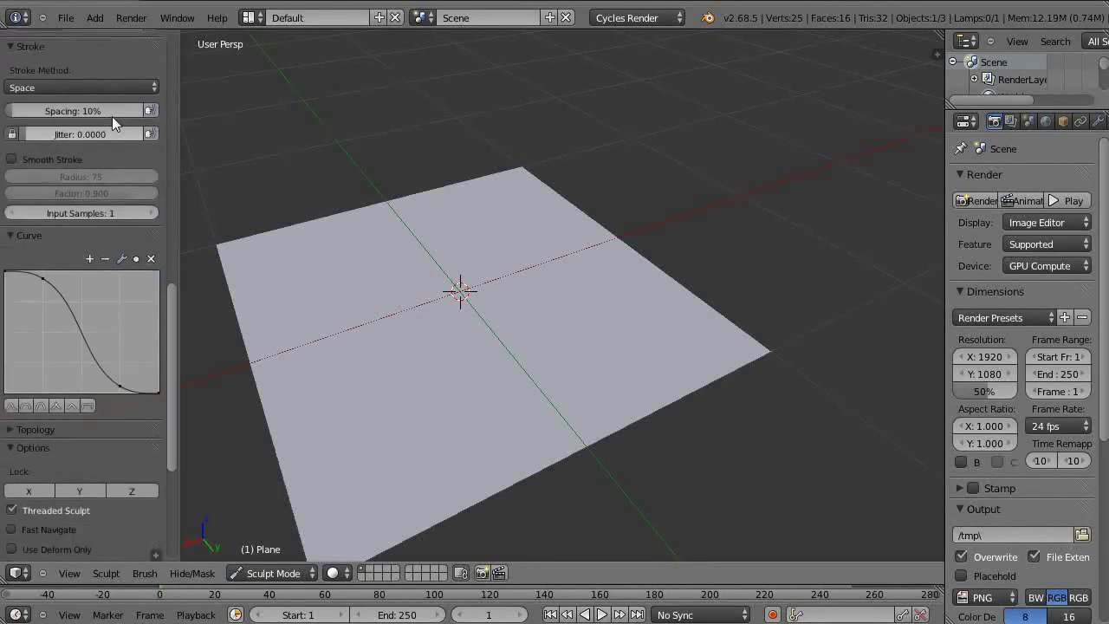
scroll(111, 139, "up", 2)
scroll(130, 217, "up", 2)
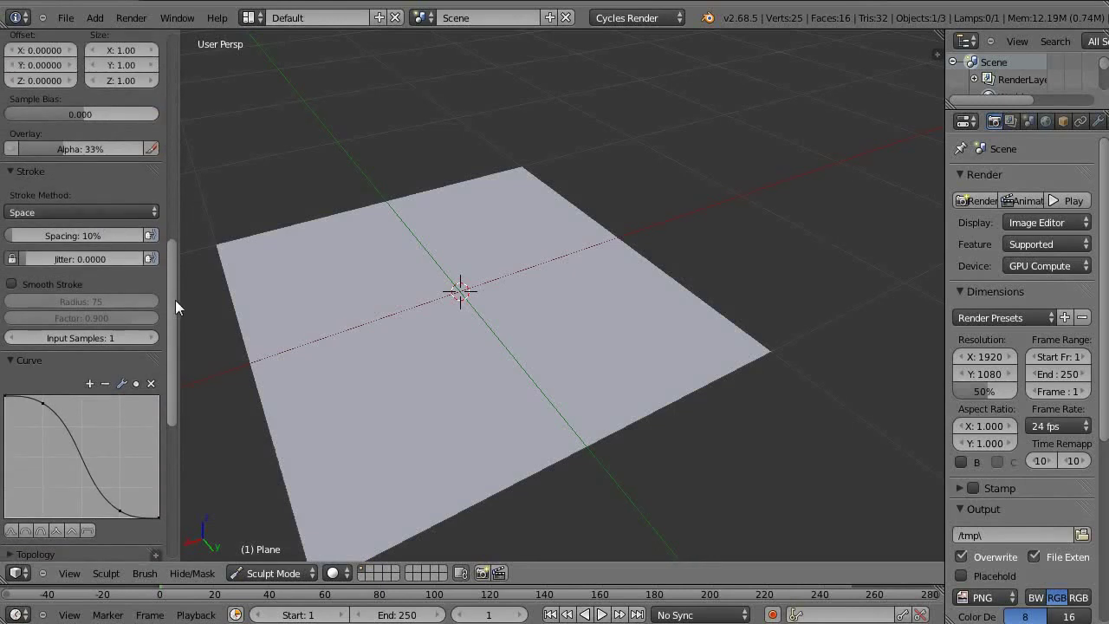
Show the tool shelf, widen the brush settings area and orbit to a tilted view
left_click_drag(175, 300, 179, 303)
key("t")
key("t")
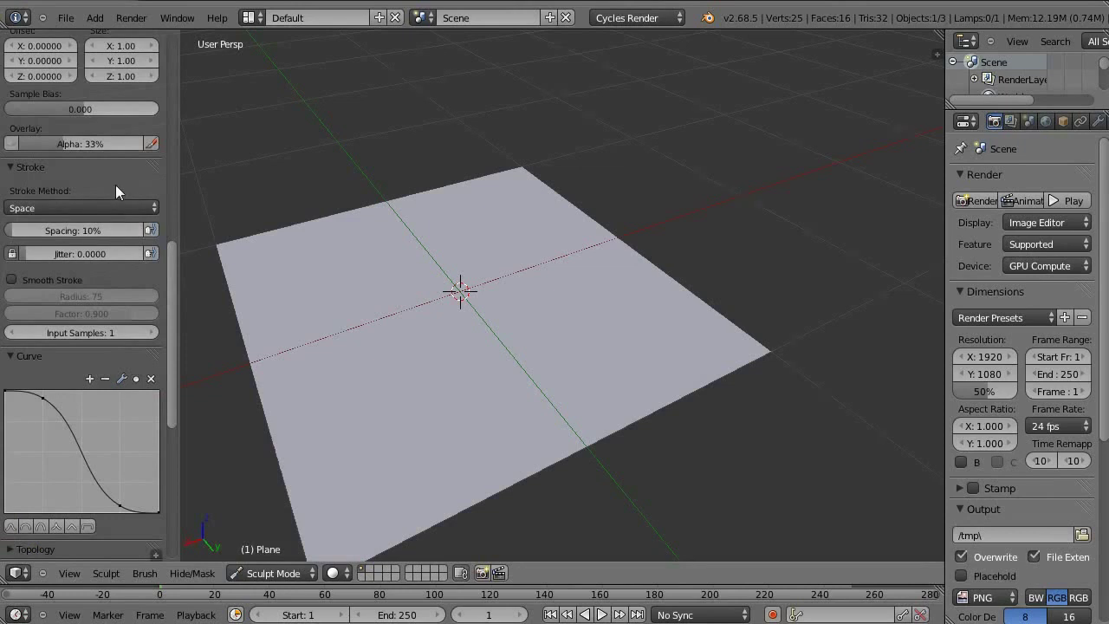
mouse_move(400, 180)
middle_mouse_down()
mouse_move(353, 251)
mouse_move(432, 225)
mouse_move(432, 308)
middle_mouse_up()
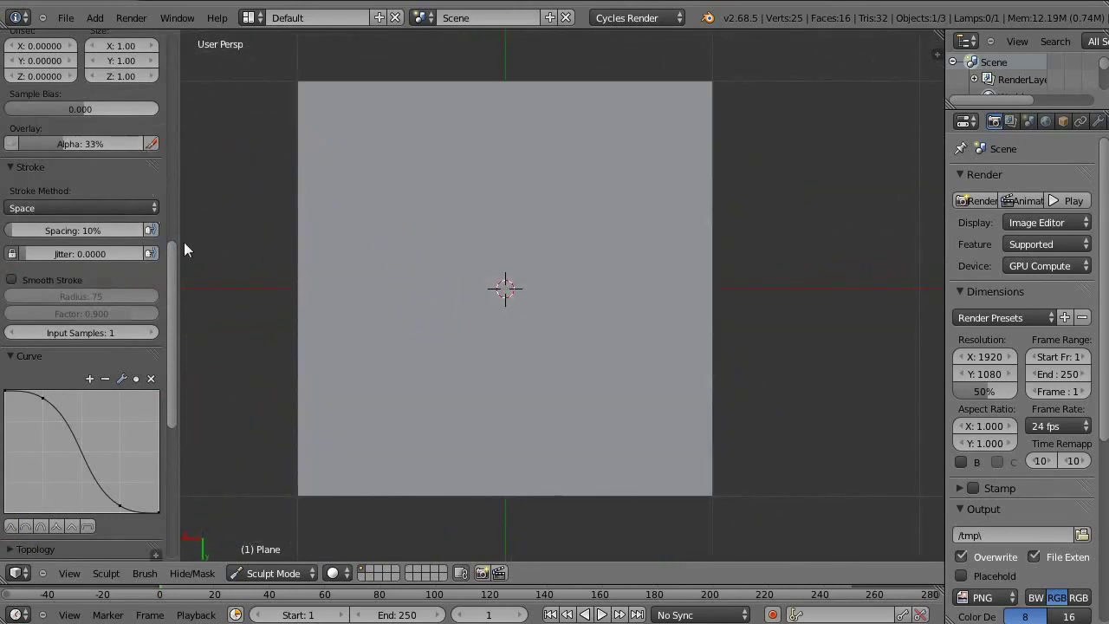
mouse_move(180, 264)
left_mouse_down()
mouse_move(246, 264)
mouse_move(224, 269)
left_mouse_up()
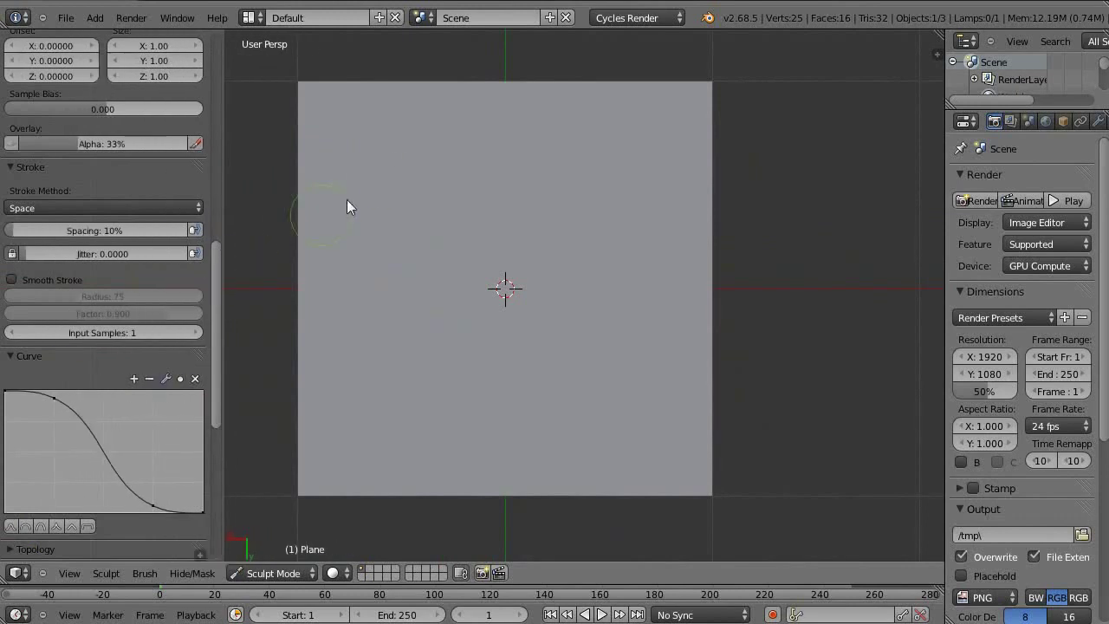
scroll(415, 196, "up", 1)
scroll(411, 196, "down", 1)
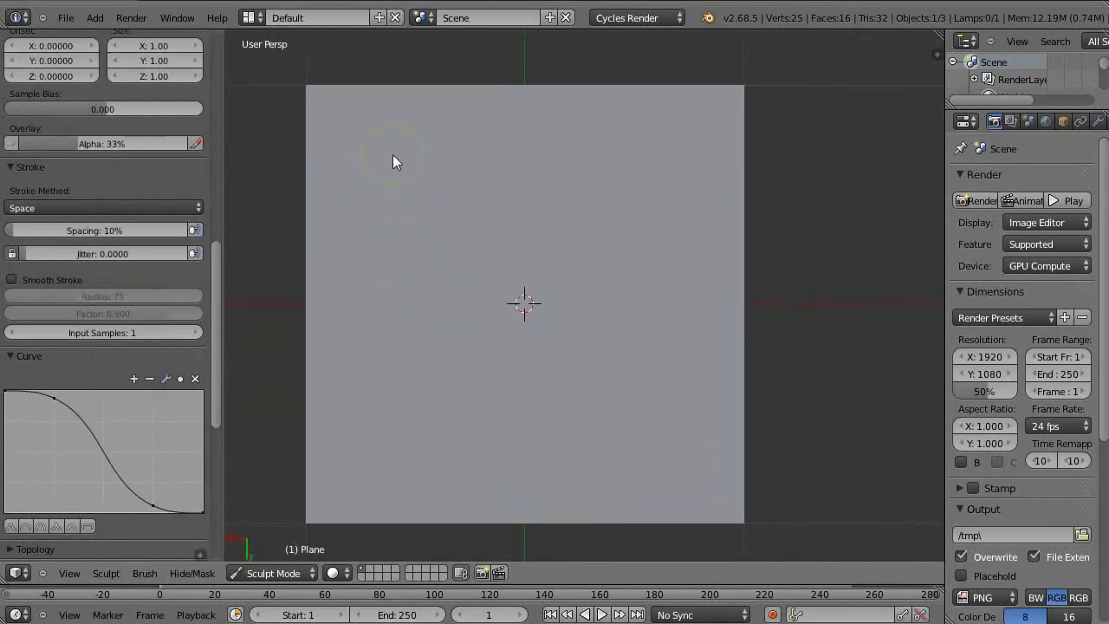
mouse_move(354, 133)
middle_mouse_down()
mouse_move(508, 233)
mouse_move(577, 182)
middle_mouse_up()
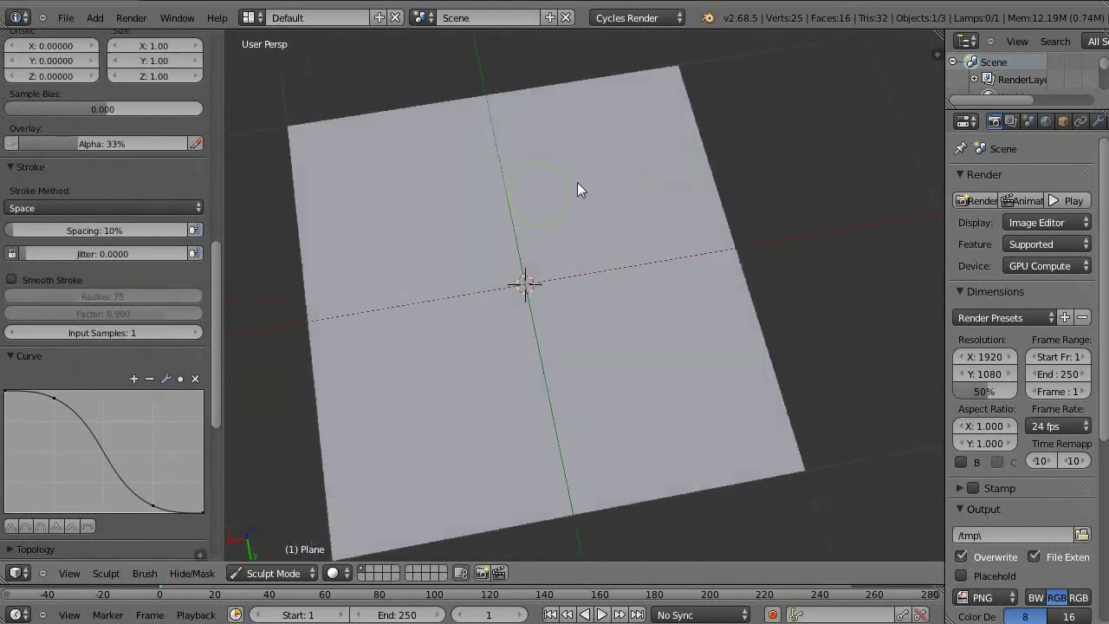
Turn on Wire and Draw All in Object properties so the 16-face grid shows
left_click(1063, 121)
scroll(1037, 188, "down", 4)
left_click_drag(968, 453, 969, 460)
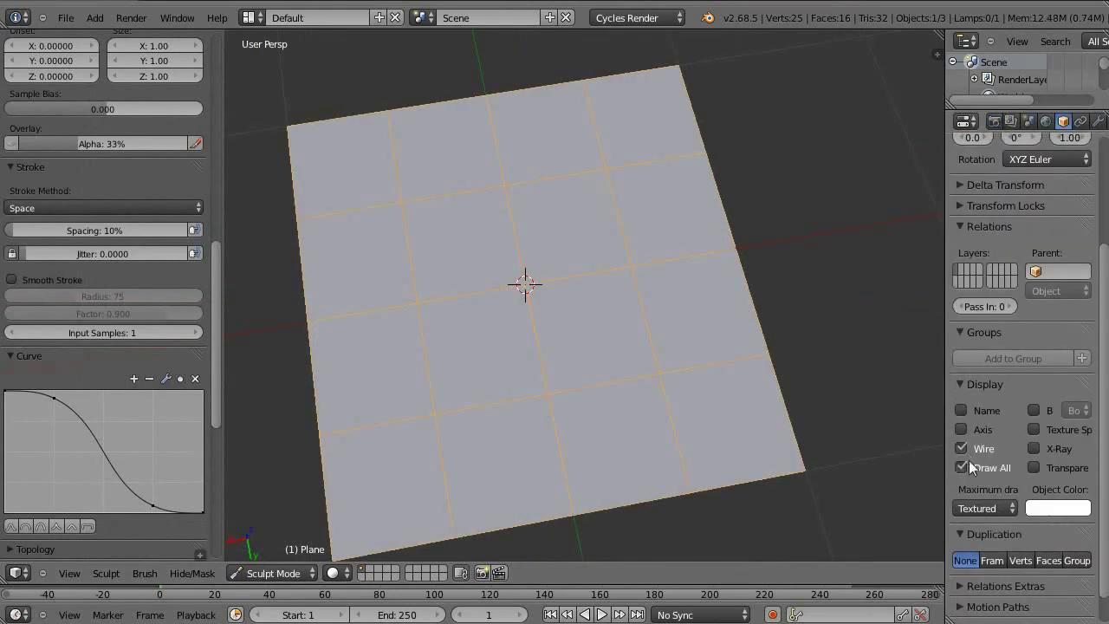
scroll(104, 217, "up", 5)
scroll(99, 106, "up", 5)
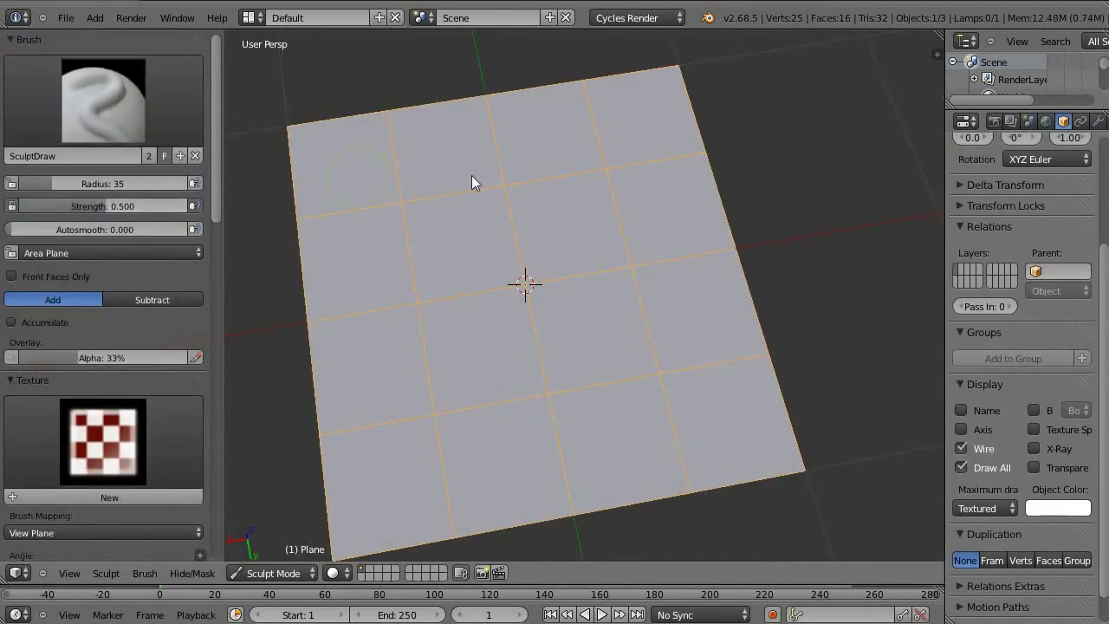
left_click(156, 91)
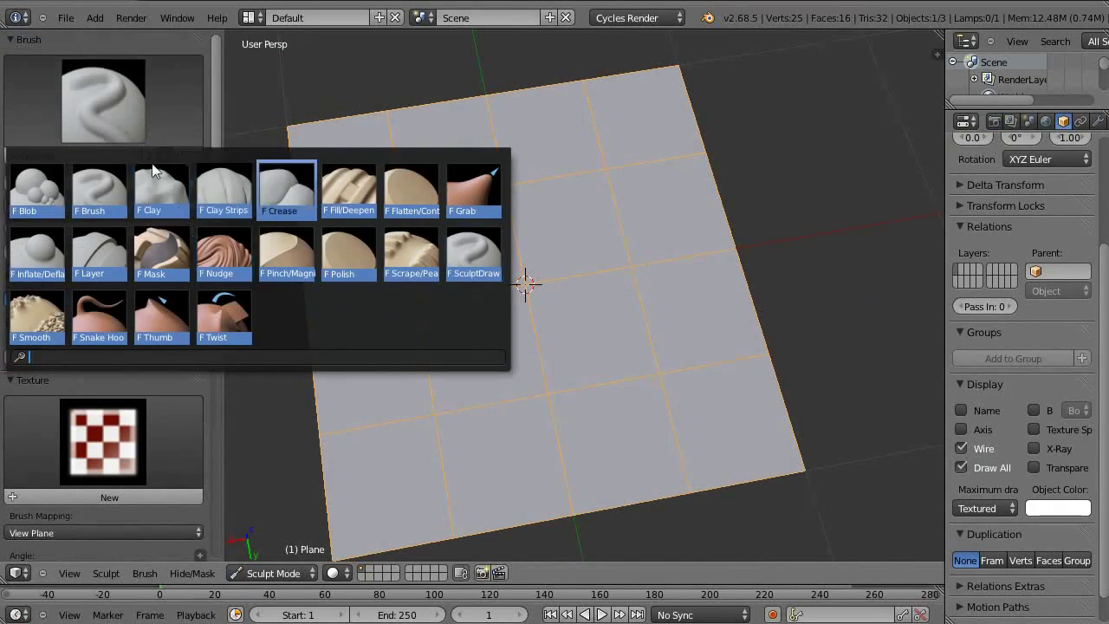
Select the Grab brush at radius 109 and test-pull the plane's top edge and right side
left_click(472, 189)
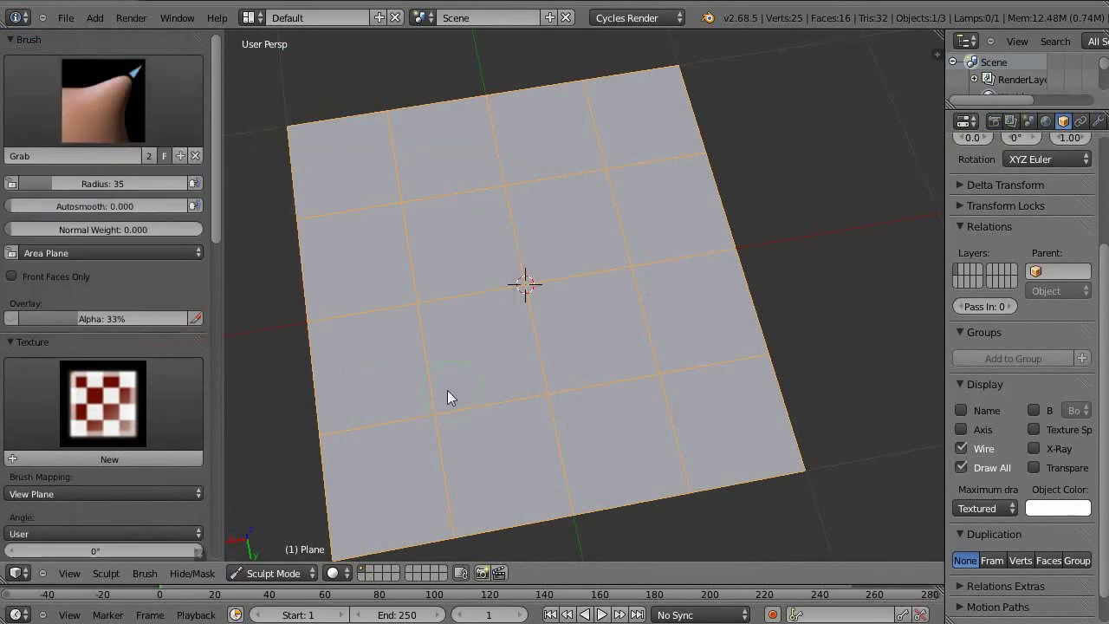
middle_click_drag(447, 390, 492, 260)
left_click(511, 260)
middle_click_drag(563, 216, 599, 218)
mouse_move(599, 218)
left_mouse_down()
mouse_move(653, 167)
mouse_move(686, 63)
left_mouse_up()
left_click_drag(763, 285, 679, 131)
Undo the trial spikes, dents and folds until the plane is flat again
key("ctrl+z")
key("ctrl+z")
key("ctrl+z")
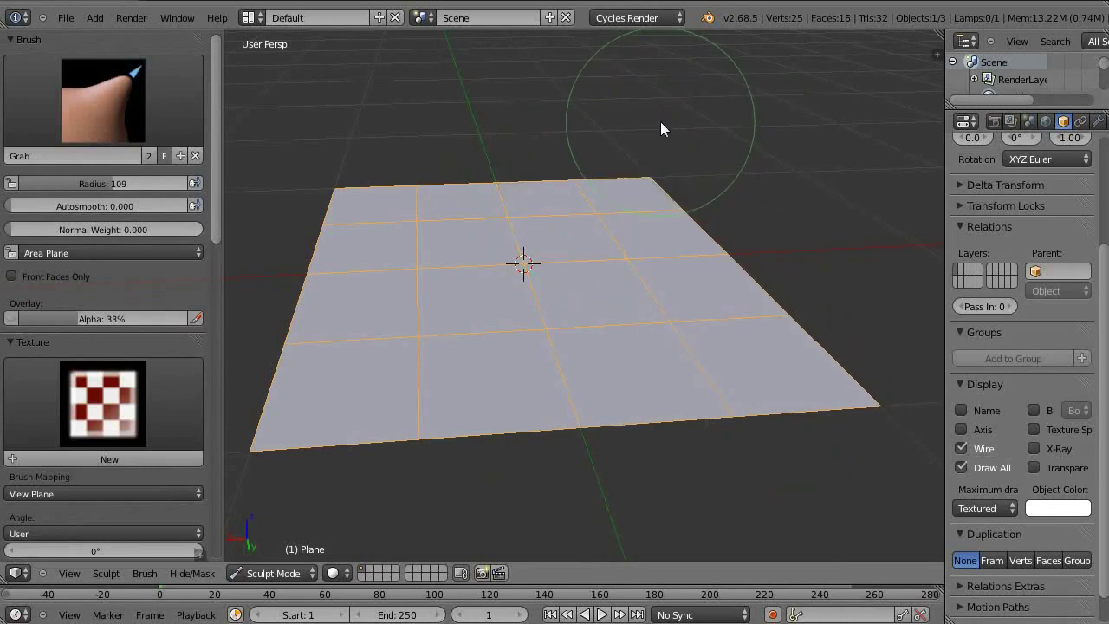
key("ctrl+z")
key("ctrl+z")
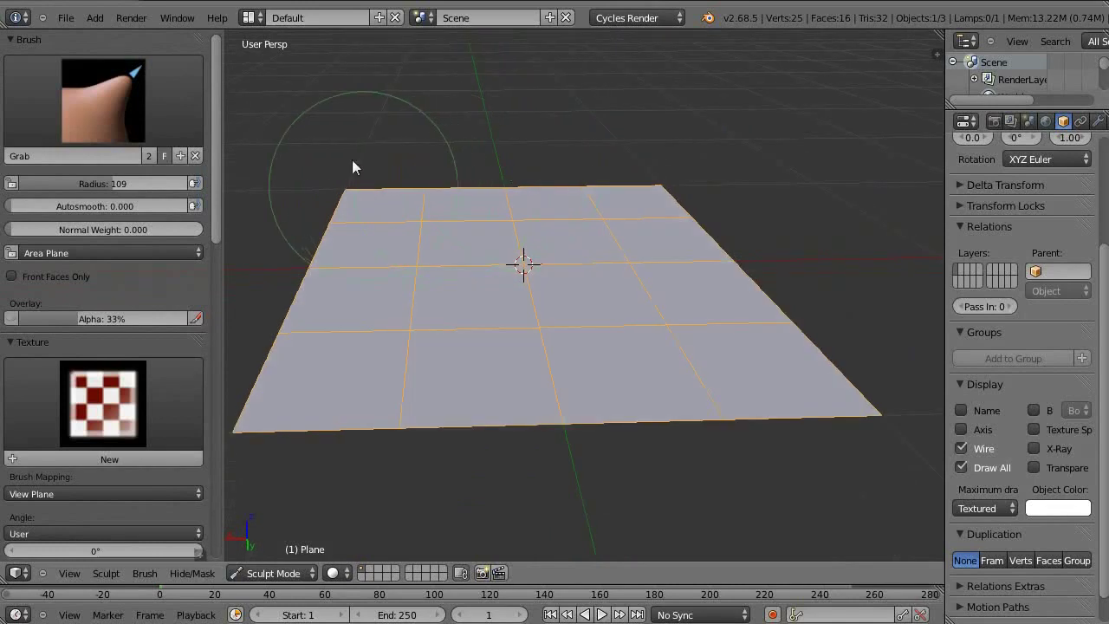
left_click_drag(324, 130, 334, 119)
left_click_drag(408, 173, 460, 198)
mouse_move(589, 217)
left_mouse_down()
mouse_move(660, 223)
mouse_move(745, 282)
left_mouse_up()
key("ctrl+z")
key("ctrl+z")
key("ctrl+z")
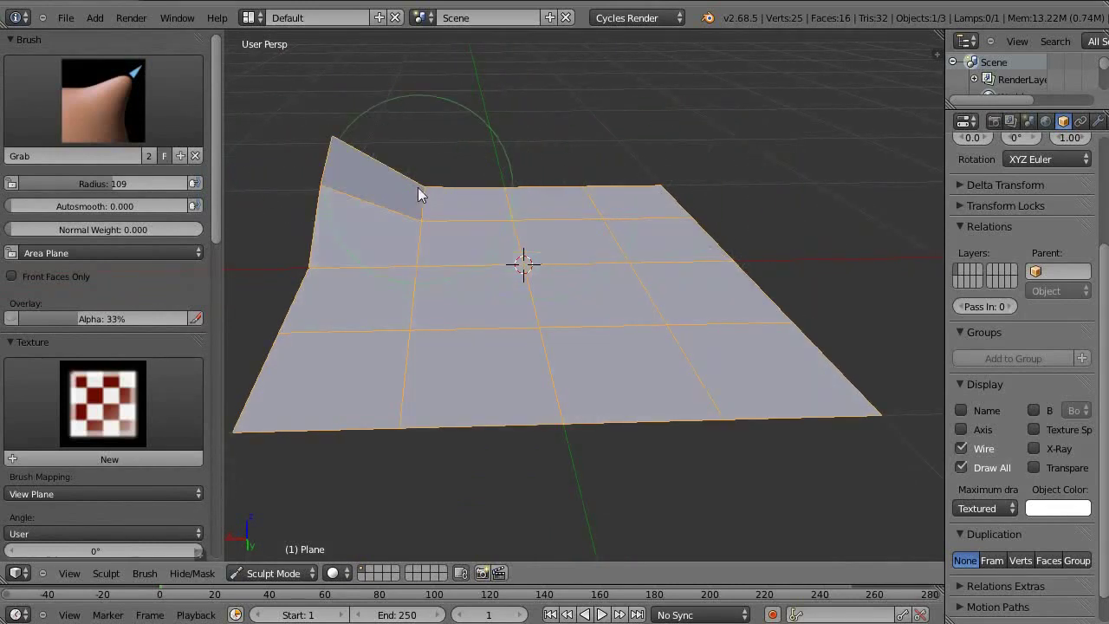
key("ctrl+z")
mouse_move(457, 165)
middle_mouse_down()
mouse_move(456, 244)
mouse_move(525, 233)
mouse_move(525, 268)
mouse_move(511, 260)
middle_mouse_up()
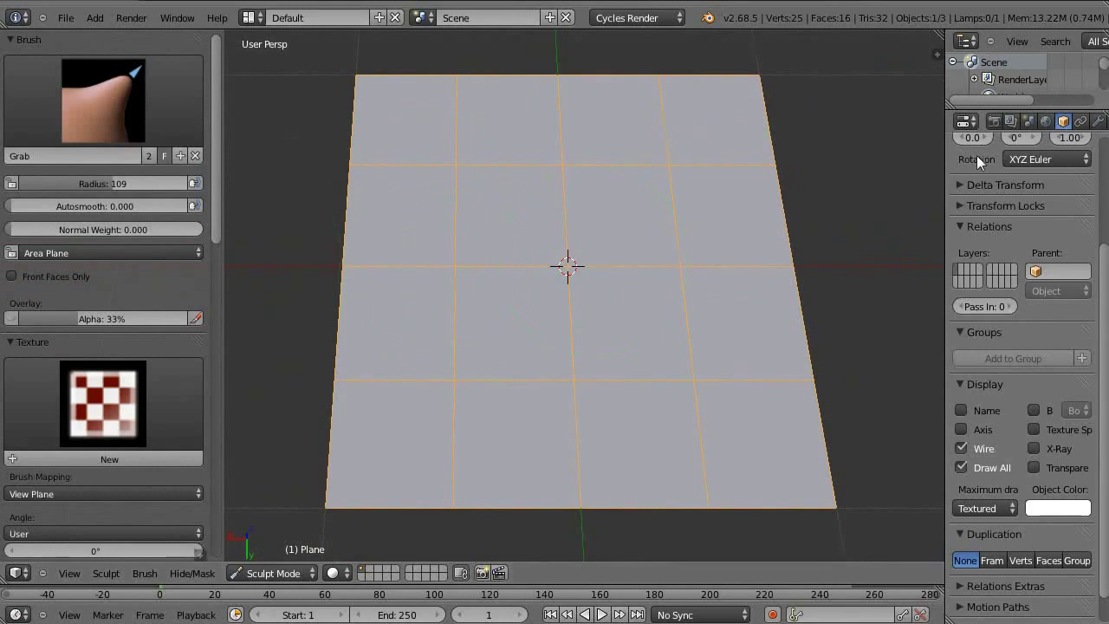
scroll(996, 149, "up", 2)
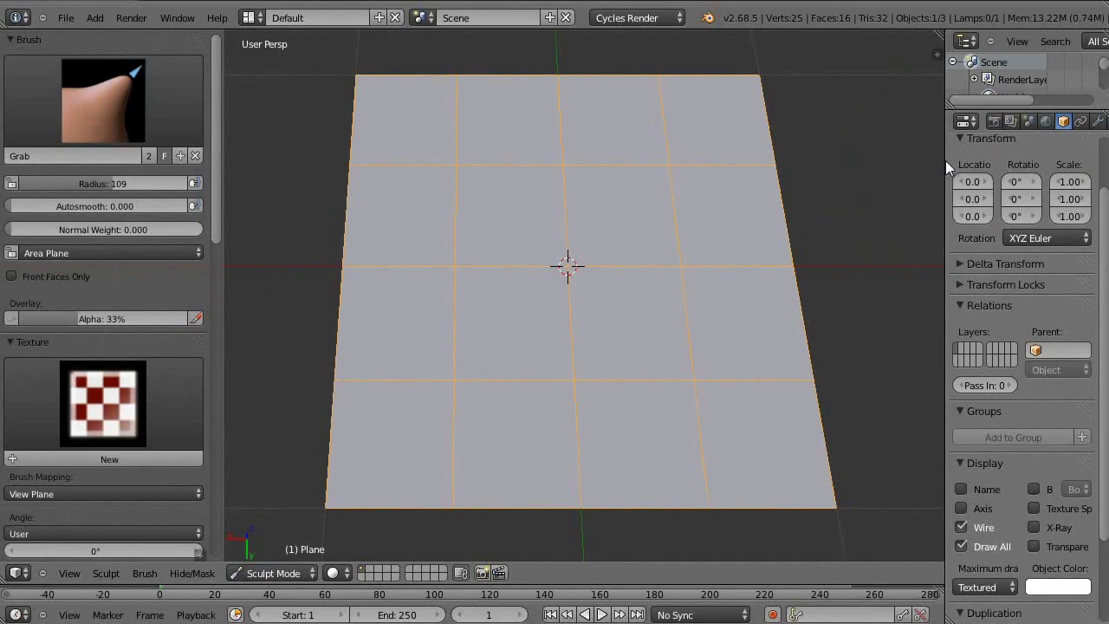
left_click_drag(945, 160, 874, 165)
Add a Multiresolution modifier to the plane and subdivide it to level 2
left_click(1019, 122)
left_click(989, 179)
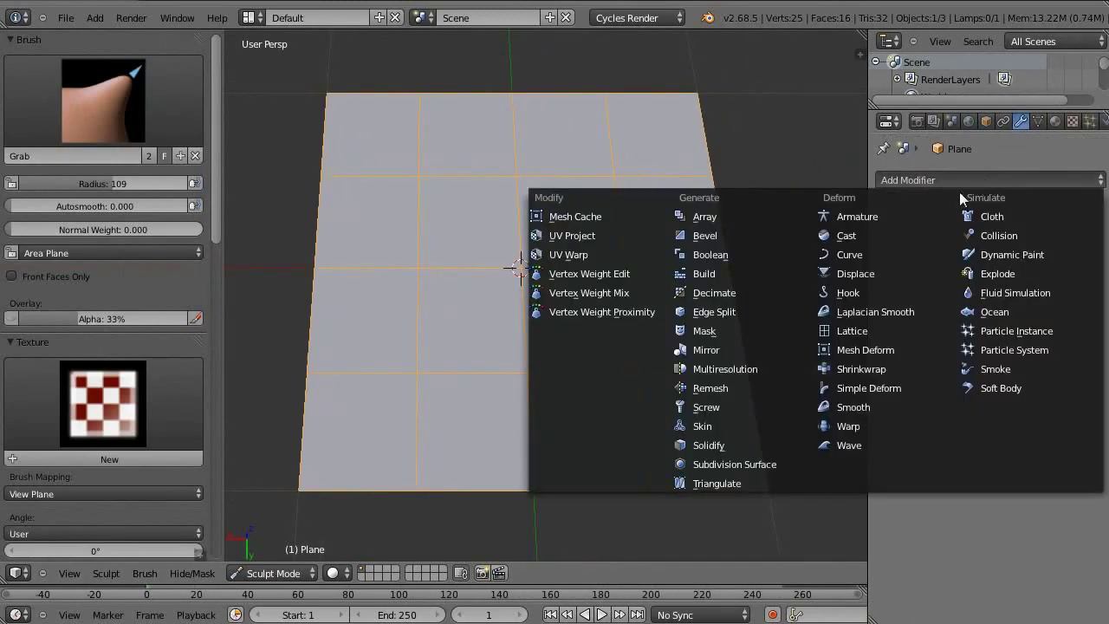
left_click(776, 368)
mouse_move(722, 282)
middle_mouse_down()
mouse_move(612, 307)
mouse_move(633, 289)
mouse_move(489, 306)
middle_mouse_up()
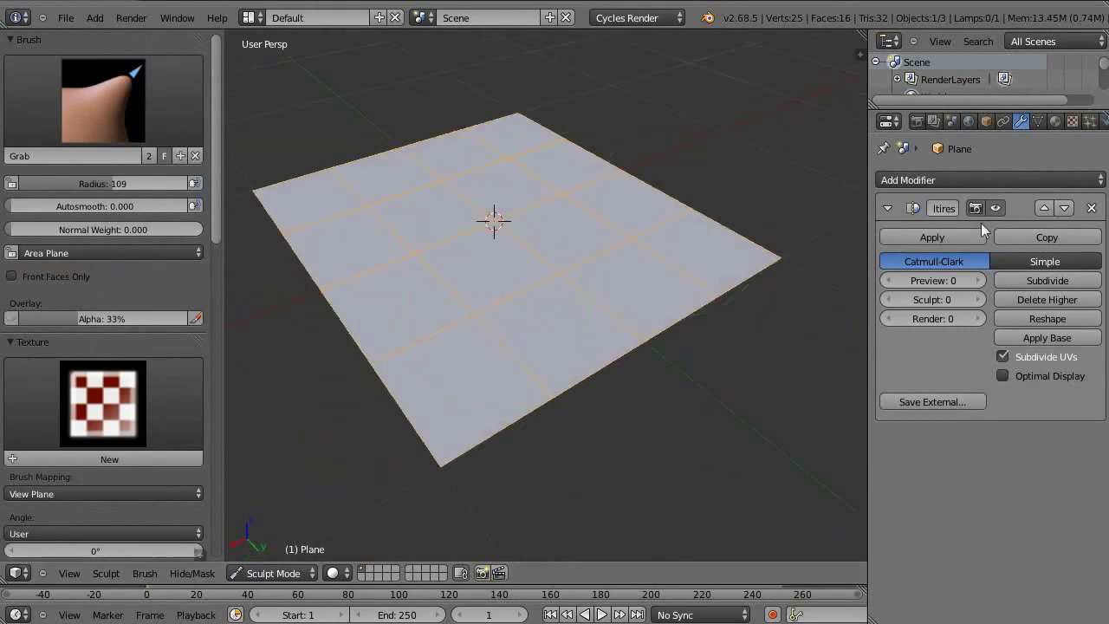
left_click(1039, 283)
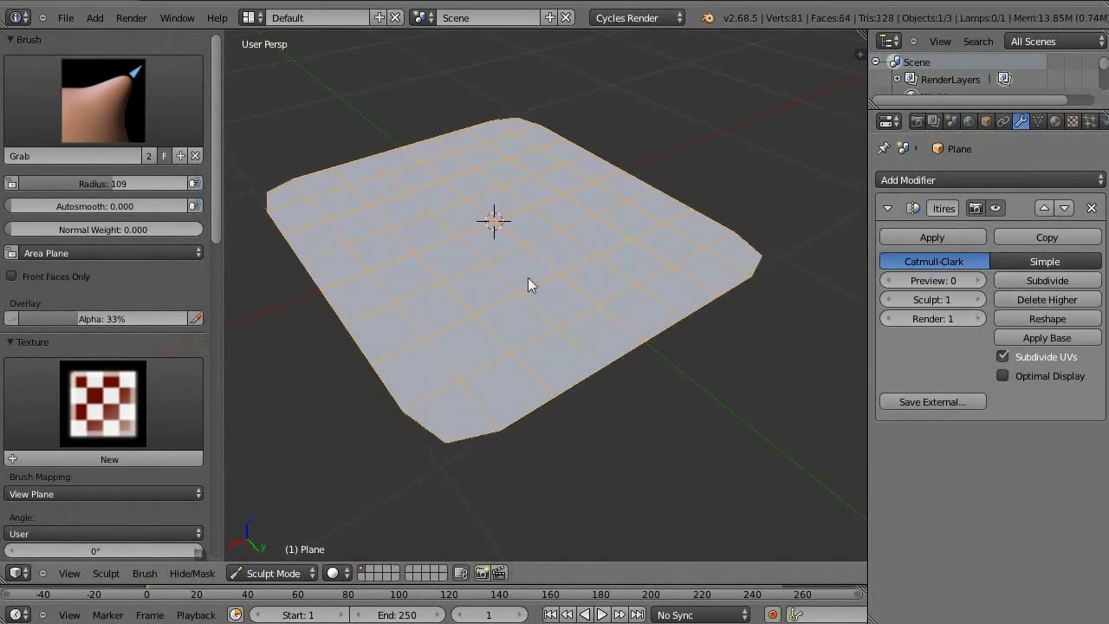
left_click(1044, 278)
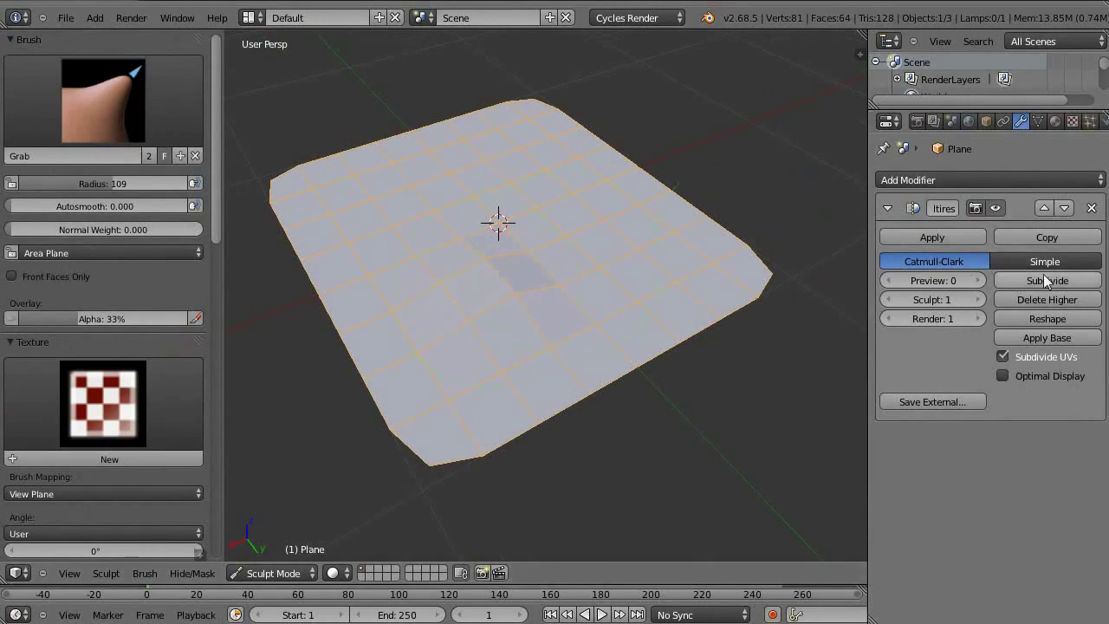
Grab-pull the plane's corner, top edge and upper-left edge while subdividing up to level 4
left_click_drag(710, 260, 734, 286)
left_click(1011, 275)
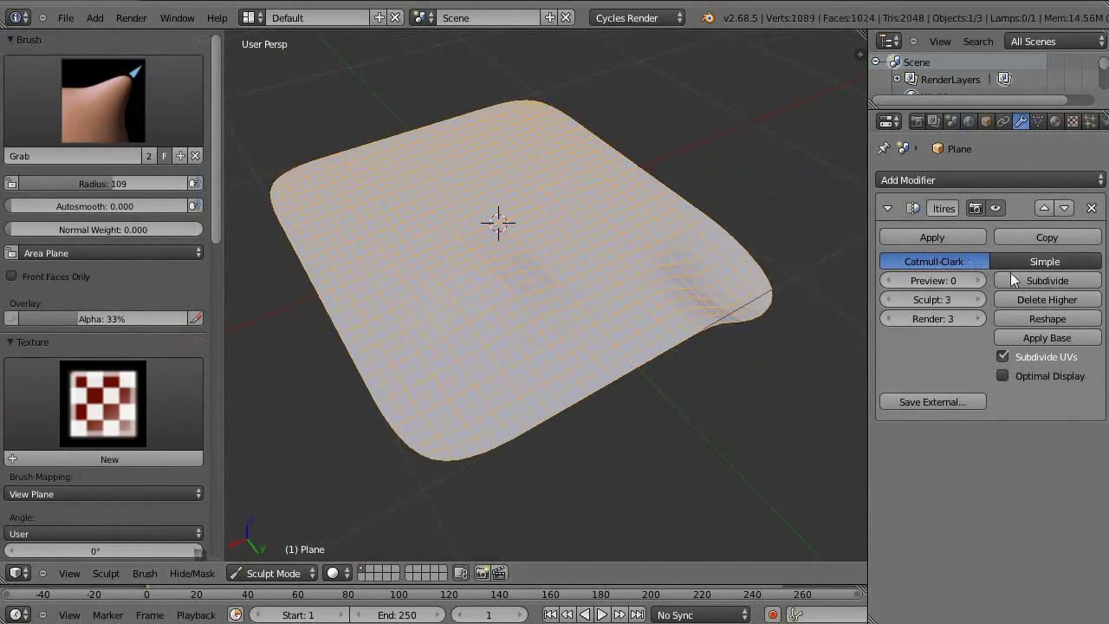
mouse_move(580, 155)
left_mouse_down()
mouse_move(483, 130)
mouse_move(421, 135)
left_mouse_up()
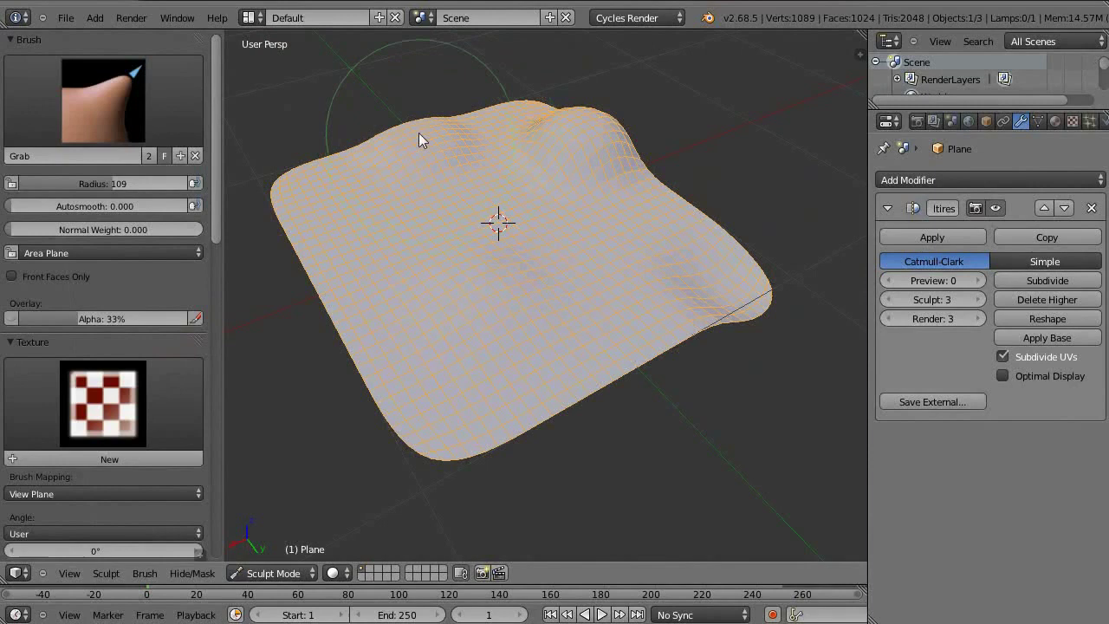
left_click(1020, 282)
left_click_drag(294, 212, 463, 221)
Drop the sculpt level to 0 and warp the upper edge with a radius-200 Grab brush
left_click_drag(932, 299, 867, 299)
key("f")
left_click(667, 206)
mouse_move(487, 189)
left_mouse_down()
mouse_move(567, 121)
mouse_move(890, 242)
left_mouse_up()
left_click_drag(892, 299, 1015, 299)
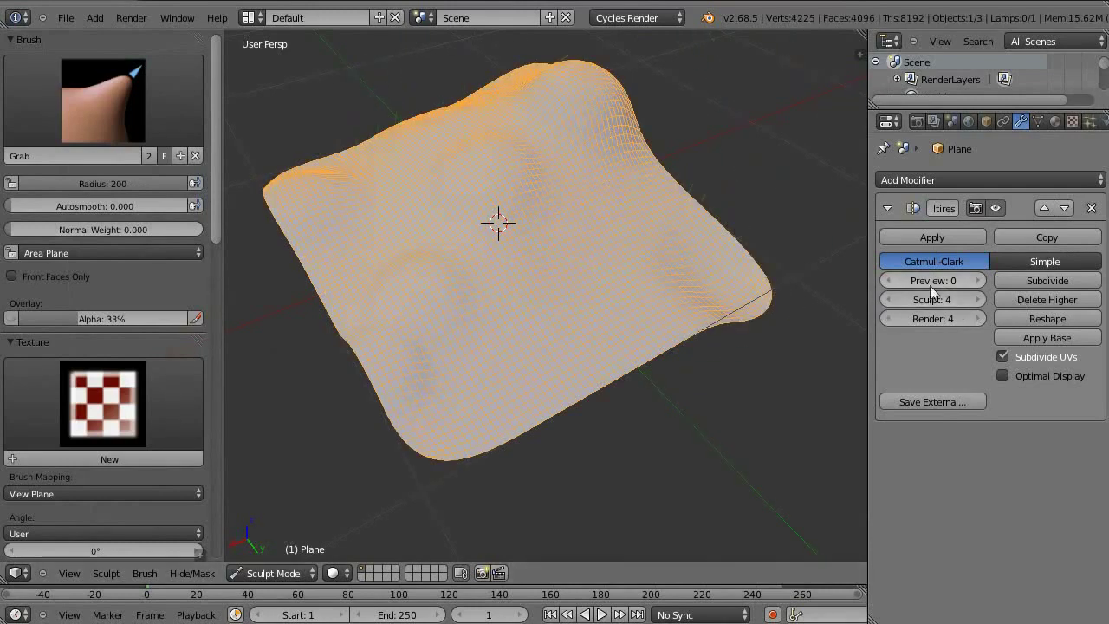
left_click_drag(932, 299, 875, 299)
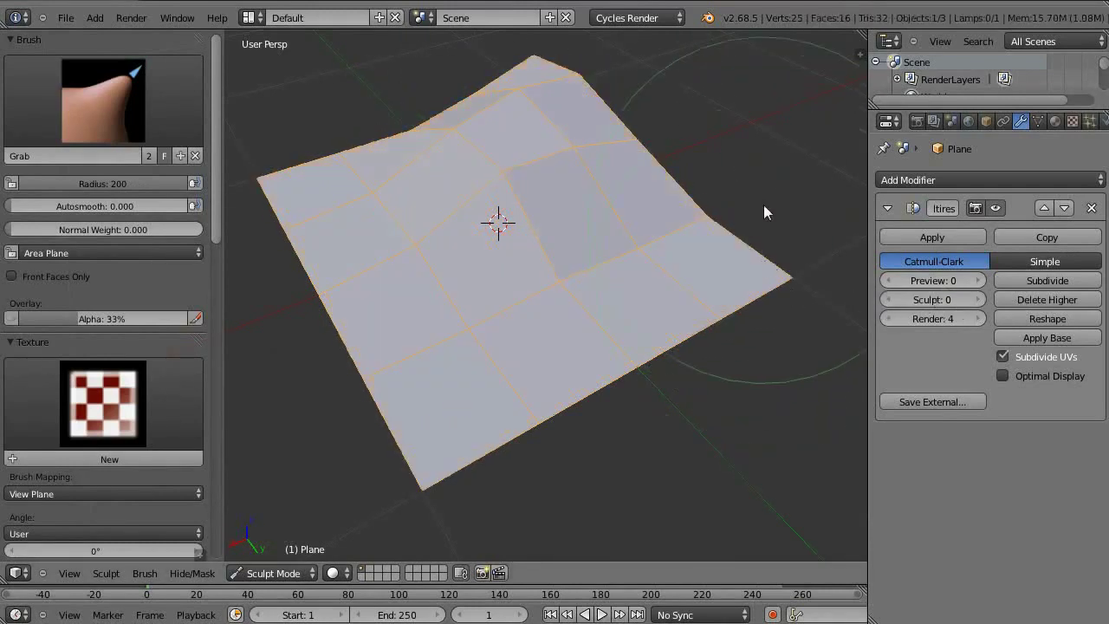
Delete the Multiresolution modifier so the plane returns to a flat 16-face grid
left_click(1091, 208)
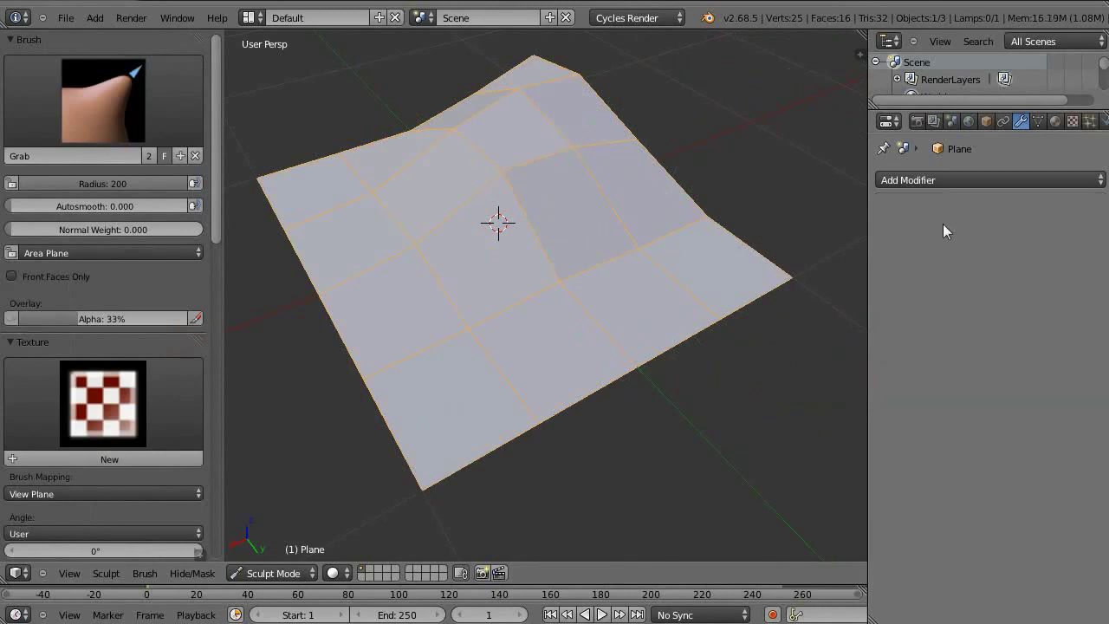
mouse_move(675, 237)
middle_mouse_down()
mouse_move(591, 262)
mouse_move(459, 156)
middle_mouse_up()
scroll(177, 249, "down", 3)
scroll(177, 249, "down", 3)
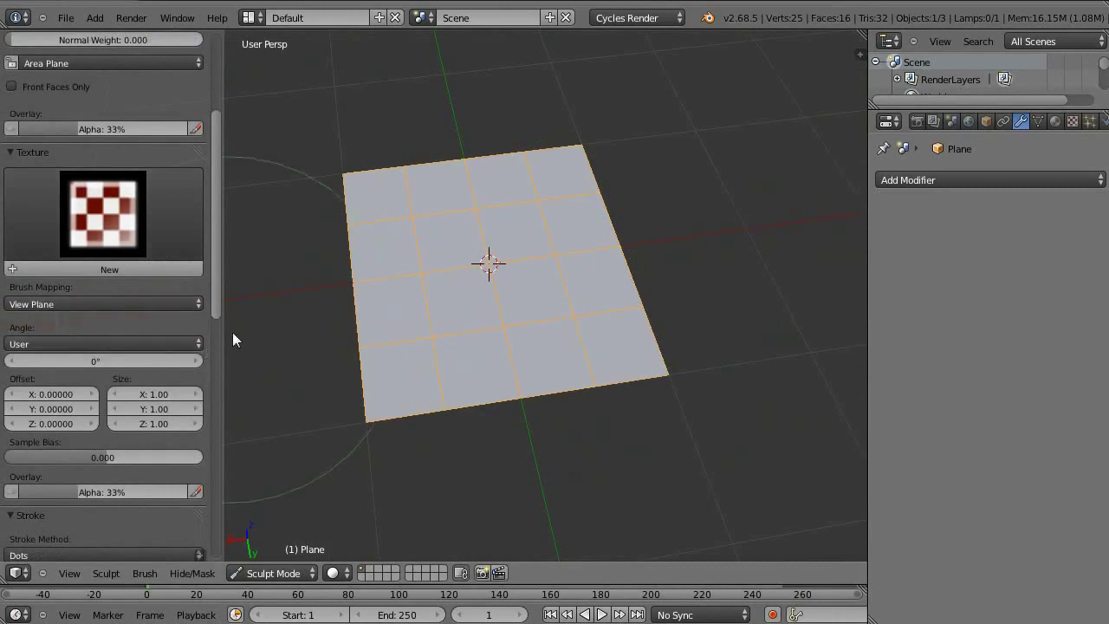
scroll(139, 312, "down", 3)
scroll(134, 294, "down", 3)
scroll(146, 390, "down", 5)
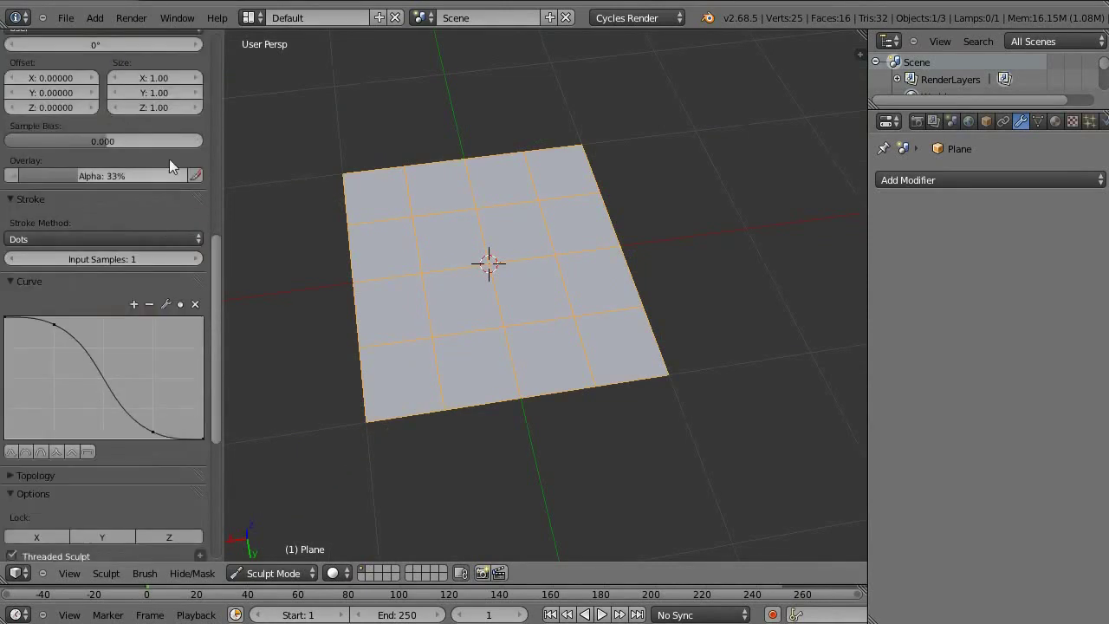
scroll(155, 216, "down", 3)
scroll(134, 226, "down", 3)
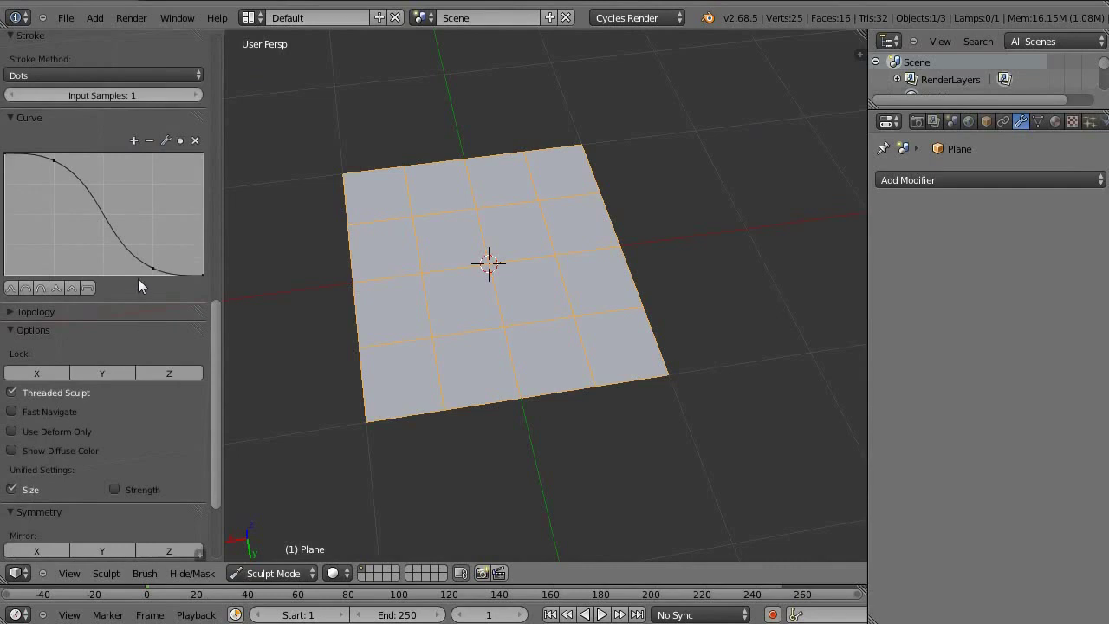
scroll(137, 257, "down", 2)
Expand the Topology panel, collapse Options and enlarge the tool shelf for readability
left_click(38, 246)
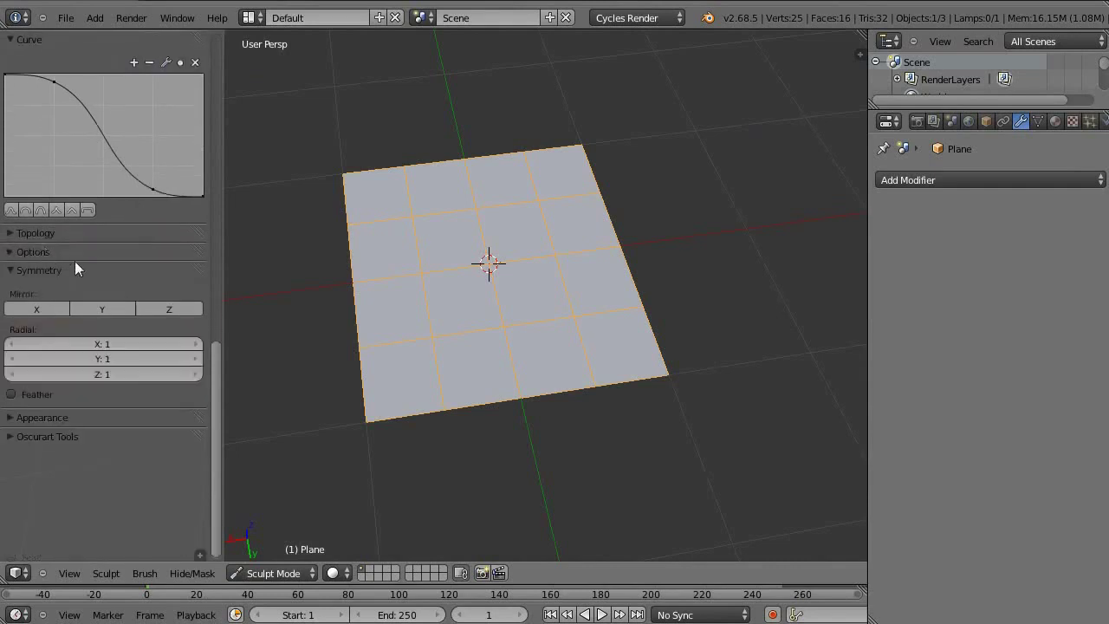
left_click(63, 234)
mouse_move(62, 239)
middle_mouse_down("ctrl")
mouse_move(126, 217)
mouse_move(227, 319)
middle_mouse_up("ctrl")
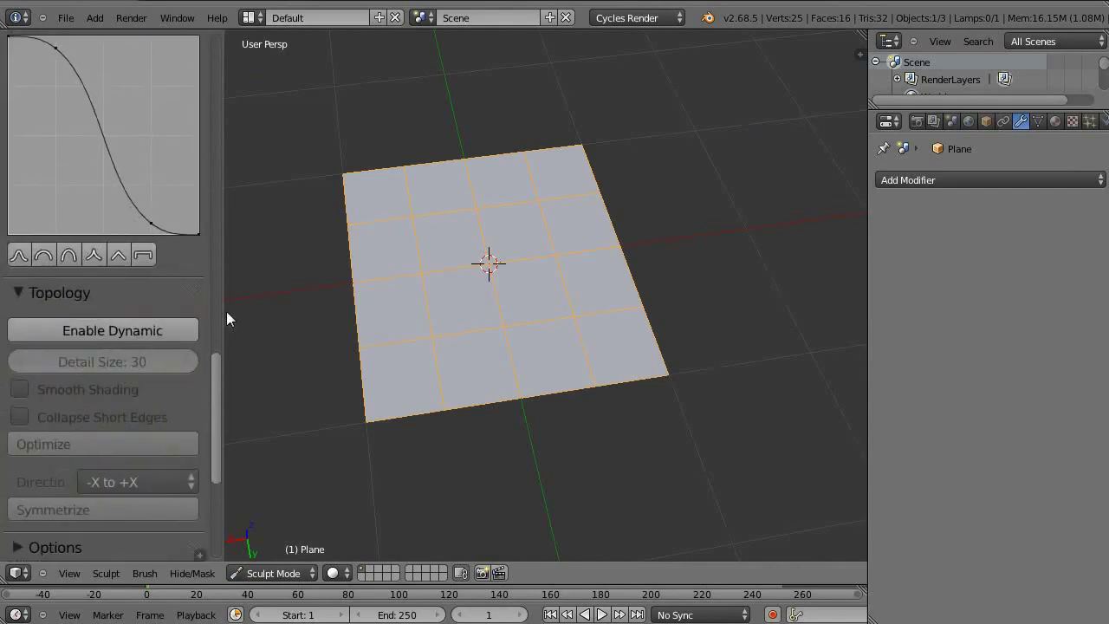
mouse_move(222, 313)
left_mouse_down()
mouse_move(221, 429)
mouse_move(271, 396)
mouse_move(261, 434)
left_mouse_up()
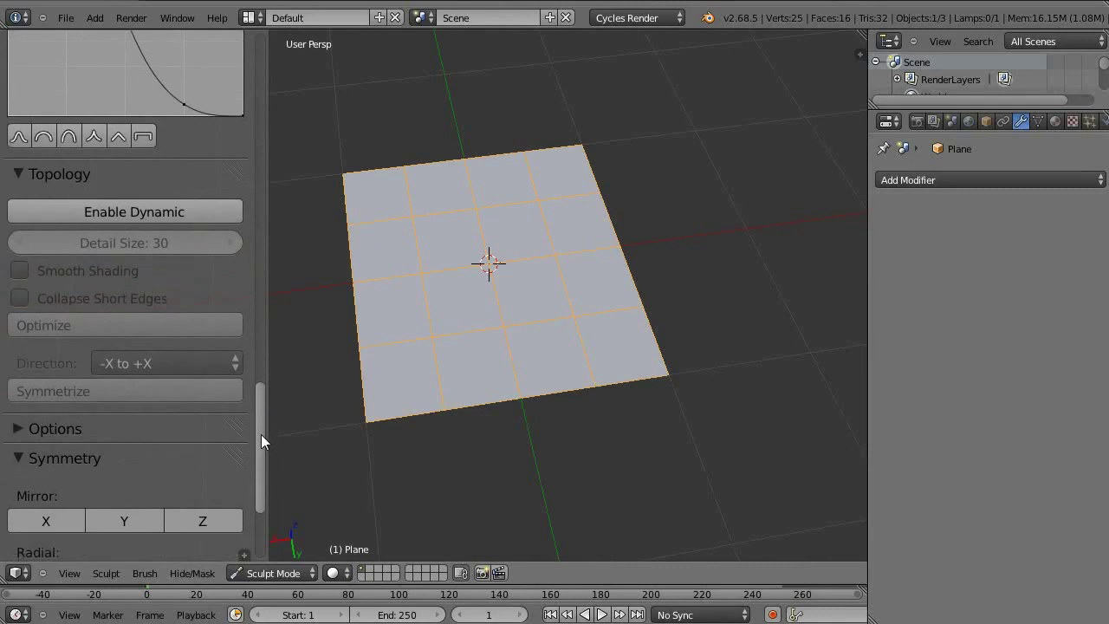
mouse_move(472, 321)
middle_mouse_down()
mouse_move(441, 224)
mouse_move(473, 186)
mouse_move(463, 298)
mouse_move(477, 230)
mouse_move(441, 265)
mouse_move(461, 238)
middle_mouse_up()
scroll(459, 265, "up", 1)
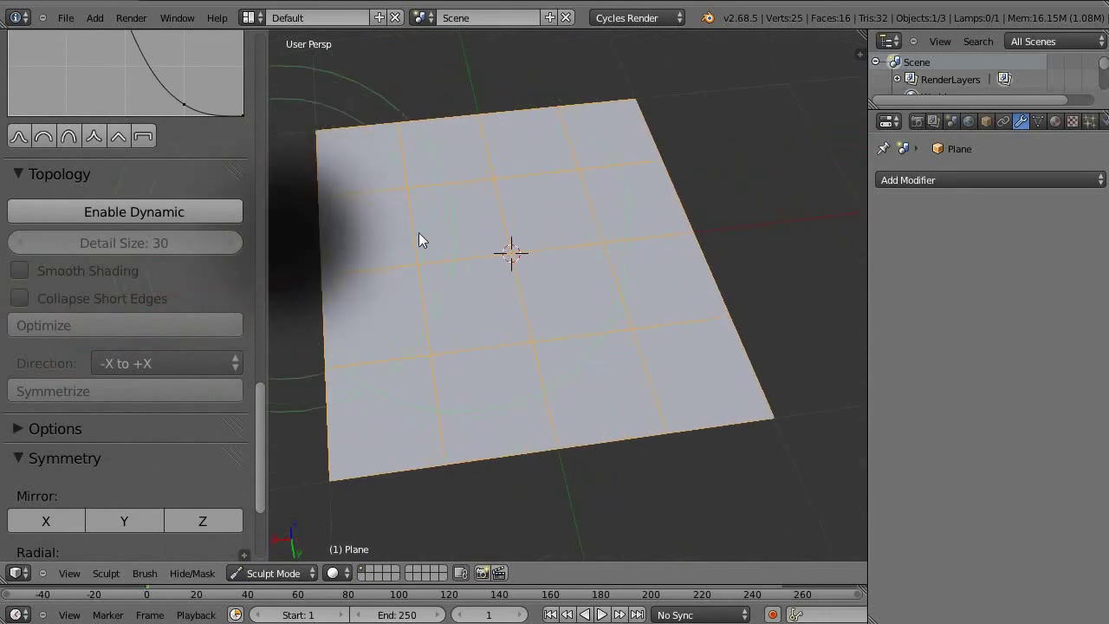
mouse_move(330, 236)
middle_mouse_down()
mouse_move(359, 262)
mouse_move(418, 212)
middle_mouse_up()
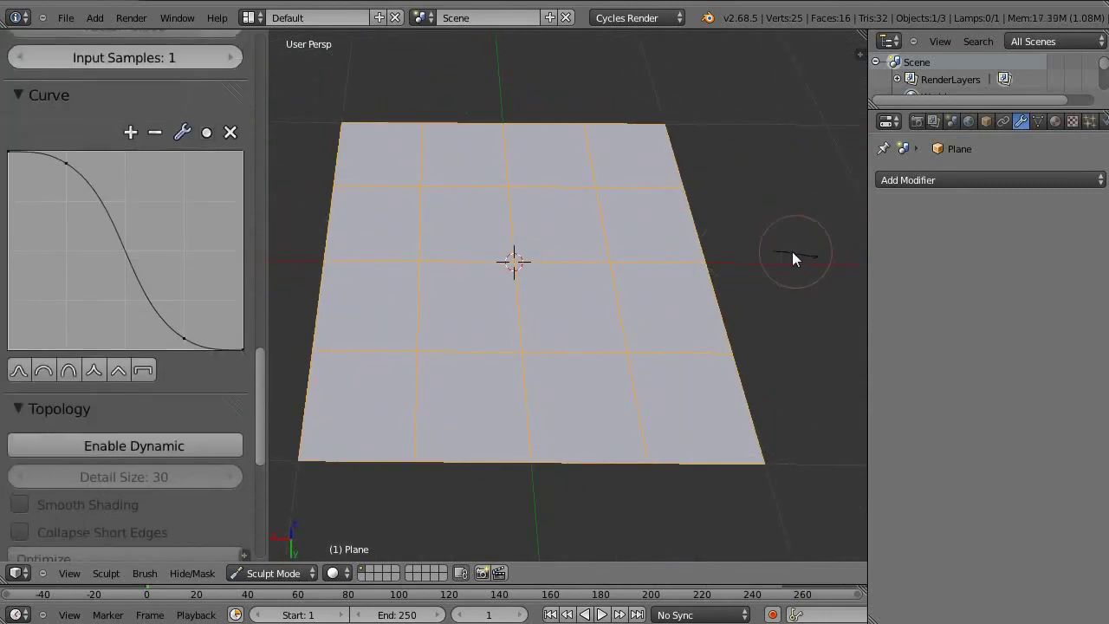
key("shift+f")
left_click(763, 229)
mouse_move(763, 229)
middle_mouse_down()
mouse_move(555, 235)
mouse_move(498, 179)
middle_mouse_up()
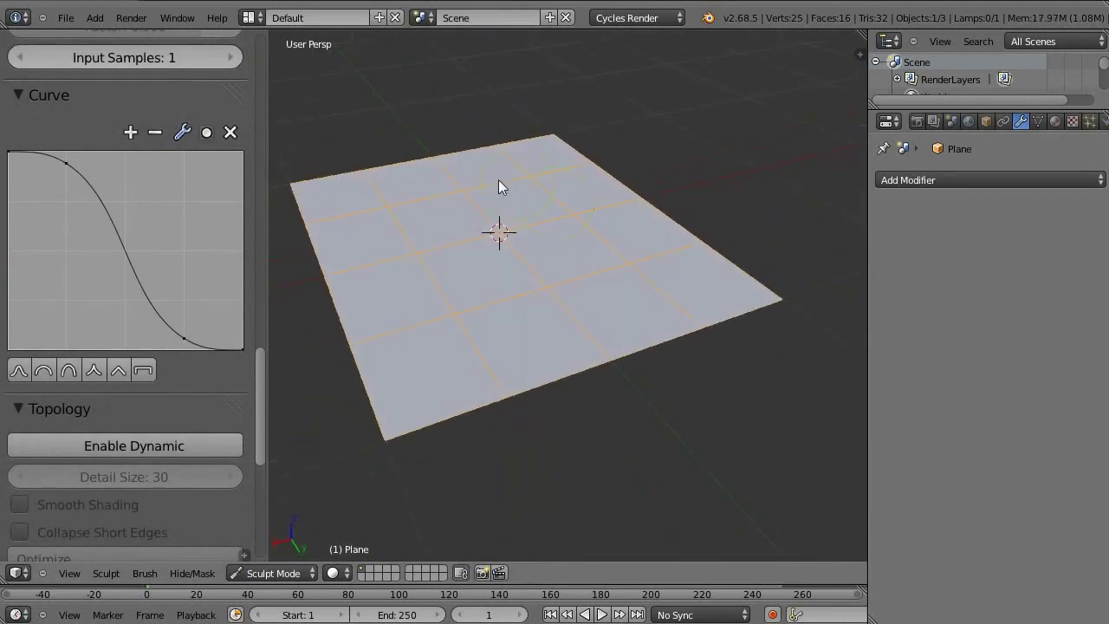
left_click(943, 179)
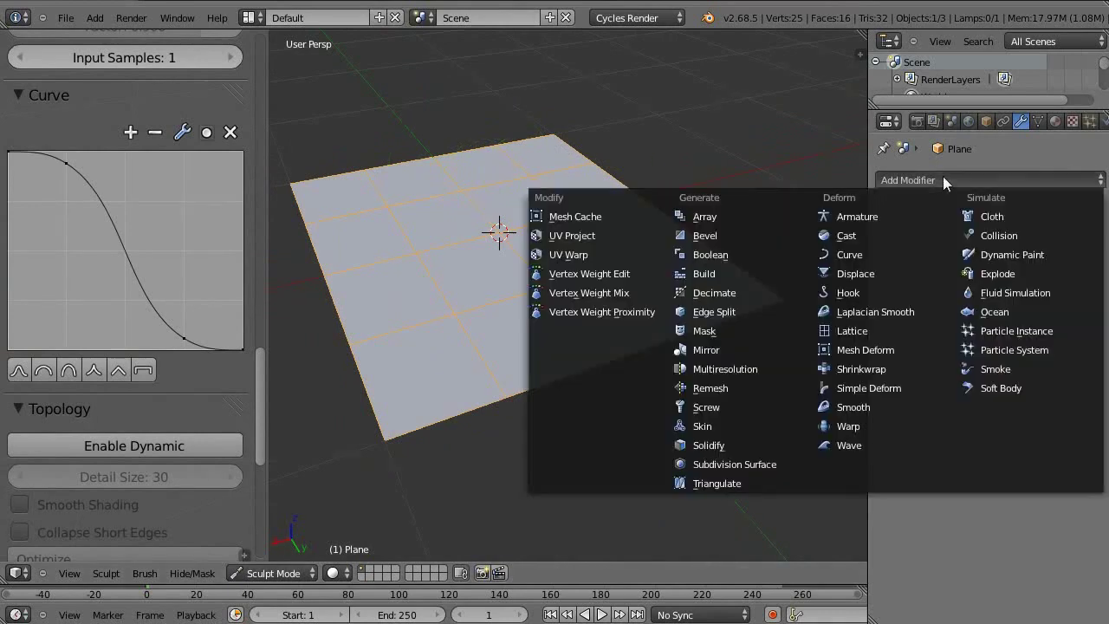
left_click(714, 368)
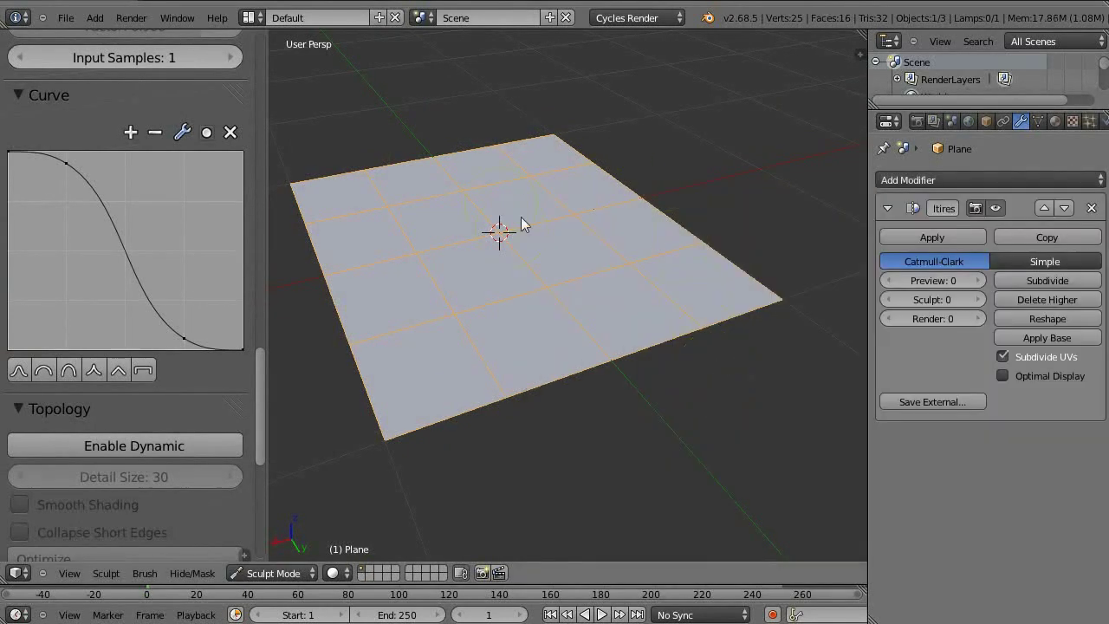
left_click(1031, 279)
left_click(1031, 280)
left_click(1031, 280)
left_click(1031, 280)
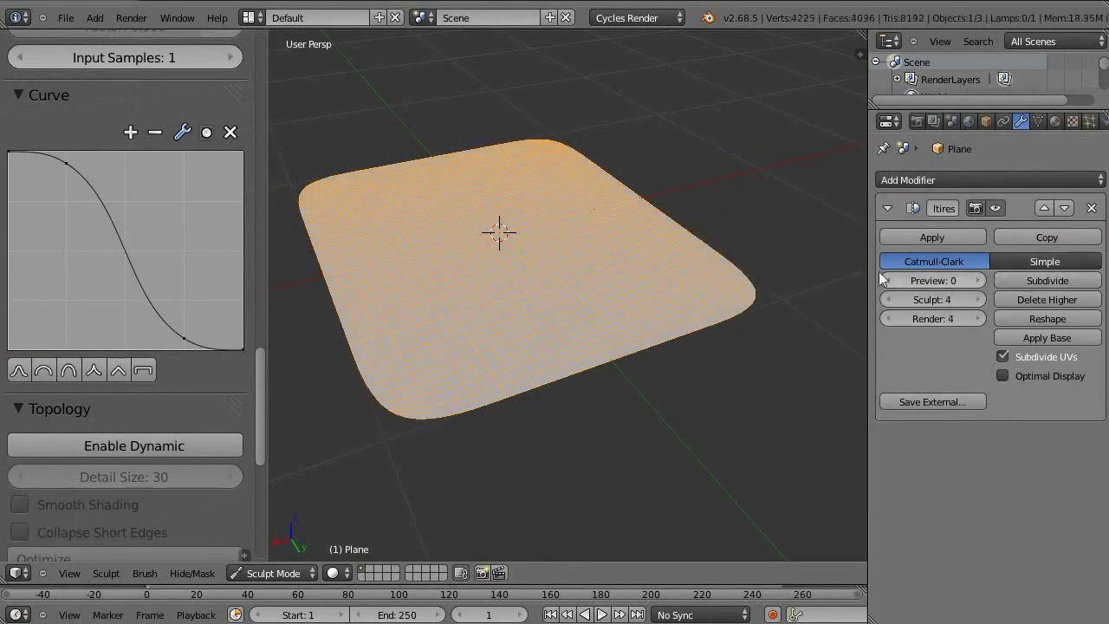
mouse_move(555, 147)
left_mouse_down()
mouse_move(495, 257)
mouse_move(568, 296)
mouse_move(405, 167)
left_mouse_up()
middle_click_drag(405, 168, 669, 227)
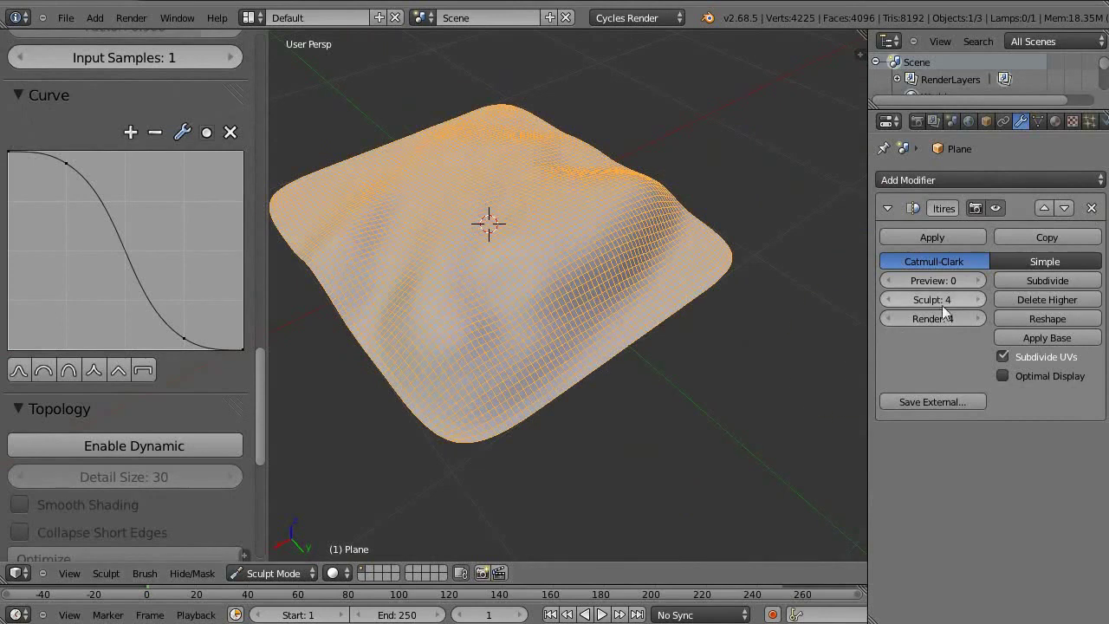
left_click_drag(909, 299, 929, 299)
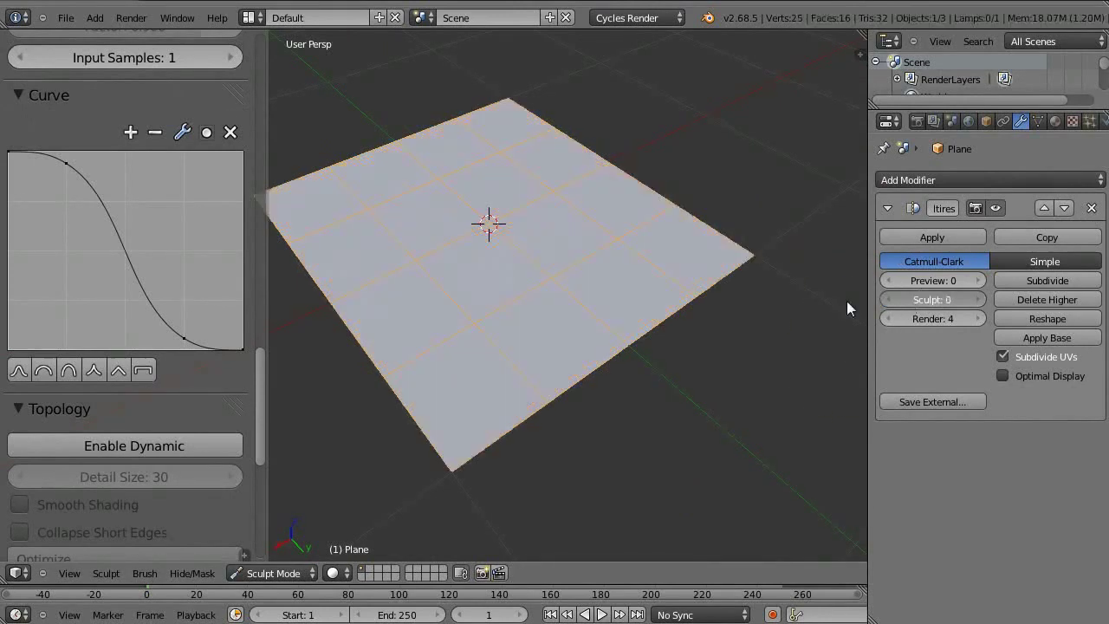
left_click(1091, 212)
Enable Dynamic Topology for the plane in the Topology panel
mouse_move(564, 250)
middle_mouse_down()
mouse_move(523, 277)
mouse_move(567, 196)
mouse_move(563, 247)
middle_mouse_up()
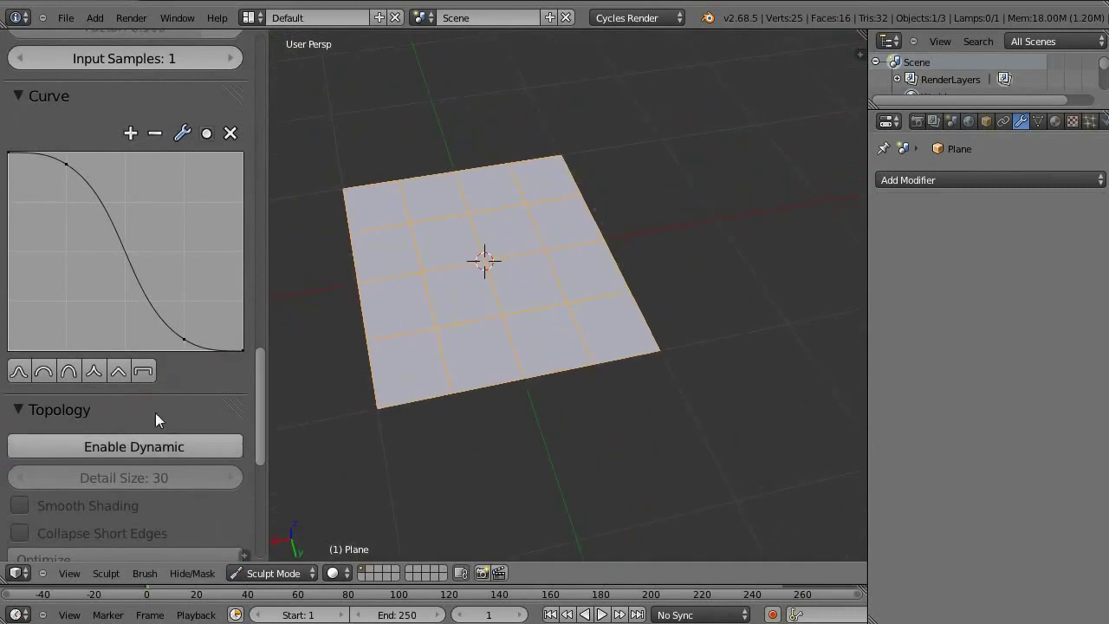
scroll(155, 413, "down", 6)
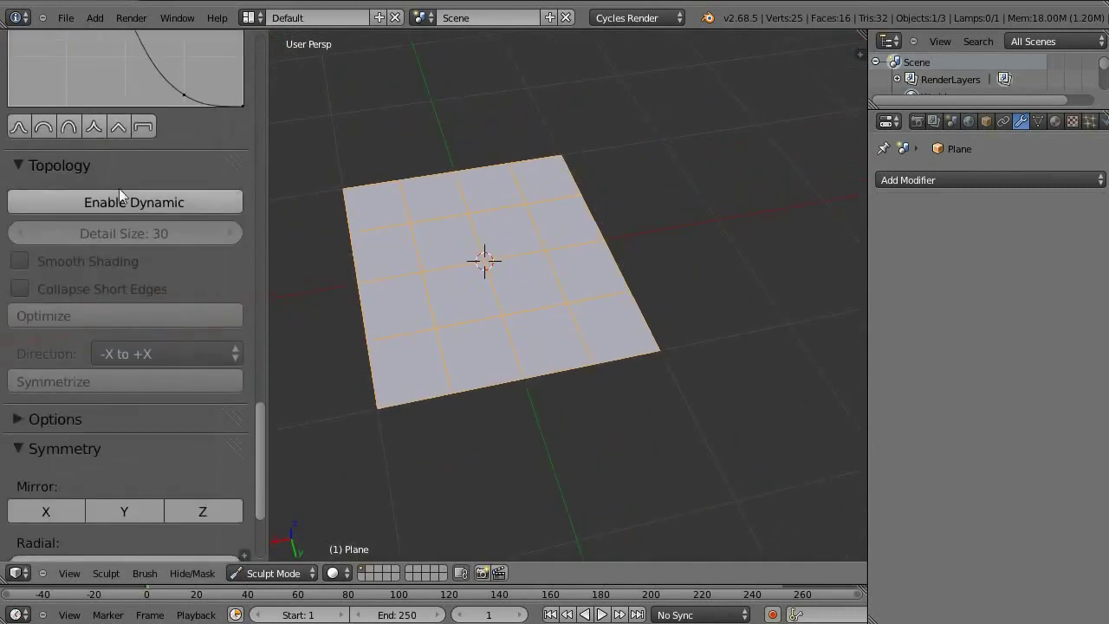
left_click(86, 206)
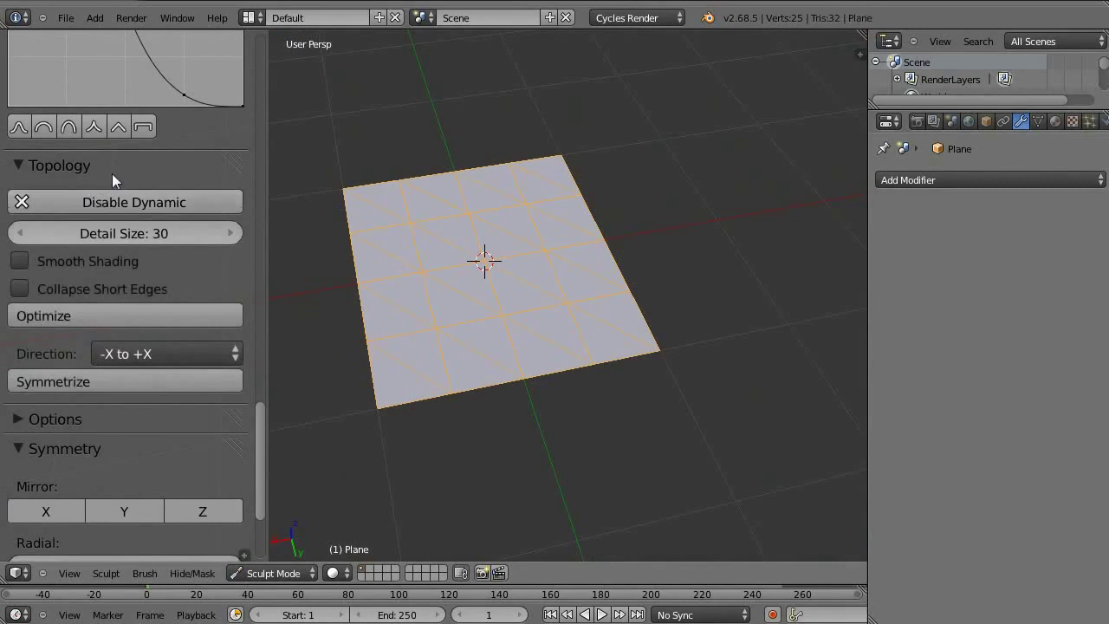
middle_click_drag(401, 240, 390, 321)
scroll(399, 295, "up", 2)
mouse_move(407, 272)
middle_mouse_down()
mouse_move(462, 182)
mouse_move(459, 263)
mouse_move(413, 173)
middle_mouse_up()
scroll(461, 188, "up", 2)
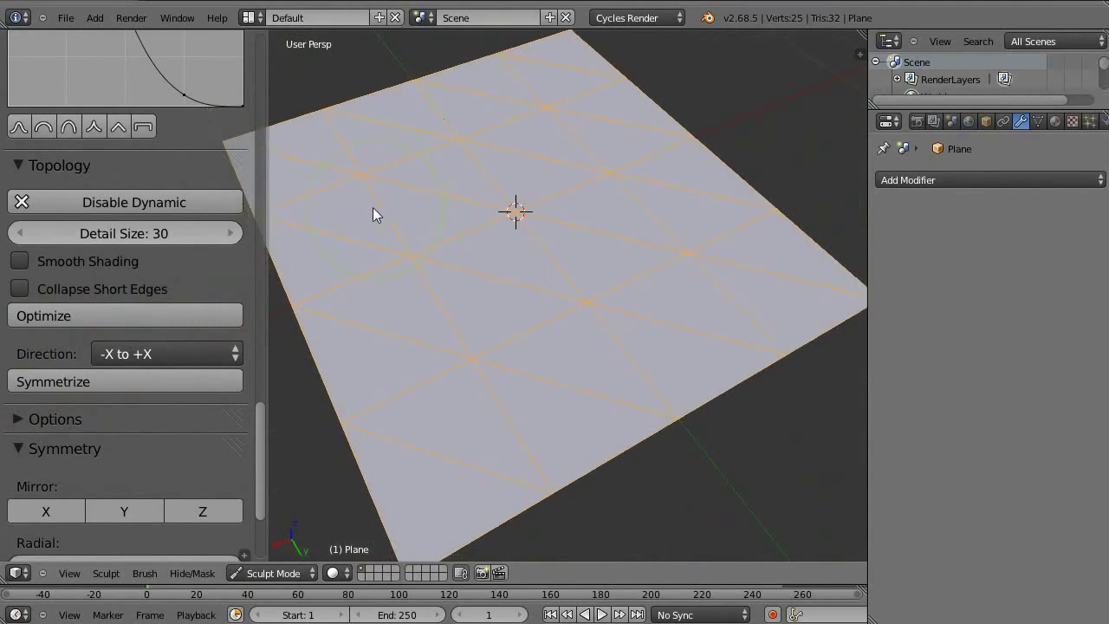
mouse_move(386, 221)
middle_mouse_down()
mouse_move(424, 222)
mouse_move(372, 251)
middle_mouse_up()
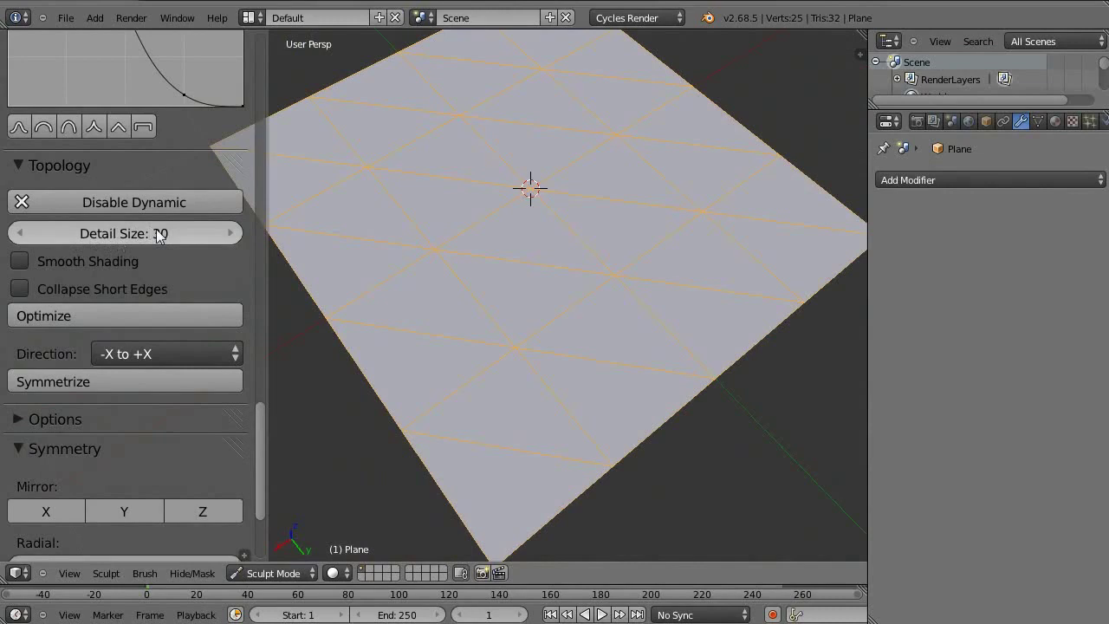
Set Detail Size to 17 and tick Collapse Short Edges and Smooth Shading
left_click_drag(159, 236, 125, 232)
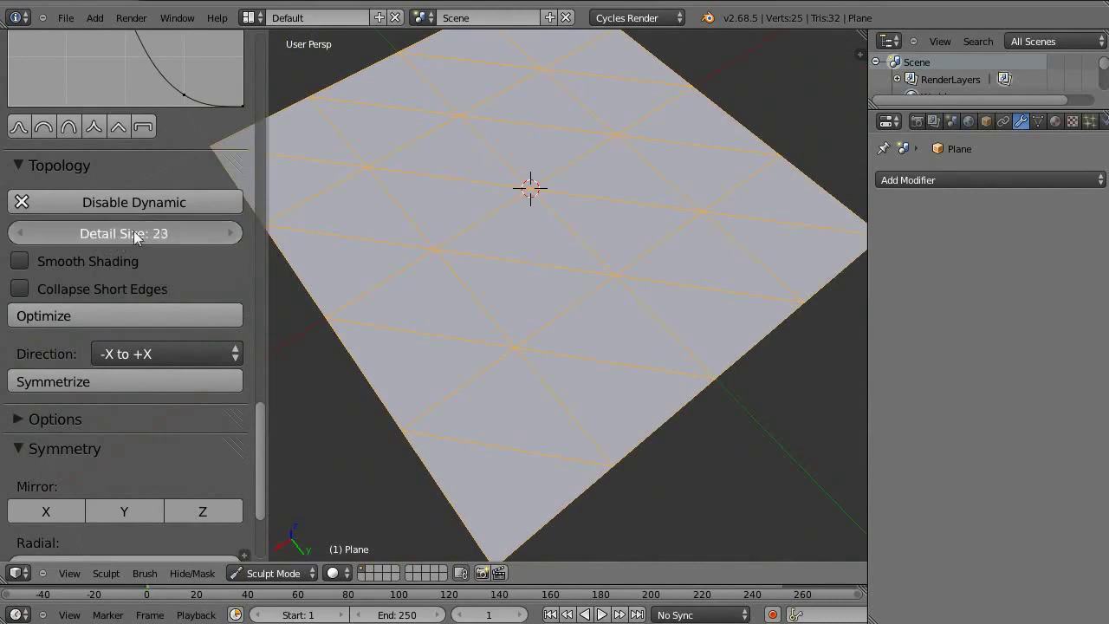
left_click(96, 290)
left_click(101, 260)
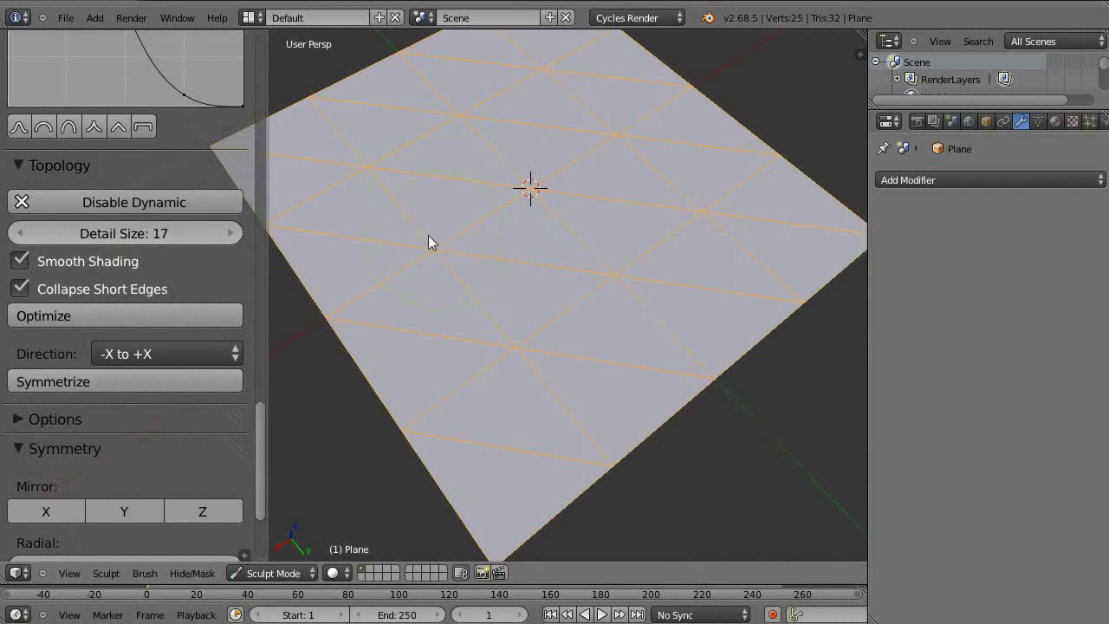
middle_click_drag(428, 235, 385, 179)
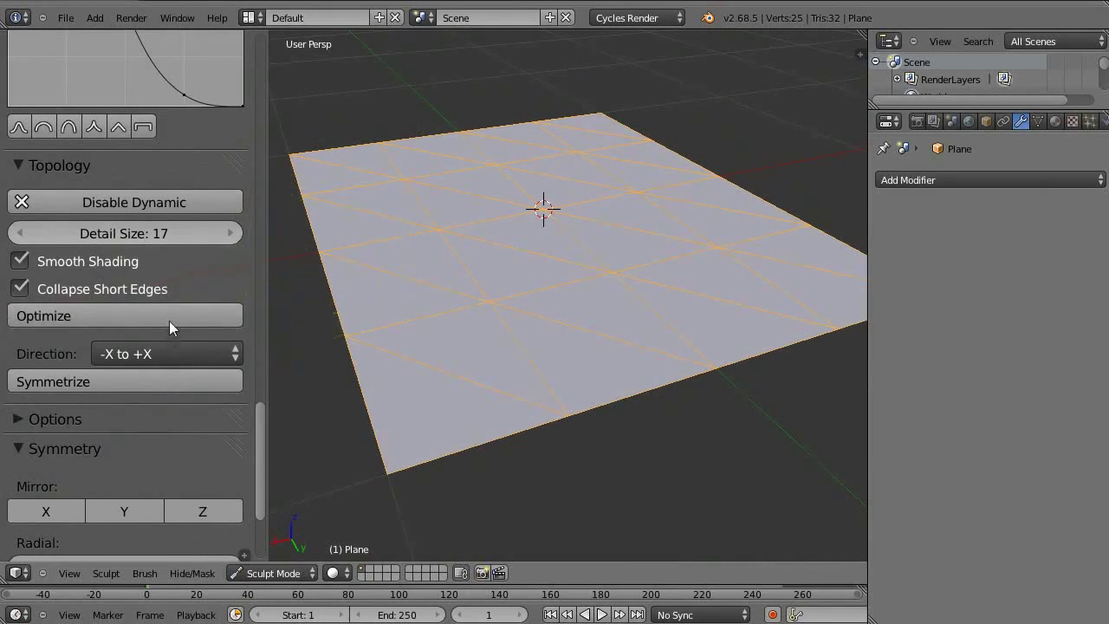
mouse_move(343, 272)
middle_mouse_down()
mouse_move(368, 339)
mouse_move(205, 275)
middle_mouse_up()
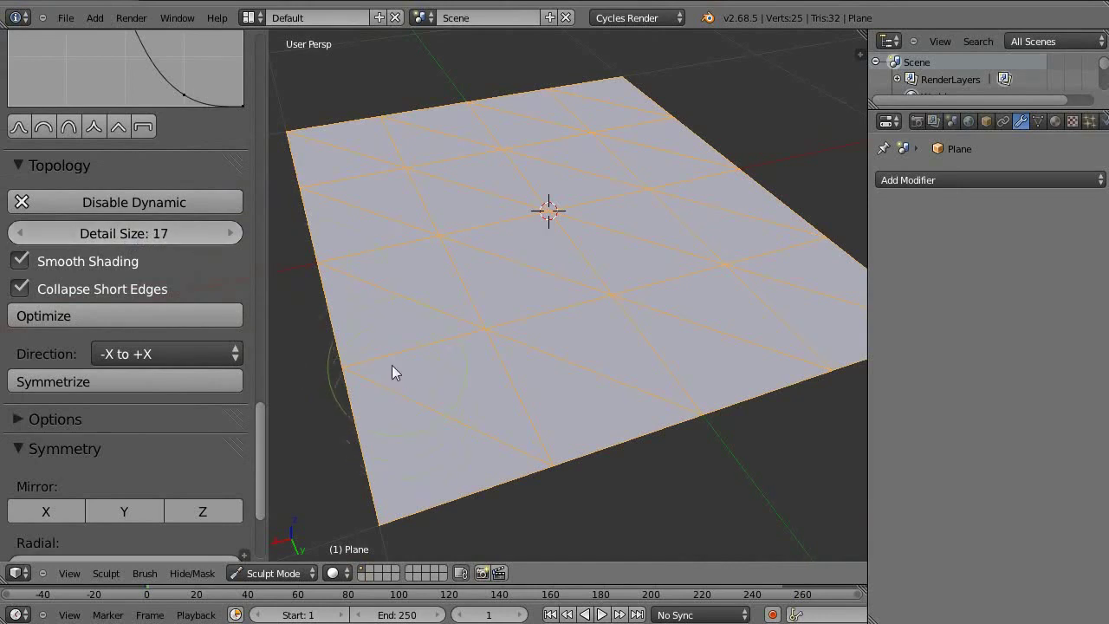
Zoom in on the plane and switch the sculpt brush to Clay Strips
scroll(147, 126, "up", 10)
scroll(135, 127, "up", 5)
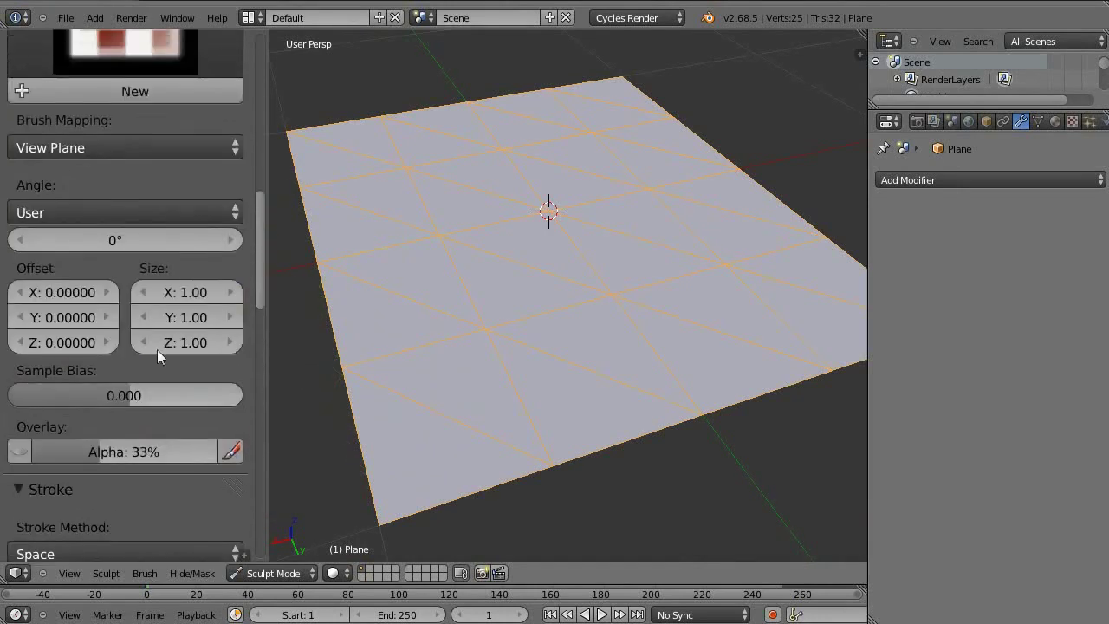
scroll(156, 350, "up", 4)
scroll(153, 229, "up", 4)
scroll(128, 263, "up", 3)
left_click(135, 121)
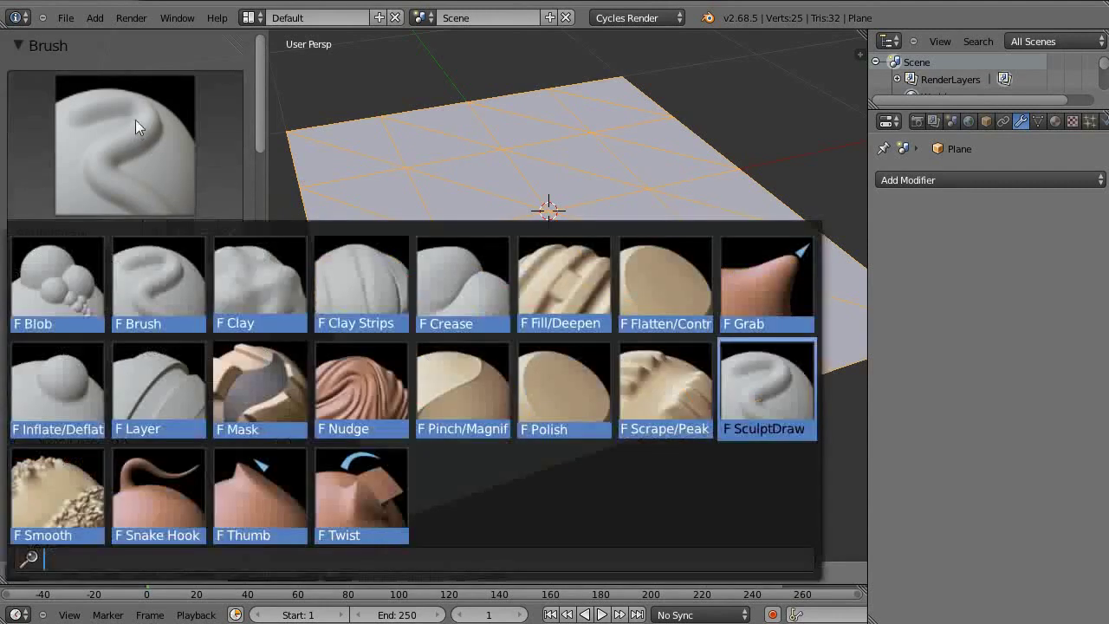
left_click(339, 247)
Build dense clay strokes across the plane, then a diagonal strip from an overhead view
scroll(472, 355, "down", 2)
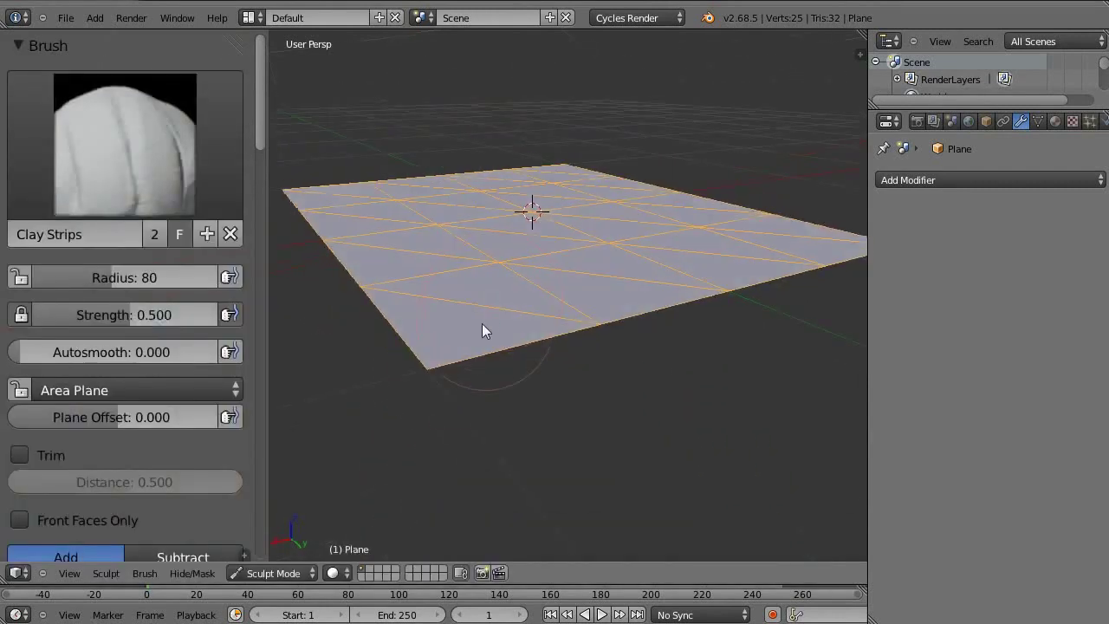
scroll(451, 342, "up", 2)
scroll(407, 373, "up", 2)
left_click_drag(357, 409, 430, 379)
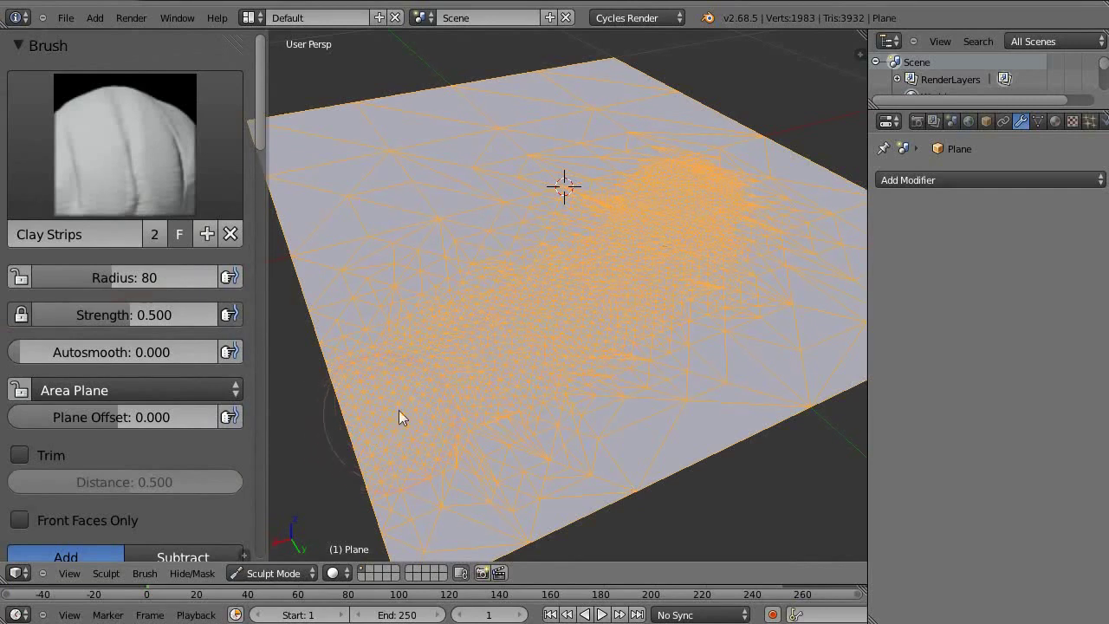
scroll(519, 328, "up", 3)
middle_click_drag(492, 393, 489, 422)
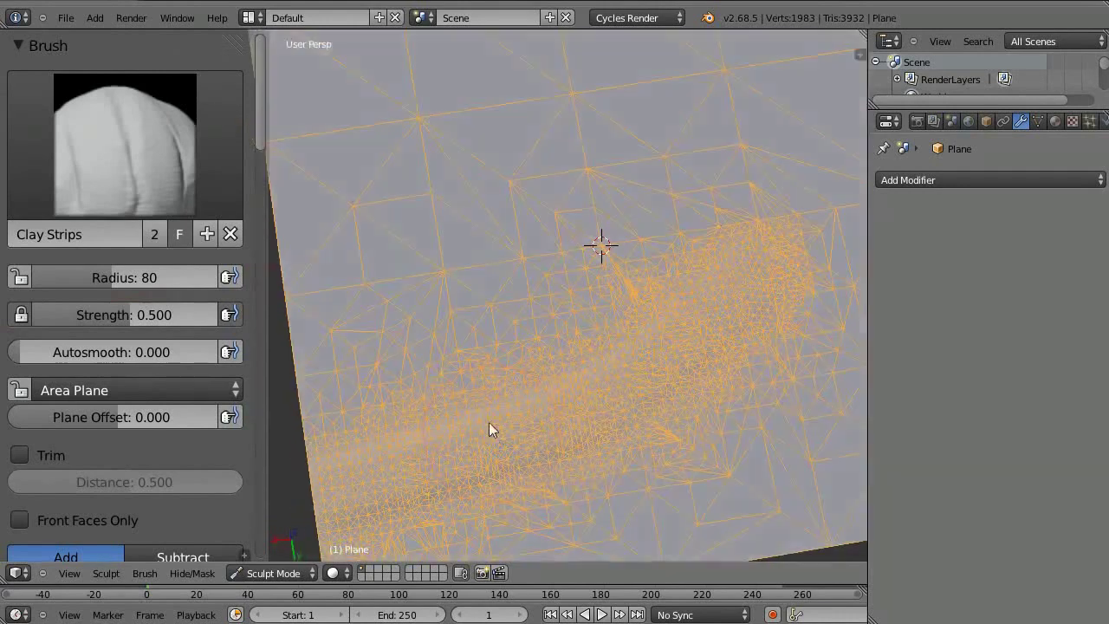
middle_click_drag(485, 317, 482, 294)
mouse_move(483, 295)
left_mouse_down()
mouse_move(569, 240)
mouse_move(471, 310)
mouse_move(625, 153)
mouse_move(469, 324)
mouse_move(418, 340)
left_mouse_up()
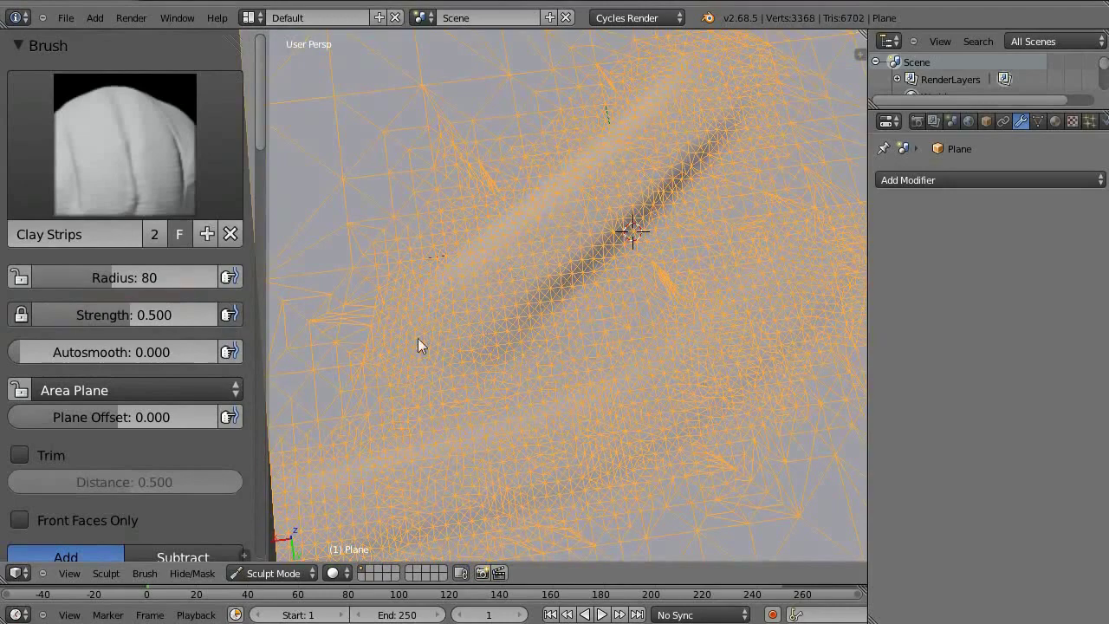
Sculpt more clay strips along and beside the diagonal groove
scroll(608, 184, "up", 3)
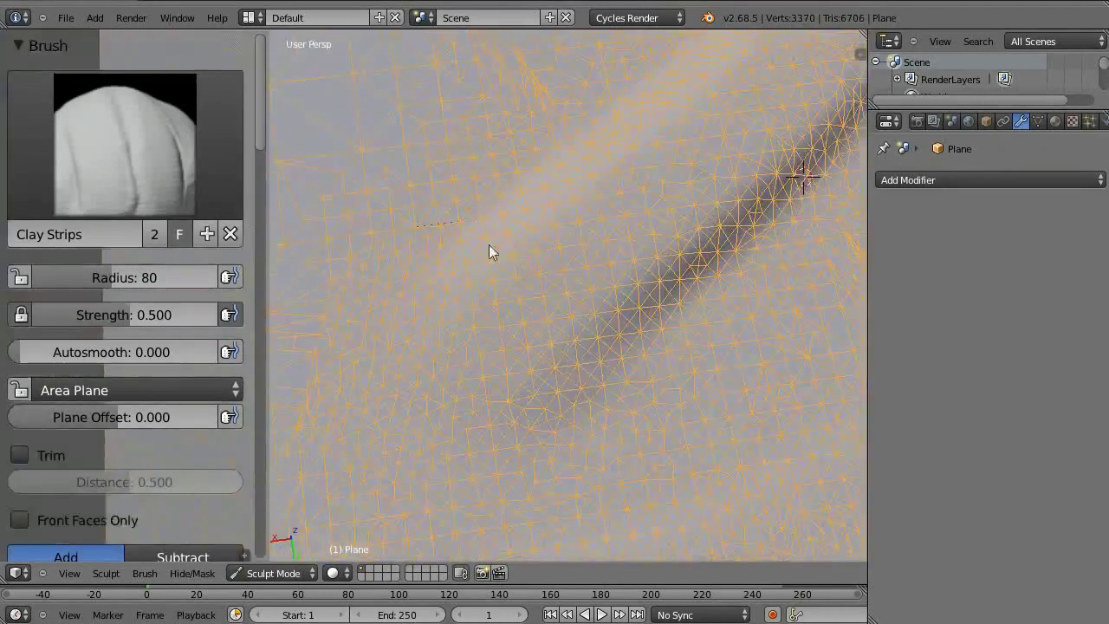
middle_click_drag(489, 252, 502, 267)
mouse_move(502, 267)
left_mouse_down()
mouse_move(506, 321)
mouse_move(574, 297)
left_mouse_up()
middle_click_drag(574, 297, 543, 323)
left_click_drag(603, 273, 705, 202)
middle_click_drag(528, 379, 560, 346)
left_click_drag(560, 347, 620, 271)
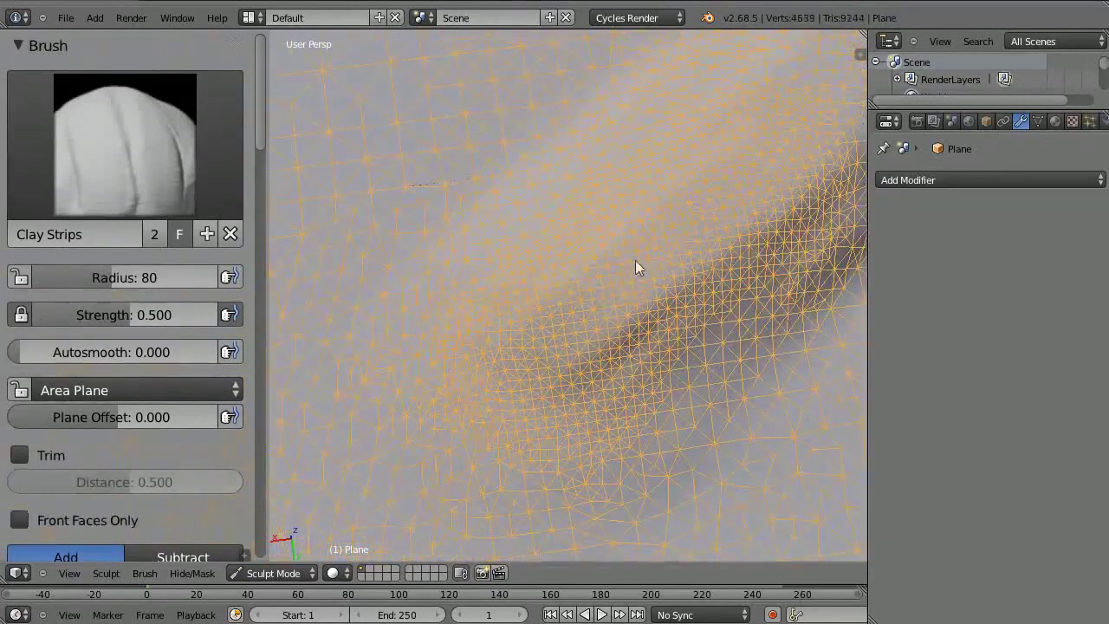
Orbit around the groove and add further strips, including a diagonal across the plane's right part
middle_click_drag(555, 353, 563, 335)
mouse_move(562, 335)
left_mouse_down()
mouse_move(606, 314)
mouse_move(591, 277)
left_mouse_up()
mouse_move(591, 277)
middle_mouse_down()
mouse_move(602, 304)
mouse_move(587, 244)
middle_mouse_up()
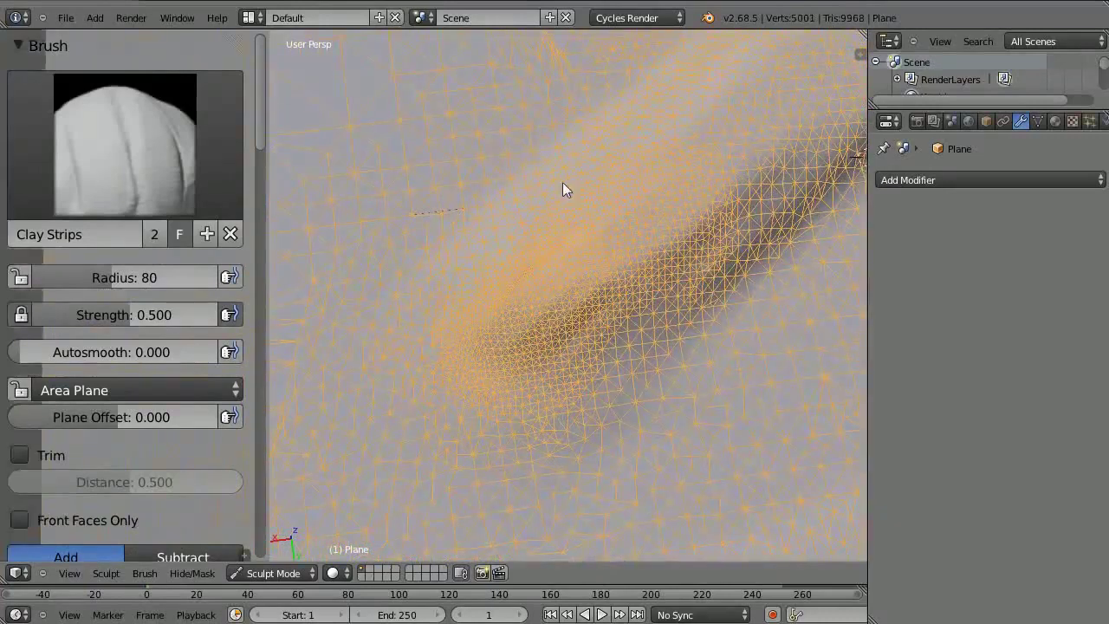
middle_click_drag(514, 292, 527, 235)
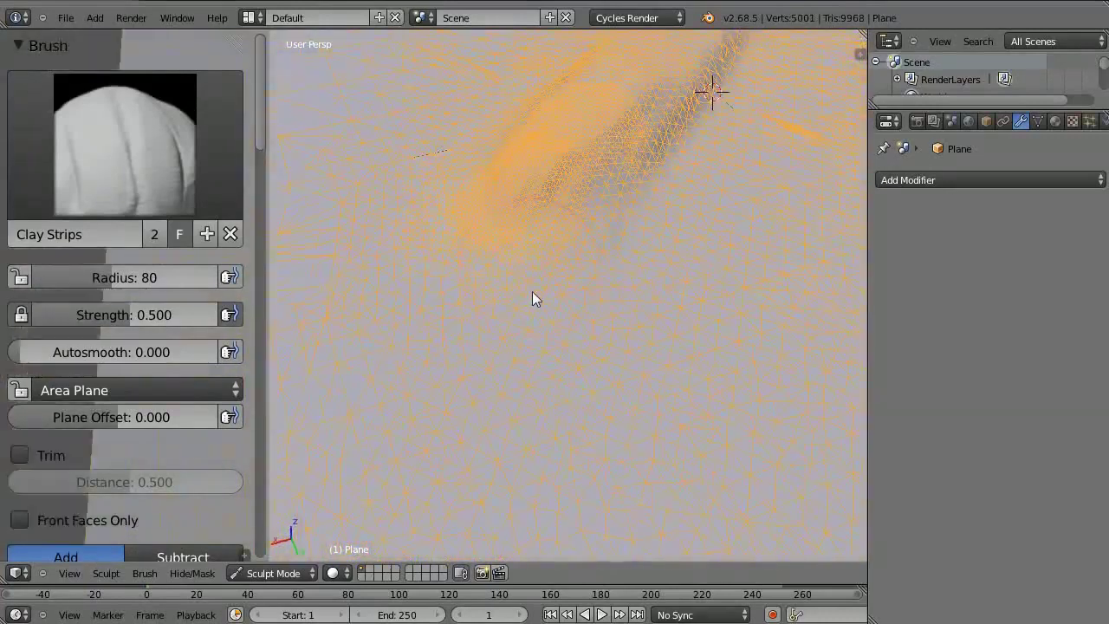
scroll(532, 291, "down", 5)
middle_click_drag(533, 315, 483, 347)
middle_click_drag(486, 273, 533, 239)
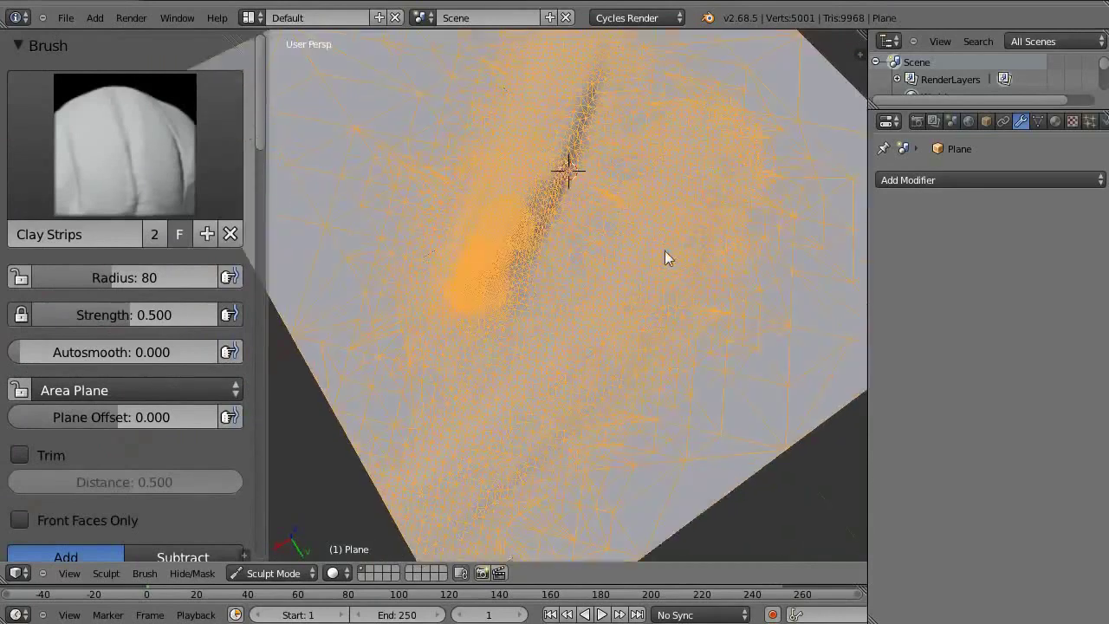
middle_click_drag(629, 273, 568, 290, "shift")
left_click_drag(597, 293, 531, 329)
middle_click_drag(530, 328, 532, 365)
mouse_move(531, 365)
left_mouse_down()
mouse_move(629, 267)
mouse_move(541, 280)
left_mouse_up()
Undo the sculpt strokes to return the plane to its flat grid
key("ctrl+z")
key("ctrl+z")
key("ctrl+z")
key("ctrl+z")
key("ctrl+z")
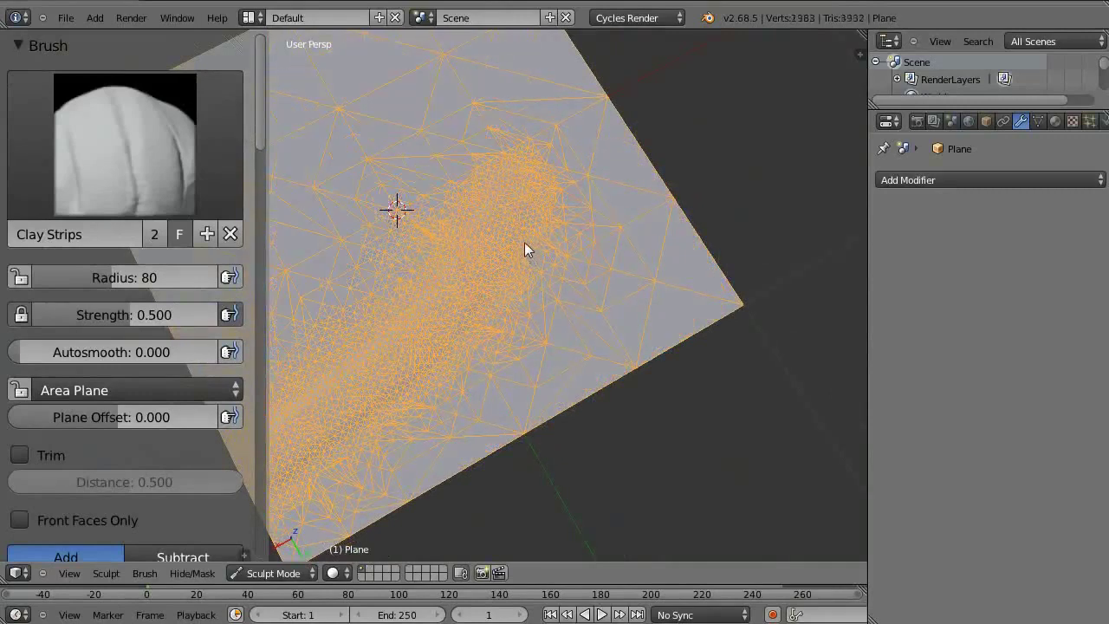
key("ctrl+z")
mouse_move(523, 241)
middle_mouse_down()
mouse_move(484, 258)
mouse_move(577, 276)
mouse_move(513, 268)
mouse_move(523, 260)
mouse_move(532, 328)
middle_mouse_up()
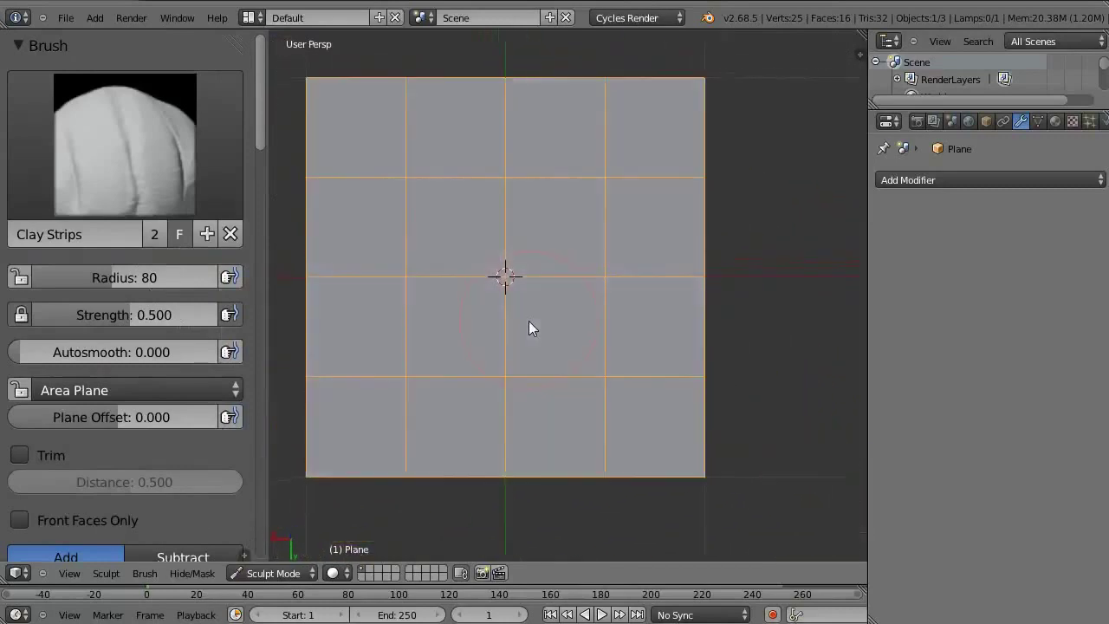
In Vertex Paint mode, paint a lavender wash over the plane's left part
left_click(282, 573)
left_click(239, 513)
left_click(273, 573)
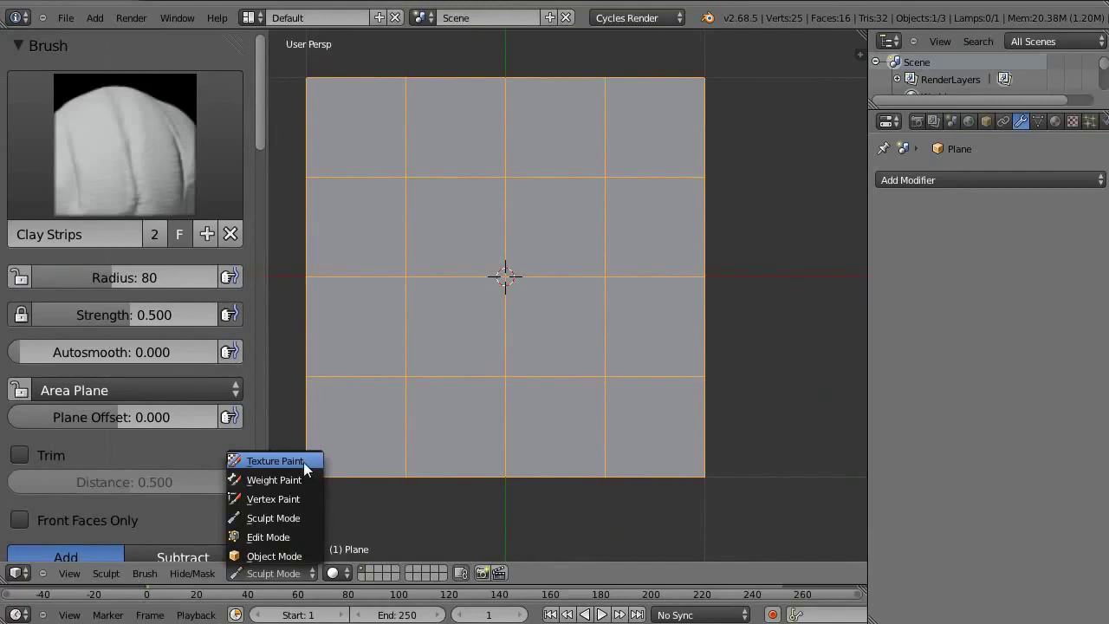
left_click(295, 500)
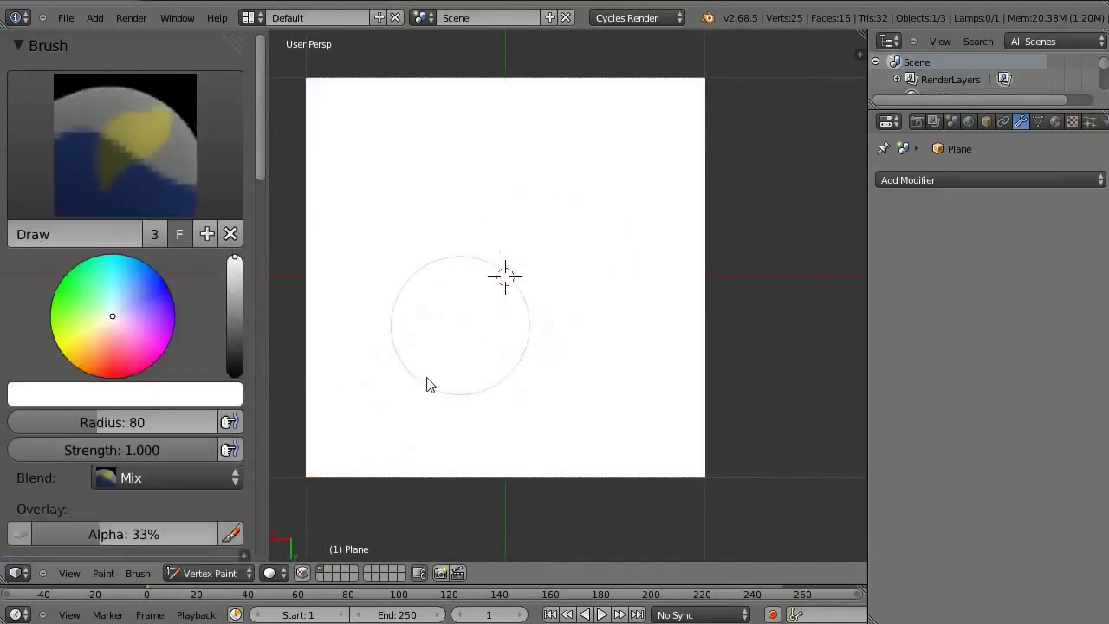
left_click(151, 310)
mouse_move(346, 364)
left_mouse_down()
mouse_move(445, 361)
mouse_move(284, 294)
mouse_move(449, 448)
mouse_move(463, 423)
mouse_move(404, 349)
mouse_move(411, 376)
left_mouse_up()
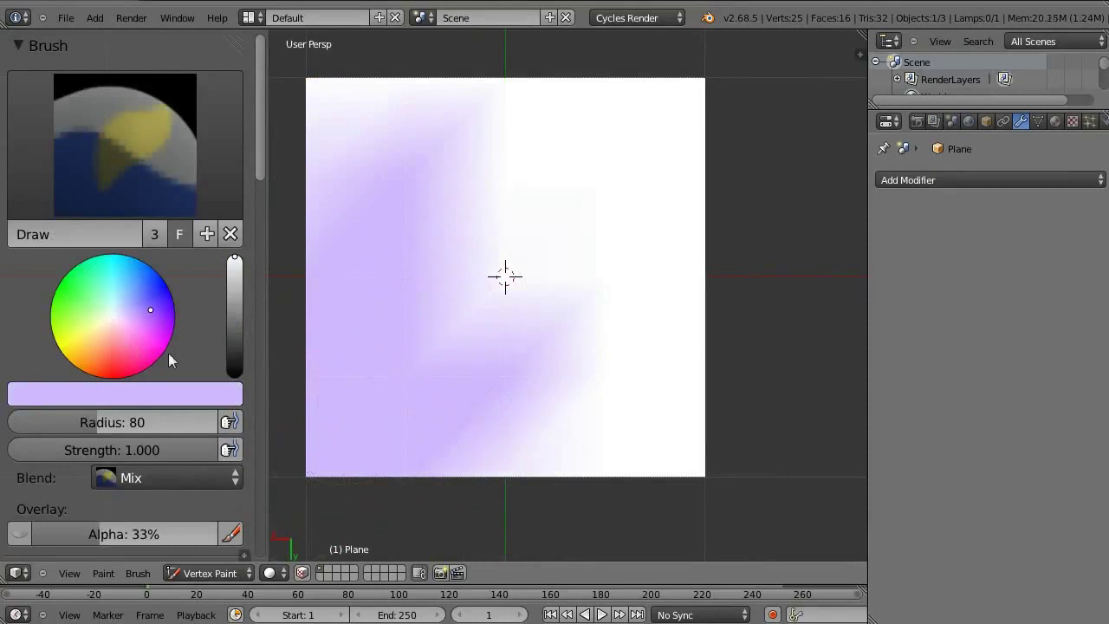
left_click(209, 573)
In Edit Mode, assign the lower-left 2×2 face block to a new vertex group
key("Tab")
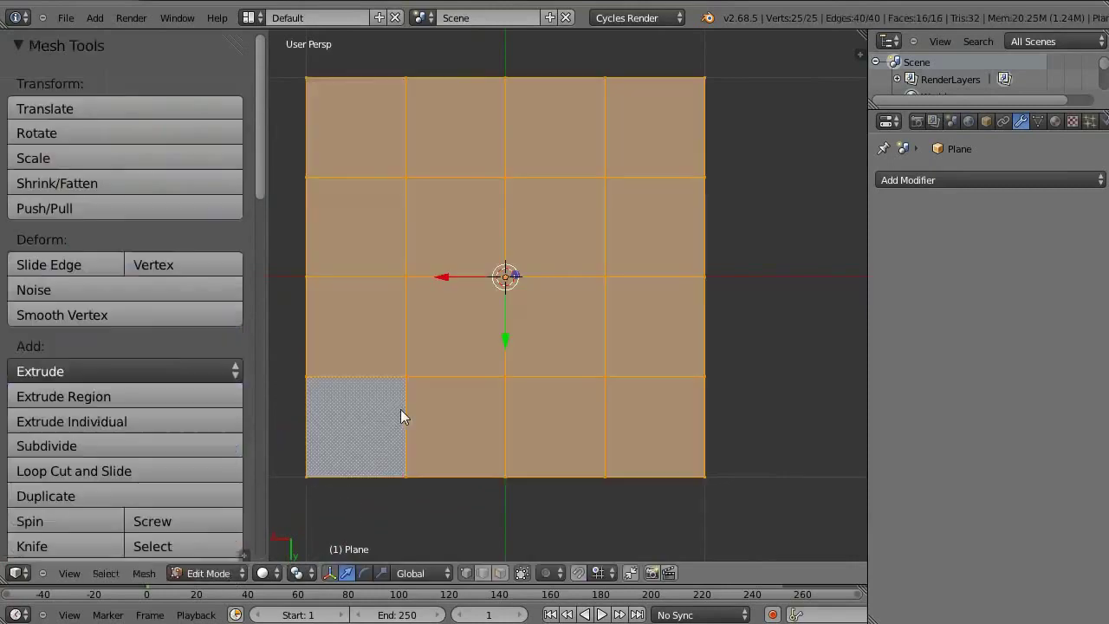
key("a")
left_click_drag(325, 246, 397, 520, "ctrl")
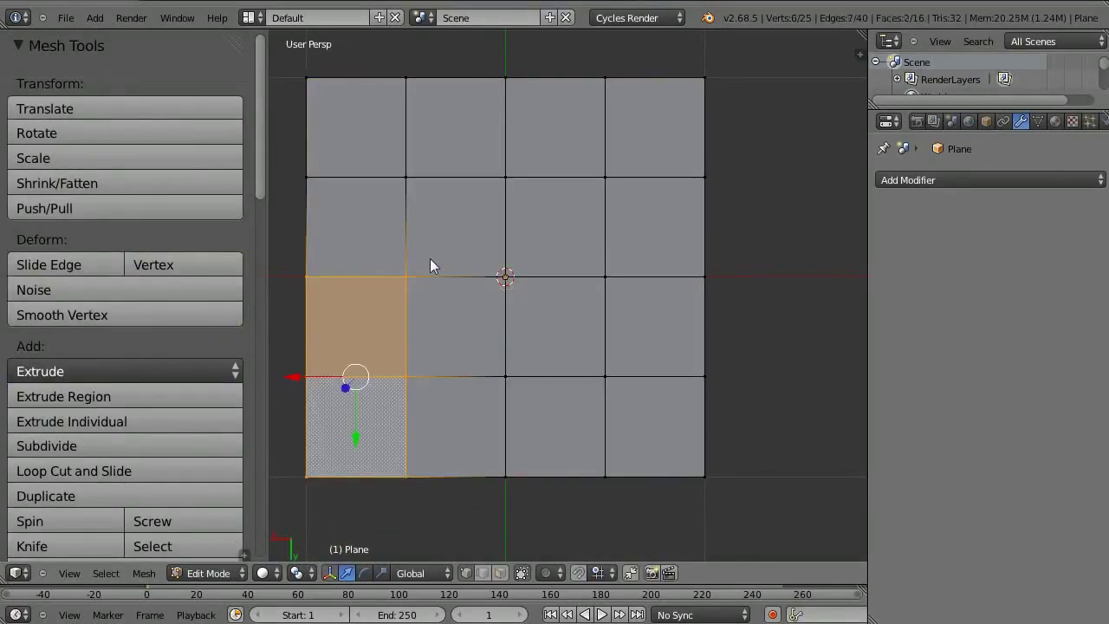
mouse_move(507, 275)
left_mouse_down("ctrl")
mouse_move(509, 285)
mouse_move(520, 271)
left_mouse_up("ctrl")
left_click(1038, 122)
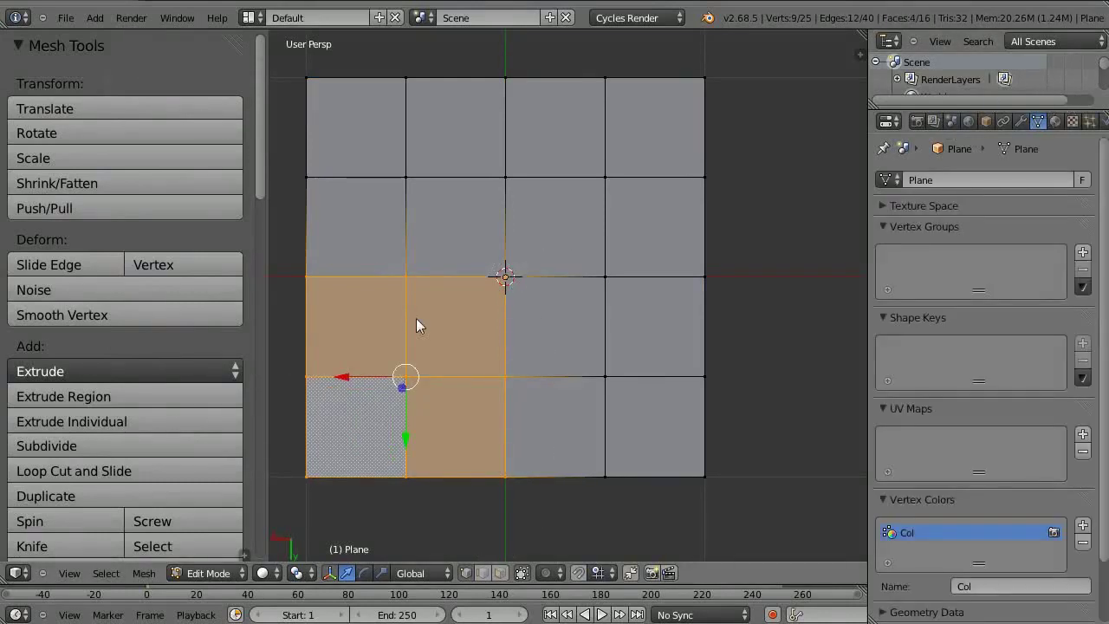
key("ctrl+g")
left_click(408, 338)
key("ctrl+g")
left_click(410, 330)
Back in Vertex Paint, pick magenta and paint over the plane's centre and right
key("Tab")
key("v")
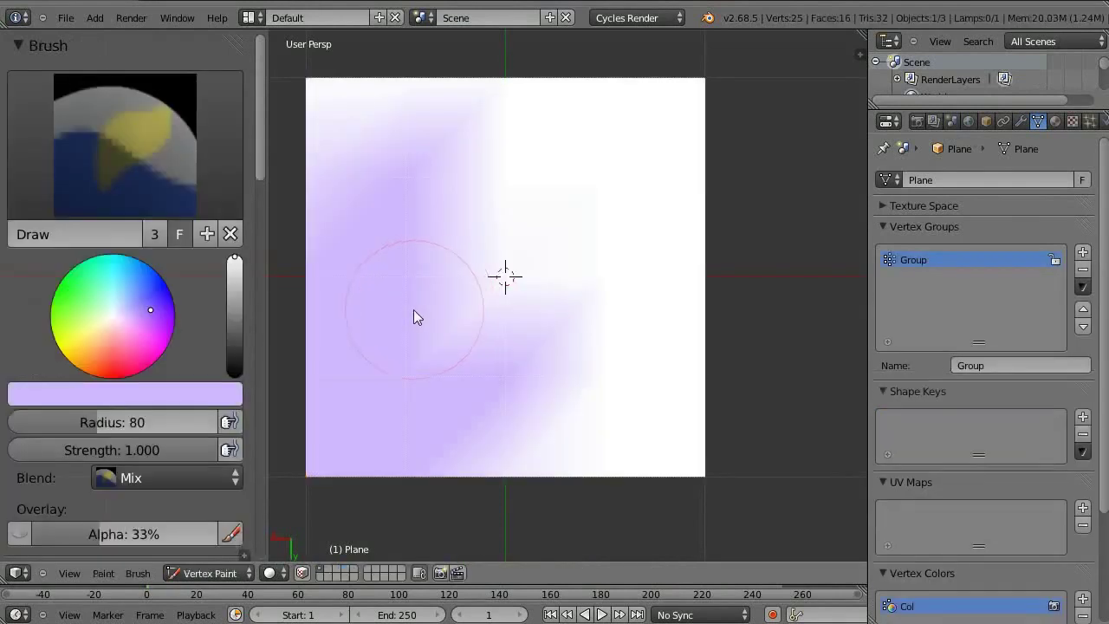
key("ctrl+Tab")
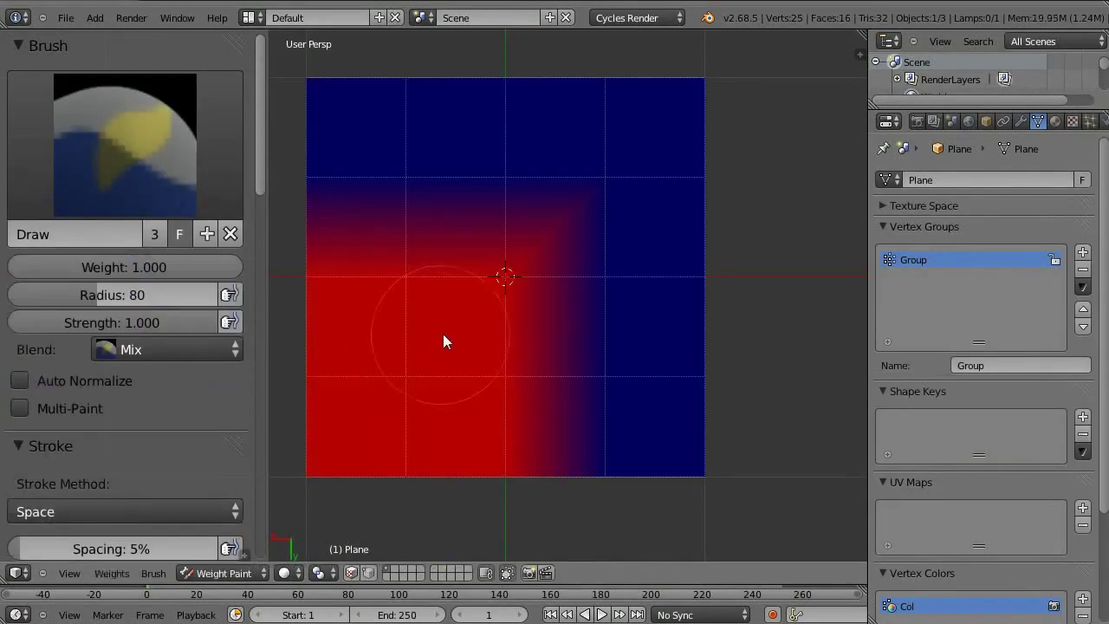
key("v")
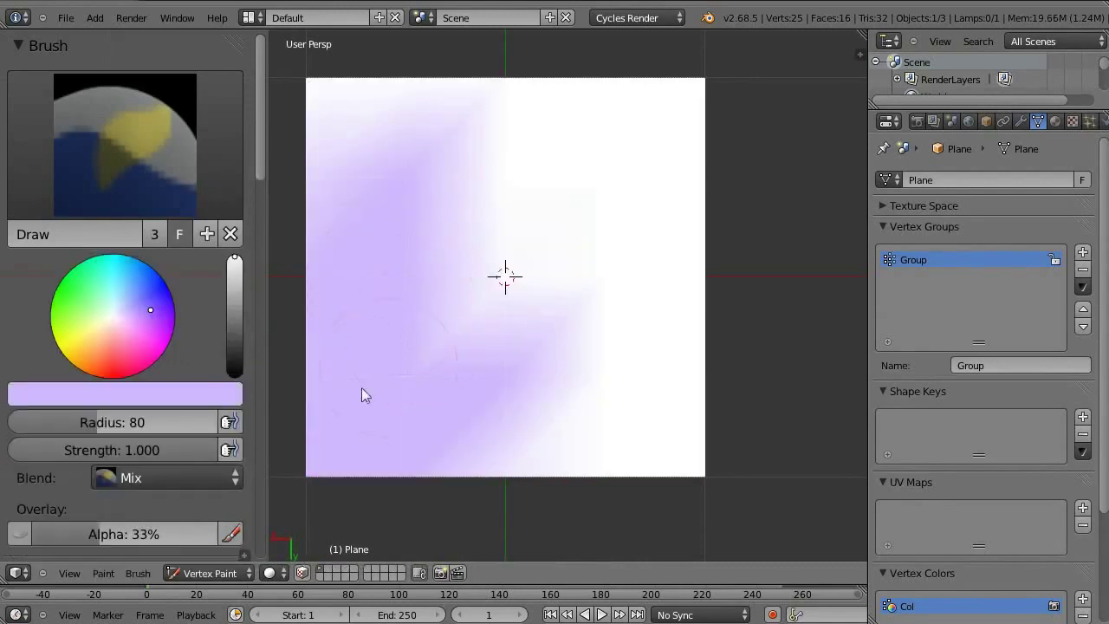
mouse_move(169, 347)
left_mouse_down()
mouse_move(153, 373)
mouse_move(185, 362)
mouse_move(165, 386)
left_mouse_up()
mouse_move(474, 253)
left_mouse_down()
mouse_move(590, 400)
mouse_move(592, 129)
mouse_move(450, 226)
left_mouse_up()
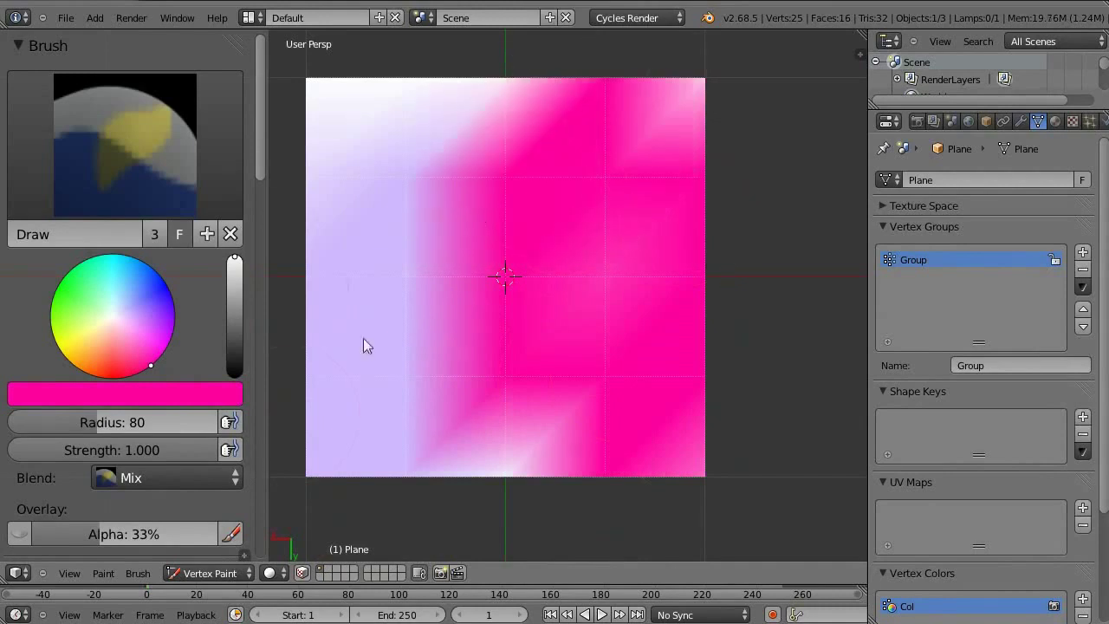
left_click(211, 572)
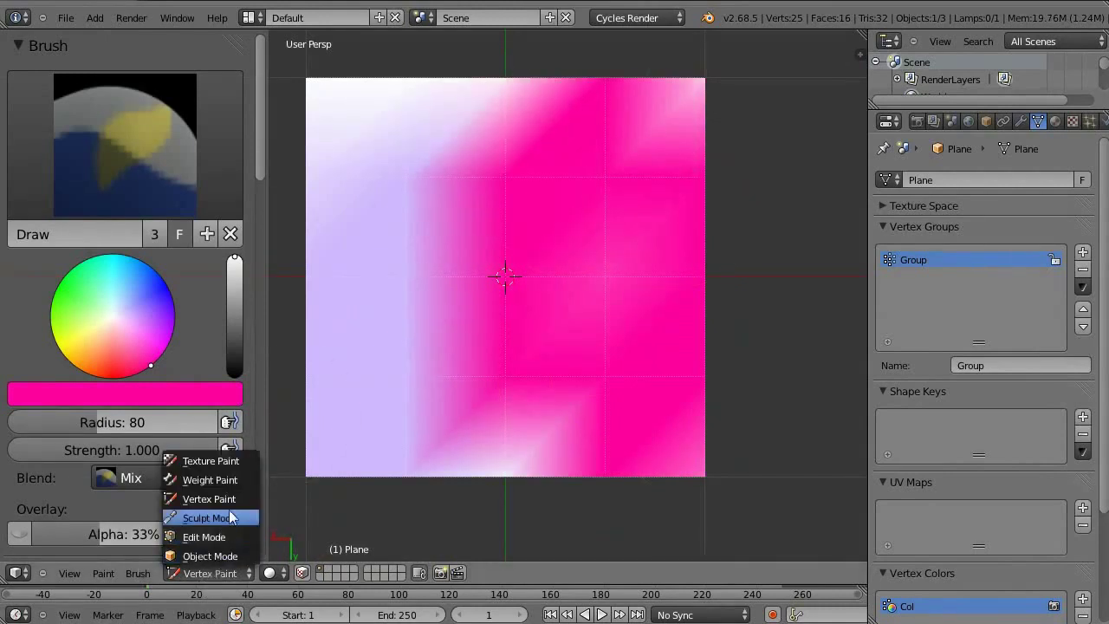
Return to Sculpt Mode, enable dynamic topology, and sculpt a relief stroke across the plane
left_click(230, 517)
scroll(164, 399, "down", 8)
scroll(141, 362, "down", 5)
scroll(141, 441, "up", 1)
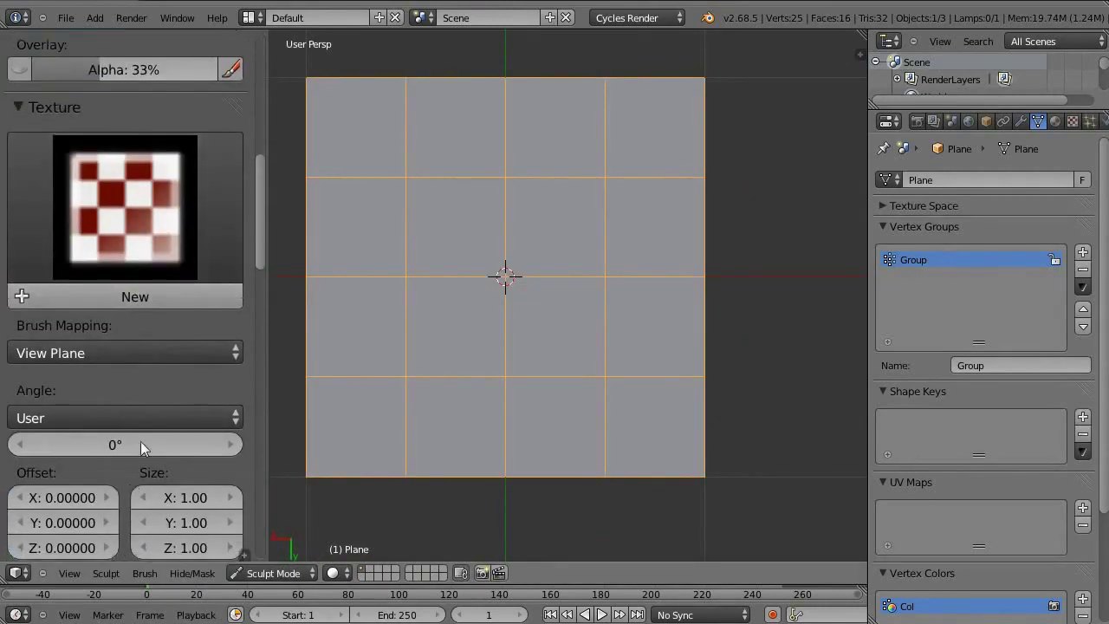
scroll(129, 213, "down", 6)
scroll(167, 229, "down", 9)
scroll(128, 425, "down", 1)
scroll(173, 228, "down", 9)
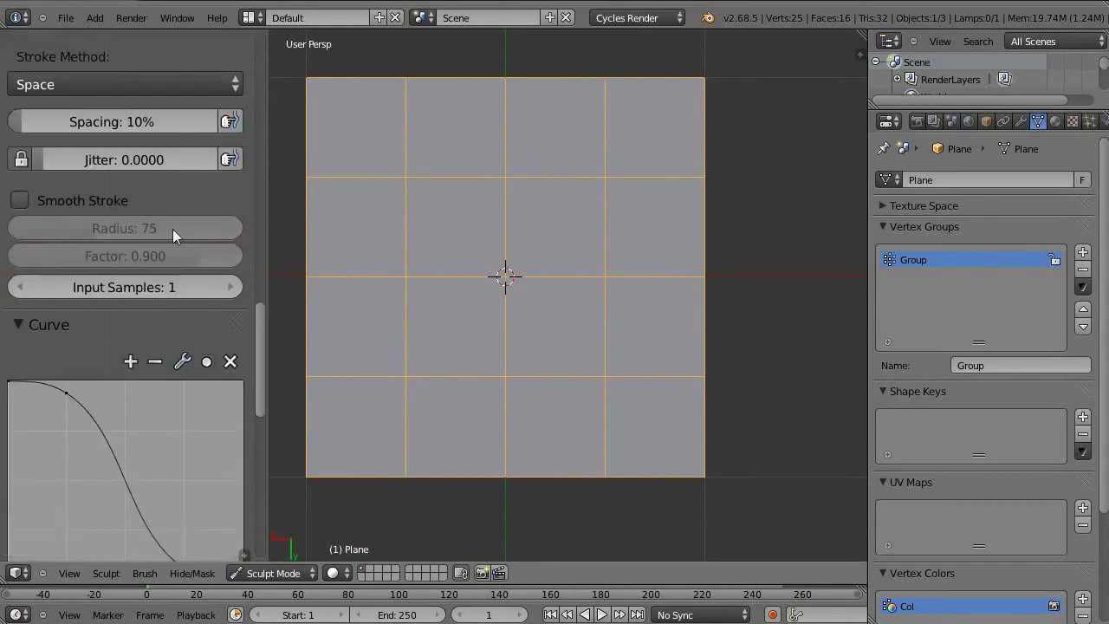
scroll(182, 217, "down", 8)
scroll(165, 286, "down", 4)
scroll(154, 260, "down", 2)
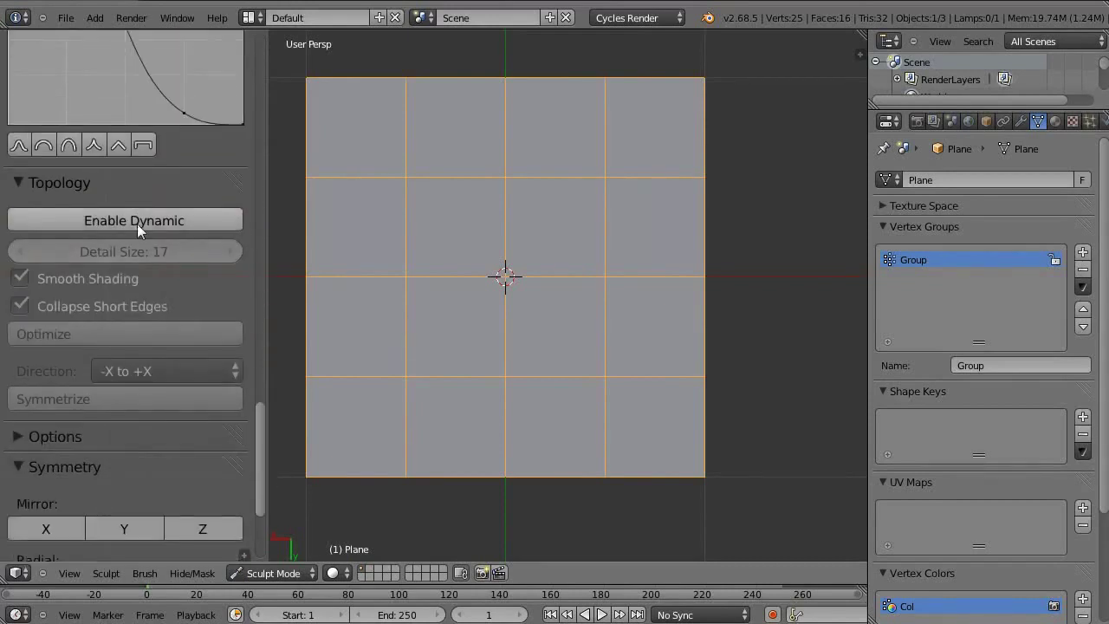
left_click(139, 222)
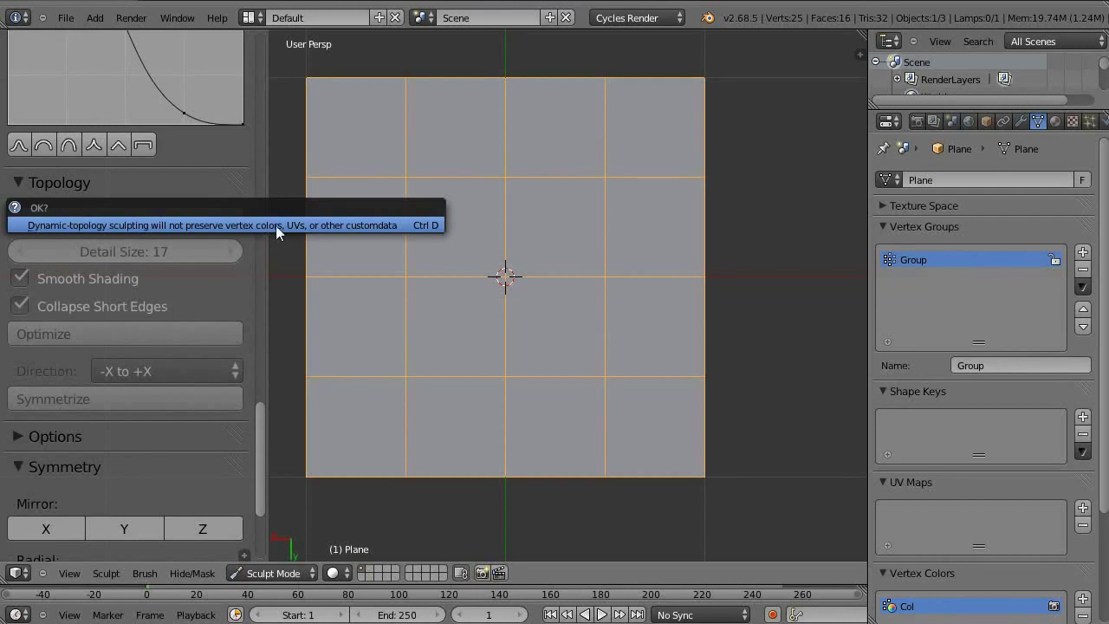
left_click(275, 225)
mouse_move(354, 376)
left_mouse_down()
mouse_move(367, 391)
mouse_move(468, 309)
mouse_move(435, 336)
mouse_move(456, 318)
left_mouse_up()
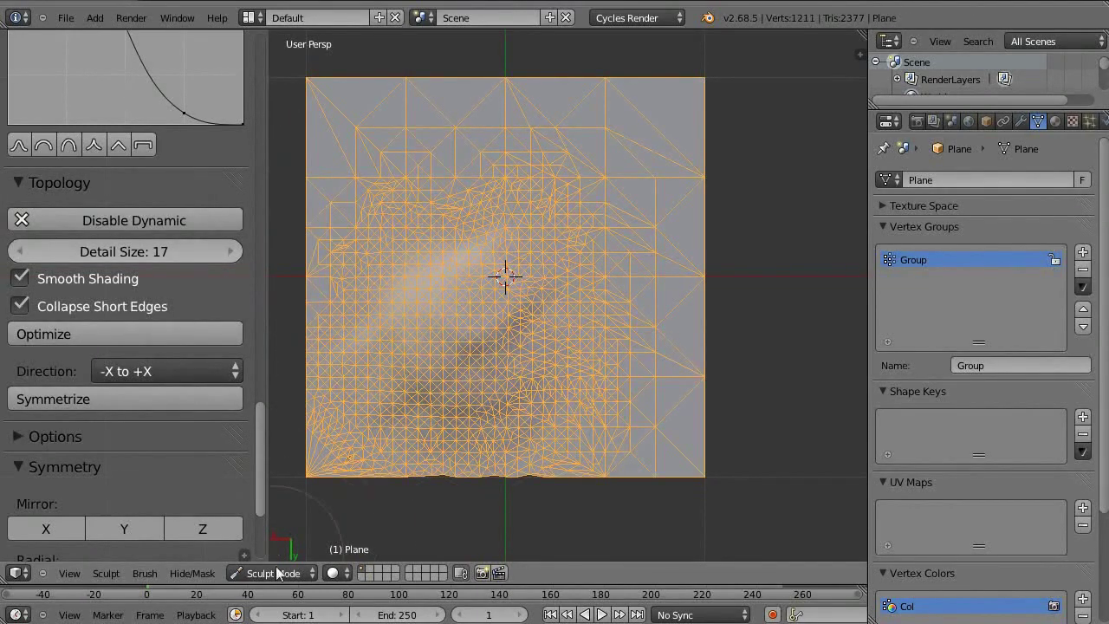
Switch to Vertex Paint and paint a pink blob over the plane
left_click(292, 572)
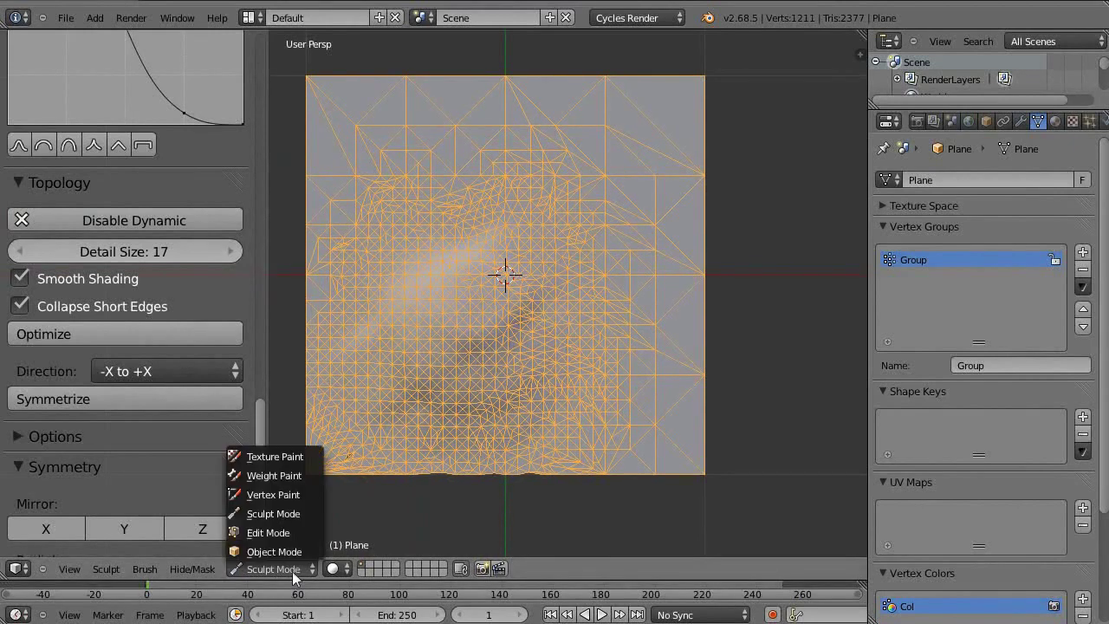
left_click(303, 492)
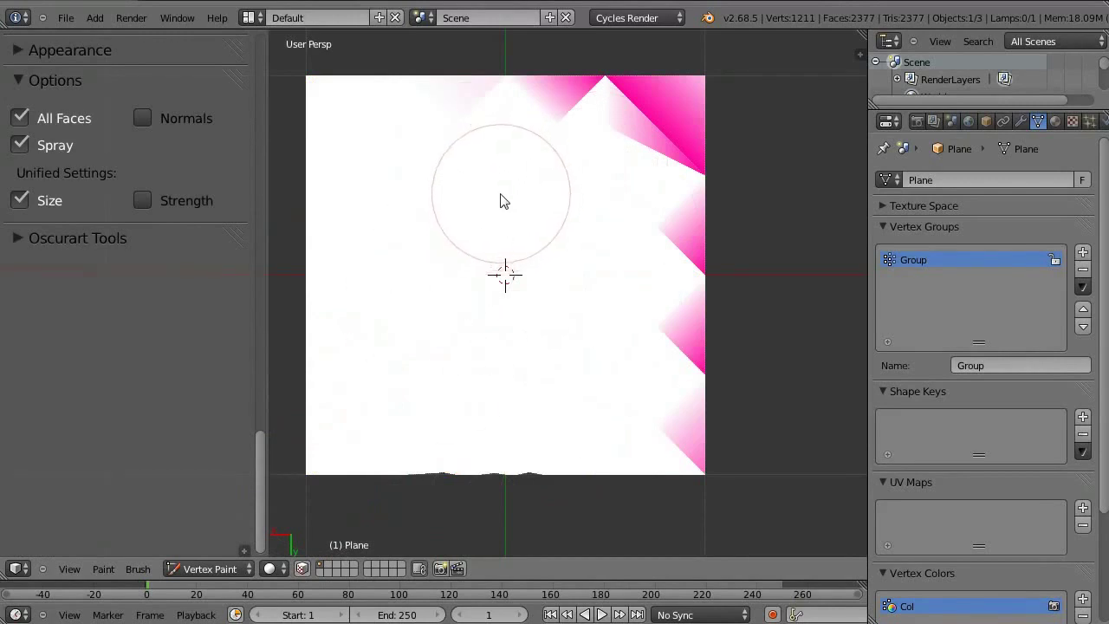
mouse_move(520, 149)
left_mouse_down()
mouse_move(645, 124)
mouse_move(296, 517)
left_mouse_up()
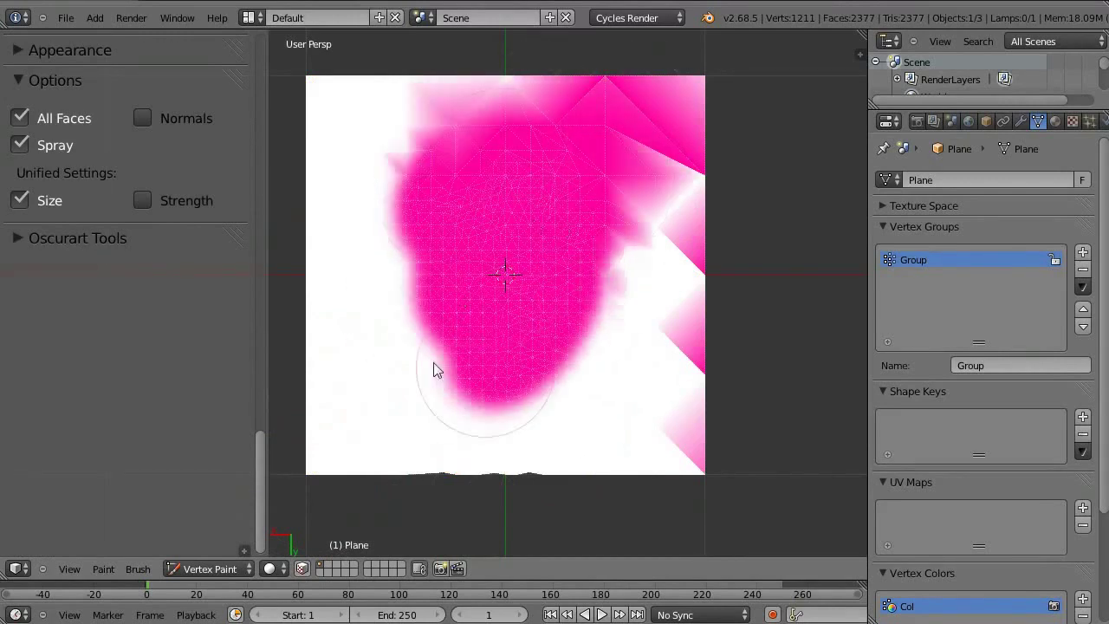
Go back to Sculpt Mode, re-enable dynamic topology, and sculpt detail near the plane's centre
left_click(241, 569)
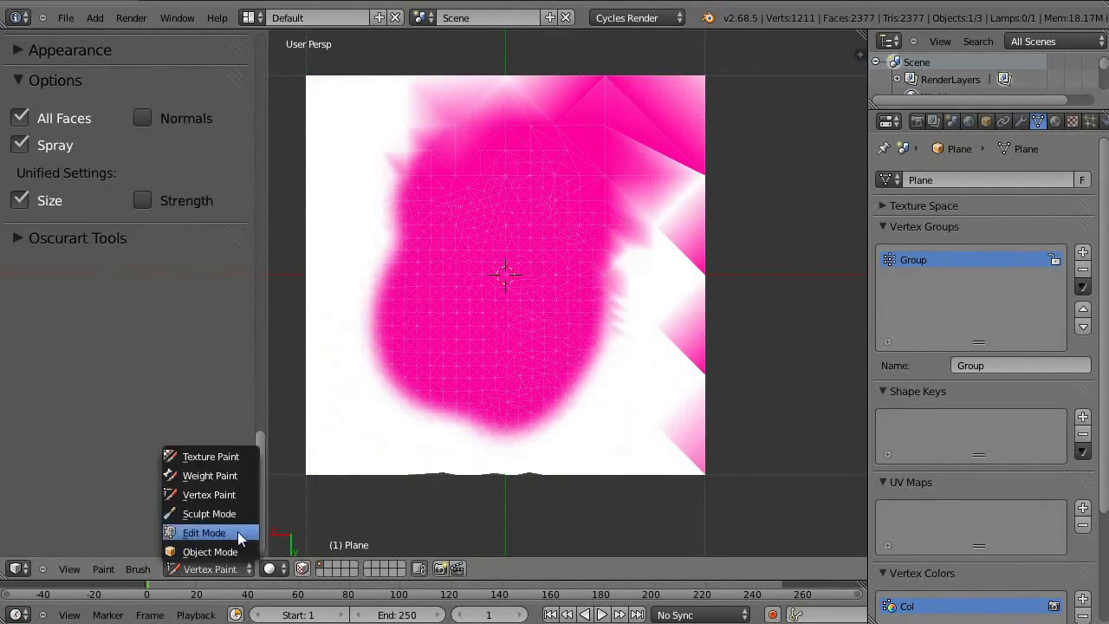
left_click(237, 531)
left_click(234, 568)
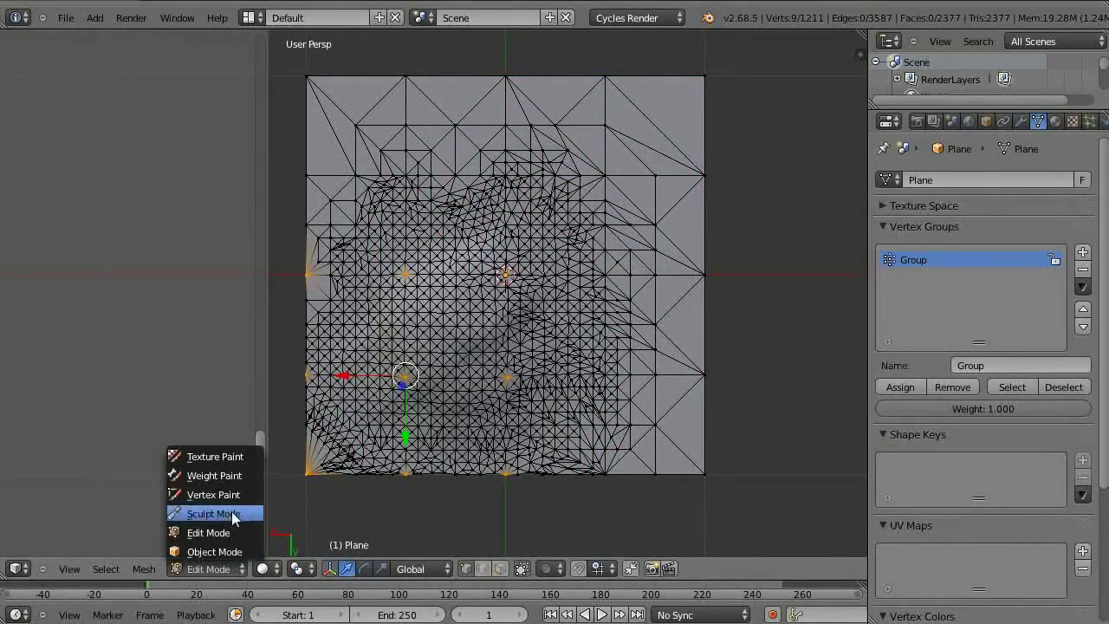
left_click(230, 520)
left_click(162, 224)
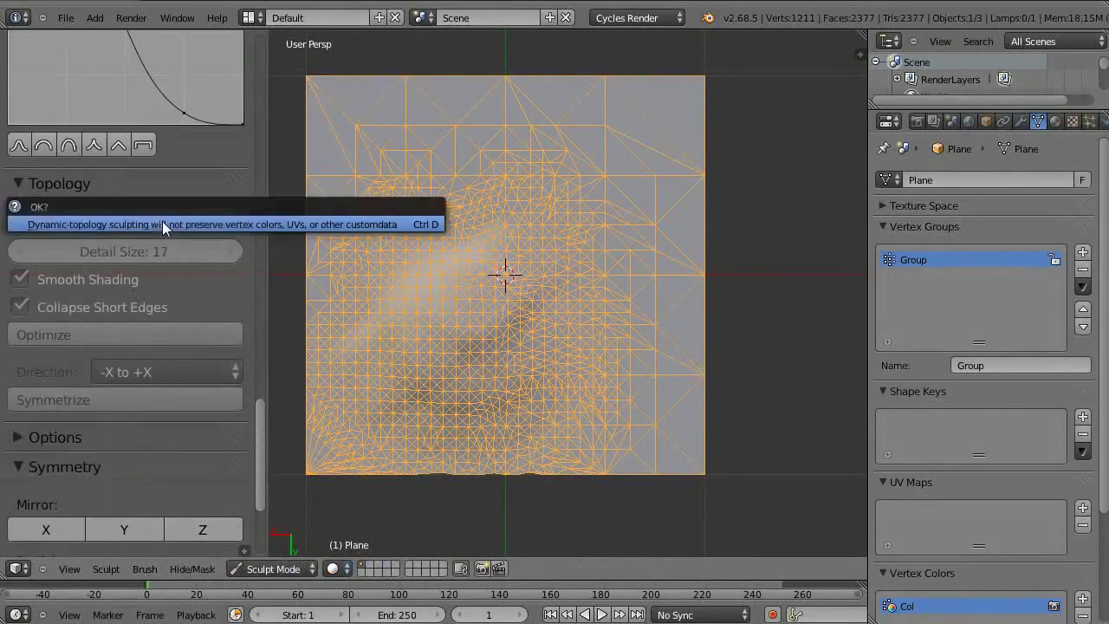
left_click(372, 226)
left_click_drag(414, 205, 520, 364)
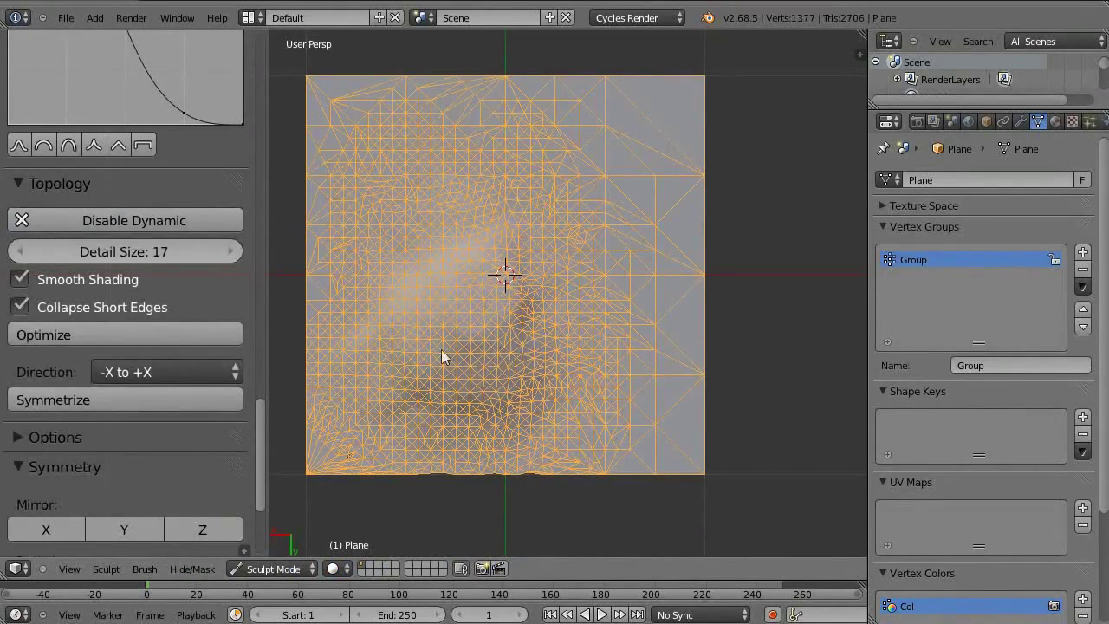
left_click(269, 570)
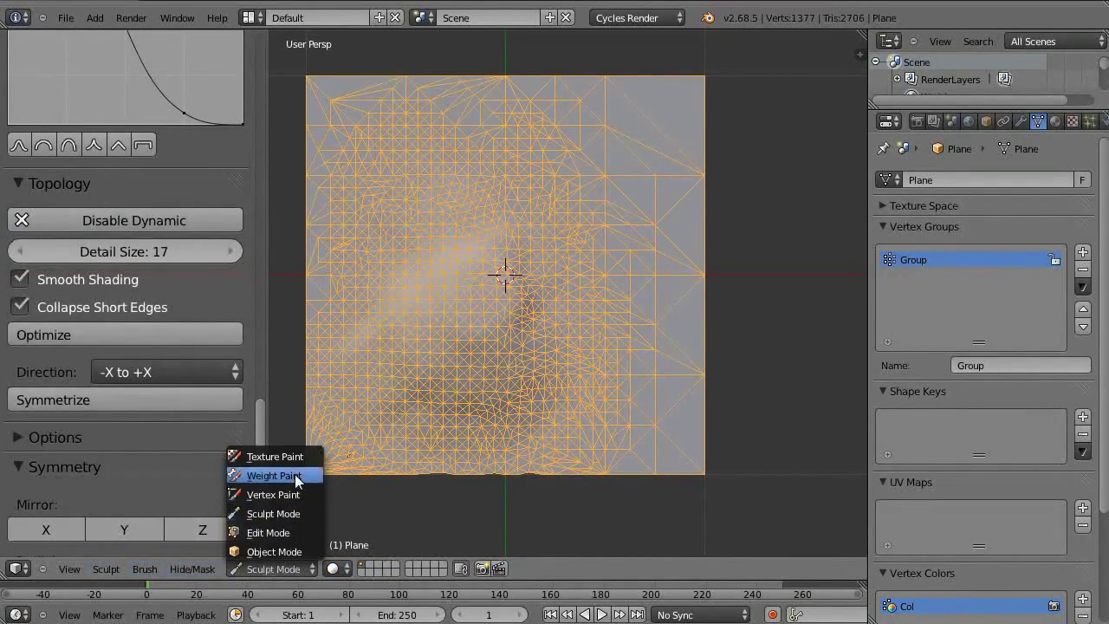
Switch to Vertex Paint and orbit and zoom to inspect the plane's pink colours
left_click(301, 494)
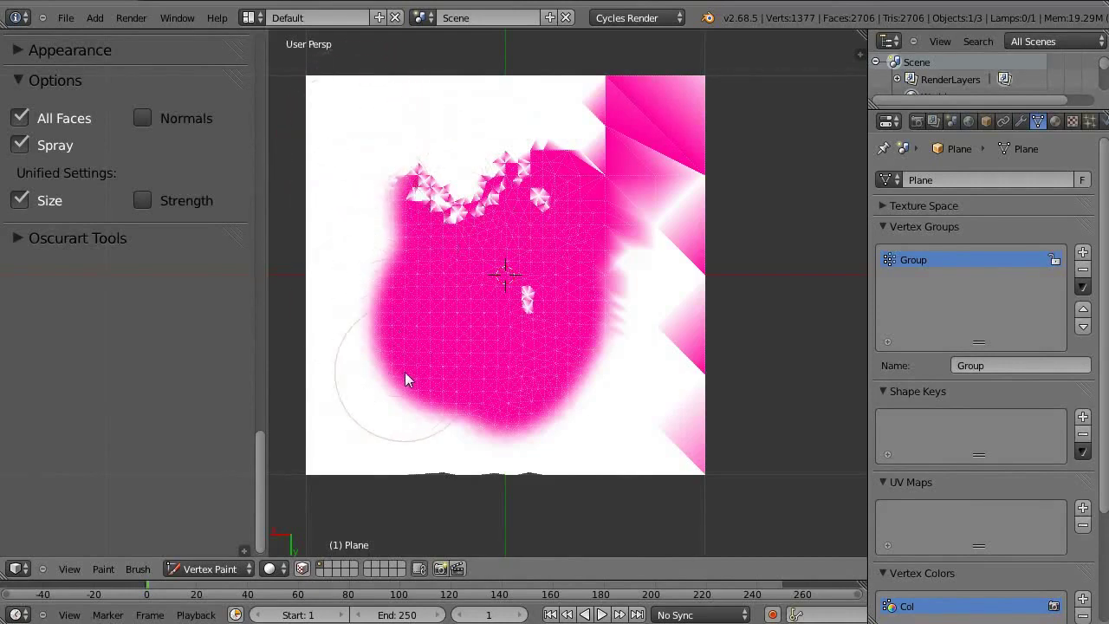
middle_click_drag(562, 159, 414, 291)
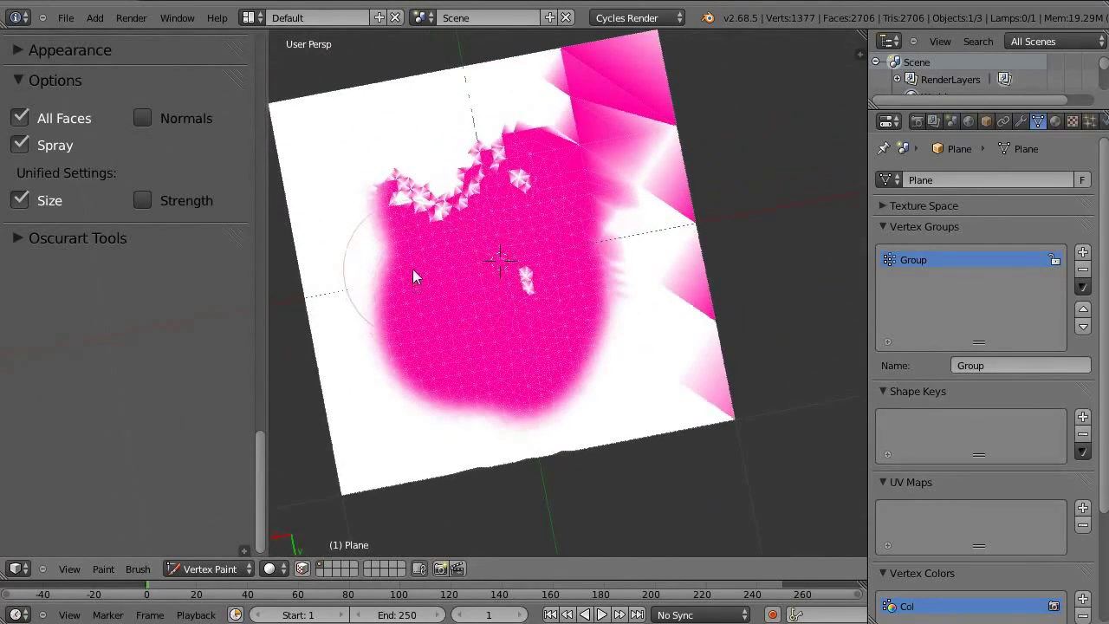
mouse_move(395, 269)
middle_mouse_down()
mouse_move(441, 200)
mouse_move(537, 168)
mouse_move(615, 206)
mouse_move(393, 250)
middle_mouse_up()
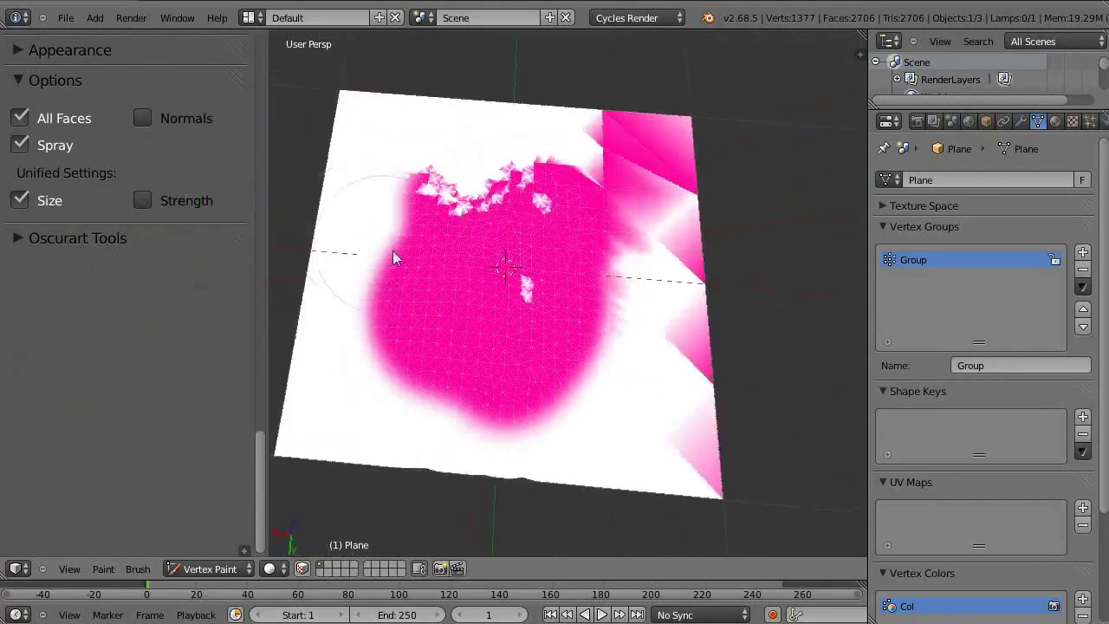
scroll(433, 250, "up", 2)
scroll(481, 251, "up", 1)
scroll(494, 225, "up", 2)
scroll(485, 260, "down", 2)
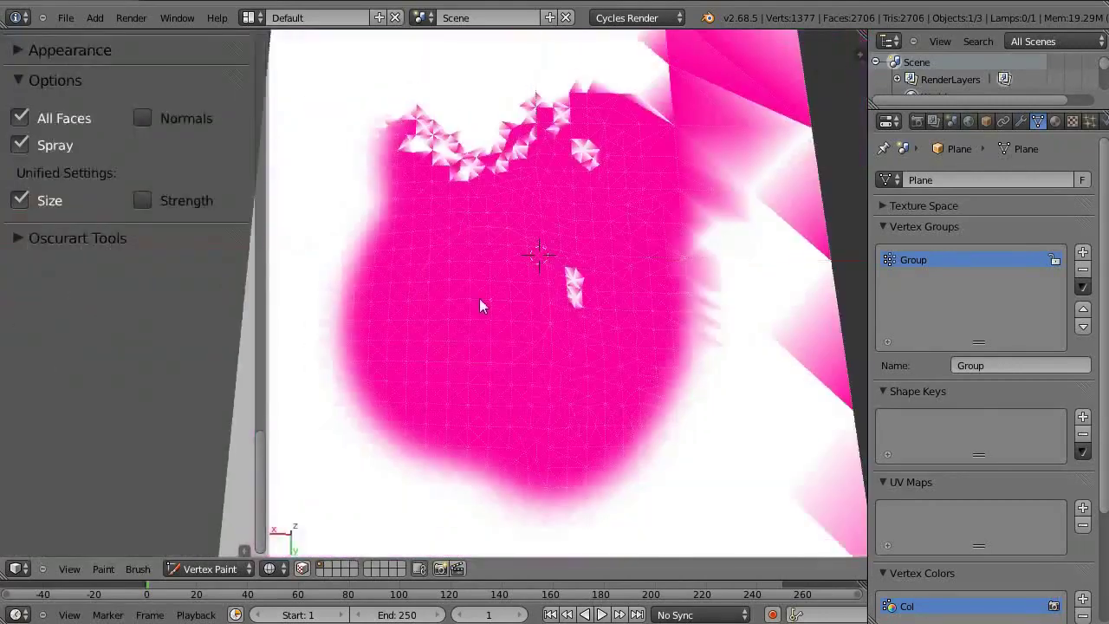
Return the plane to Object Mode and view it from above at an angle
left_click(210, 552)
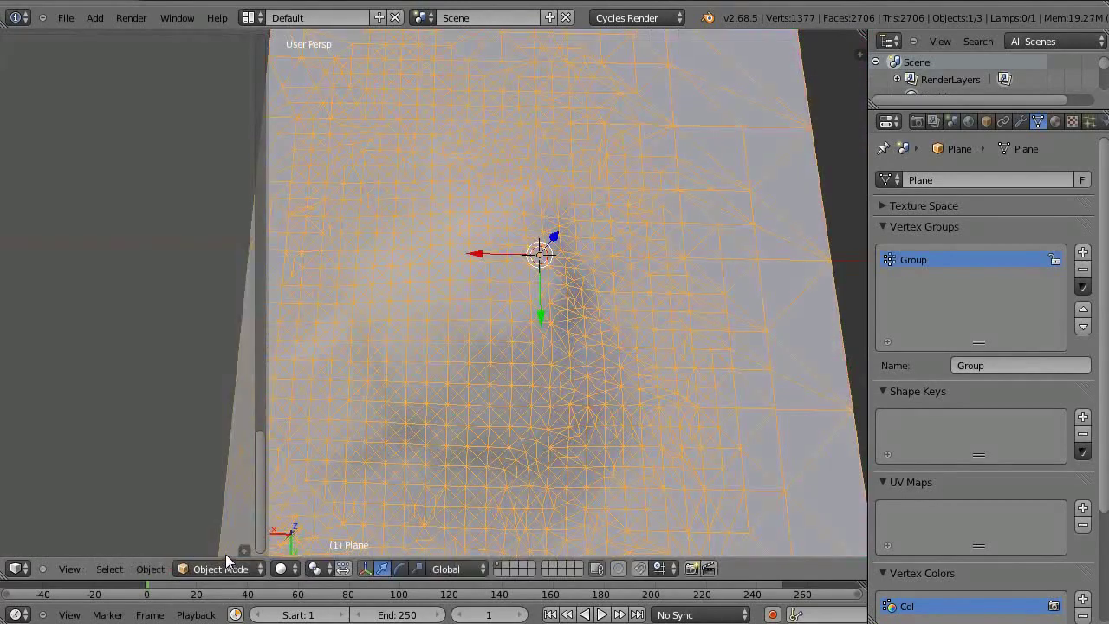
scroll(421, 429, "down", 3)
scroll(485, 285, "up", 2)
mouse_move(485, 284)
middle_mouse_down()
mouse_move(495, 240)
mouse_move(416, 237)
mouse_move(428, 304)
mouse_move(389, 347)
mouse_move(505, 376)
mouse_move(581, 369)
mouse_move(556, 386)
middle_mouse_up()
mouse_move(514, 268)
middle_mouse_down()
mouse_move(522, 240)
mouse_move(443, 286)
middle_mouse_up()
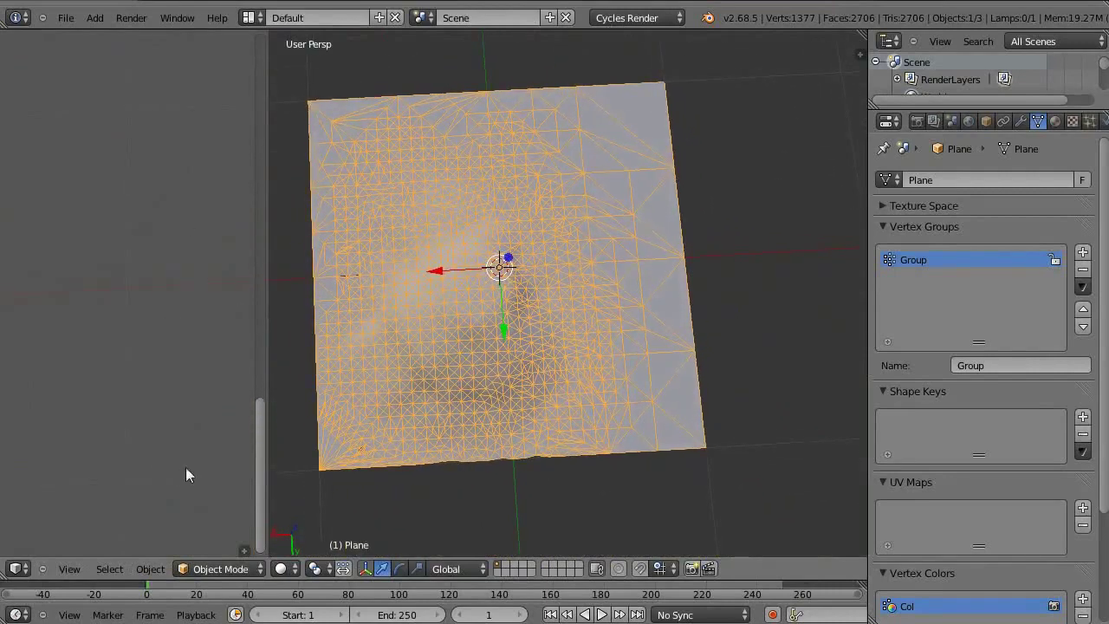
scroll(192, 304, "up", 4)
scroll(191, 364, "up", 4)
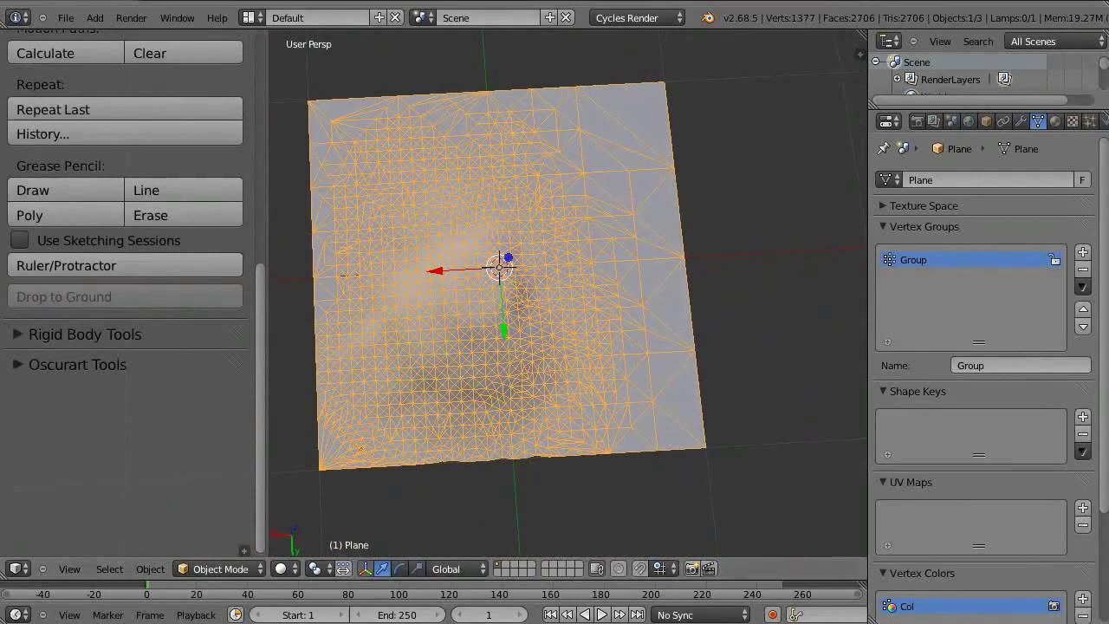
Orbit to a steep oblique view of the plane
mouse_move(500, 268)
middle_mouse_down()
mouse_move(502, 240)
mouse_move(581, 301)
middle_mouse_up()
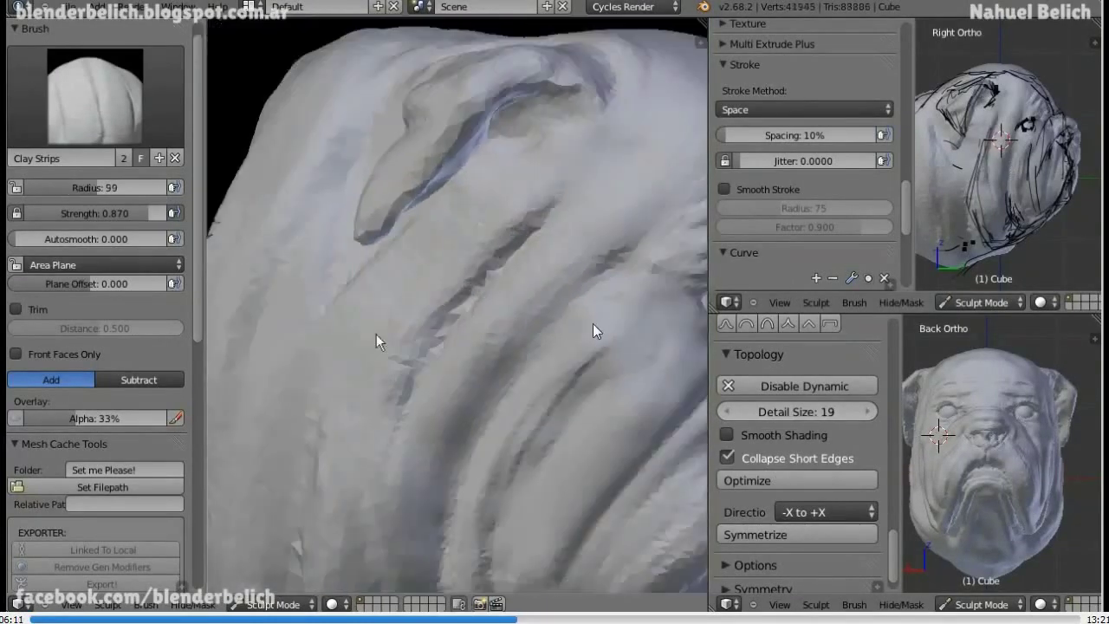
Scrub the video forward through the crease detailing to near the finished bulldog head
scroll(575, 285, "up", 2)
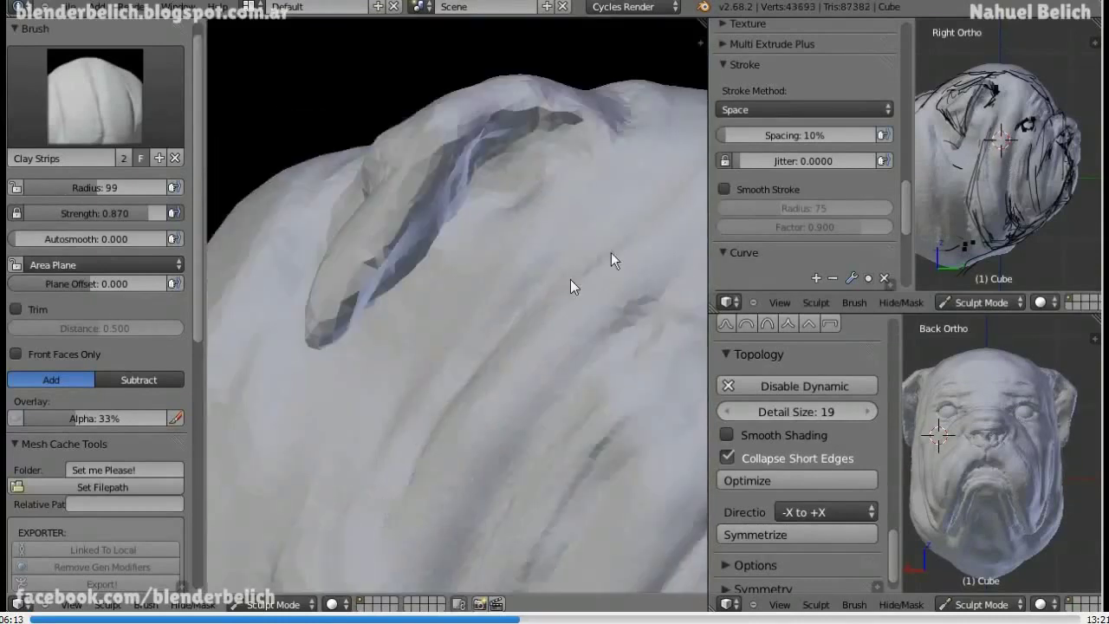
scroll(577, 285, "up", 2)
scroll(580, 281, "up", 2)
scroll(585, 270, "up", 2)
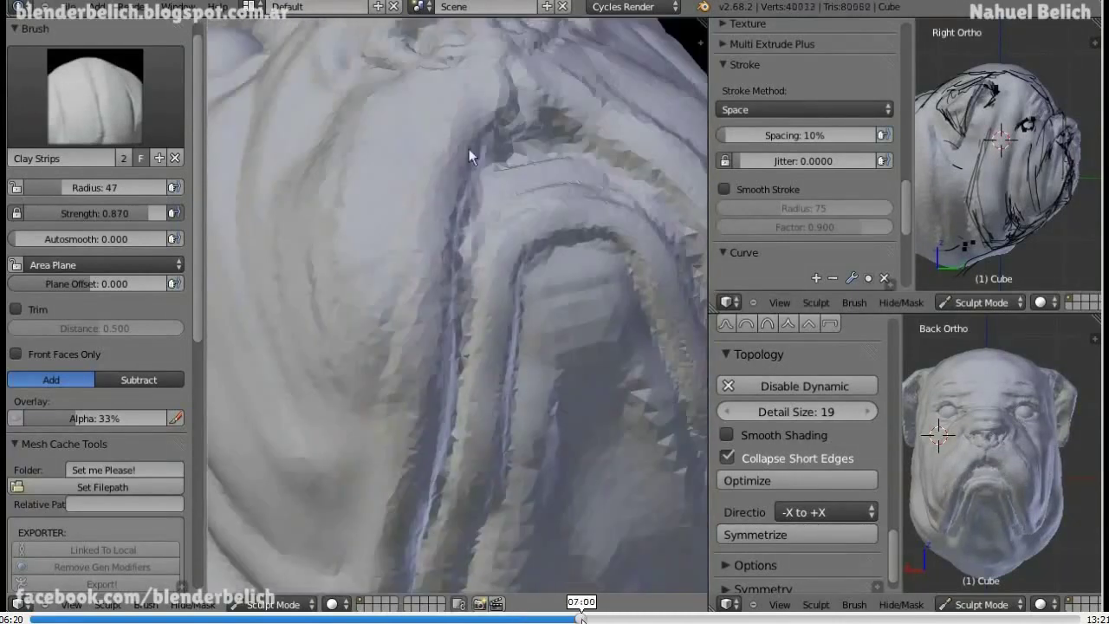
left_click_drag(569, 619, 766, 618)
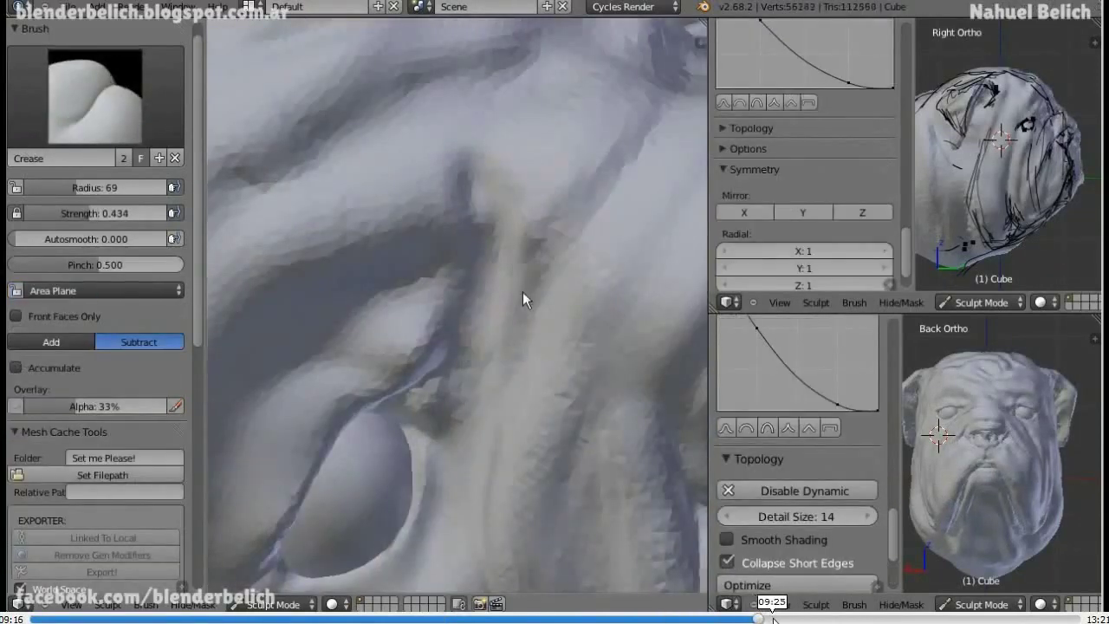
left_click(802, 619)
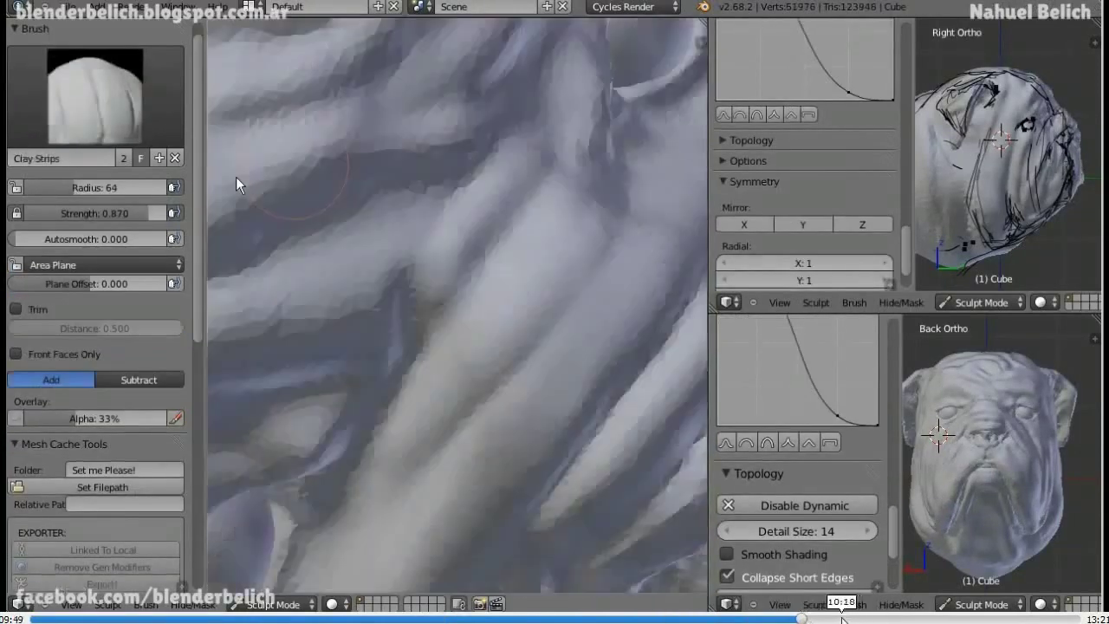
left_click(842, 619)
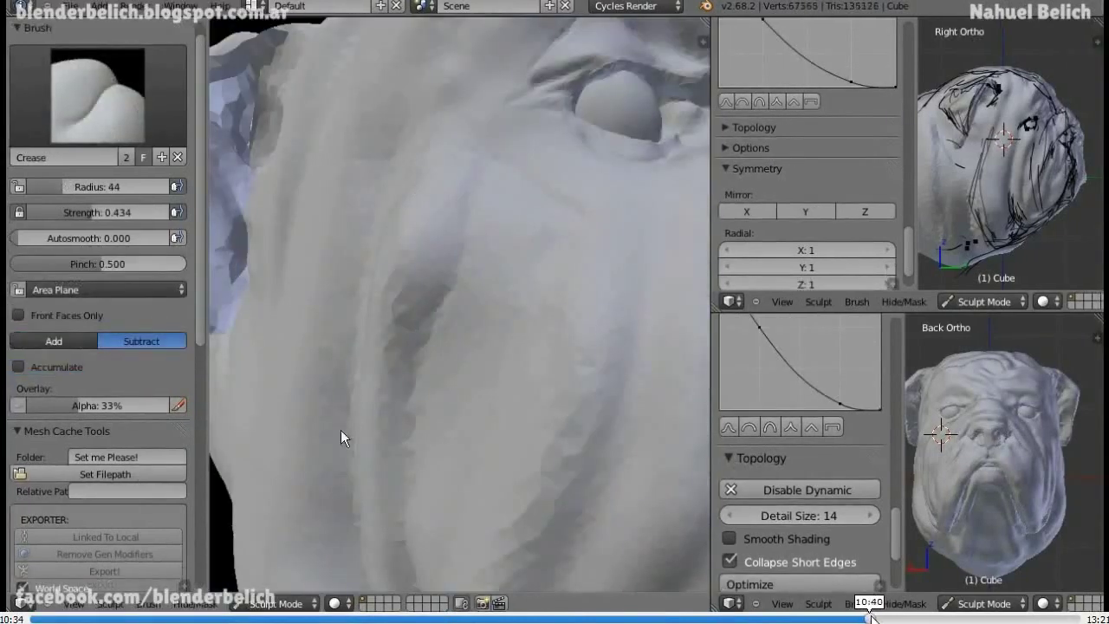
left_click(874, 618)
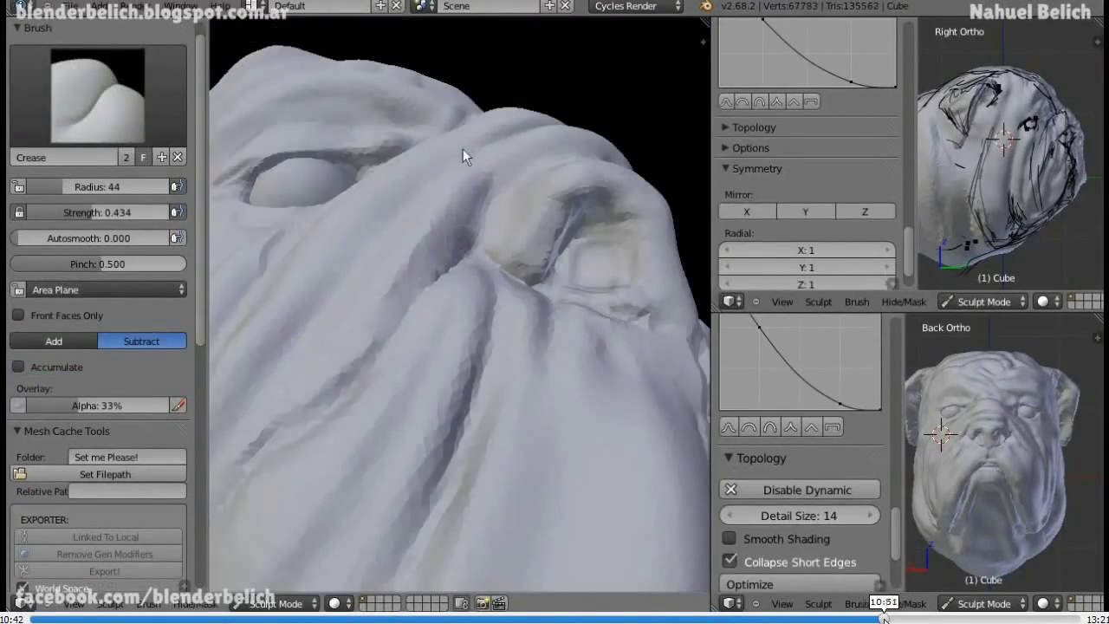
left_click(884, 619)
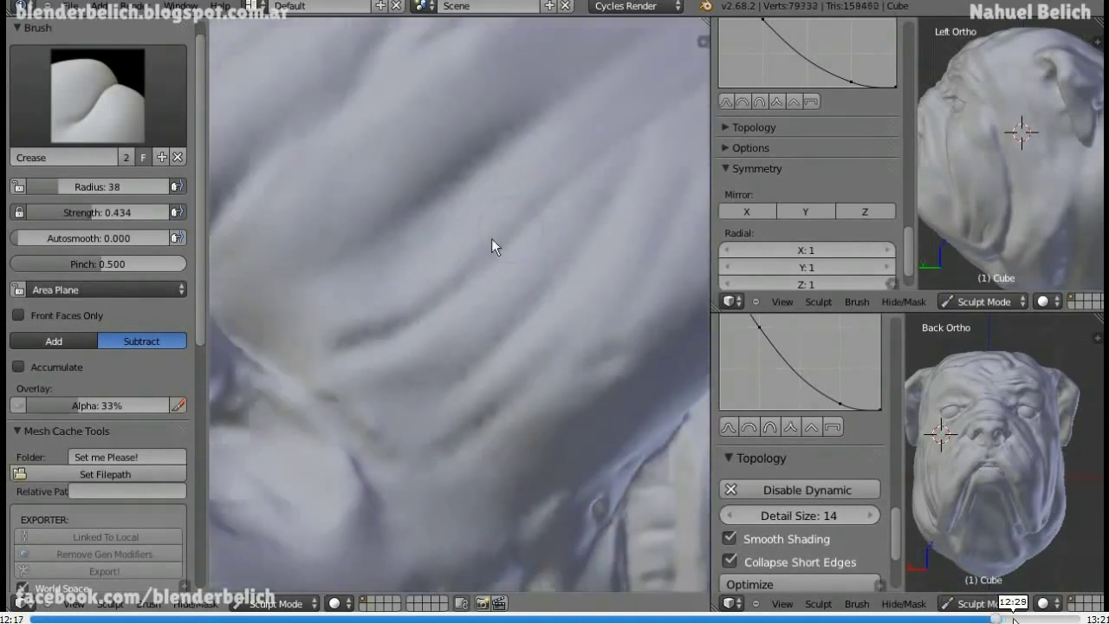
left_click(1015, 618)
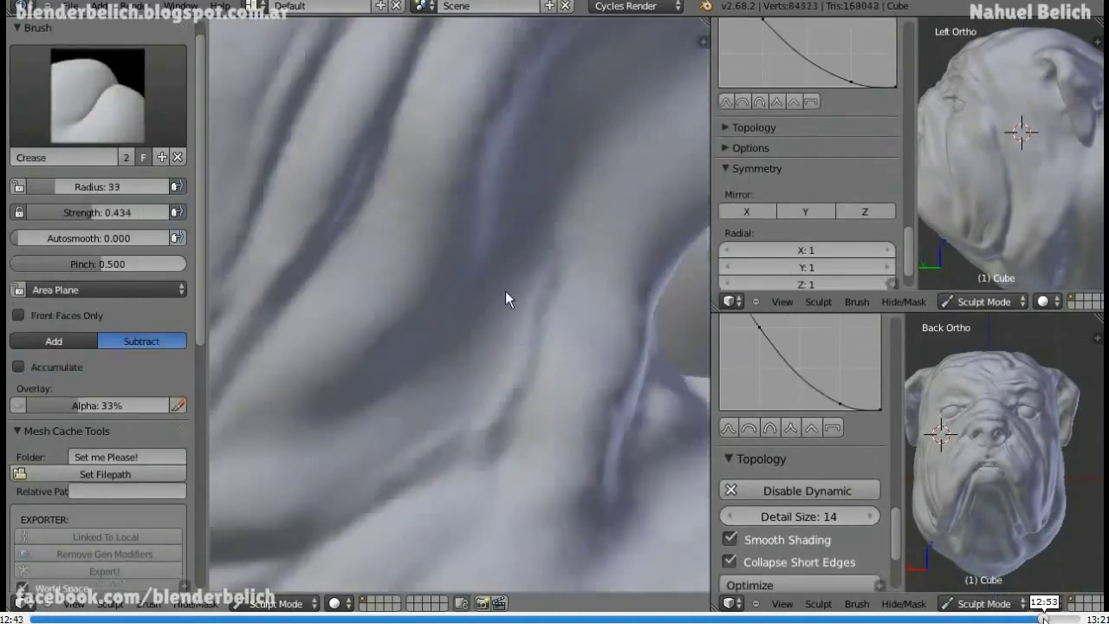
left_click(1053, 617)
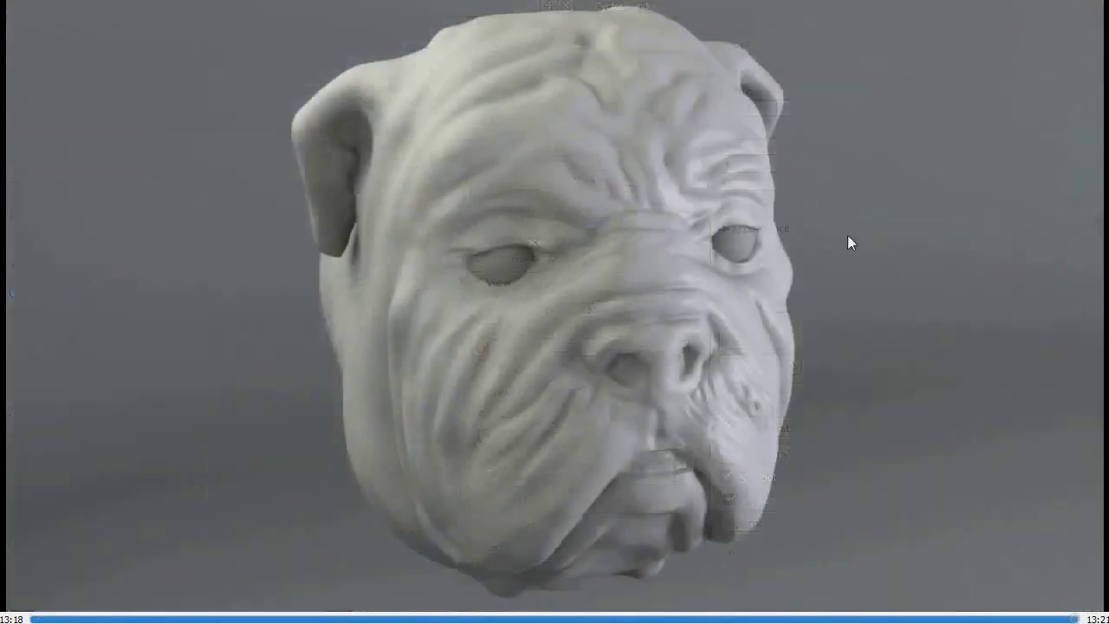
Pause playback on the finished bulldog head
left_click(815, 258)
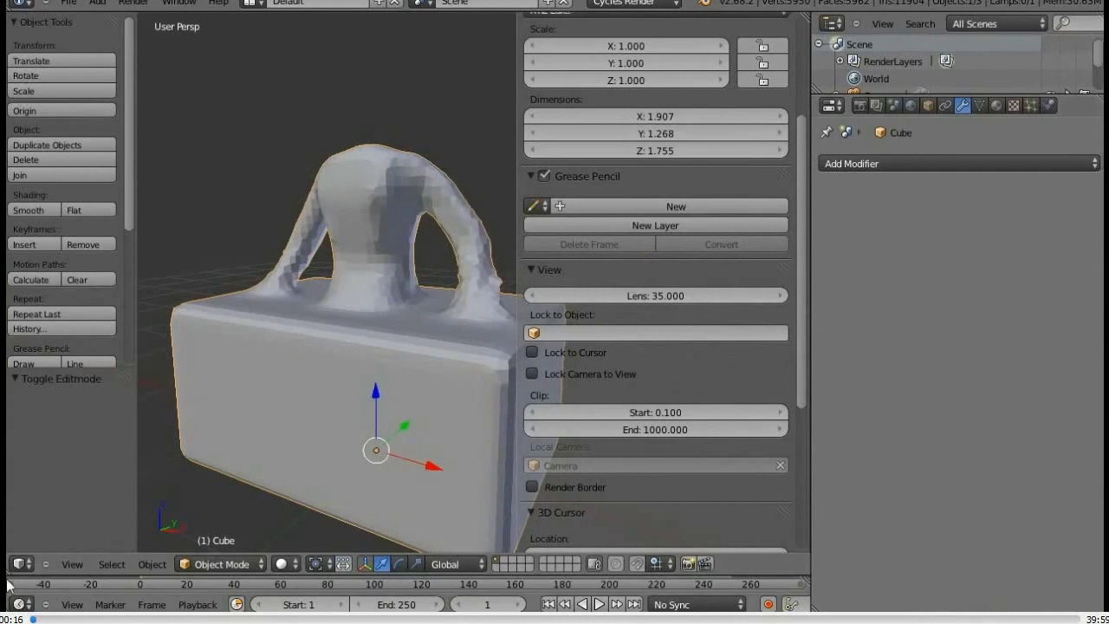
Close the timeline and outliner, widen the main view, and split off a second 3D view
left_click_drag(8, 576, 10, 598)
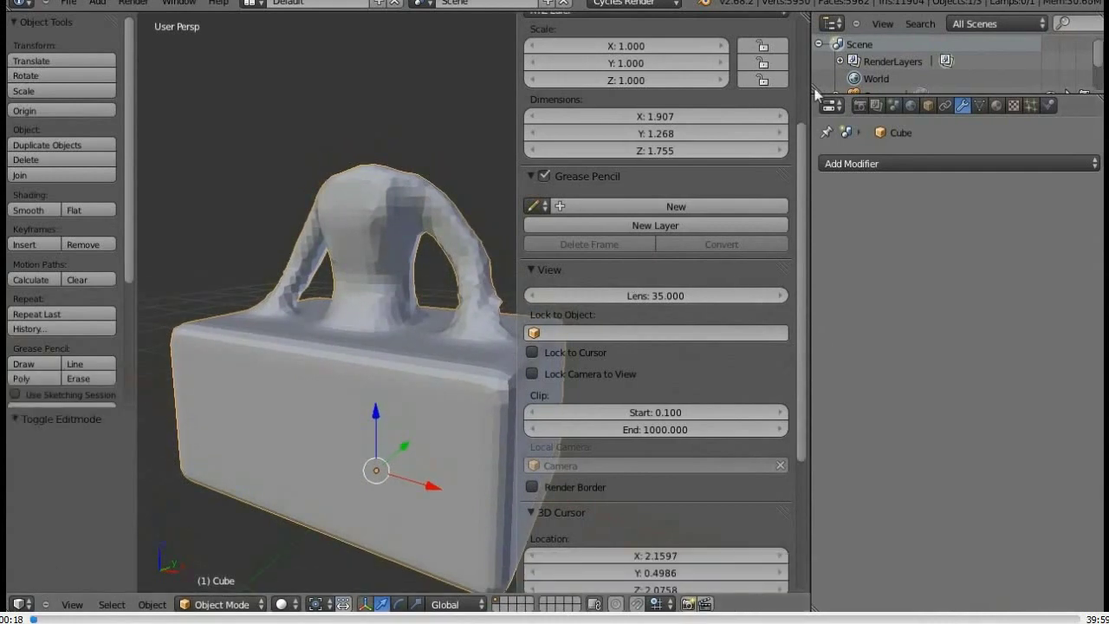
left_click_drag(1096, 104, 1093, 44)
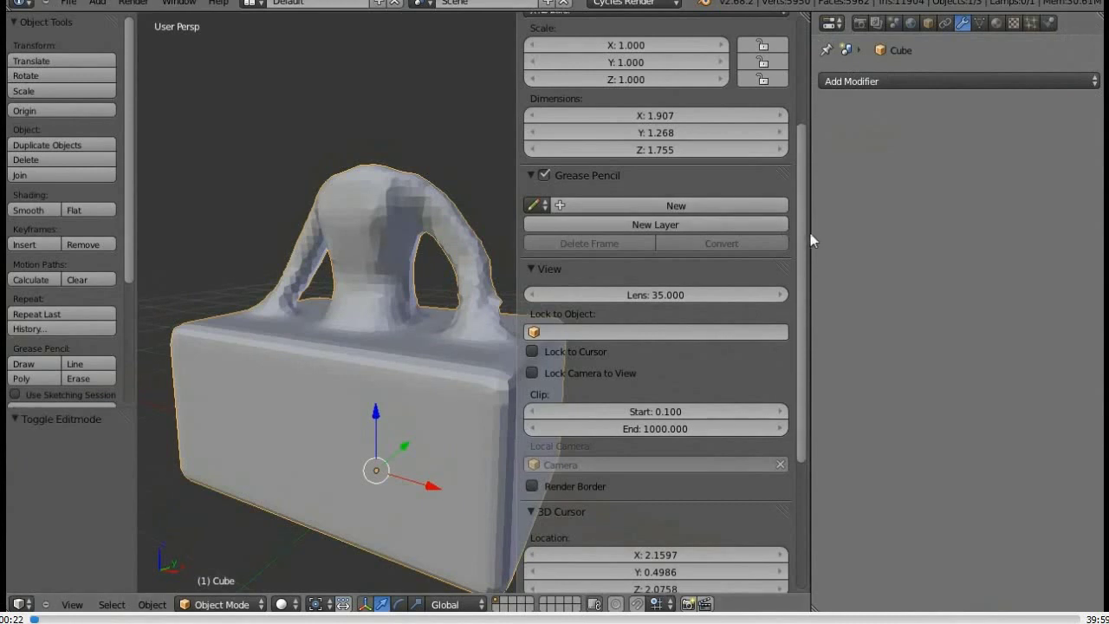
left_click_drag(810, 232, 858, 232)
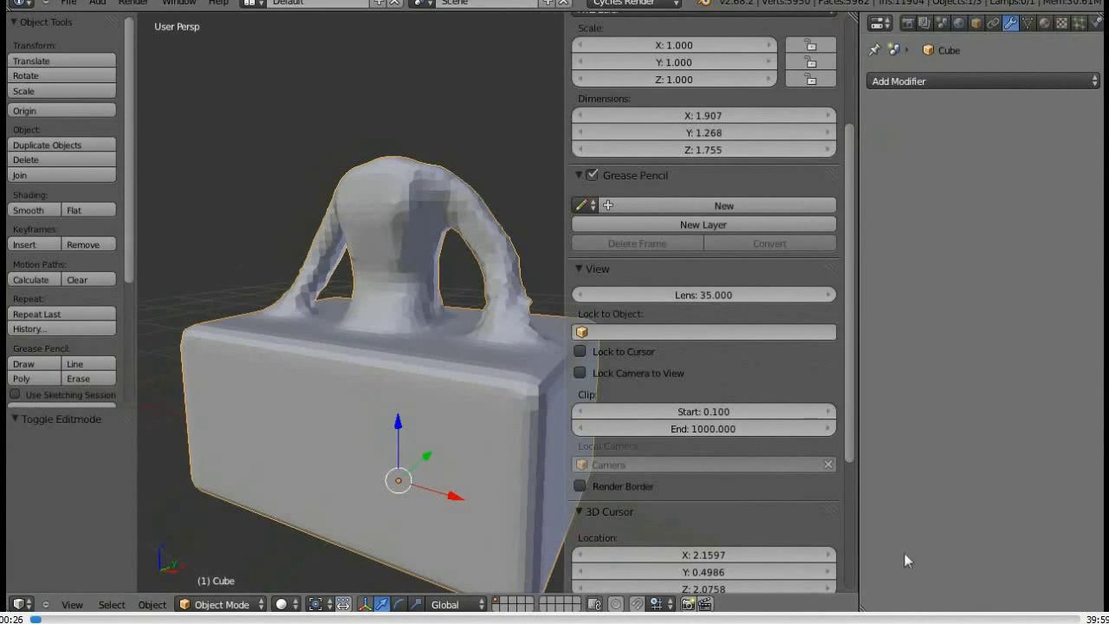
left_click_drag(860, 607, 861, 329)
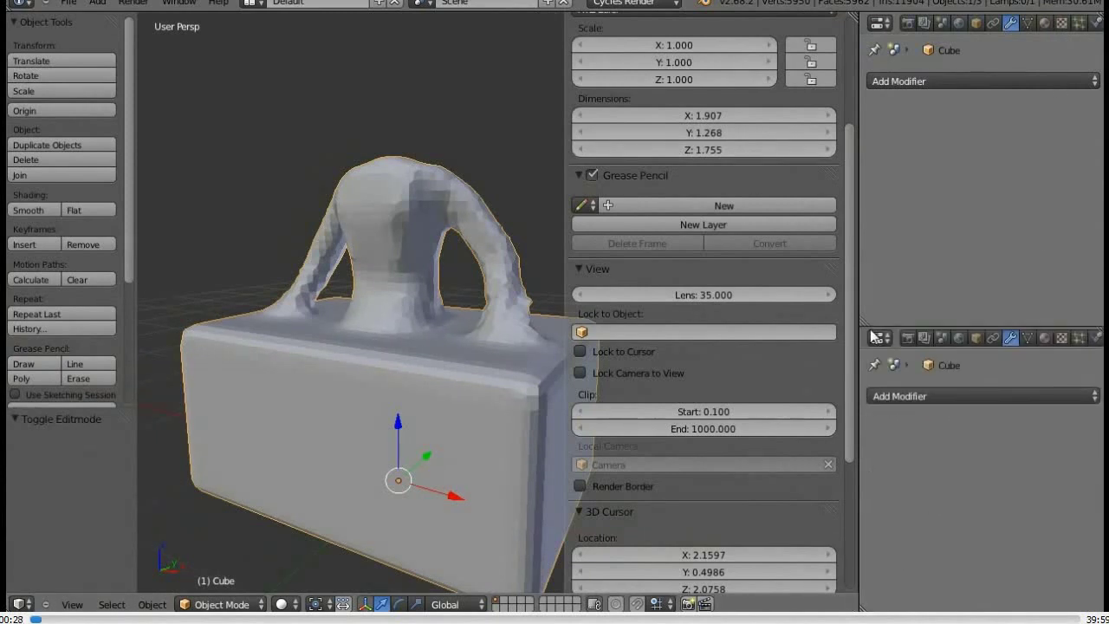
key("shift+F5")
Frame the whole torso-topped cube in the second view and show its properties sidebar
middle_click_drag(1014, 396, 1027, 424)
scroll(1027, 416, "up", 5)
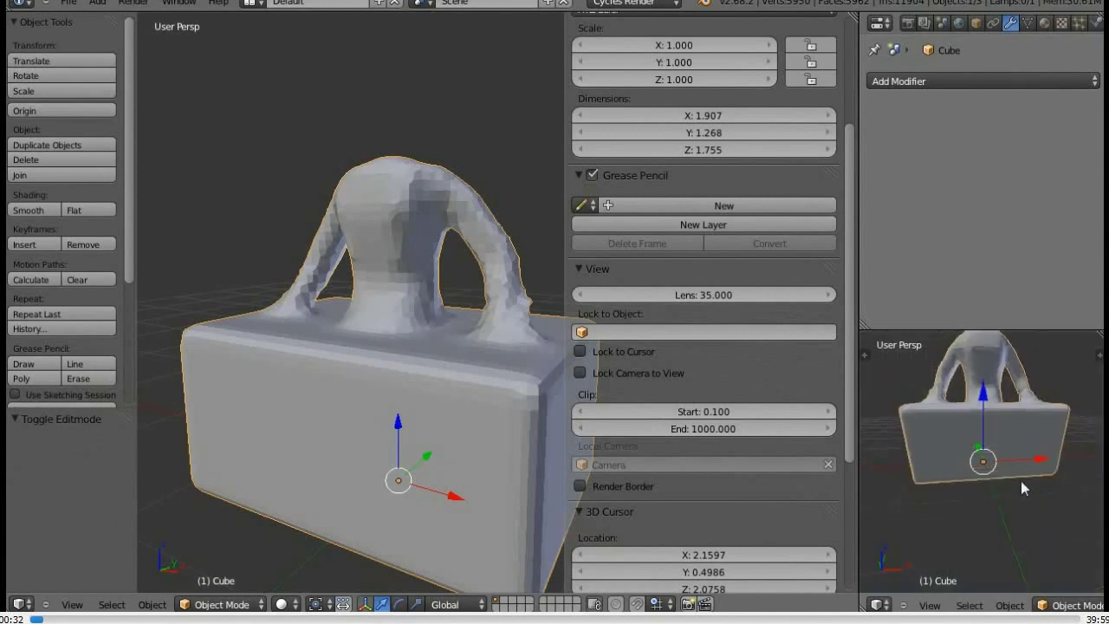
scroll(969, 411, "down", 3)
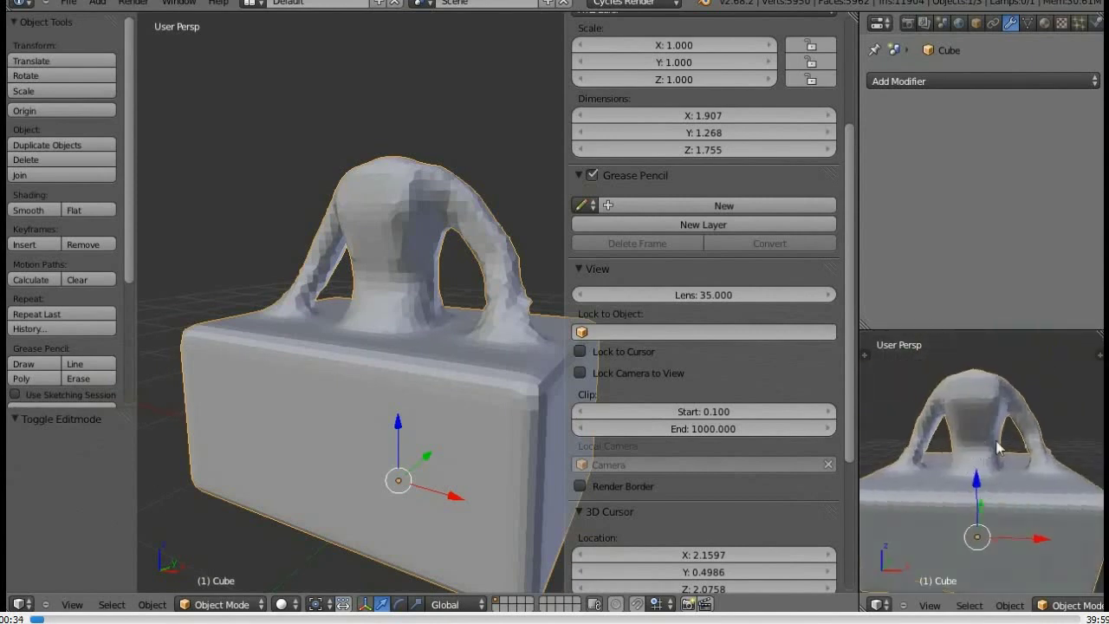
middle_click_drag(971, 418, 984, 430)
scroll(989, 409, "down", 3)
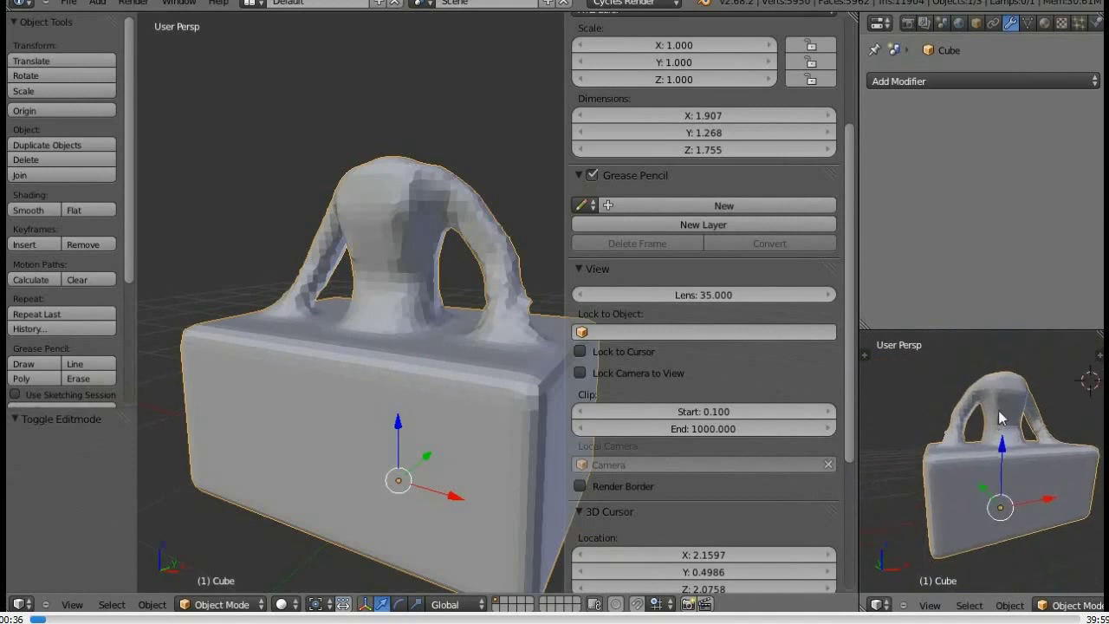
scroll(988, 412, "up", 4)
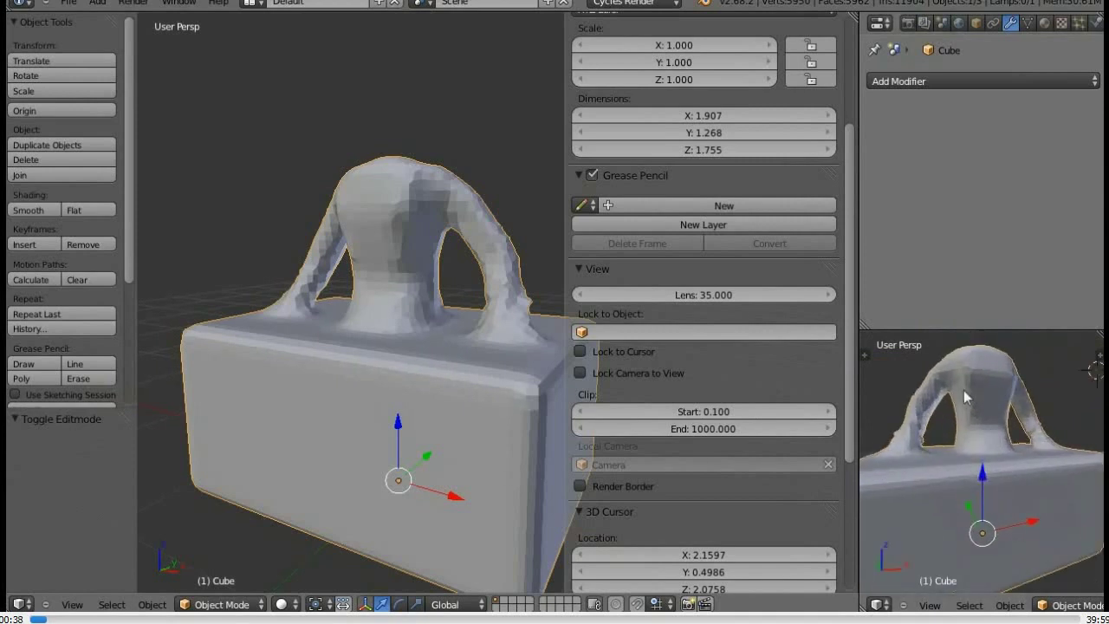
scroll(964, 390, "down", 3)
middle_click_drag(966, 399, 984, 422)
key("n")
scroll(1013, 418, "down", 2)
scroll(1009, 377, "down", 2)
scroll(1008, 377, "down", 4)
Set the second view's lens length to 73 mm
left_click(1015, 491)
type("73")
key("Return")
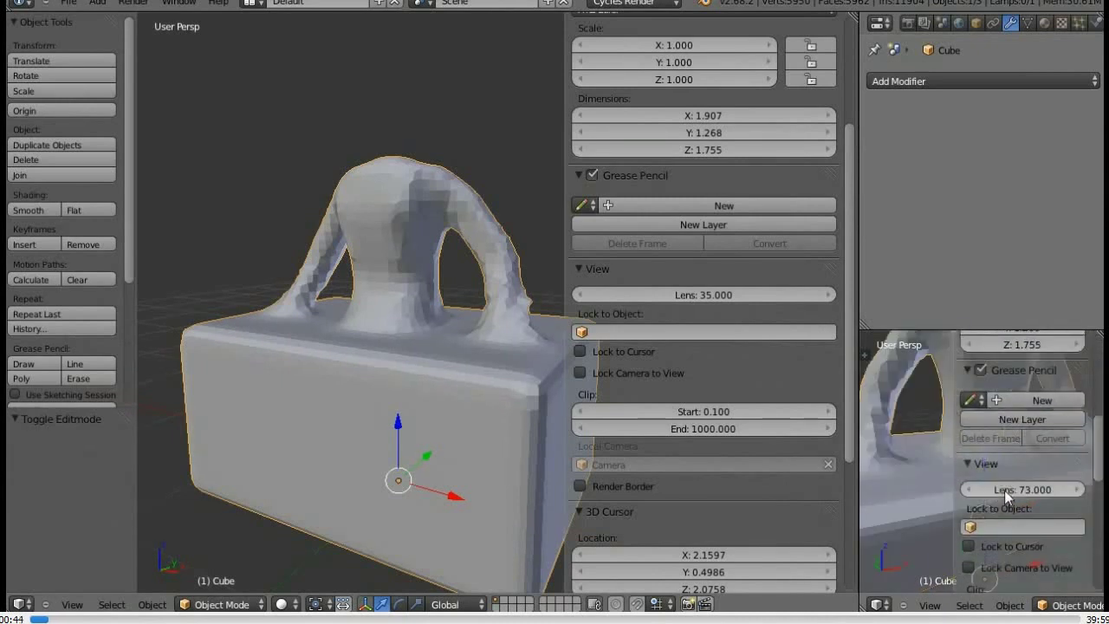
key("n")
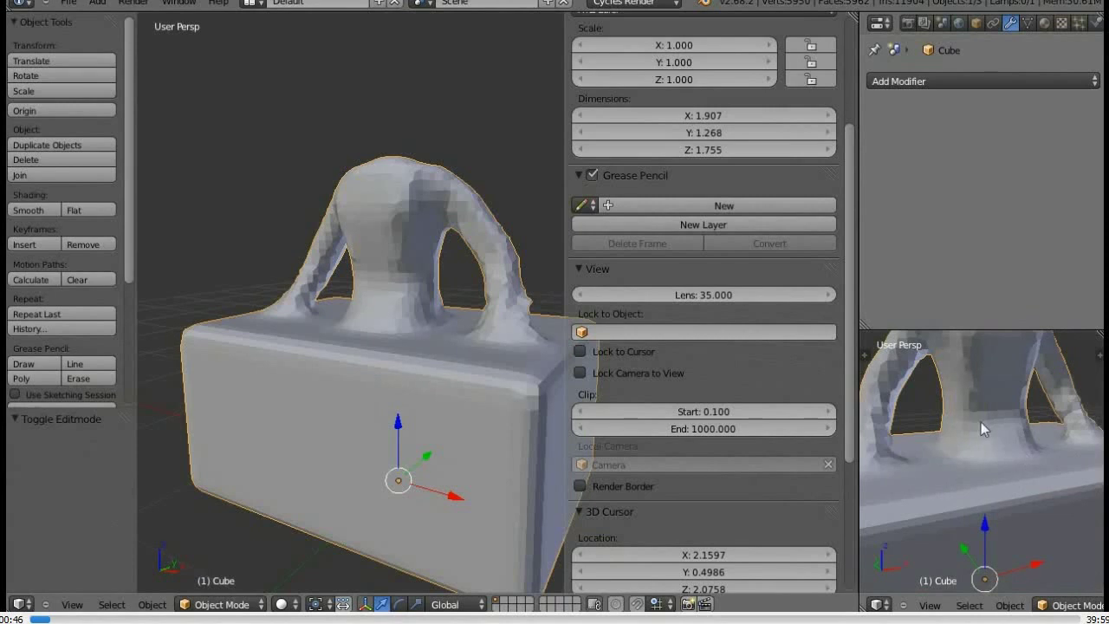
Frame the selected cube, hide the transform manipulator and enable Only Render in the second view
key("KP_Decimal")
key("ctrl+space")
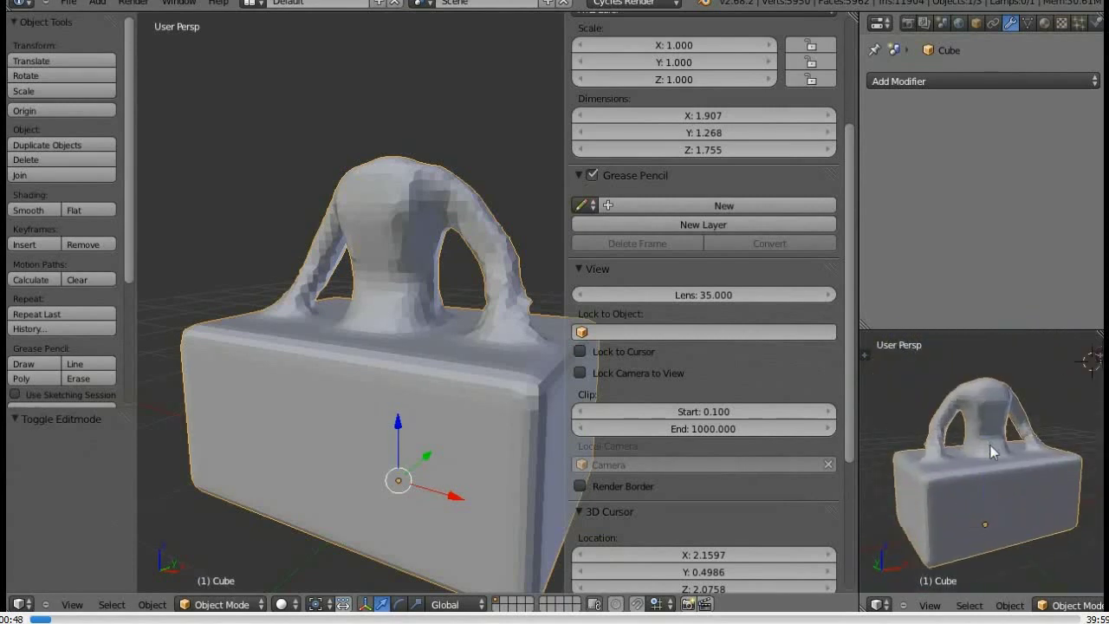
key("n")
scroll(1022, 451, "down", 5)
scroll(1005, 511, "down", 3)
scroll(999, 521, "down", 4)
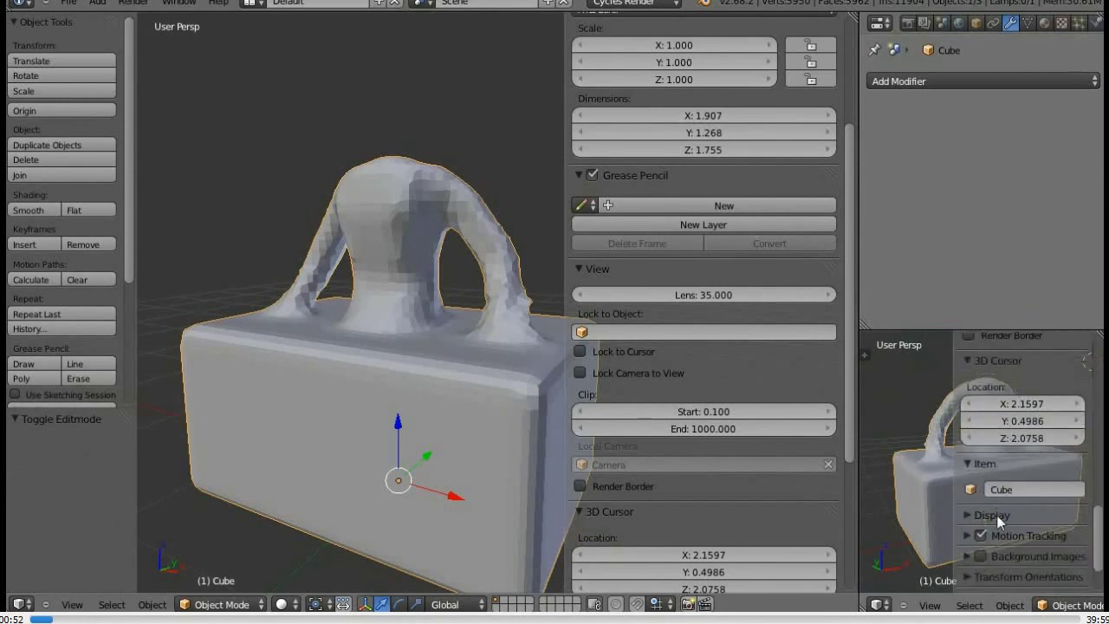
left_click(985, 541)
key("n")
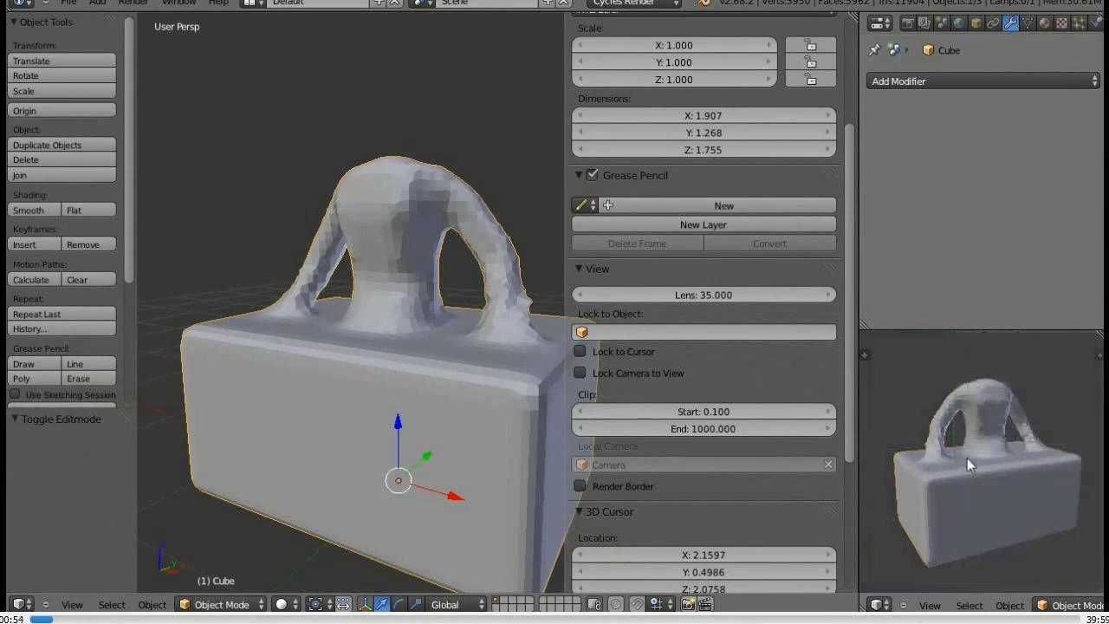
Set the World colour to pure black (0, 0, 0)
left_click(975, 23)
left_click(959, 24)
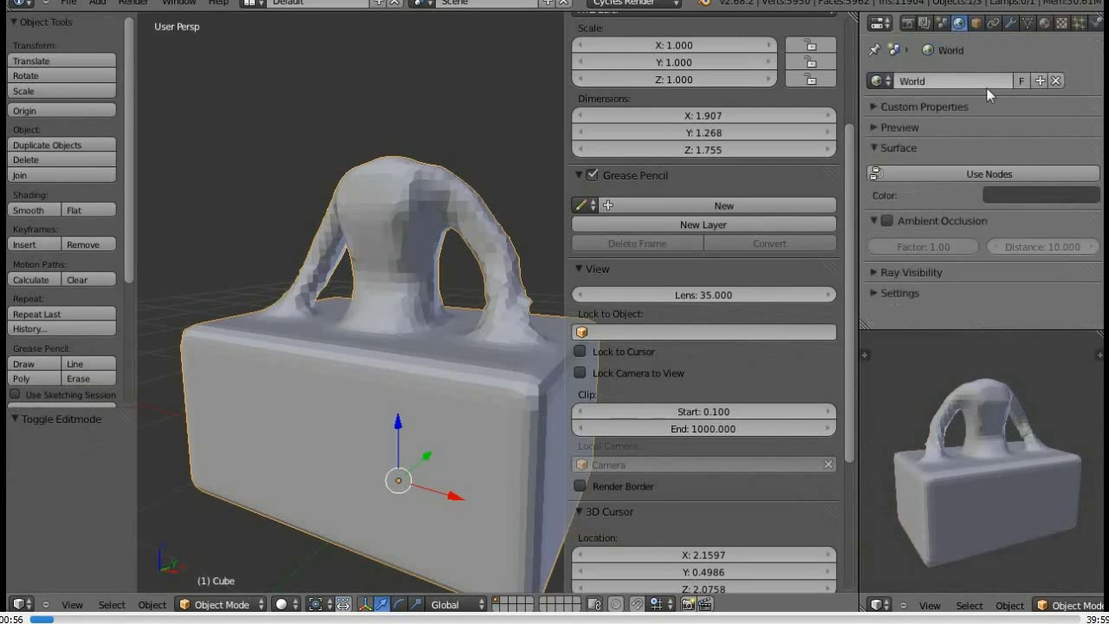
left_click(1013, 192)
left_click(1084, 336)
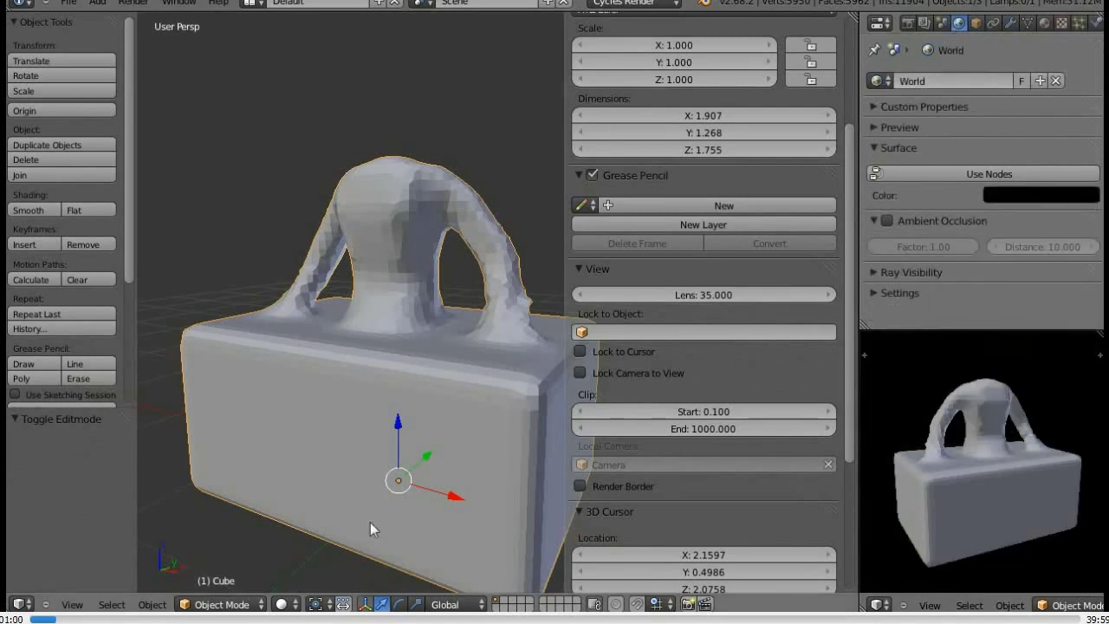
middle_click_drag(370, 523, 480, 476)
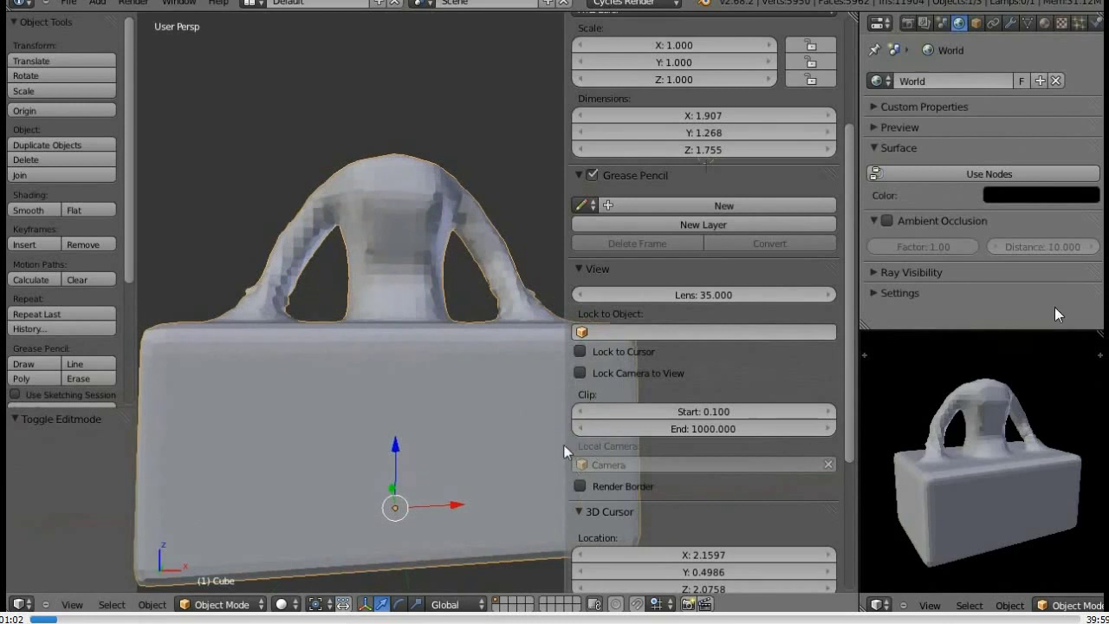
left_click_drag(581, 446, 661, 337)
scroll(699, 363, "down", 3)
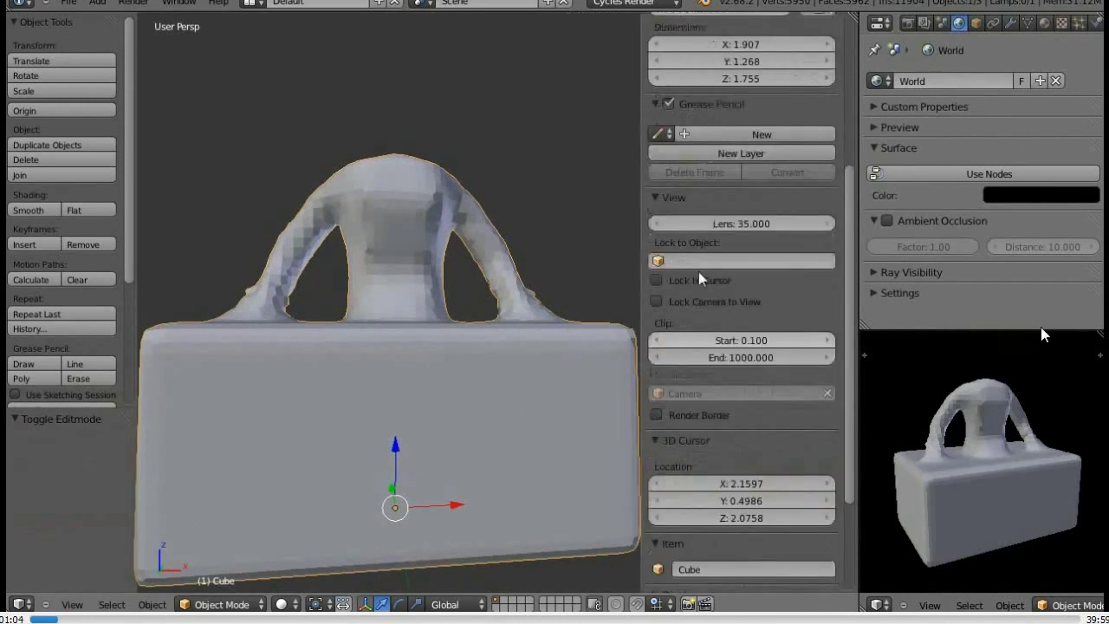
scroll(695, 394, "down", 3)
left_click(680, 448)
scroll(698, 390, "down", 5)
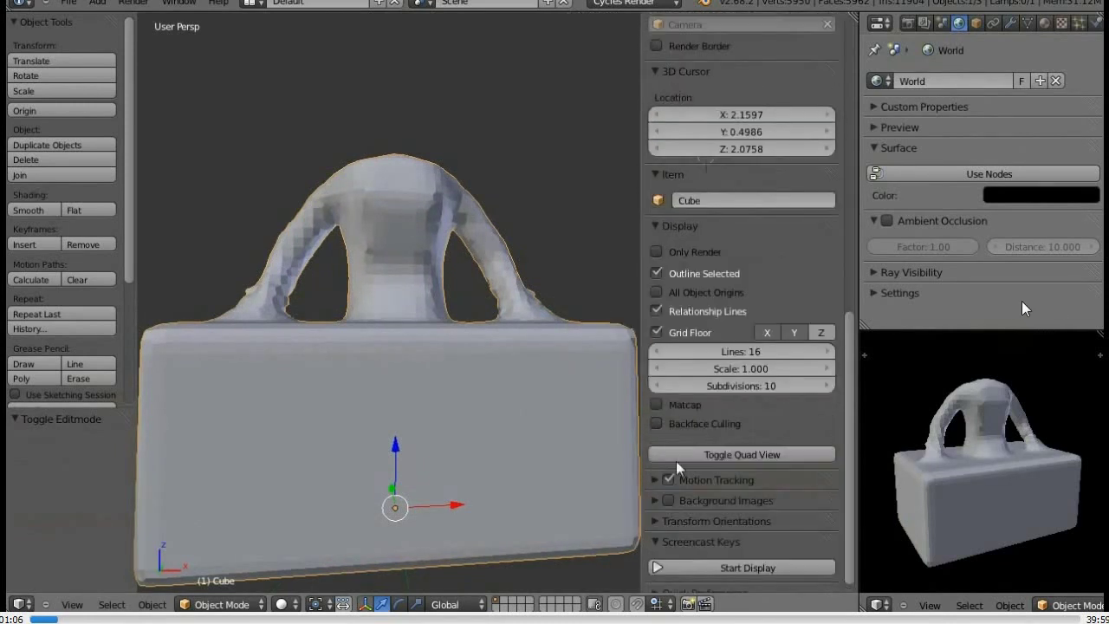
left_click(658, 405)
middle_click_drag(557, 353, 597, 346)
left_click(742, 466)
left_click(656, 277)
mouse_move(520, 347)
middle_mouse_down()
mouse_move(487, 353)
mouse_move(509, 335)
middle_mouse_up()
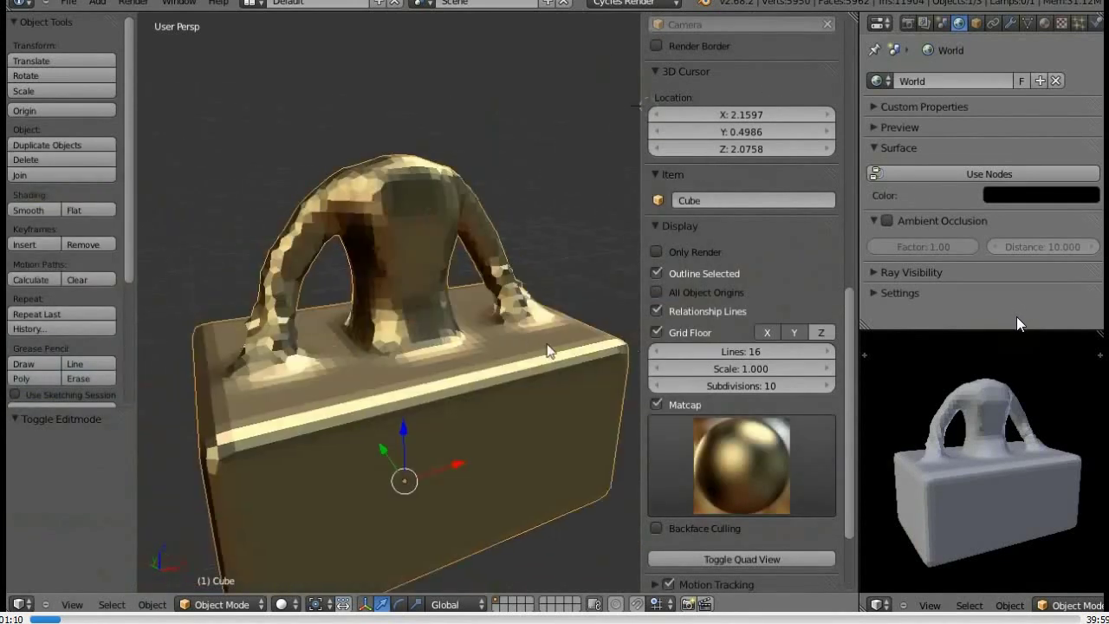
key("space")
key("Escape")
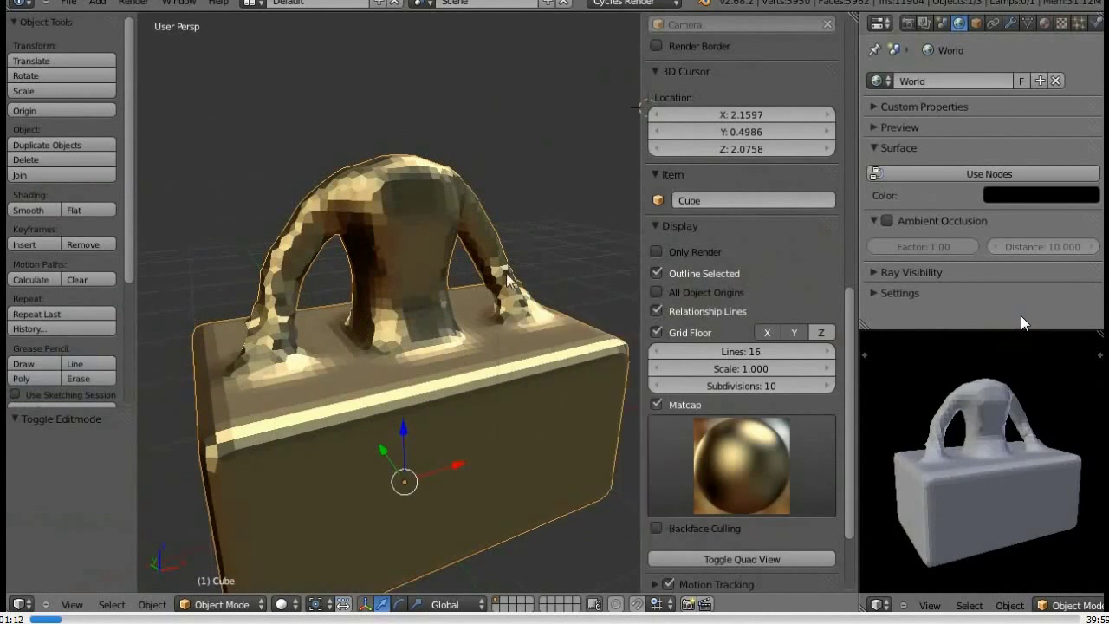
left_click(656, 404)
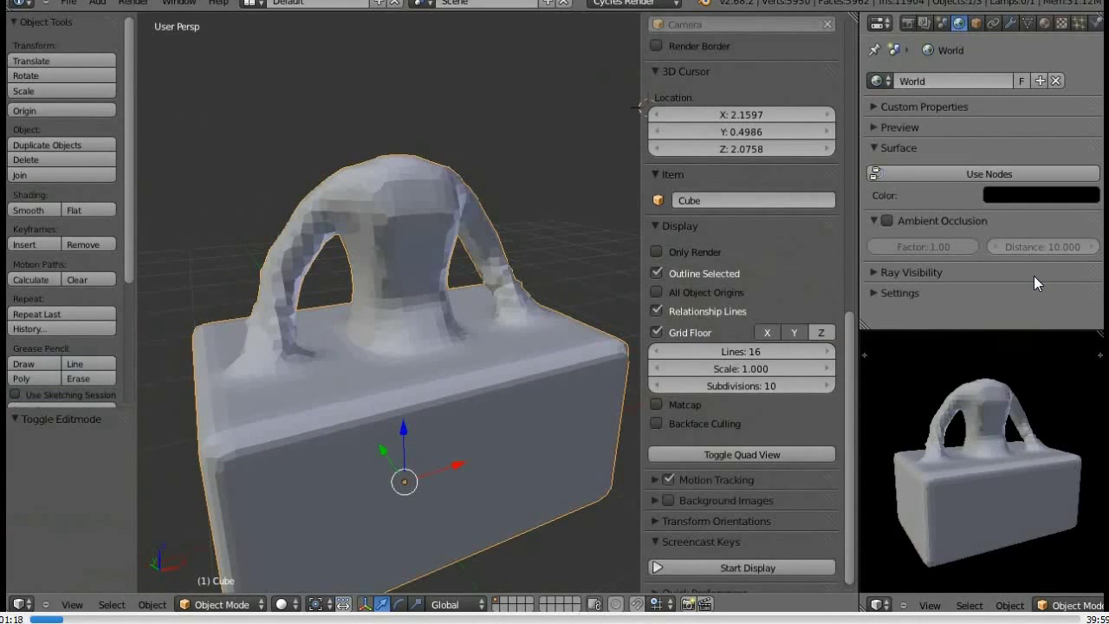
Smooth the blocky patch where the arm meets the cube with the Smooth brush
mouse_move(274, 371)
middle_mouse_down()
mouse_move(433, 318)
mouse_move(460, 367)
mouse_move(463, 308)
middle_mouse_up()
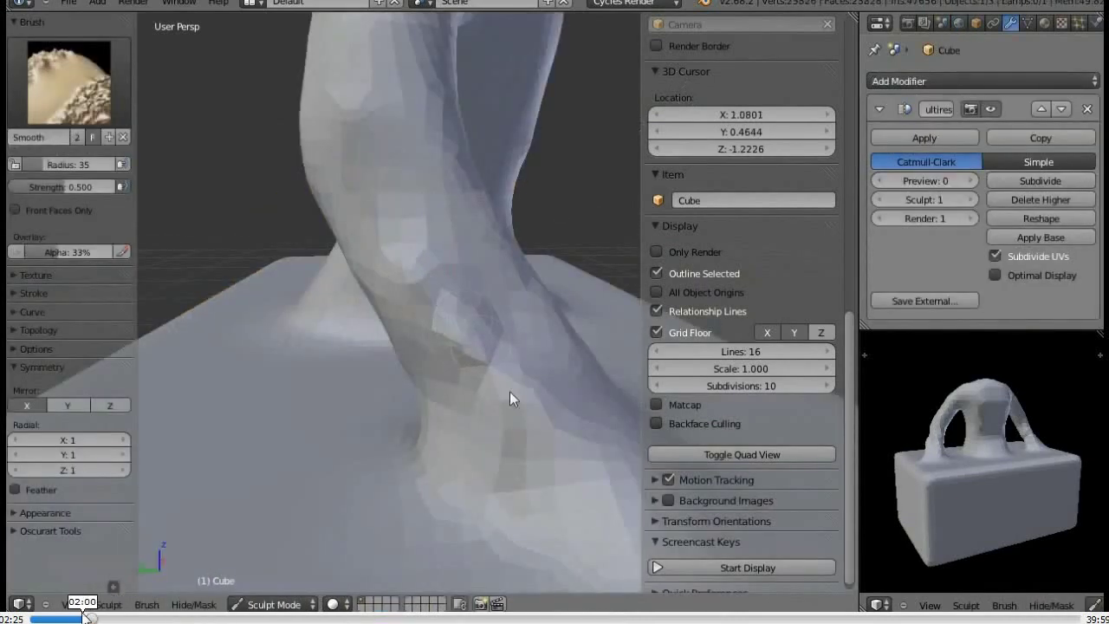
key("x")
mouse_move(508, 414)
middle_mouse_down()
mouse_move(444, 413)
mouse_move(476, 435)
mouse_move(466, 397)
mouse_move(495, 322)
middle_mouse_up()
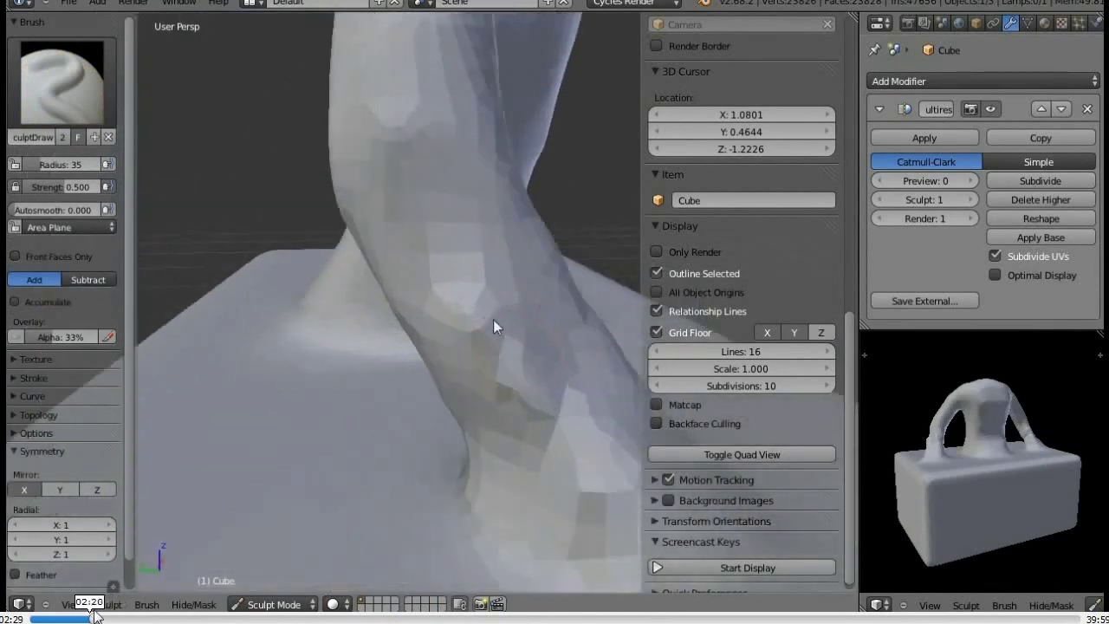
key("s")
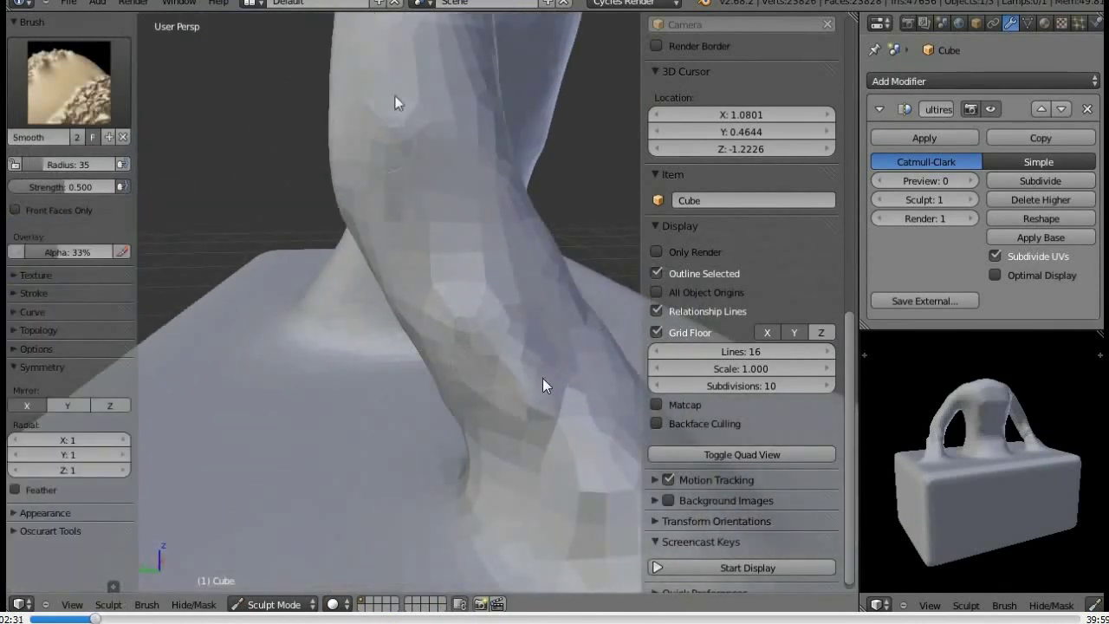
key("x")
middle_click_drag(543, 396, 555, 439)
scroll(554, 439, "down", 5)
middle_click_drag(523, 359, 486, 355)
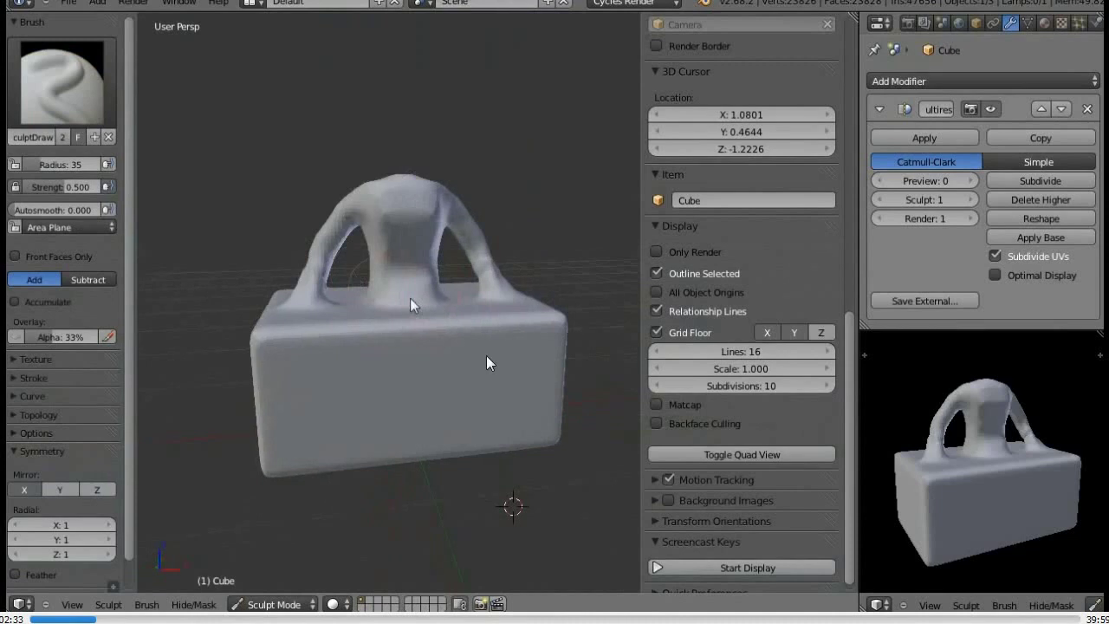
scroll(409, 347, "up", 4)
scroll(410, 351, "up", 3)
scroll(410, 356, "down", 3)
scroll(410, 357, "down", 1)
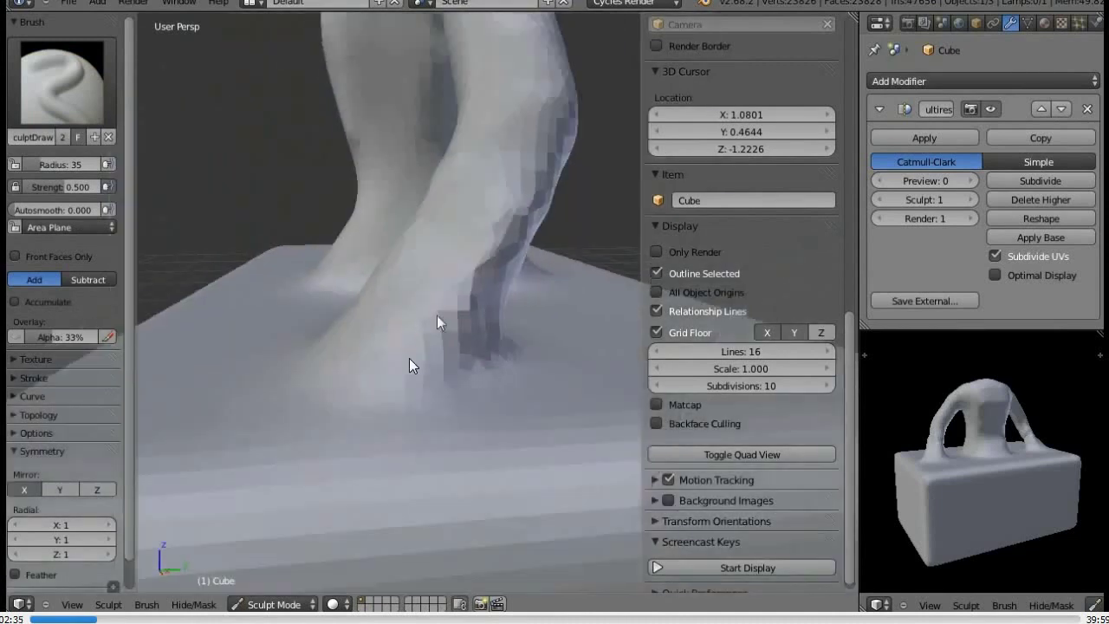
key("s")
left_click_drag(459, 316, 476, 247)
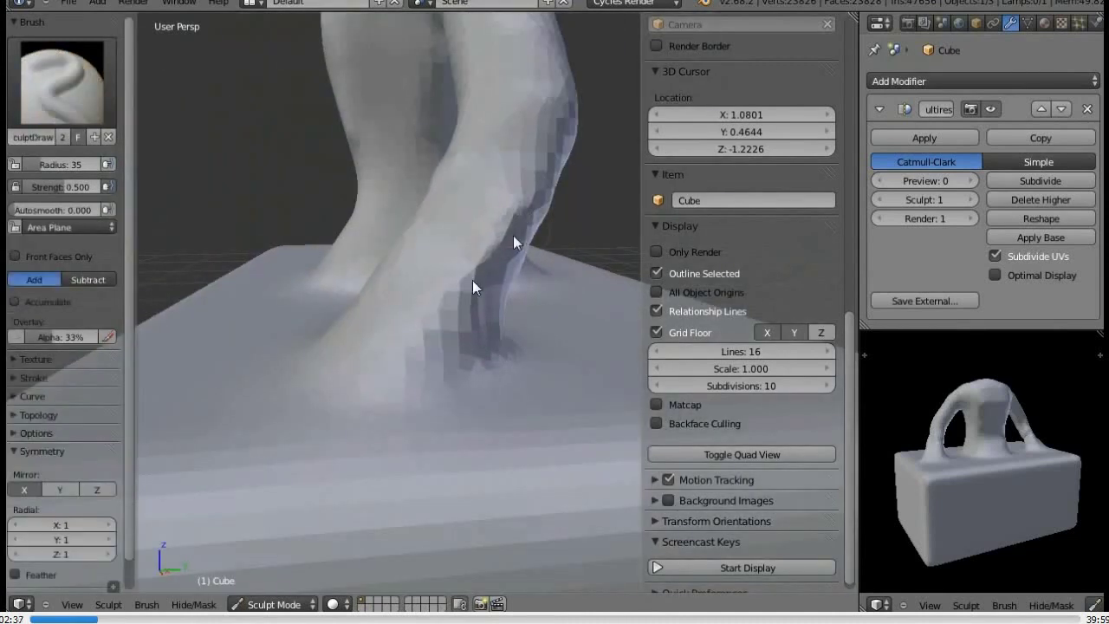
Smooth the neck below the head, then return to the SculptDraw brush
key("d")
scroll(476, 260, "down", 2)
scroll(448, 263, "down", 3)
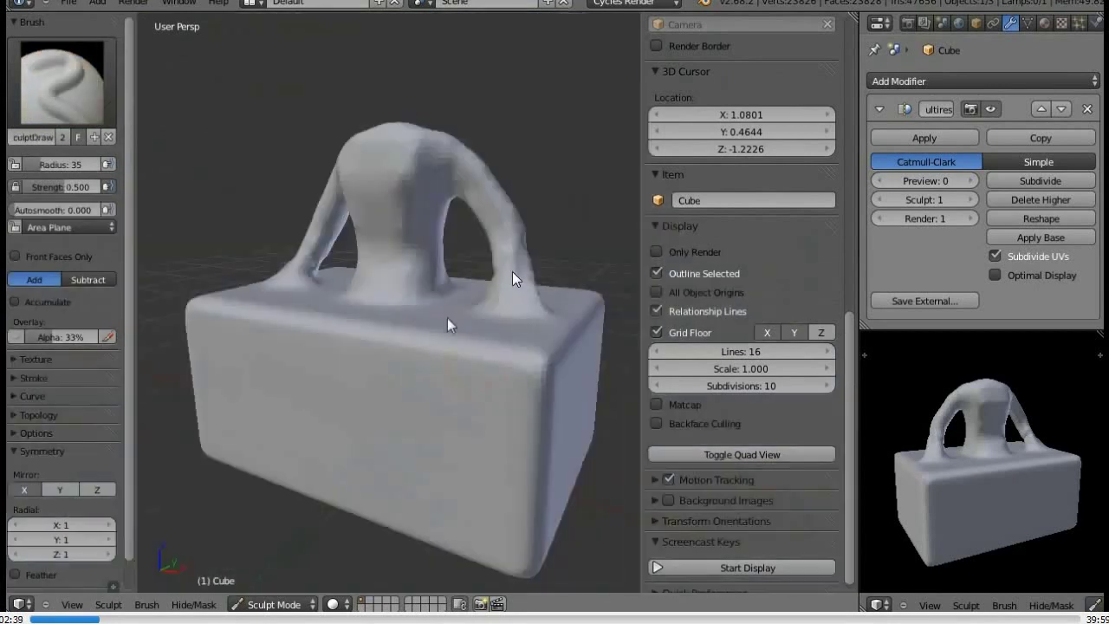
scroll(448, 321, "up", 4)
scroll(509, 272, "up", 2)
key("s")
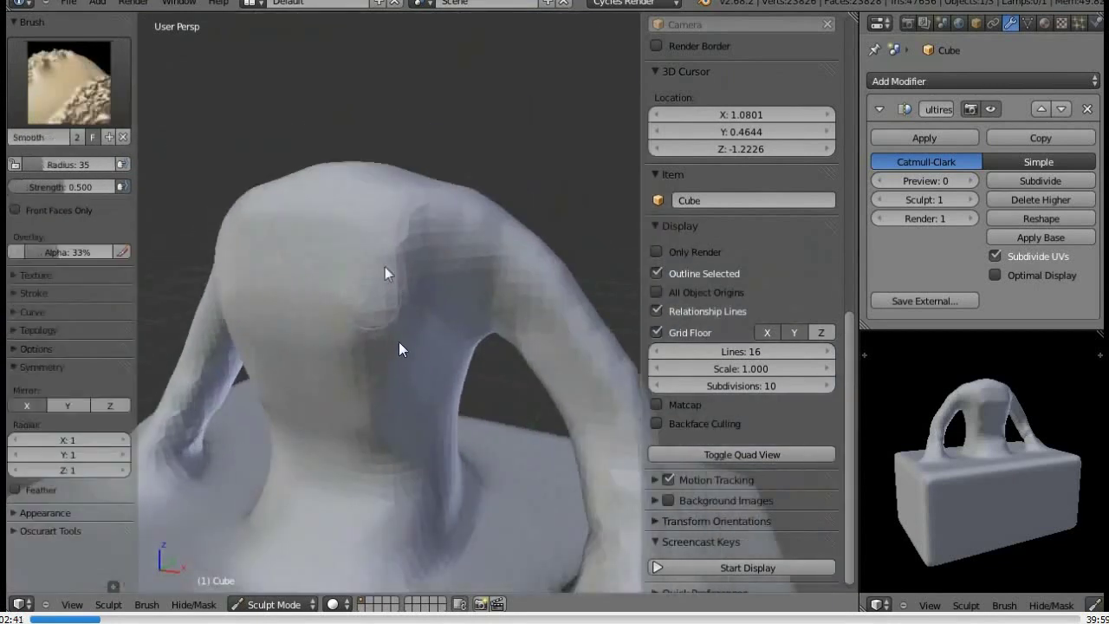
left_click_drag(364, 322, 344, 368)
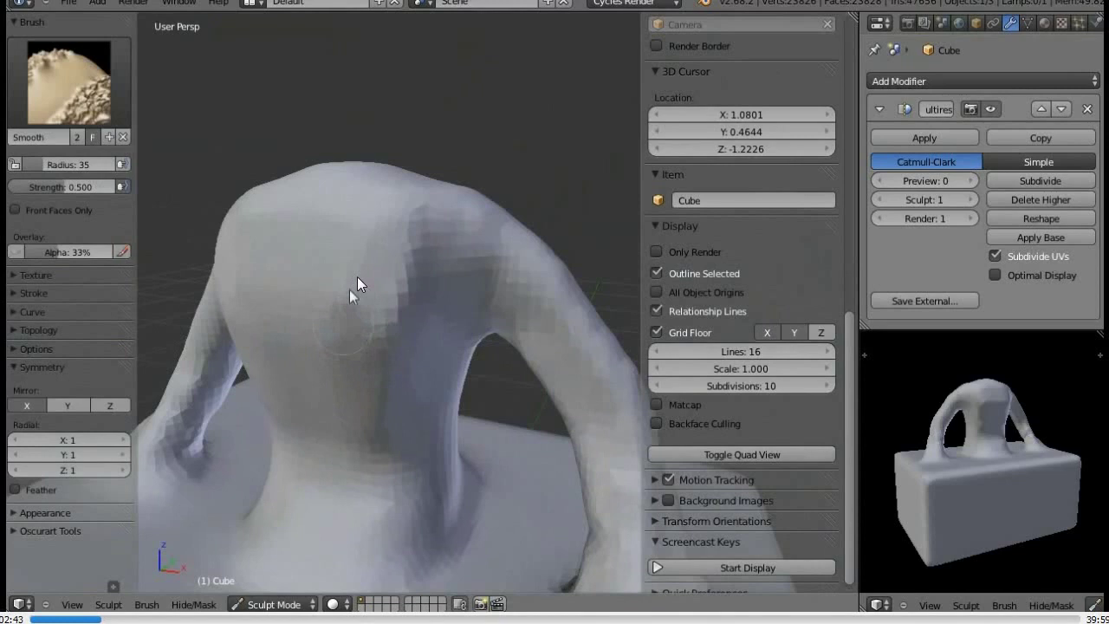
key("d")
mouse_move(376, 354)
middle_mouse_down()
mouse_move(422, 322)
mouse_move(421, 346)
middle_mouse_up()
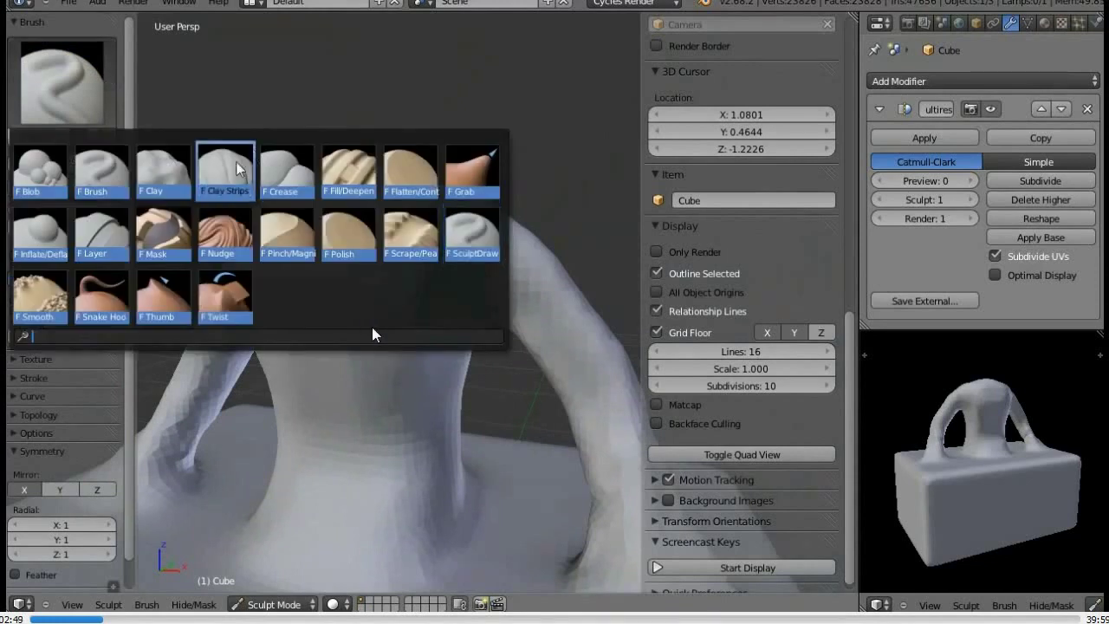
left_click(372, 327)
mouse_move(379, 347)
middle_mouse_down()
mouse_move(384, 339)
mouse_move(405, 370)
middle_mouse_up()
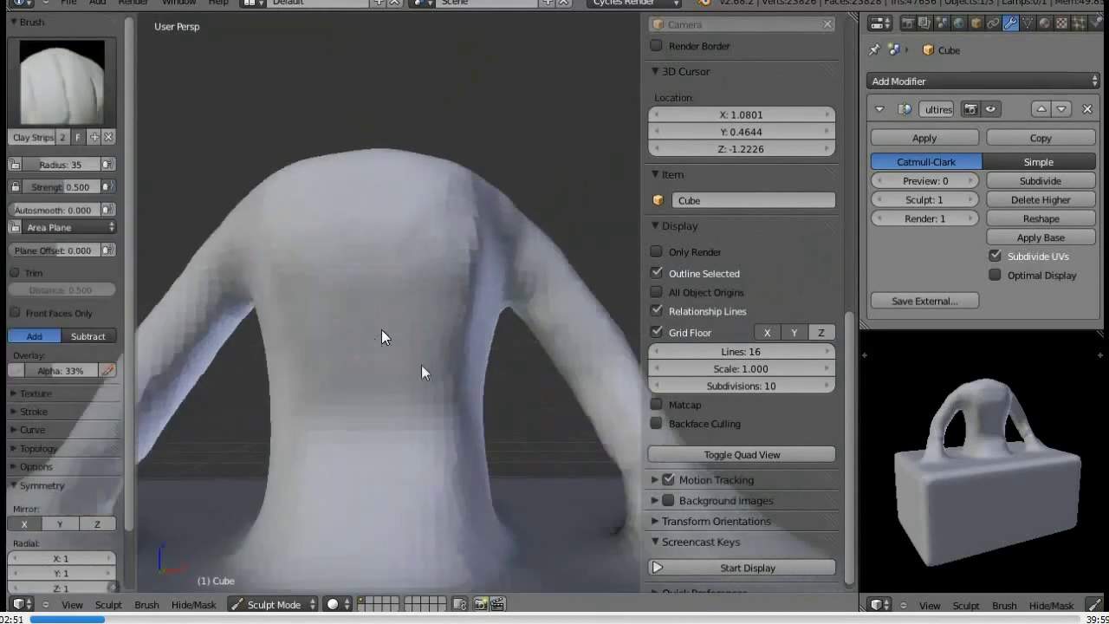
middle_click_drag(463, 457, 421, 564)
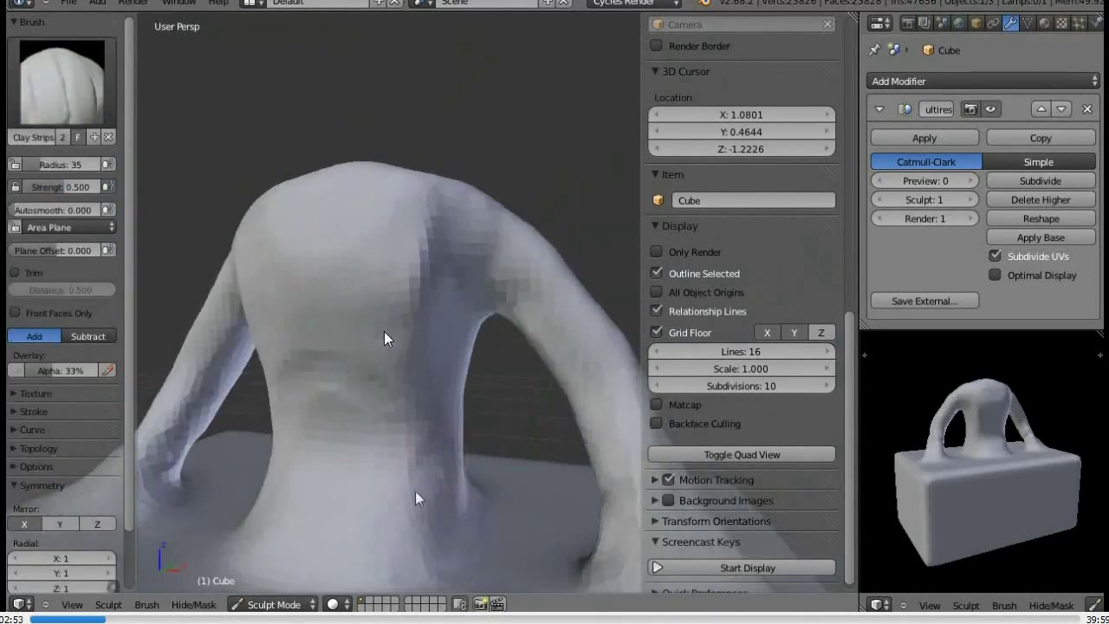
middle_click_drag(389, 502, 526, 365)
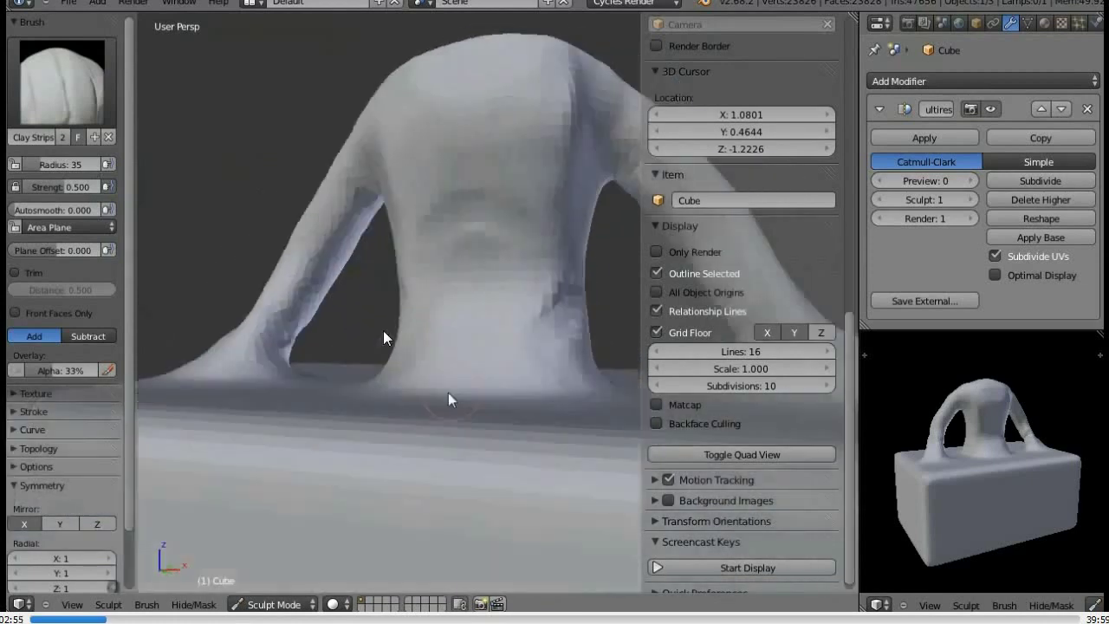
mouse_move(538, 355)
middle_mouse_down()
mouse_move(498, 385)
mouse_move(555, 312)
middle_mouse_up()
scroll(732, 255, "down", 1)
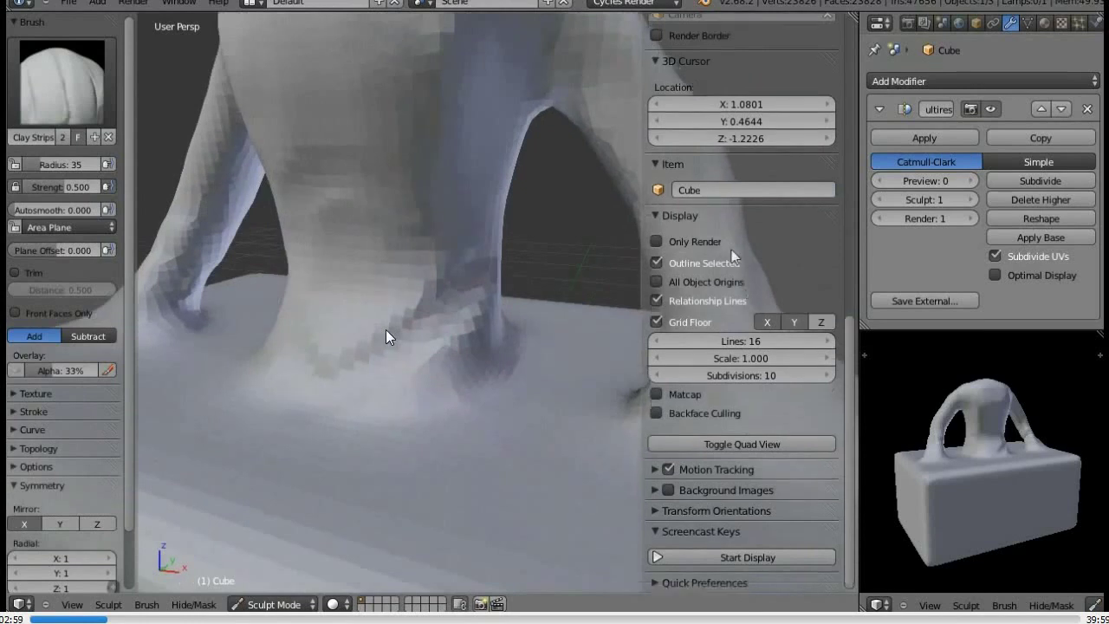
left_click(685, 395)
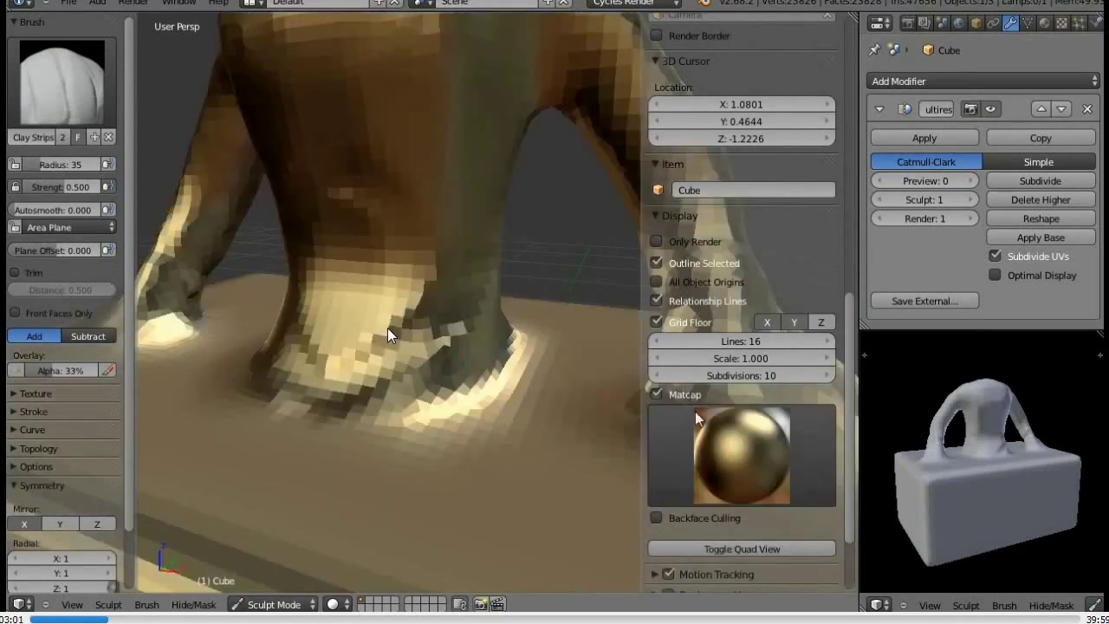
scroll(456, 360, "up", 3)
middle_click_drag(457, 360, 343, 437)
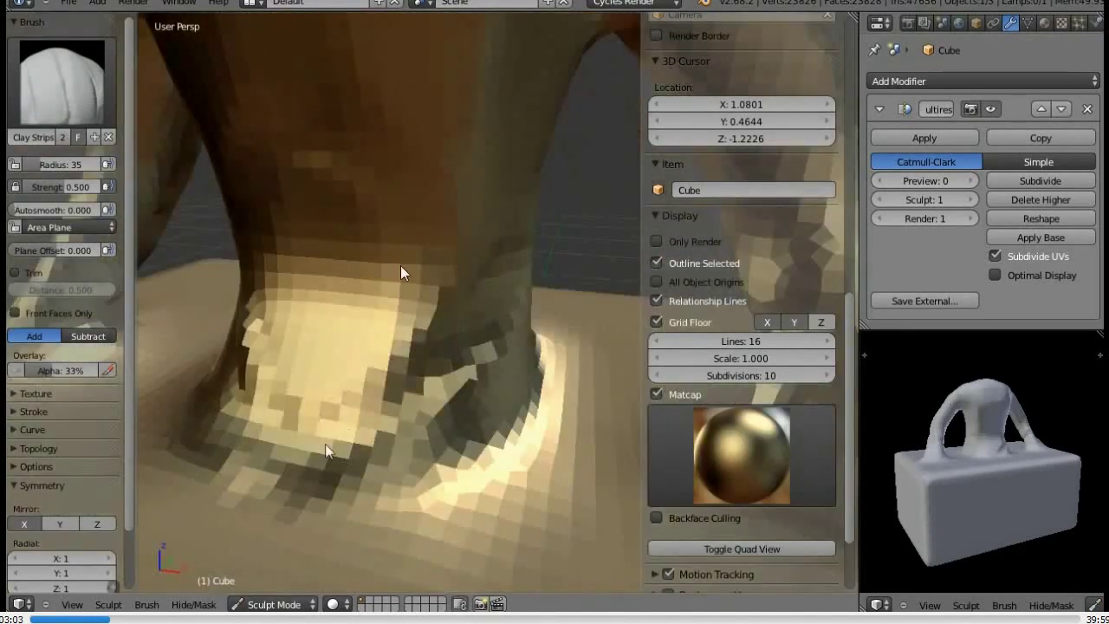
Turn off matcap and choose the Dark Gray lighting preset after trying Orange Clay and Purpleboogers.com
left_click(685, 395)
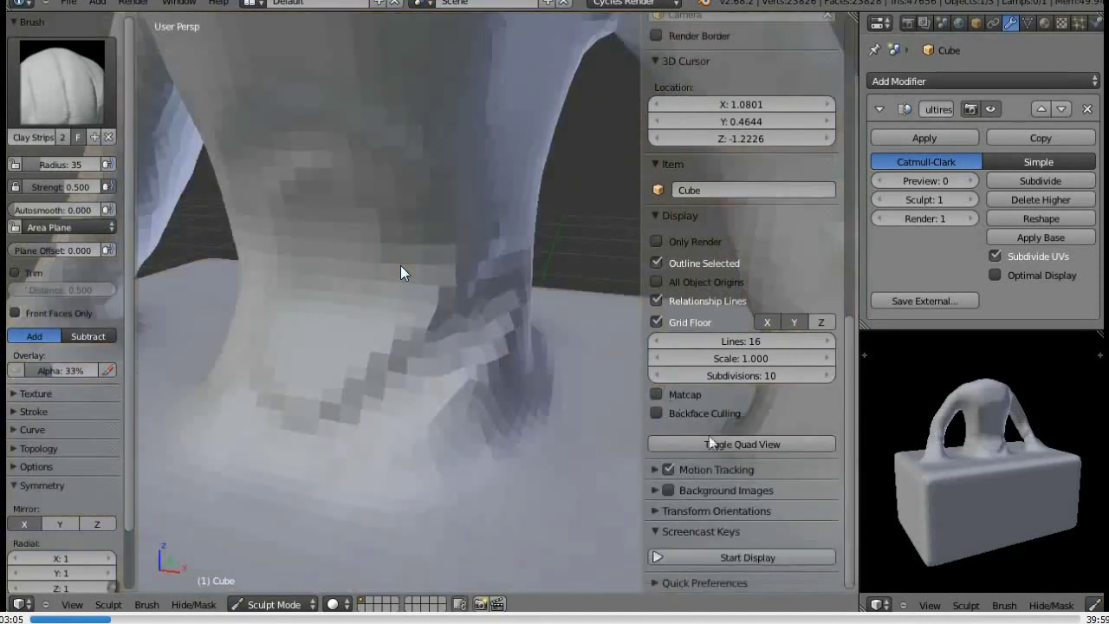
left_click(684, 583)
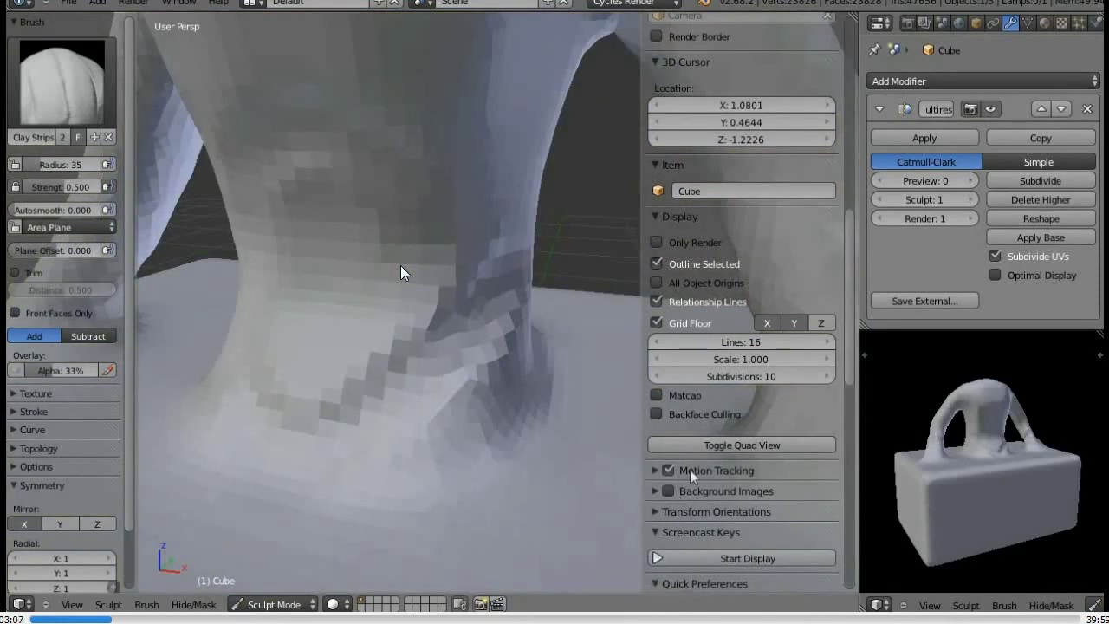
scroll(757, 347, "down", 5)
scroll(757, 279, "down", 3)
left_click(712, 340)
left_click(709, 324)
left_click(715, 357)
left_click(726, 321)
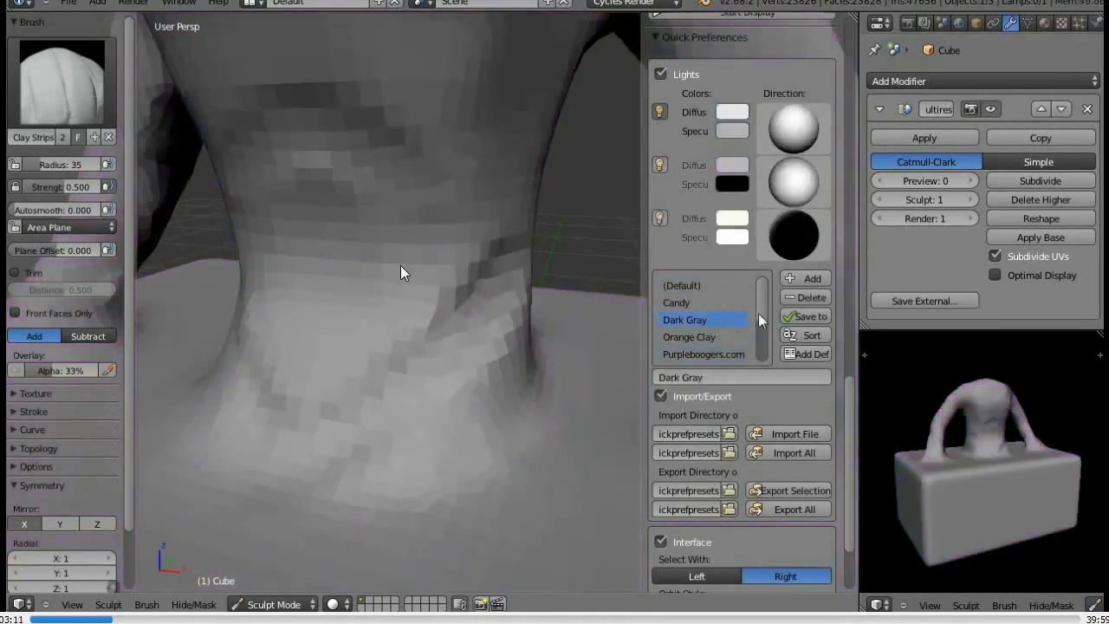
Switch the viewport to orthographic view and orbit around the sculpt
scroll(760, 320, "down", 4)
mouse_move(460, 329)
middle_mouse_down()
mouse_move(437, 333)
mouse_move(389, 306)
mouse_move(411, 306)
mouse_move(342, 366)
mouse_move(316, 371)
middle_mouse_up()
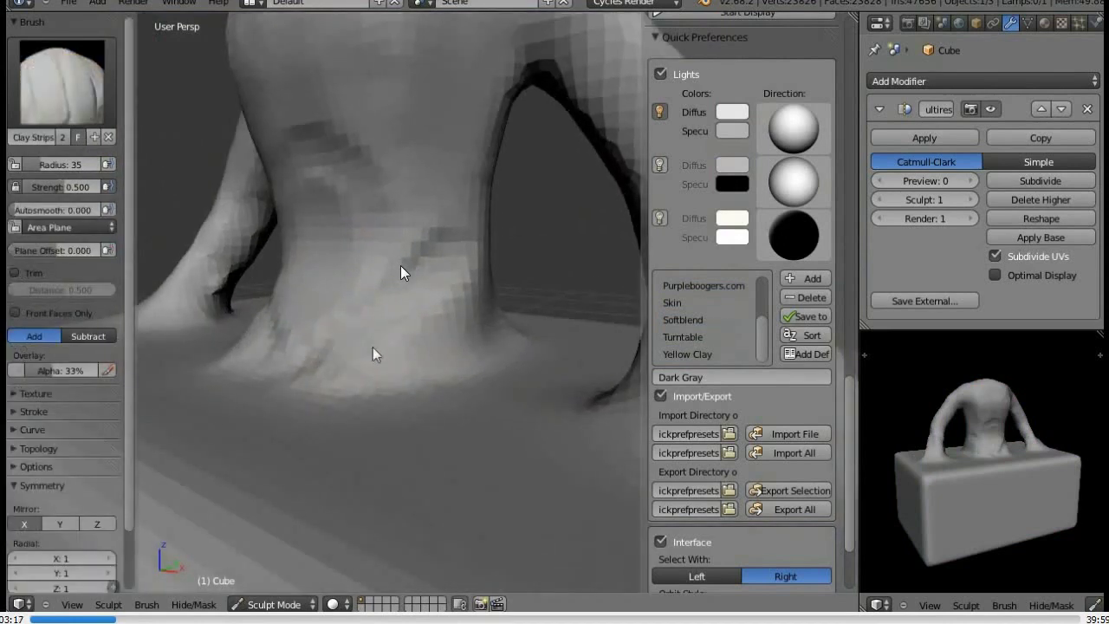
key("KP_5")
mouse_move(404, 302)
middle_mouse_down()
mouse_move(396, 272)
mouse_move(366, 322)
middle_mouse_up()
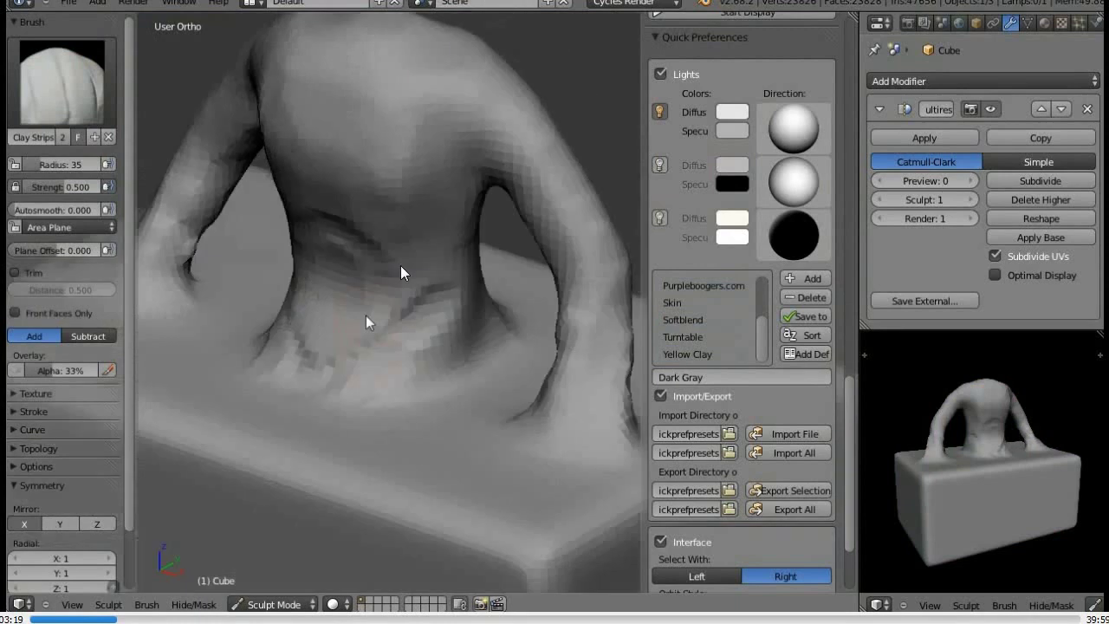
Set brush strength to 0.839 and sculpt creases and a clay band into the neck
scroll(366, 322, "up", 1)
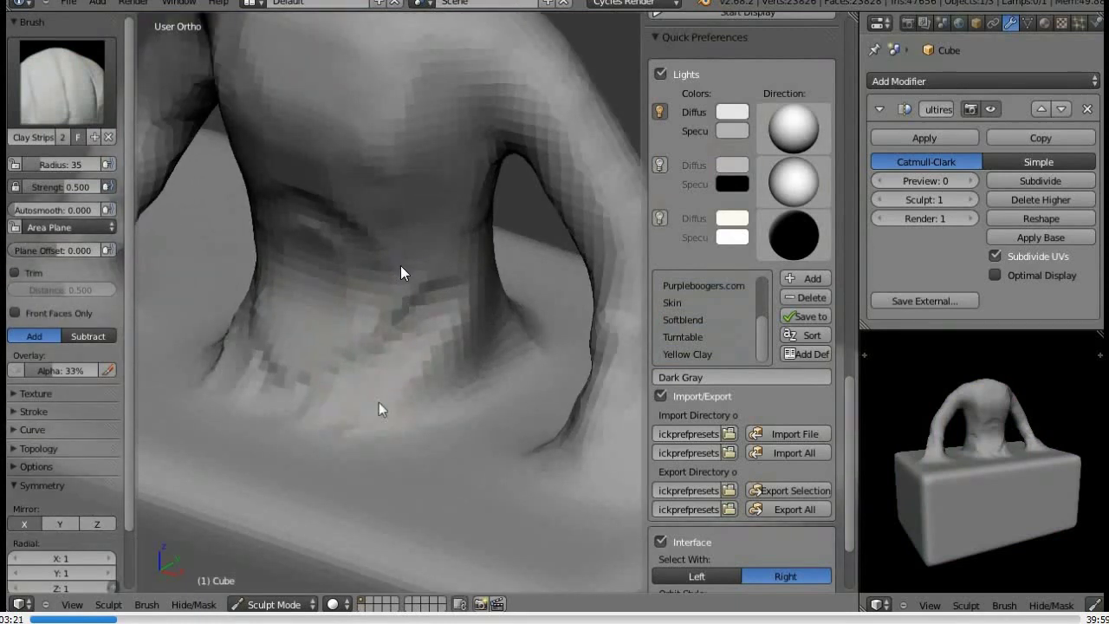
key("shift+f")
left_click(512, 292)
mouse_move(387, 415)
left_mouse_down()
mouse_move(448, 346)
mouse_move(343, 363)
mouse_move(366, 349)
mouse_move(376, 349)
mouse_move(355, 378)
mouse_move(299, 364)
mouse_move(359, 332)
mouse_move(329, 266)
mouse_move(335, 248)
mouse_move(400, 265)
left_mouse_up()
mouse_move(401, 266)
middle_mouse_down()
mouse_move(396, 327)
mouse_move(409, 213)
middle_mouse_up()
mouse_move(409, 213)
left_mouse_down()
mouse_move(495, 248)
mouse_move(477, 279)
left_mouse_up()
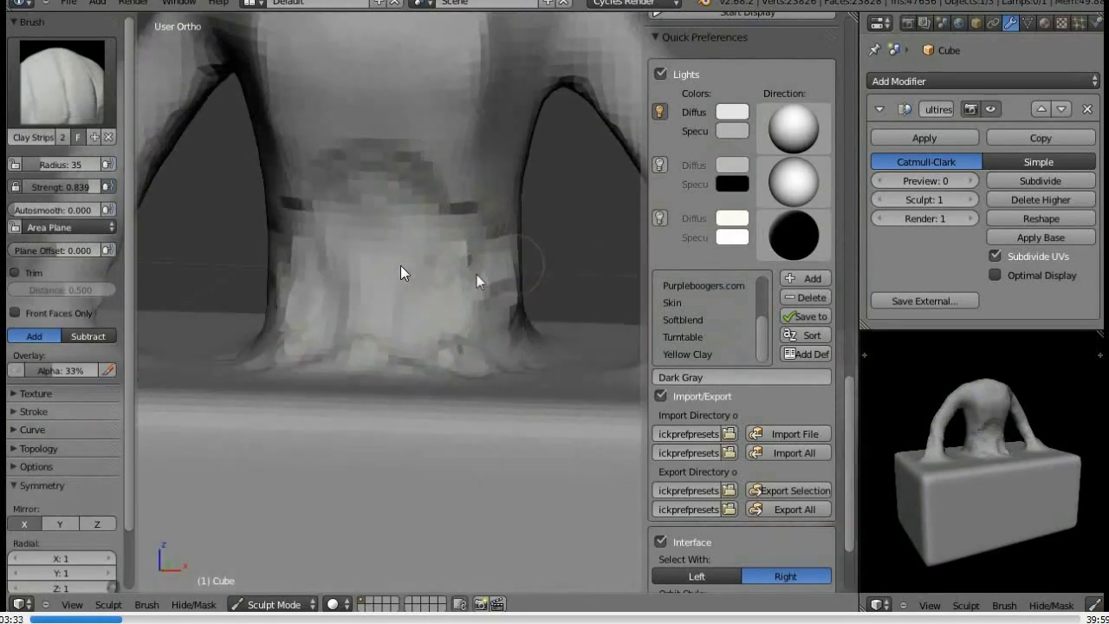
Reshape the base of the neck and refine its dark band
middle_click_drag(477, 280, 355, 321)
mouse_move(354, 321)
left_mouse_down()
mouse_move(309, 300)
mouse_move(304, 329)
mouse_move(332, 345)
mouse_move(317, 329)
mouse_move(359, 210)
mouse_move(332, 334)
mouse_move(358, 247)
mouse_move(297, 240)
mouse_move(322, 222)
mouse_move(439, 296)
left_mouse_up()
middle_click_drag(427, 266, 314, 257)
mouse_move(315, 257)
left_mouse_down()
mouse_move(371, 248)
mouse_move(403, 228)
mouse_move(355, 240)
mouse_move(439, 202)
mouse_move(389, 268)
mouse_move(444, 265)
left_mouse_up()
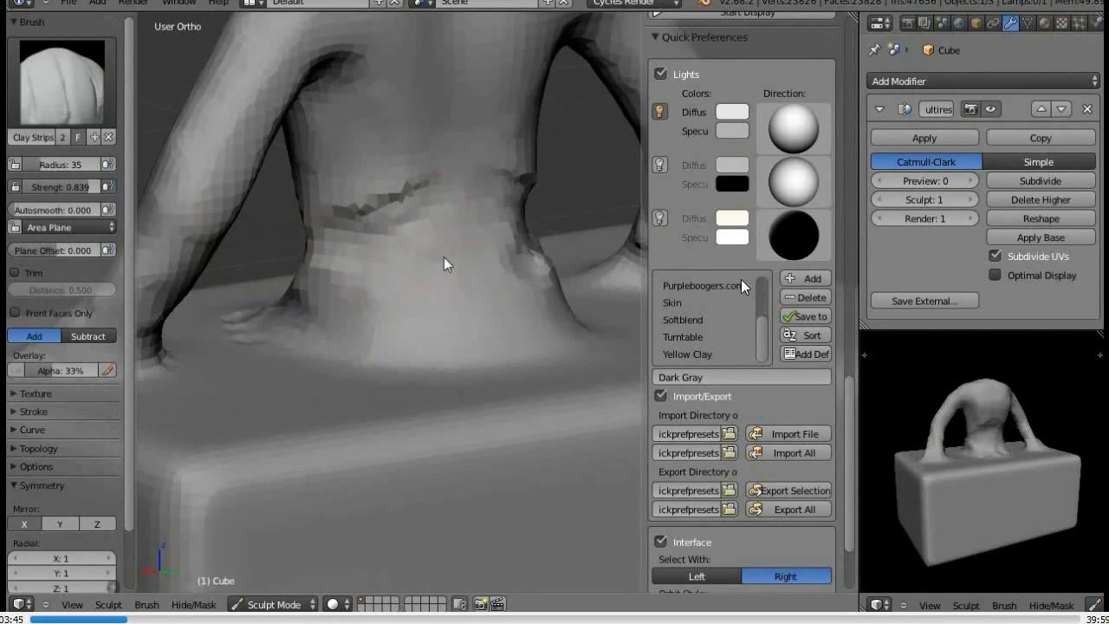
Sculpt ridges and mirrored clay detail into the figure's back
mouse_move(459, 169)
middle_mouse_down()
mouse_move(425, 199)
mouse_move(386, 171)
middle_mouse_up()
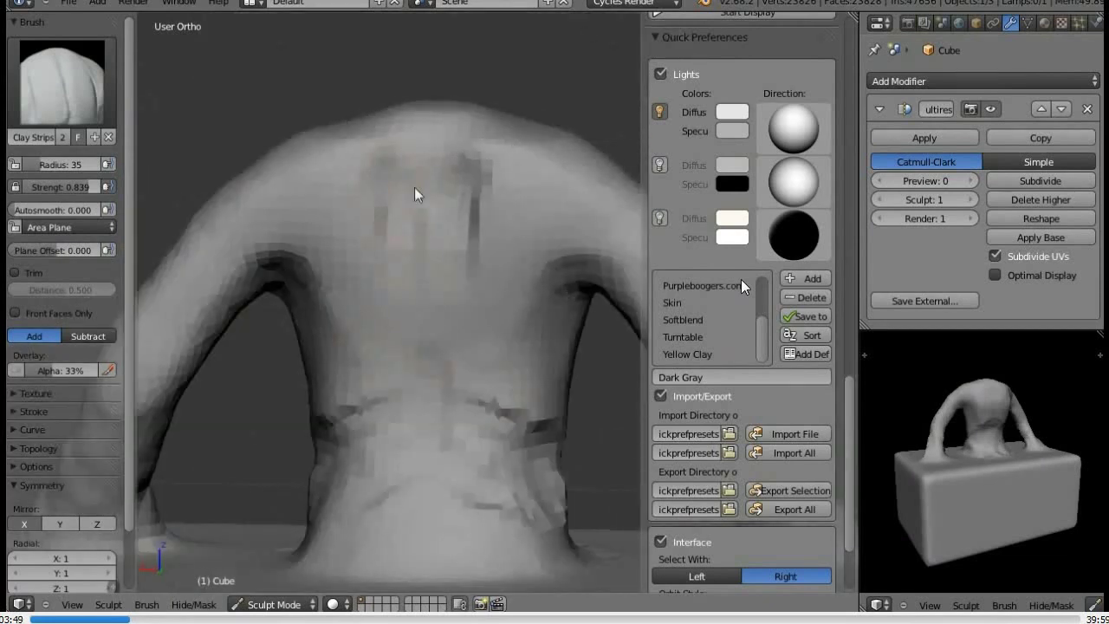
mouse_move(395, 294)
left_mouse_down()
mouse_move(391, 228)
mouse_move(349, 164)
mouse_move(390, 251)
left_mouse_up()
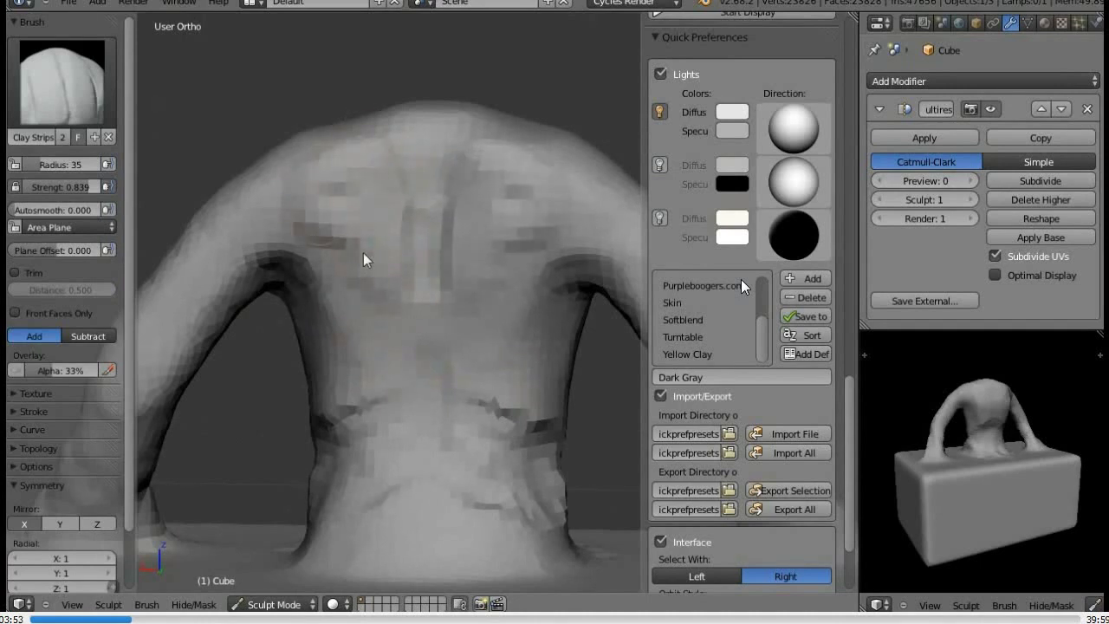
middle_click_drag(322, 309, 359, 255)
mouse_move(359, 254)
left_mouse_down()
mouse_move(347, 247)
mouse_move(381, 357)
mouse_move(366, 396)
mouse_move(372, 433)
mouse_move(351, 417)
left_mouse_up()
key("s")
key("c")
left_click_drag(440, 372, 413, 181)
Fill the arm–shoulder junction with a wider brush, enlarge the brush settings, and hide the sidebar
middle_click_drag(363, 225, 347, 292)
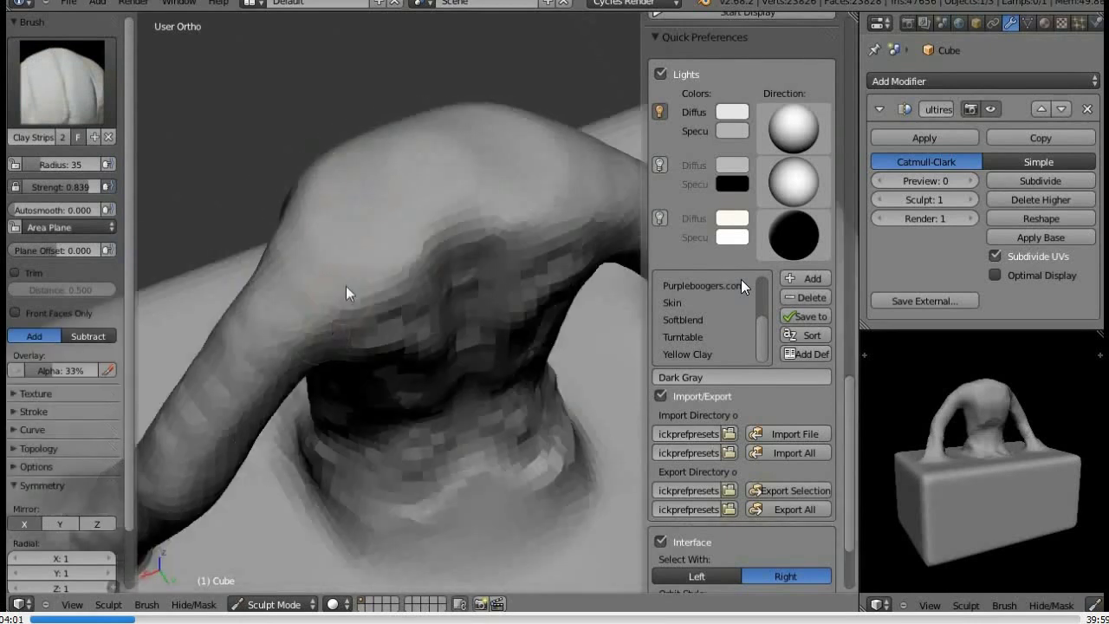
left_click_drag(336, 287, 277, 290)
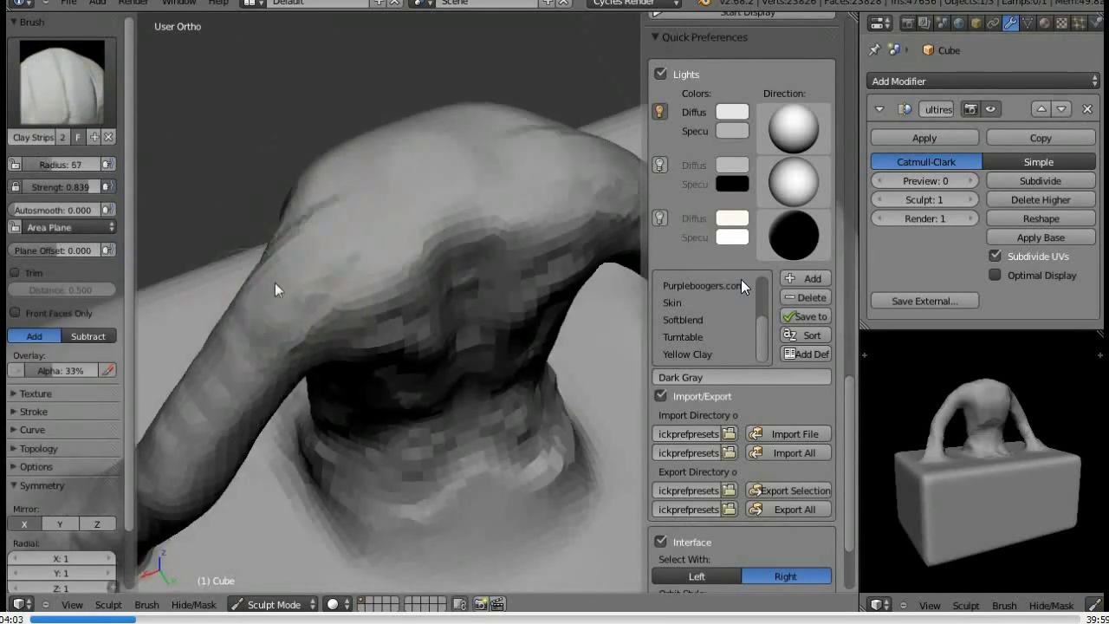
middle_click_drag(381, 372, 421, 199)
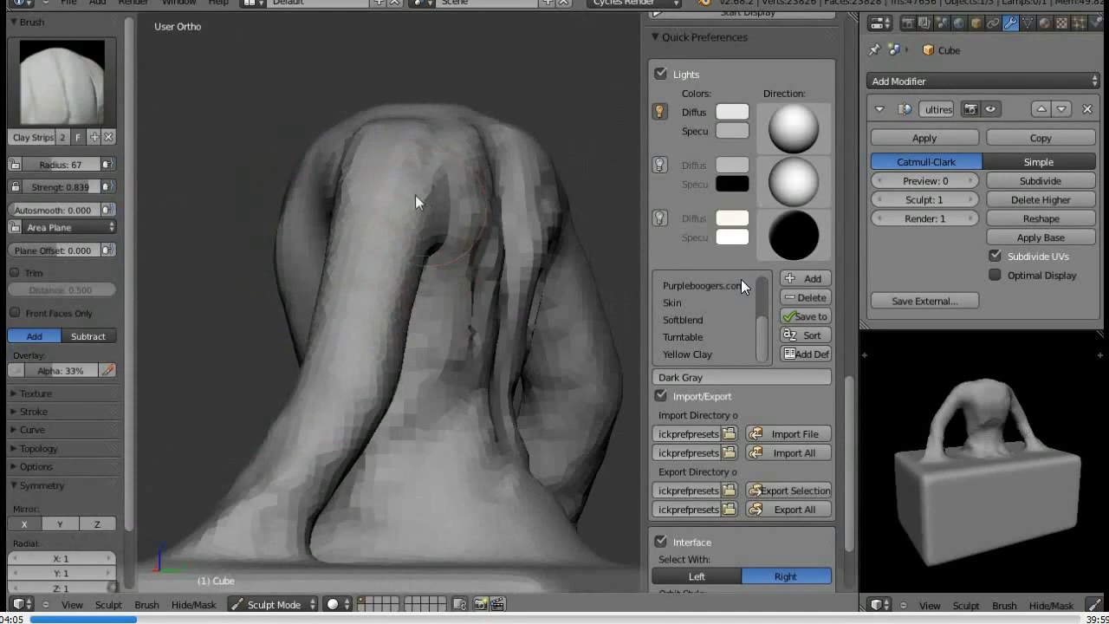
middle_click_drag(96, 260, 86, 297, "ctrl")
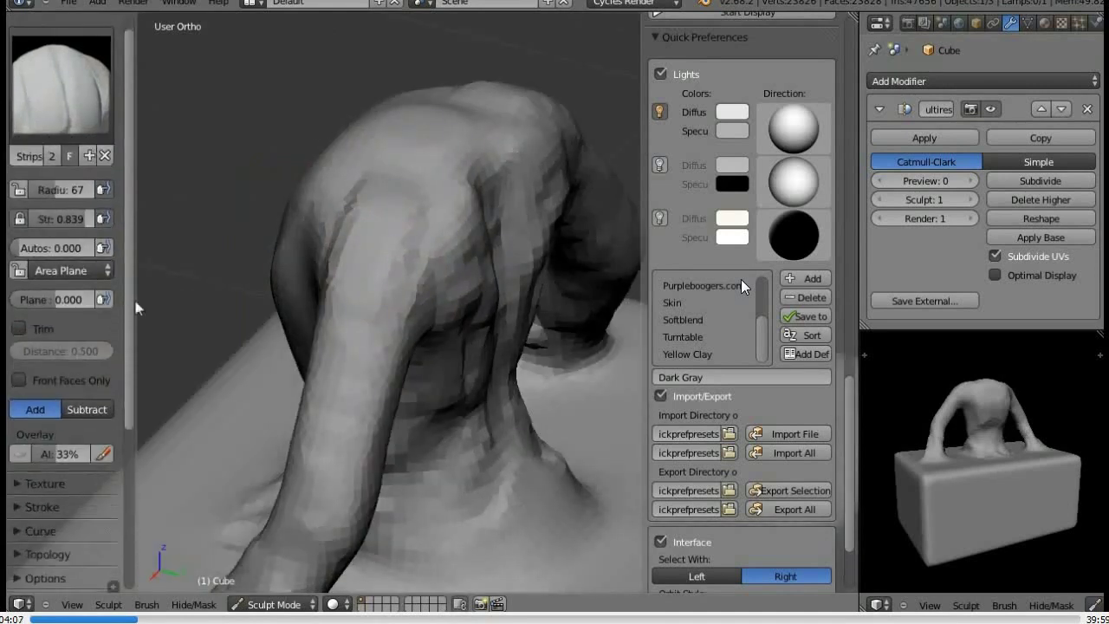
left_click_drag(140, 308, 171, 309)
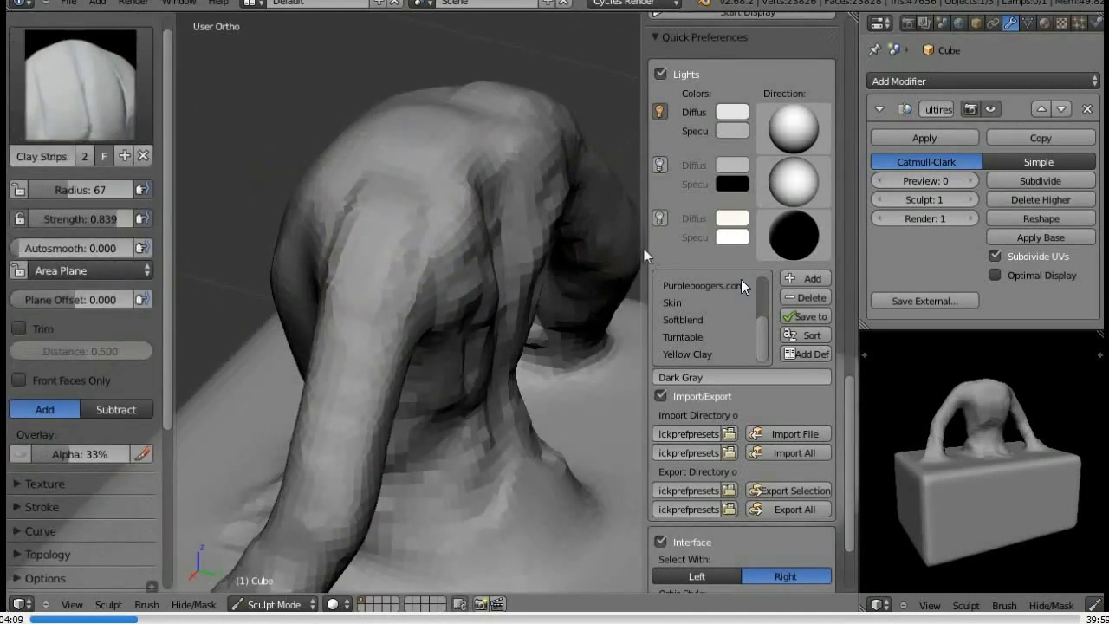
key("n")
Zoom in on the shoulder and carve a deep crease across it
middle_click_drag(654, 202, 656, 230)
scroll(656, 230, "up", 2)
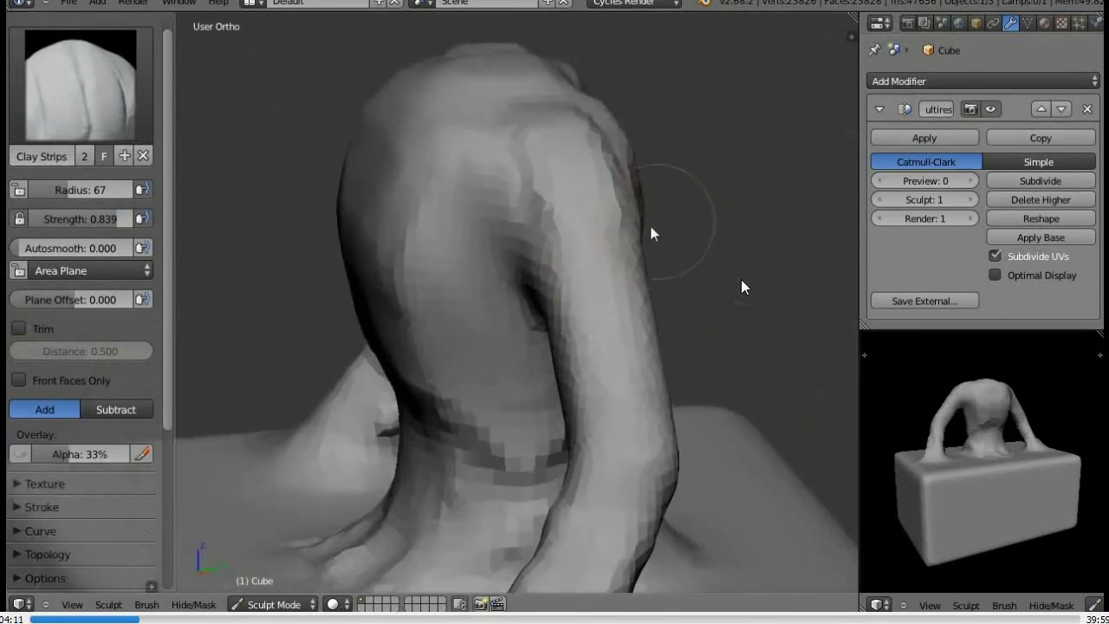
scroll(651, 230, "up", 3)
scroll(1031, 454, "up", 2)
middle_click_drag(1031, 454, 1010, 448)
middle_click_drag(450, 310, 321, 279)
scroll(436, 233, "up", 3)
mouse_move(436, 233)
middle_mouse_down()
mouse_move(510, 307)
mouse_move(486, 234)
middle_mouse_up()
mouse_move(485, 234)
left_mouse_down()
mouse_move(466, 268)
mouse_move(488, 190)
left_mouse_up()
mouse_move(488, 190)
middle_mouse_down()
mouse_move(605, 316)
mouse_move(459, 341)
middle_mouse_up()
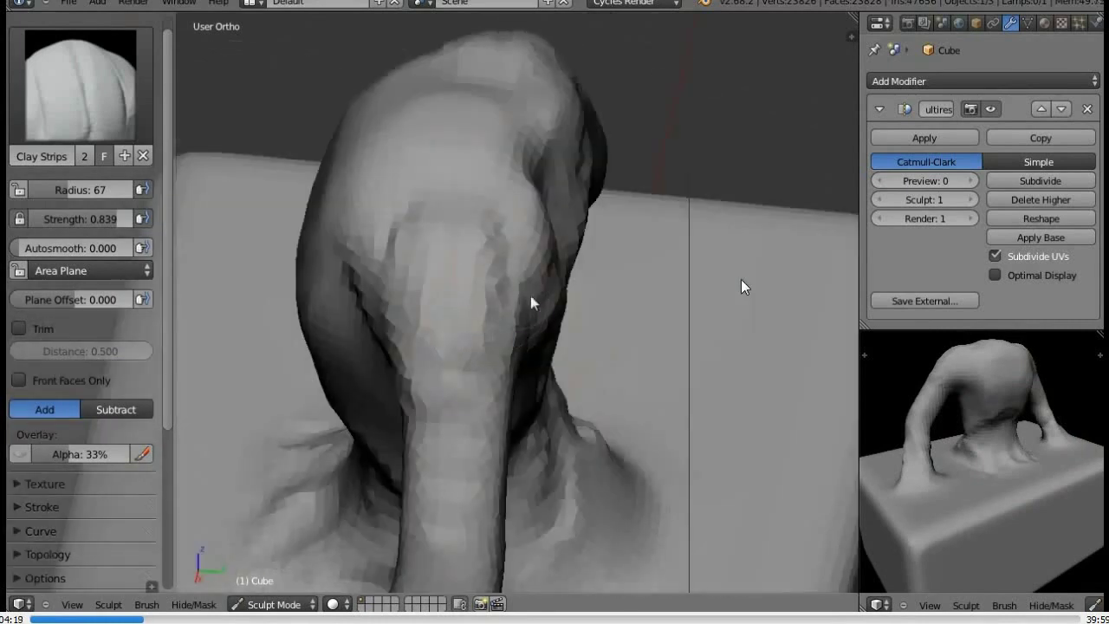
Add clay strokes across the upper and lower back
middle_click_drag(532, 302, 413, 290)
mouse_move(478, 261)
middle_mouse_down()
mouse_move(416, 304)
mouse_move(396, 240)
mouse_move(388, 257)
mouse_move(374, 225)
mouse_move(480, 251)
mouse_move(510, 271)
middle_mouse_up()
mouse_move(509, 270)
left_mouse_down()
mouse_move(378, 376)
mouse_move(309, 359)
mouse_move(367, 226)
left_mouse_up()
left_click_drag(324, 300, 322, 191)
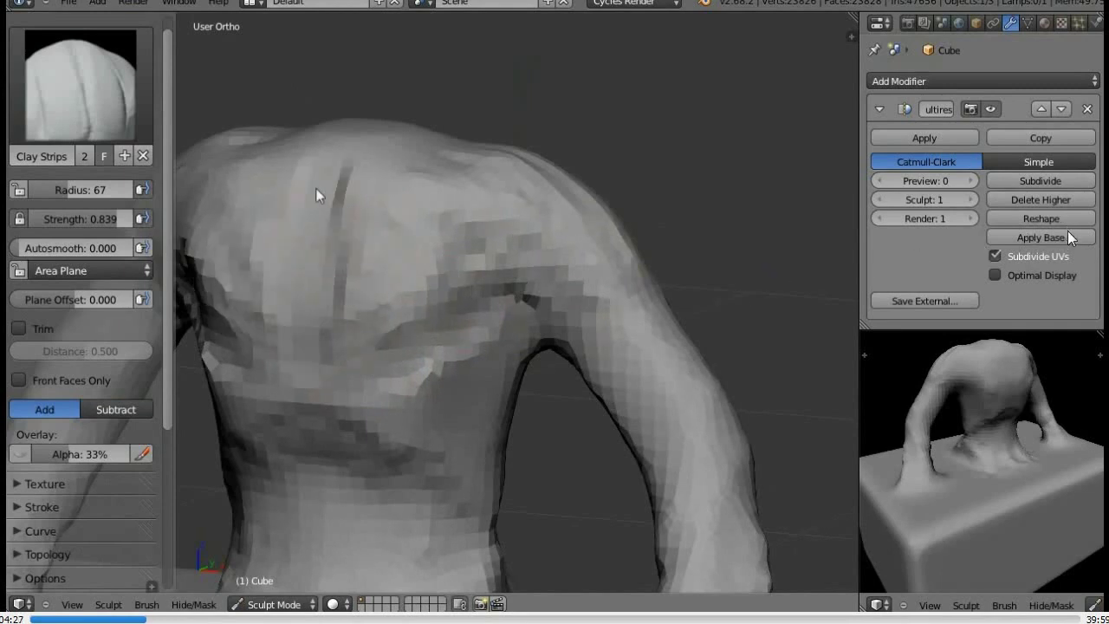
middle_click_drag(357, 322, 474, 280)
mouse_move(474, 280)
left_mouse_down()
mouse_move(297, 367)
mouse_move(396, 389)
mouse_move(433, 445)
mouse_move(316, 425)
left_mouse_up()
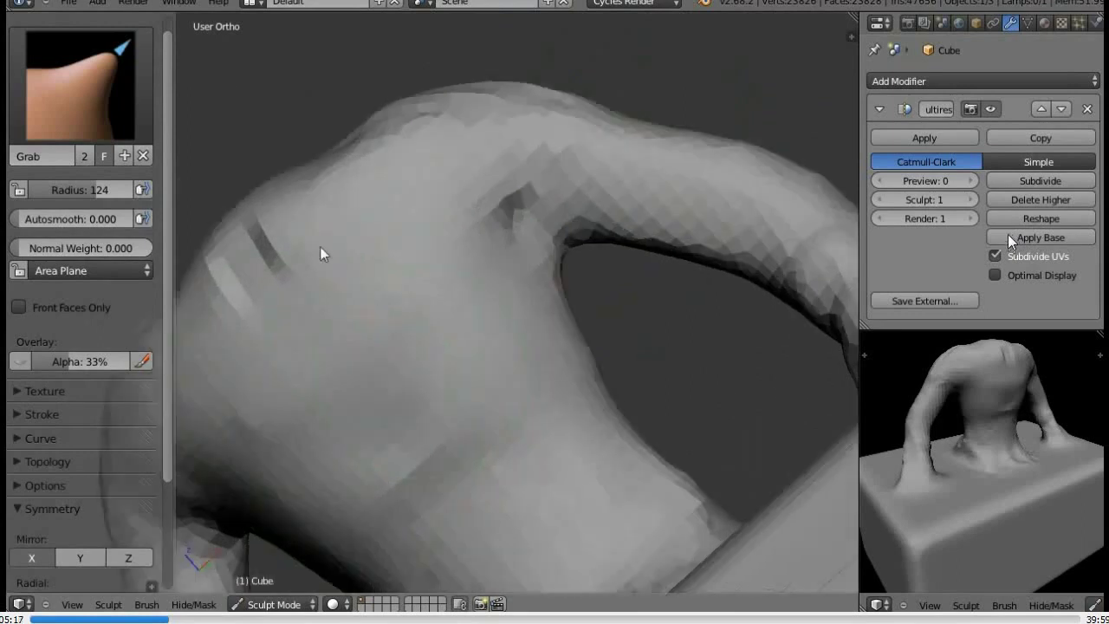
Switch to Clay Strips at radius 78 and add clay marks on the shoulder and near the neck
key("f")
left_click(504, 409)
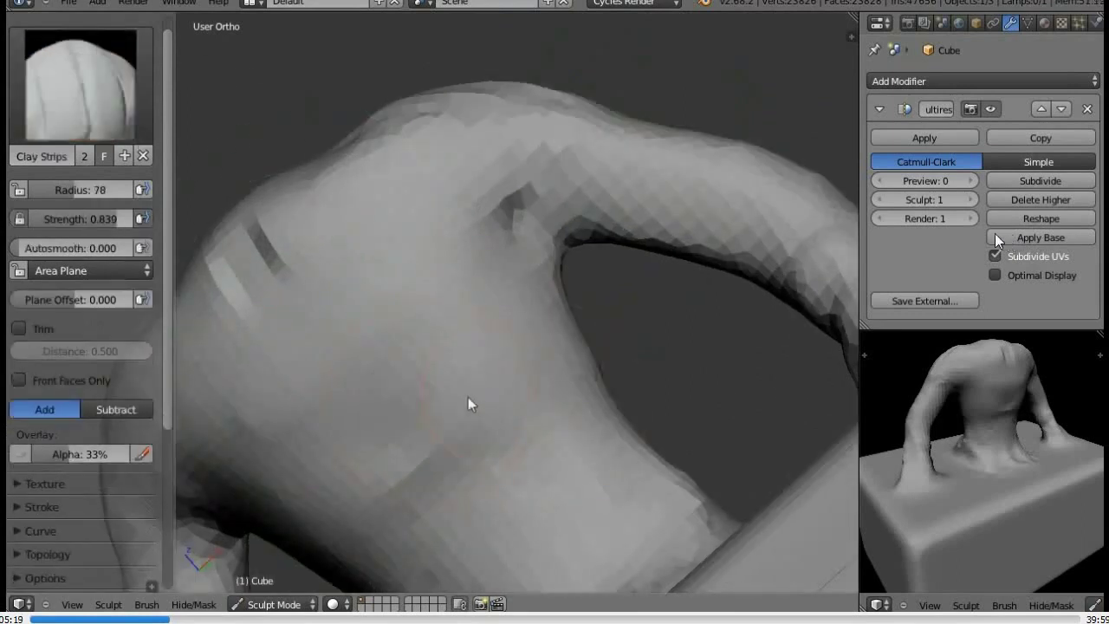
middle_click_drag(471, 404, 425, 456)
mouse_move(418, 405)
left_mouse_down()
mouse_move(540, 372)
mouse_move(378, 404)
mouse_move(403, 390)
left_mouse_up()
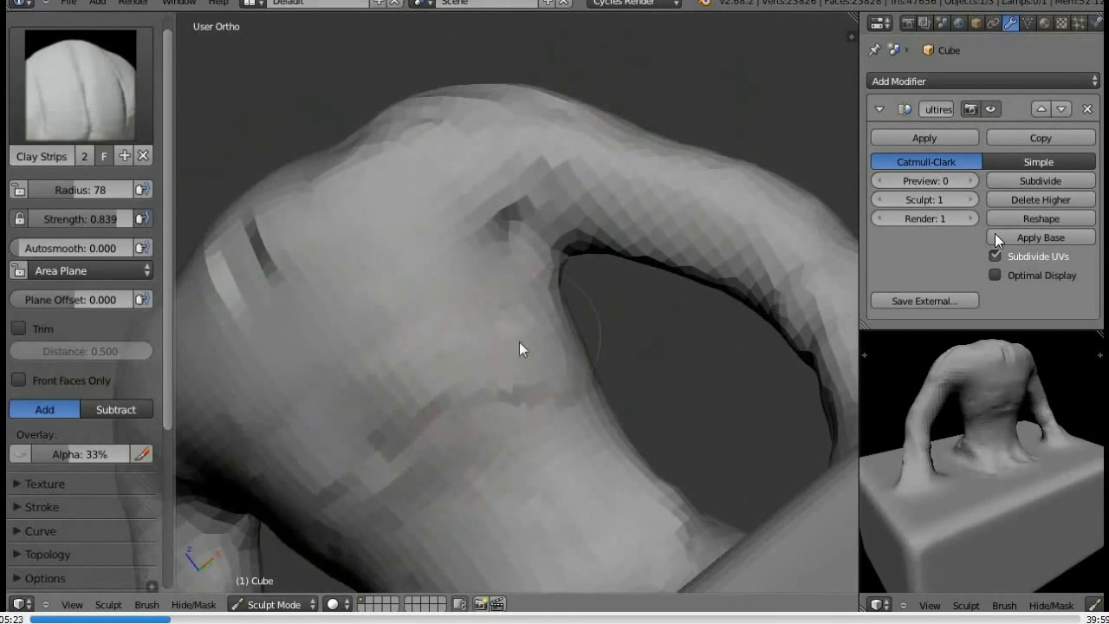
middle_click_drag(520, 347, 364, 488)
mouse_move(364, 488)
left_mouse_down()
mouse_move(478, 458)
mouse_move(433, 433)
left_mouse_up()
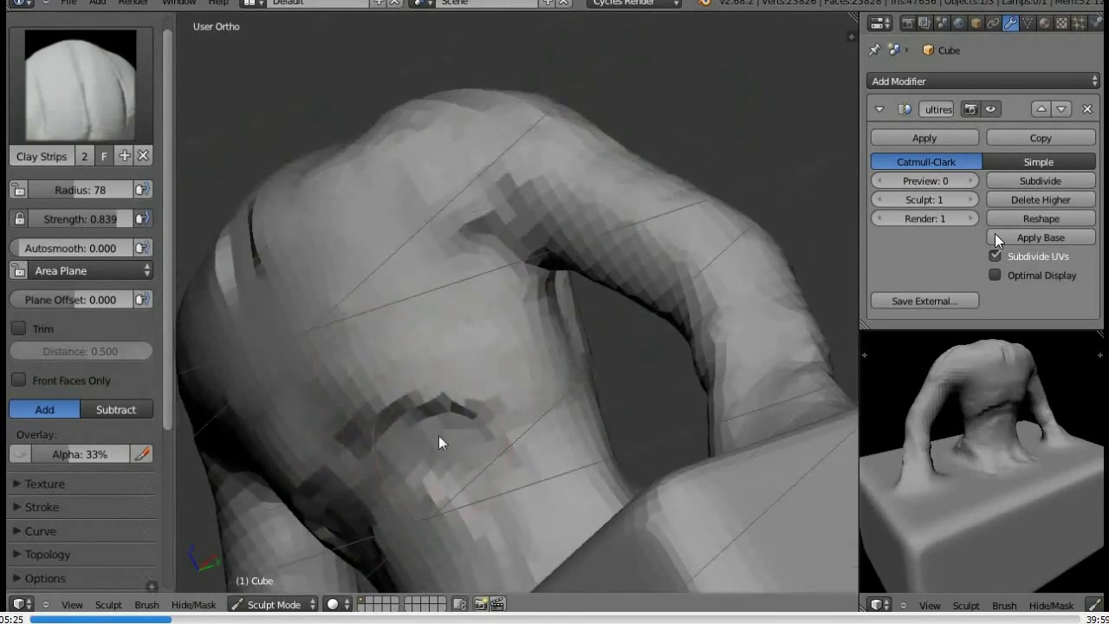
middle_click_drag(441, 441, 451, 307)
left_click_drag(451, 307, 491, 280)
middle_click_drag(491, 280, 481, 271)
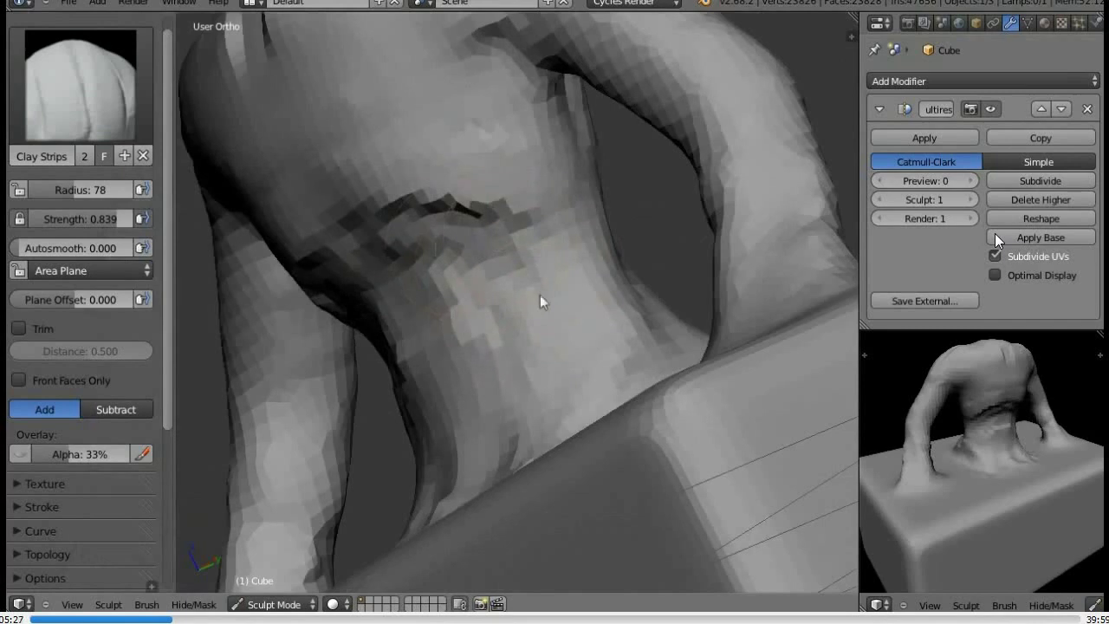
mouse_move(596, 276)
middle_mouse_down()
mouse_move(396, 317)
mouse_move(362, 336)
middle_mouse_up()
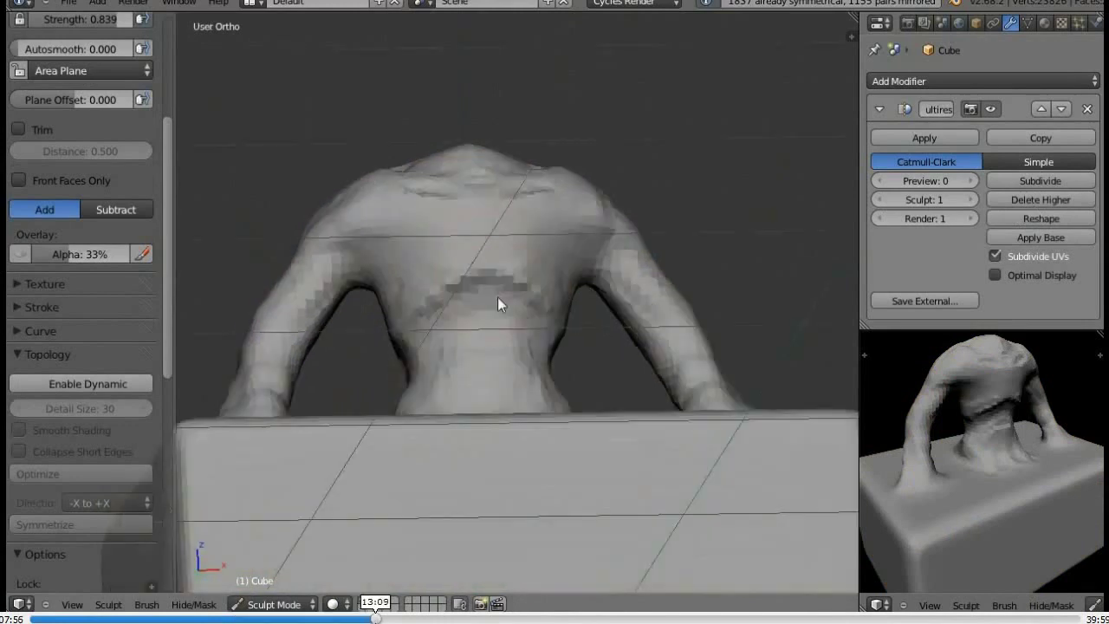
Skip ahead in the tutorial video to the wireframe-overlaid sculpting part
left_click(365, 619)
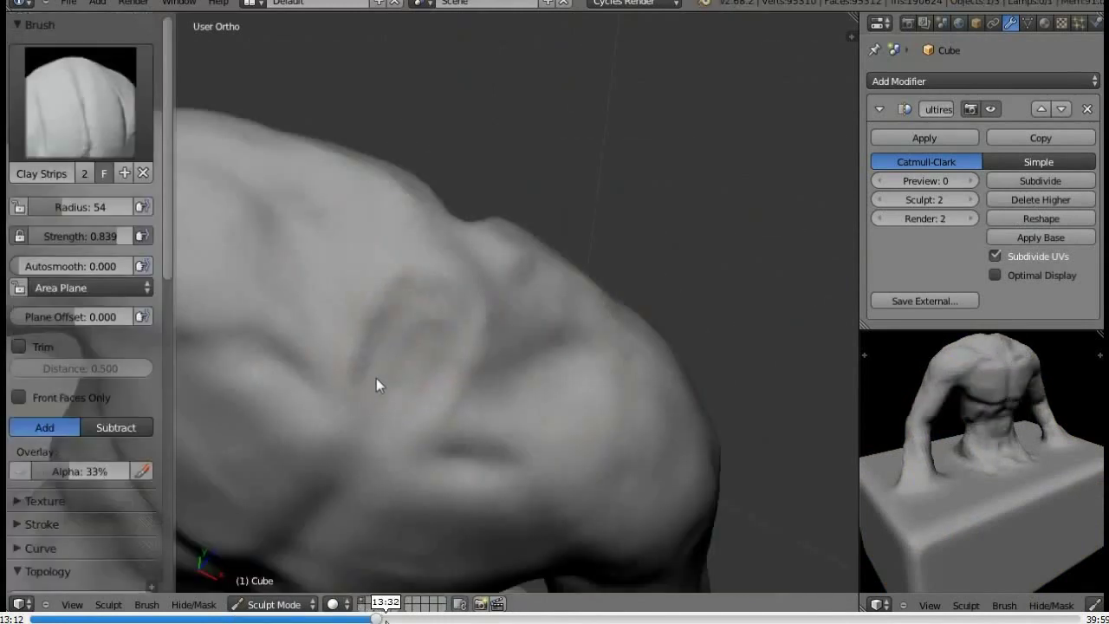
left_click(396, 620)
left_click(433, 620)
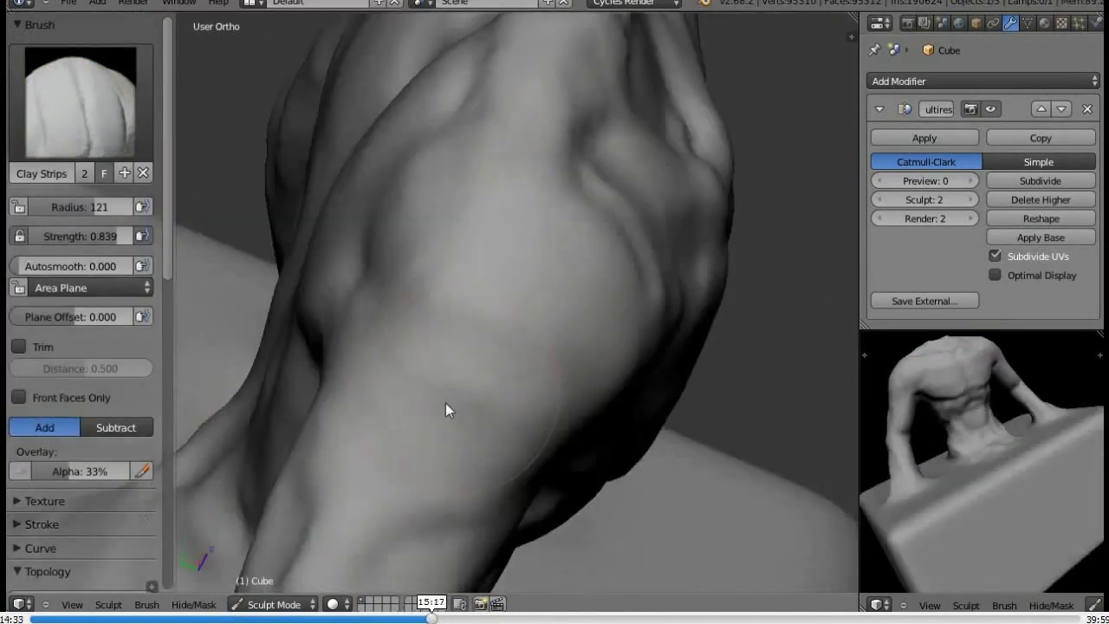
left_click(435, 620)
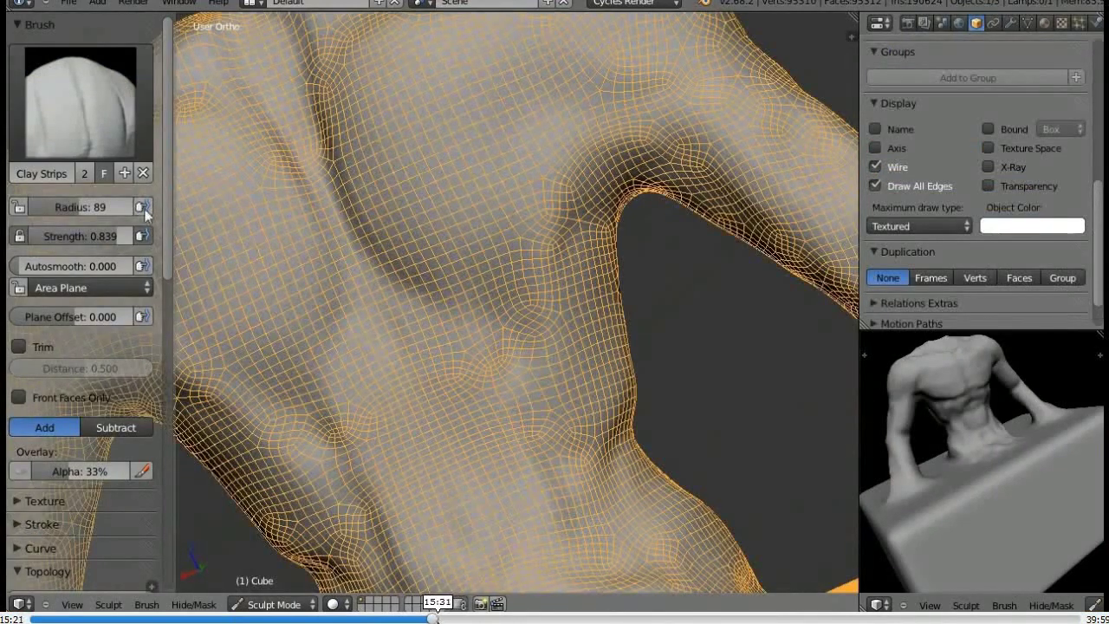
left_click(422, 618)
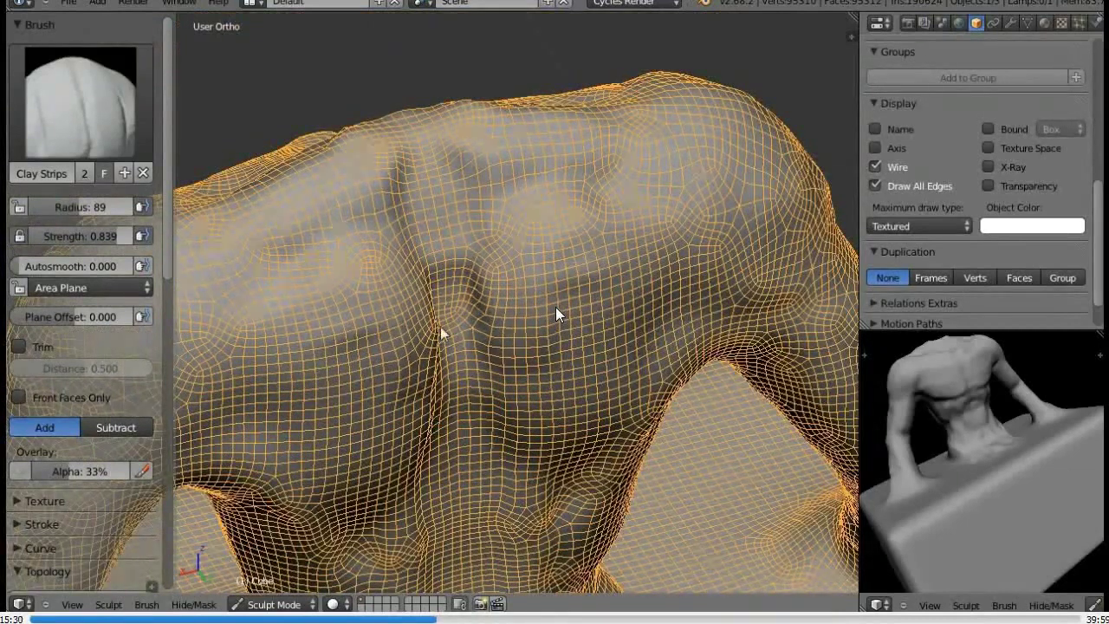
Orbit and zoom the preview view to inspect the figure's back
scroll(447, 303, "up", 3)
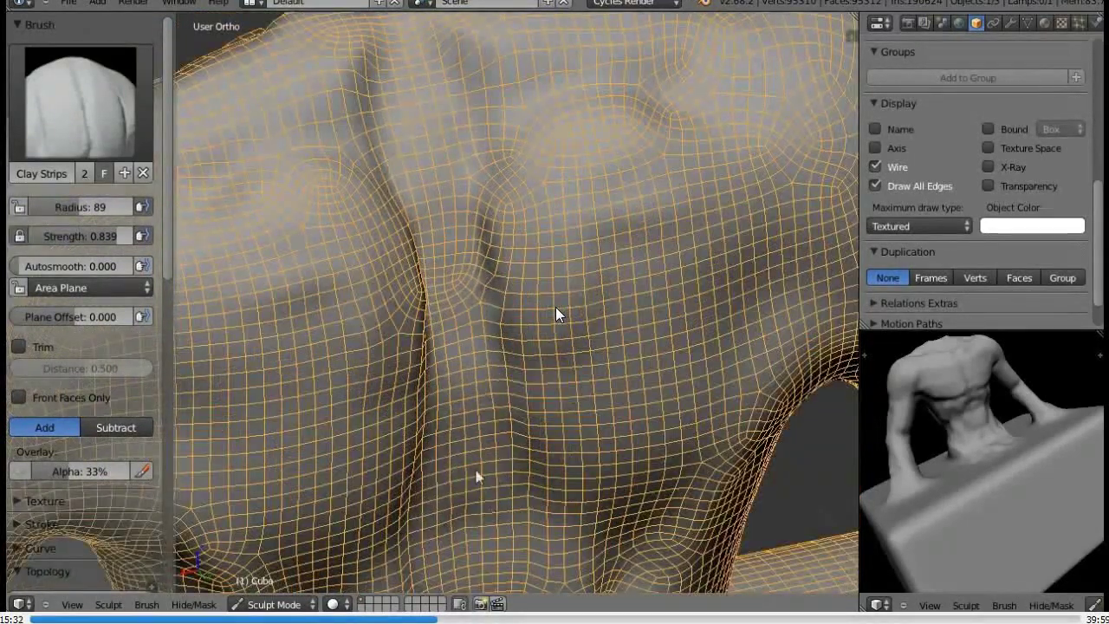
scroll(948, 457, "up", 5)
scroll(934, 546, "down", 5)
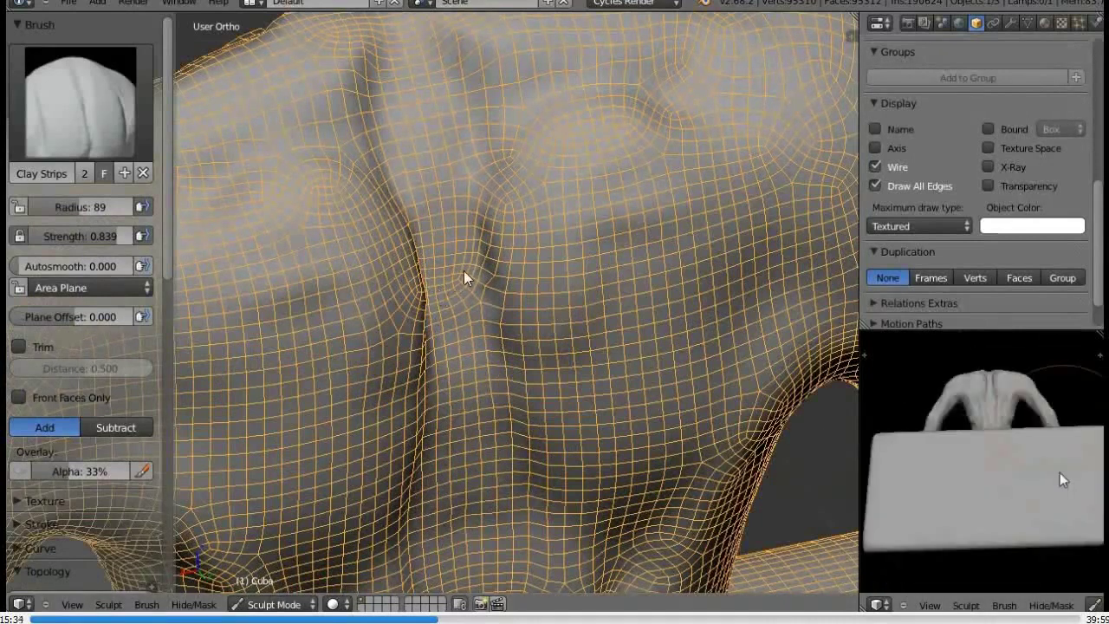
middle_click_drag(933, 545, 983, 471)
scroll(959, 557, "up", 6)
scroll(960, 557, "down", 3)
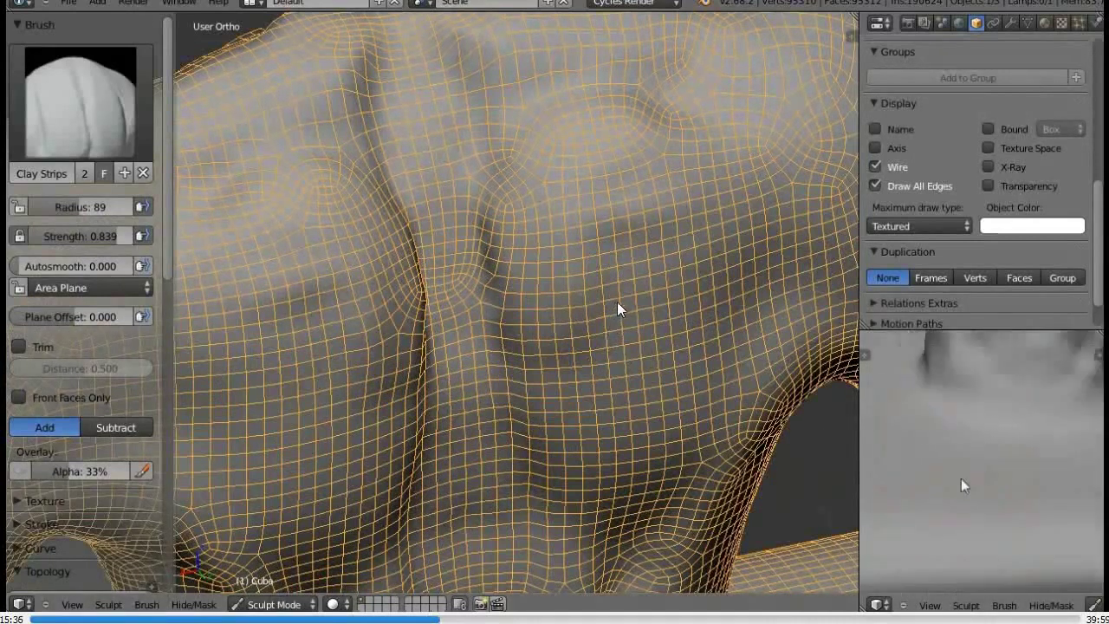
middle_click_drag(970, 520, 983, 440)
scroll(992, 465, "up", 3)
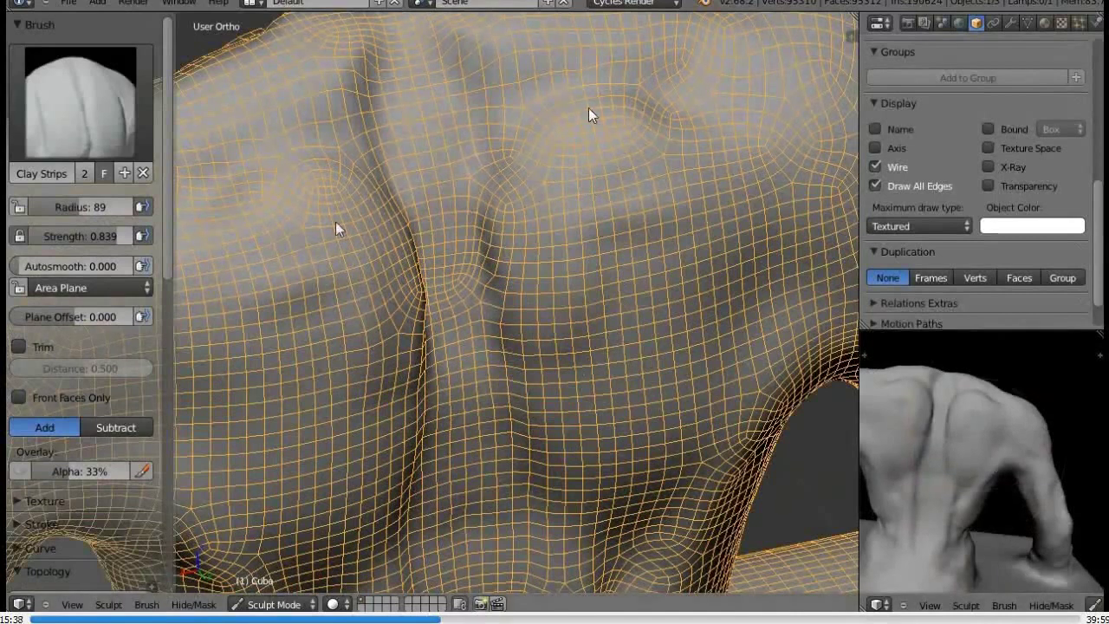
scroll(560, 124, "down", 2)
scroll(560, 124, "down", 2)
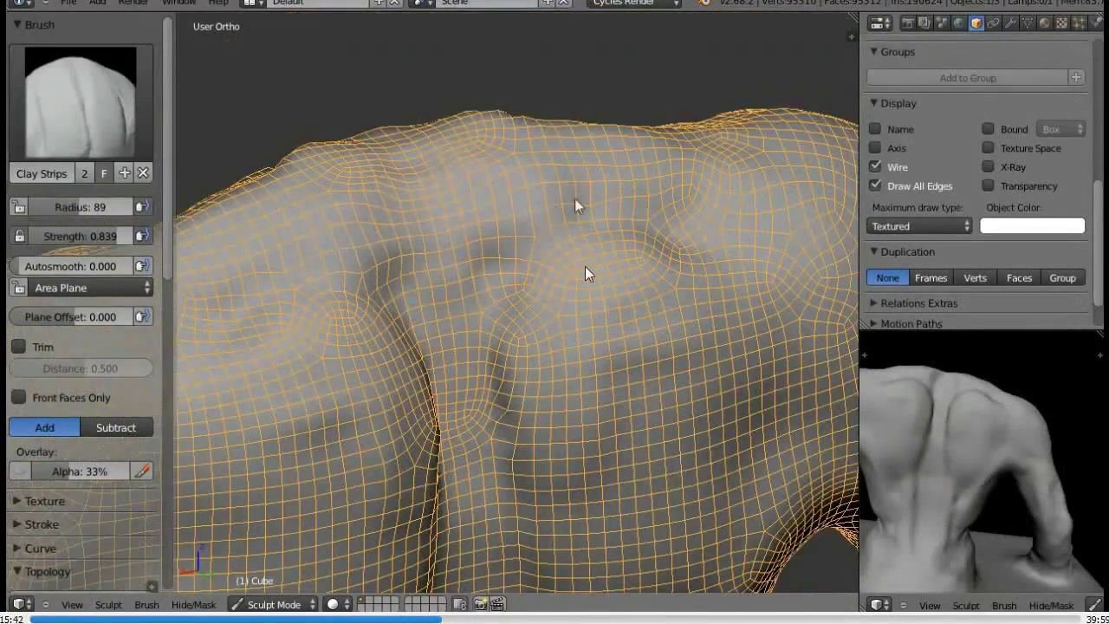
Build up muscle near the shoulder with Clay Strips, alternating with Smooth
mouse_move(383, 248)
middle_mouse_down()
mouse_move(520, 347)
mouse_move(559, 251)
middle_mouse_up()
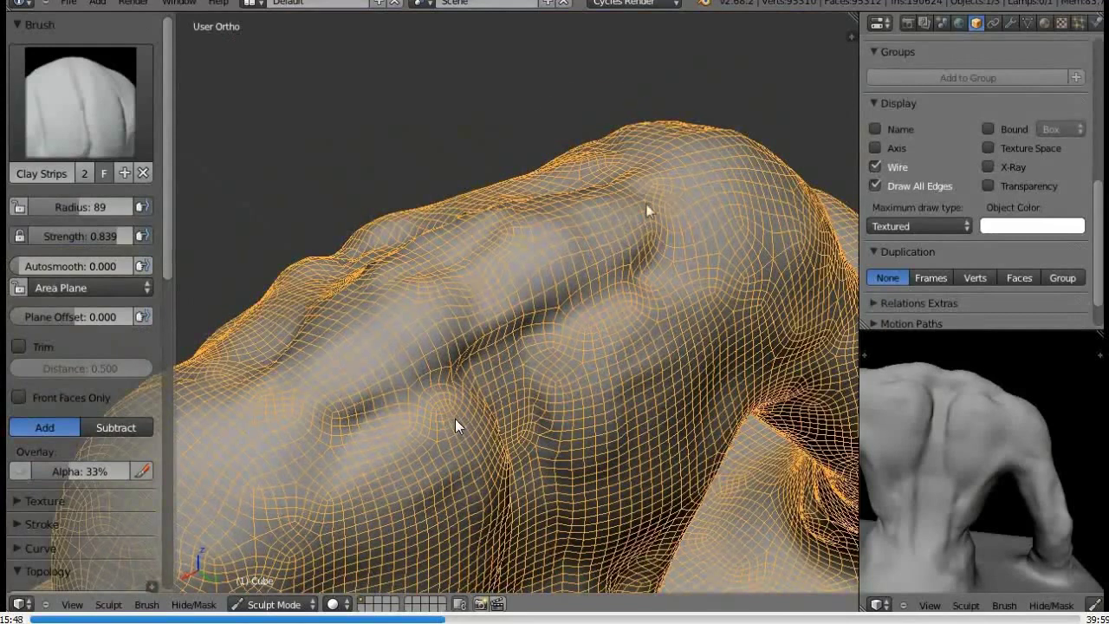
middle_click_drag(497, 390, 560, 257)
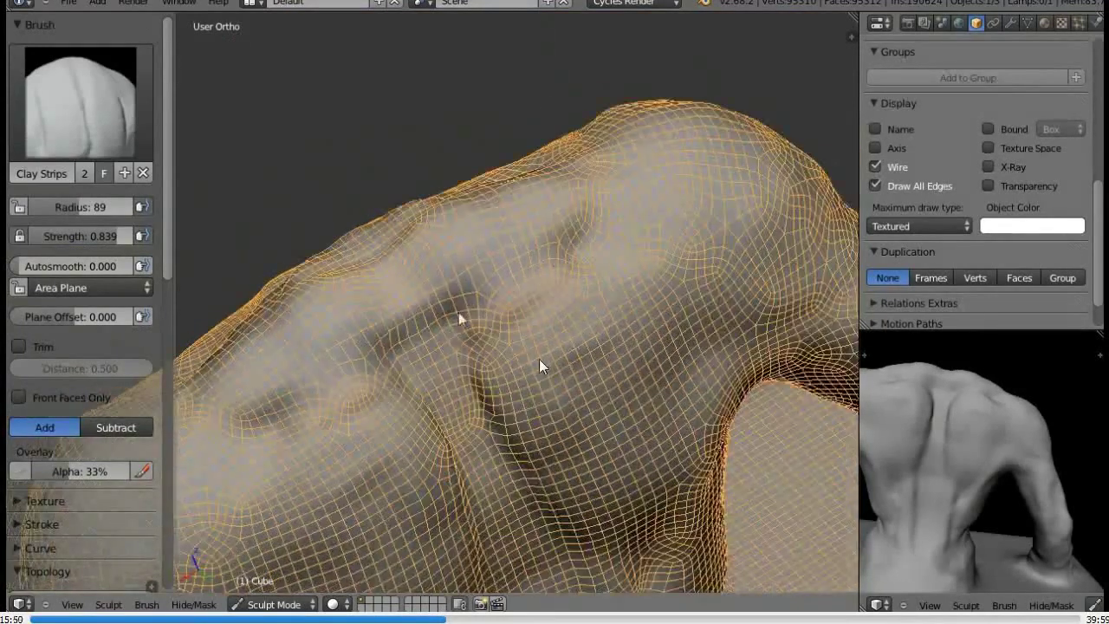
key("s")
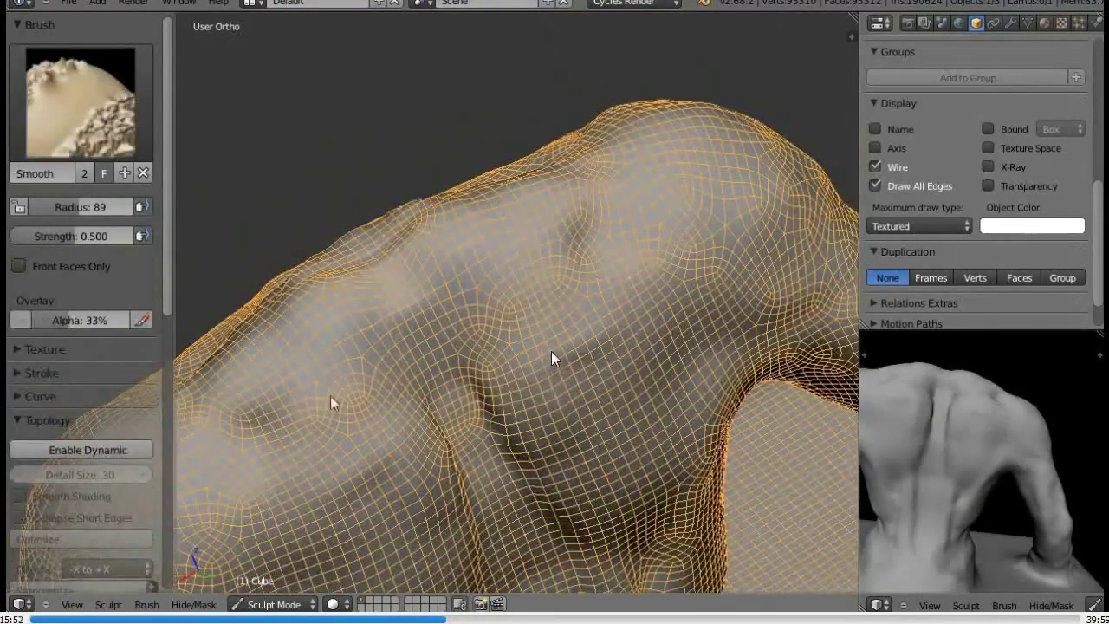
key("c")
left_click_drag(501, 314, 513, 324)
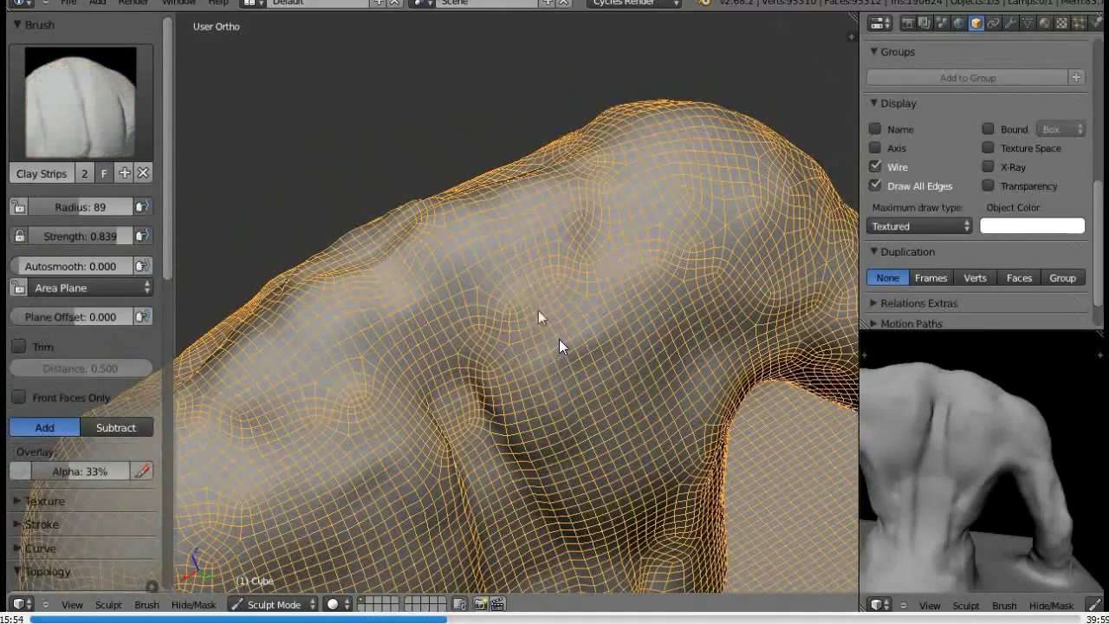
key("s")
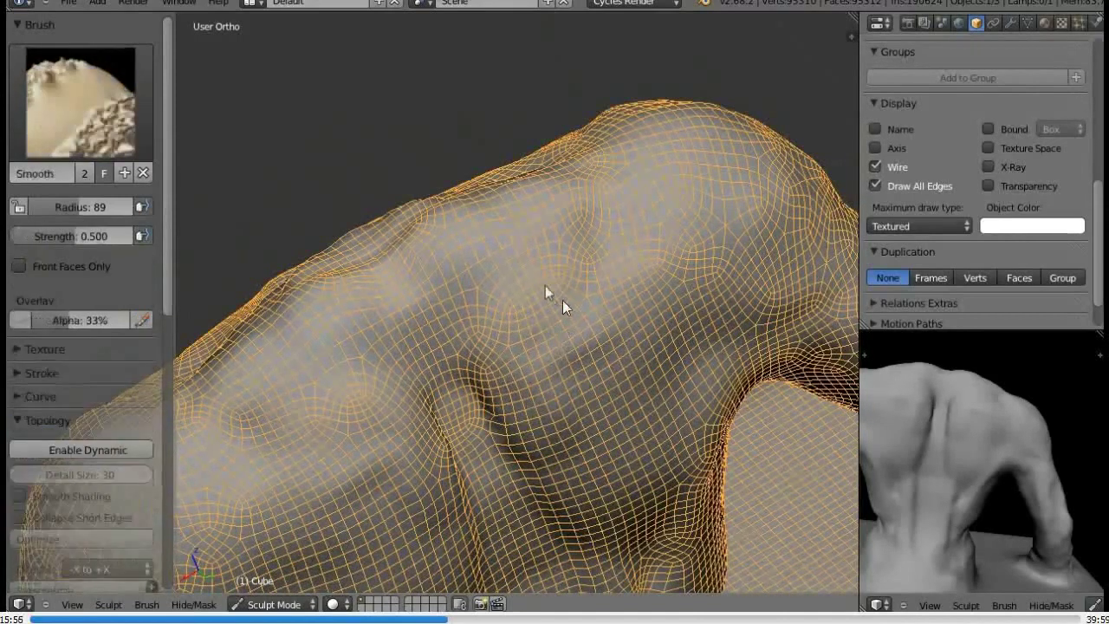
key("c")
middle_click_drag(268, 414, 478, 279)
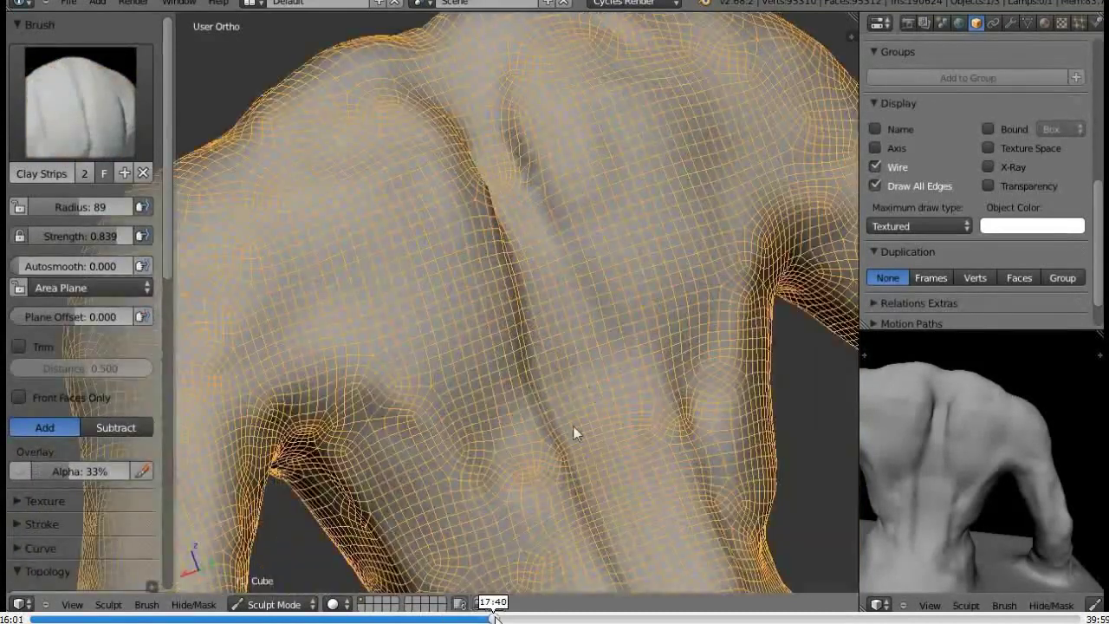
Skip ahead through the tutorial past the chest and abs work to the masking part
left_click(494, 617)
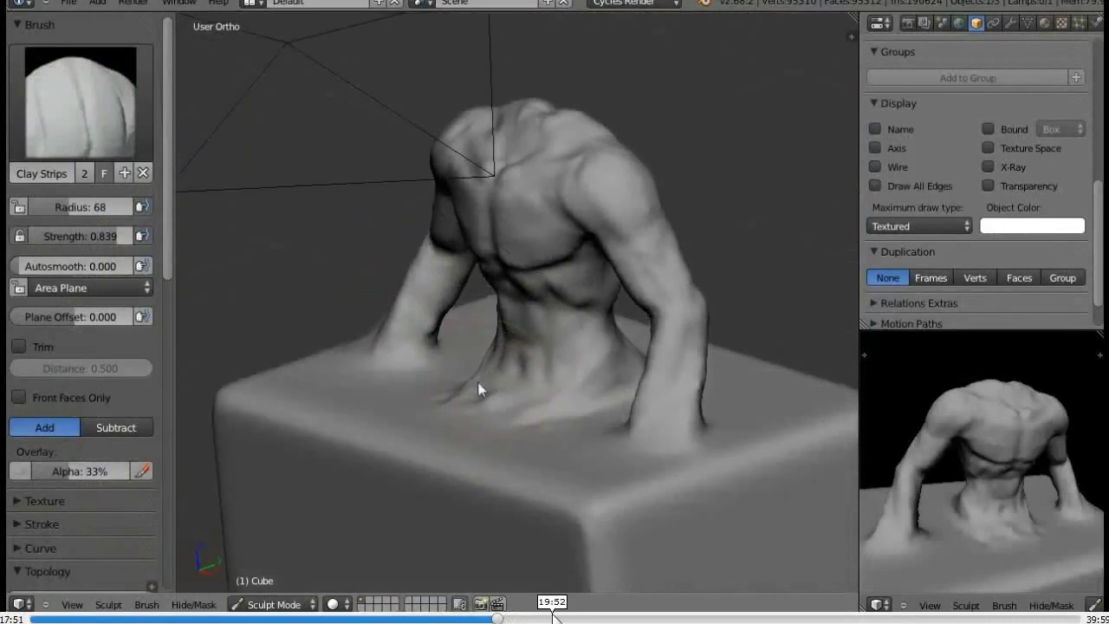
left_click(572, 617)
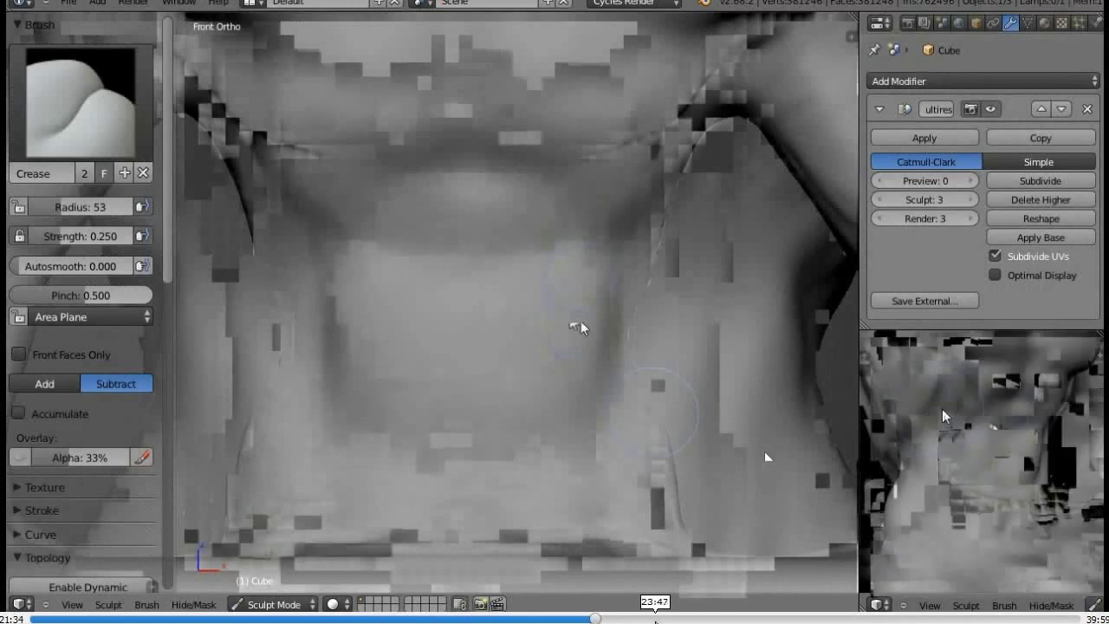
left_click(655, 621)
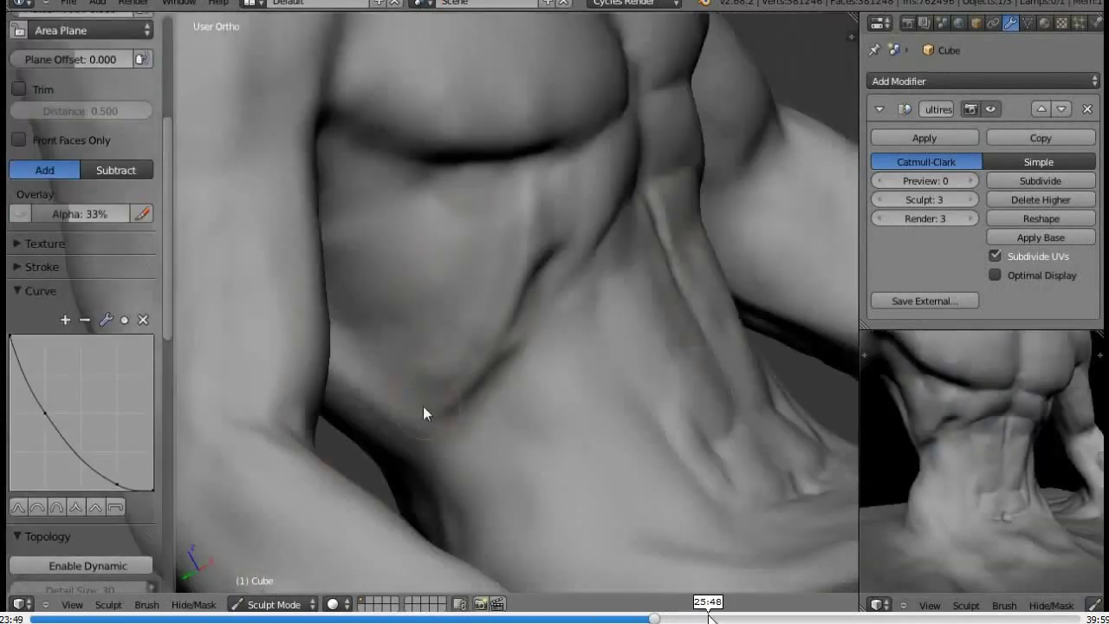
left_click(718, 620)
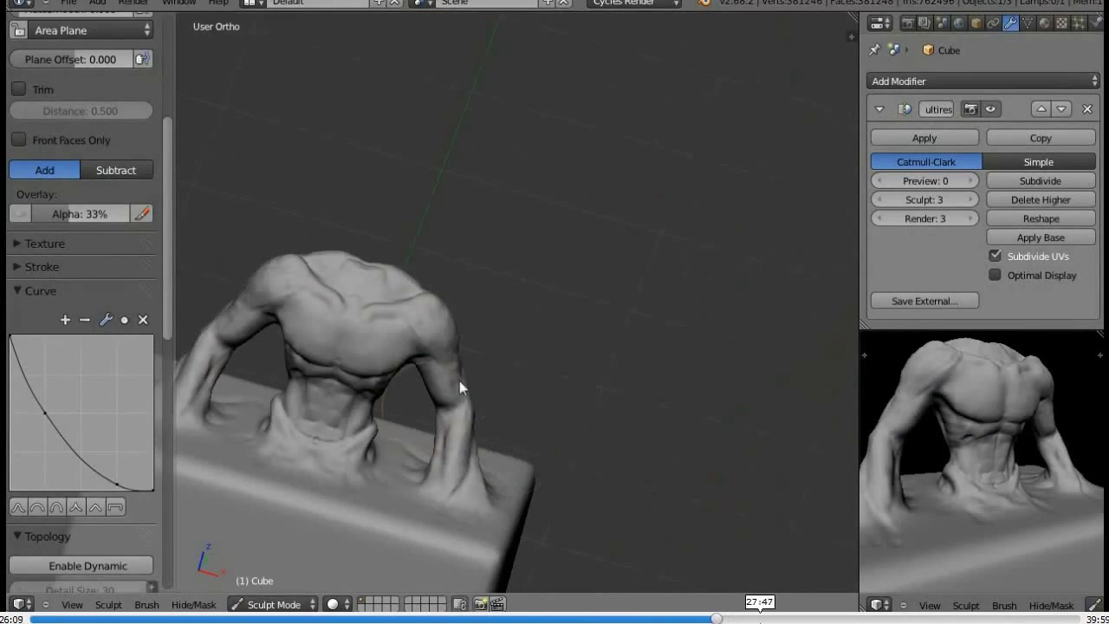
left_click(761, 620)
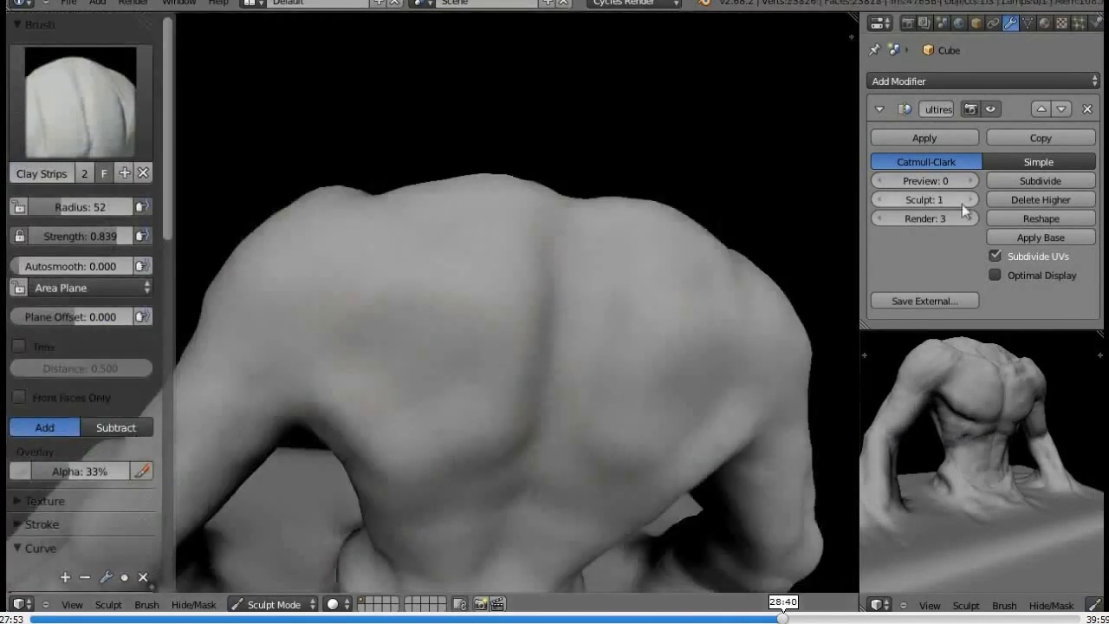
left_click(783, 620)
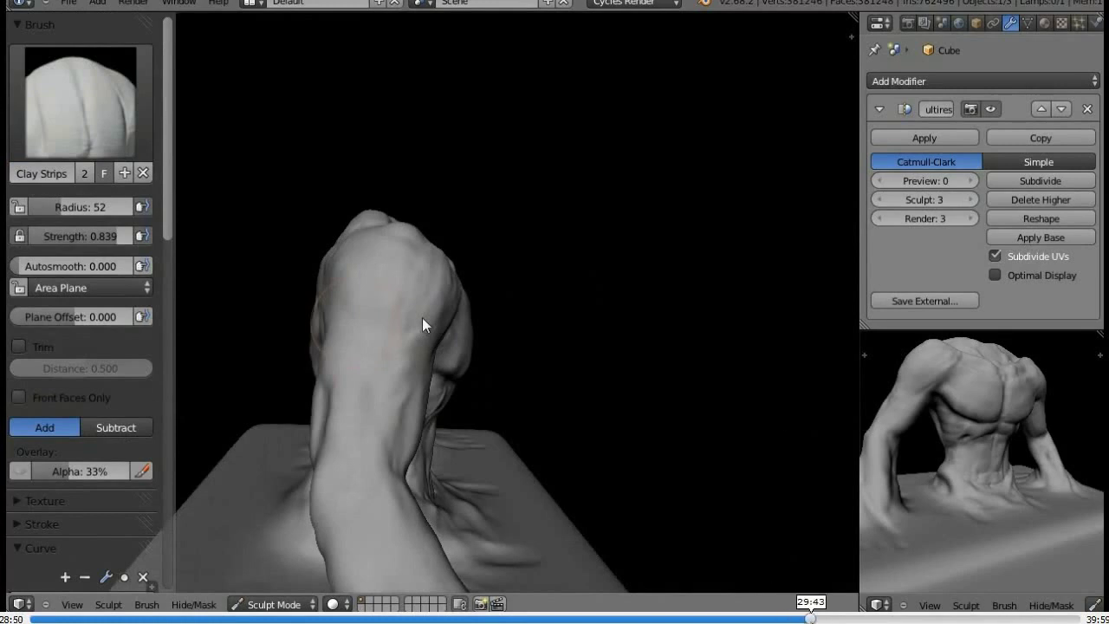
left_click(809, 620)
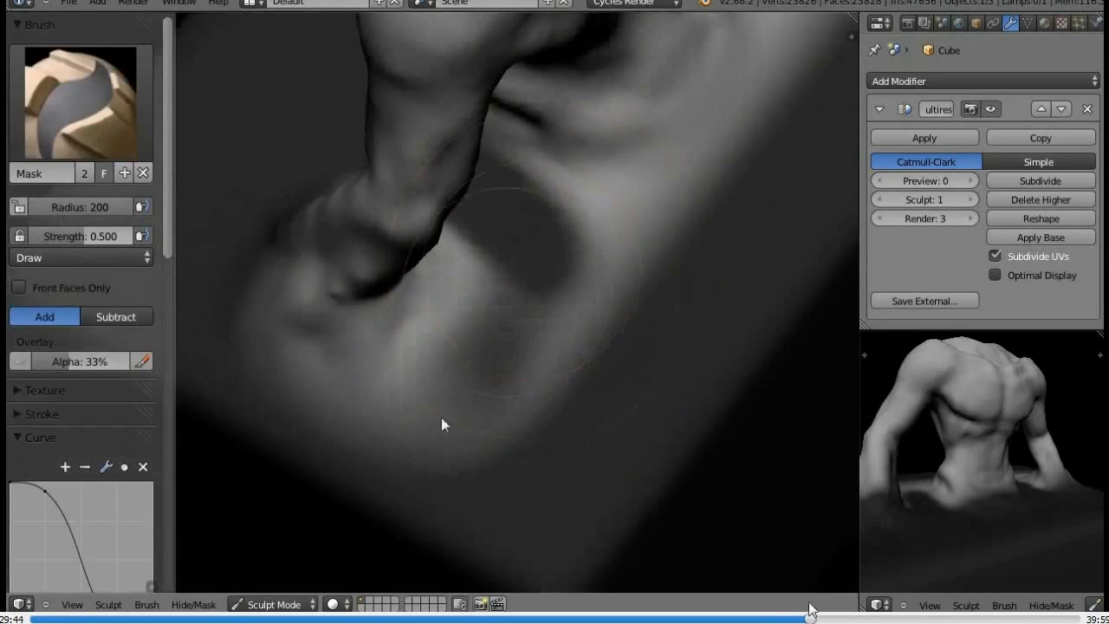
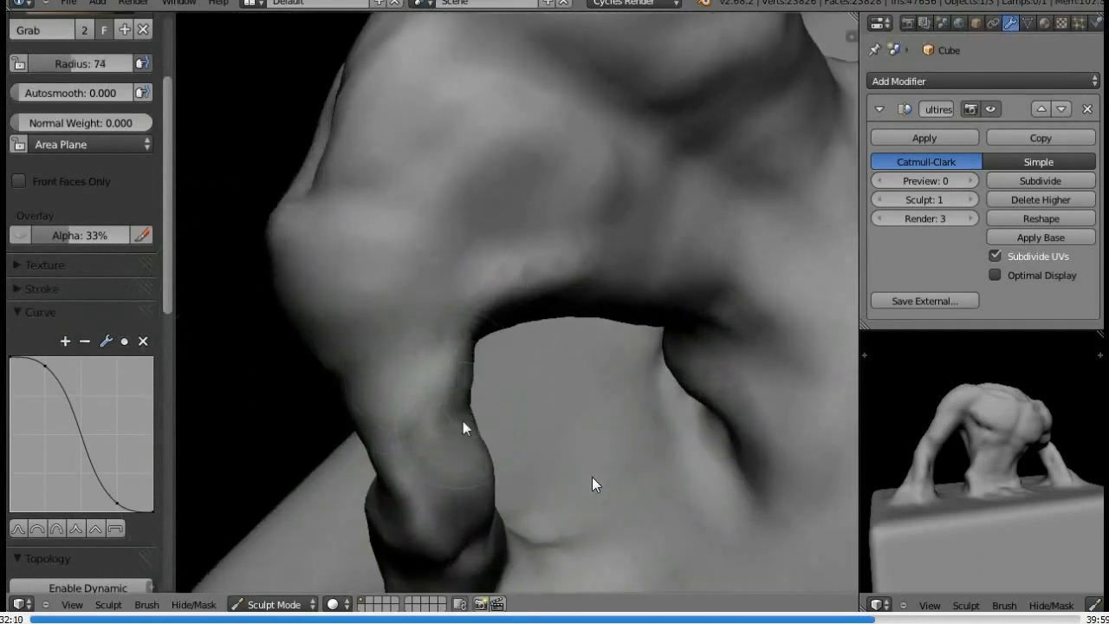
Orbit around the sculpted arm and torso and click along the bottom timeline bar
mouse_move(463, 425)
middle_mouse_down()
mouse_move(515, 334)
mouse_move(626, 268)
middle_mouse_up()
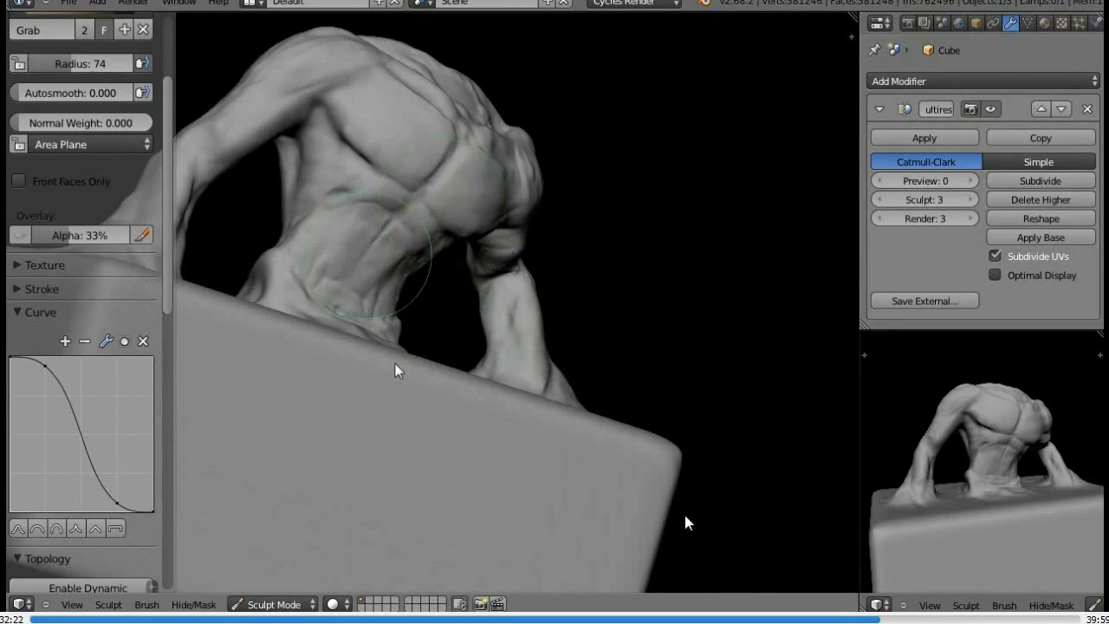
key("equal")
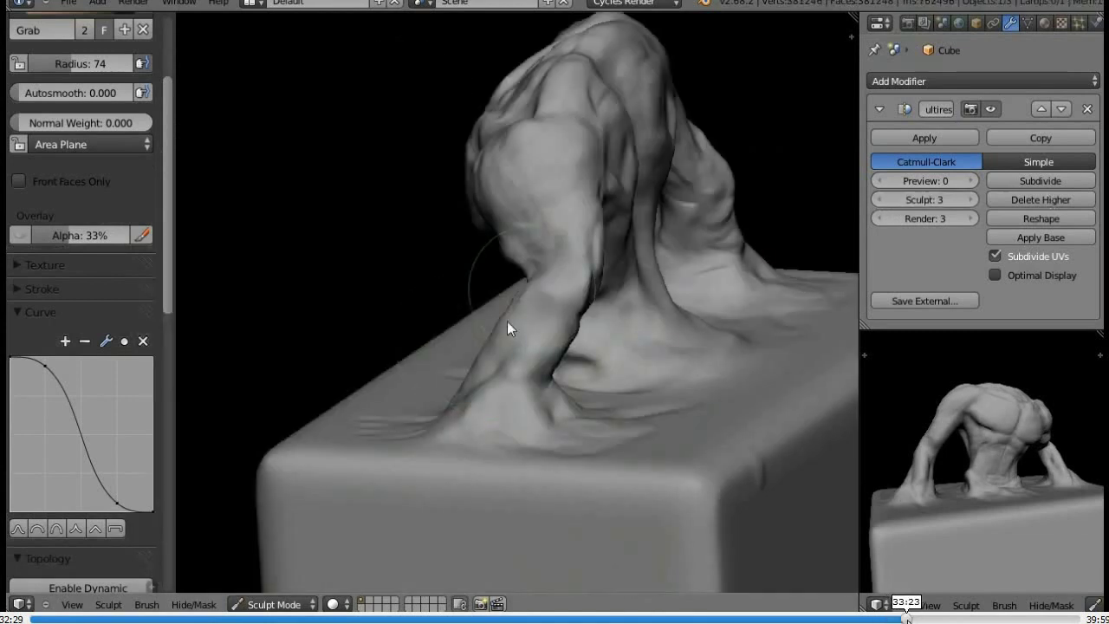
left_click_drag(907, 619, 929, 618)
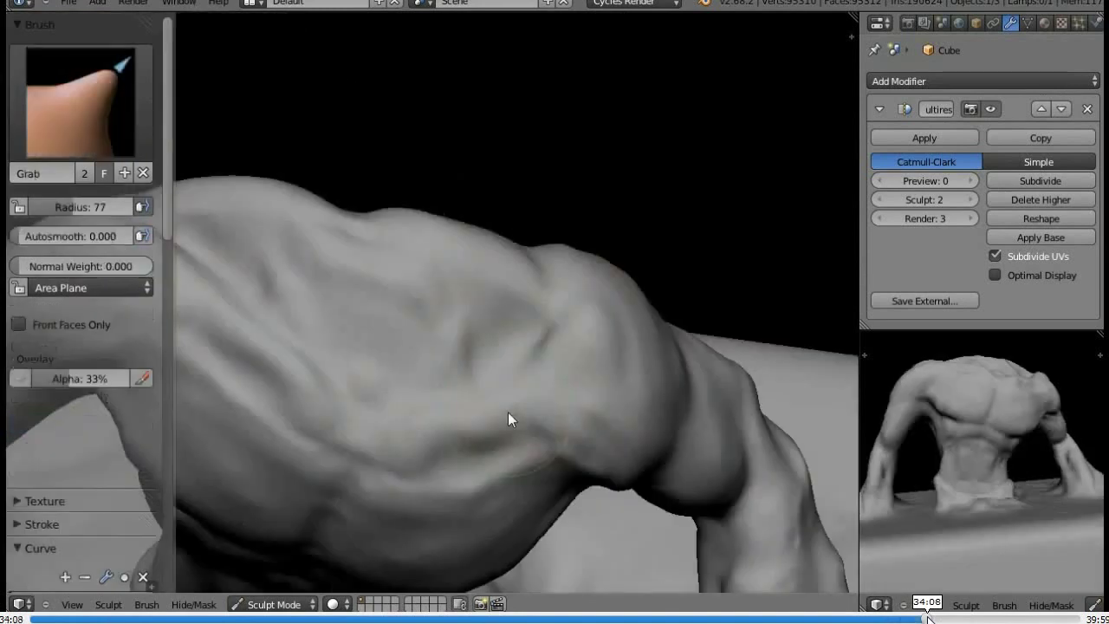
left_click(934, 619)
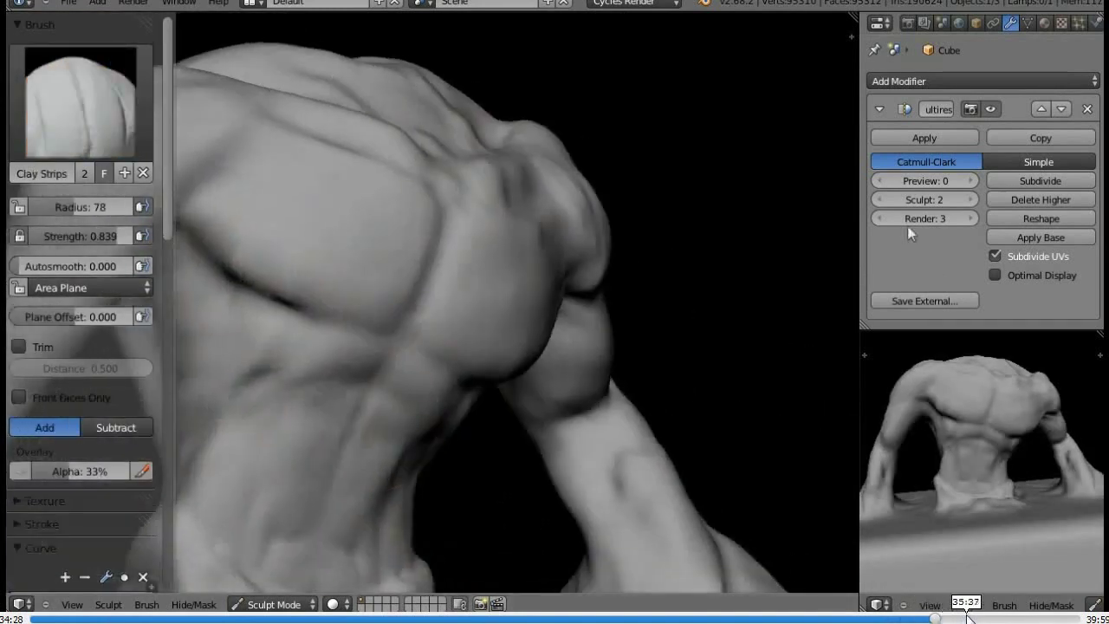
left_click(987, 619)
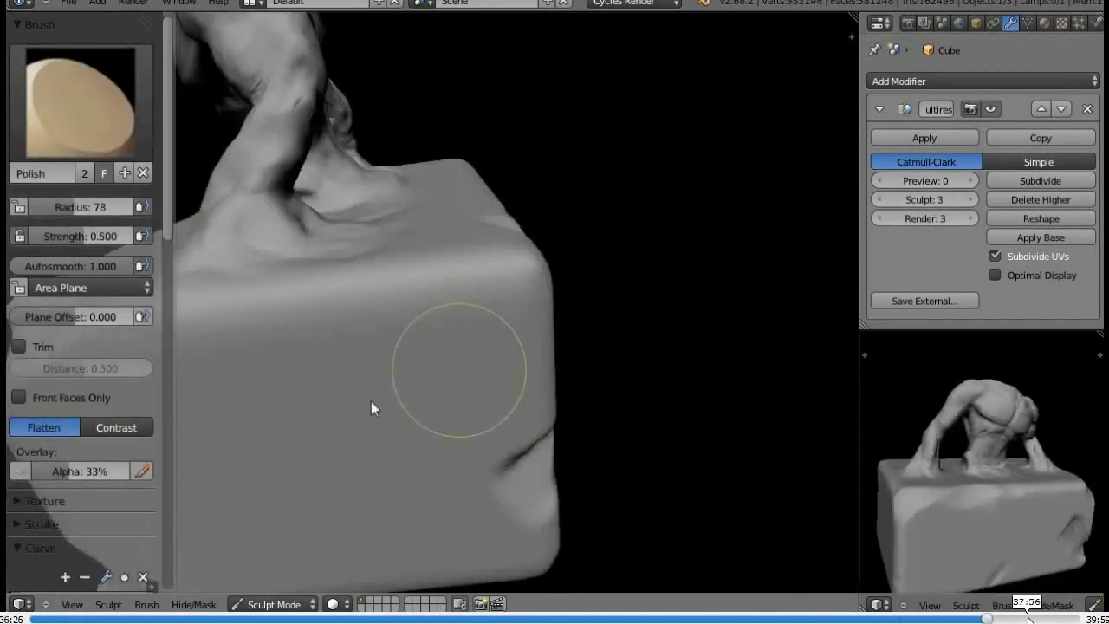
left_click(1032, 619)
left_click(1052, 619)
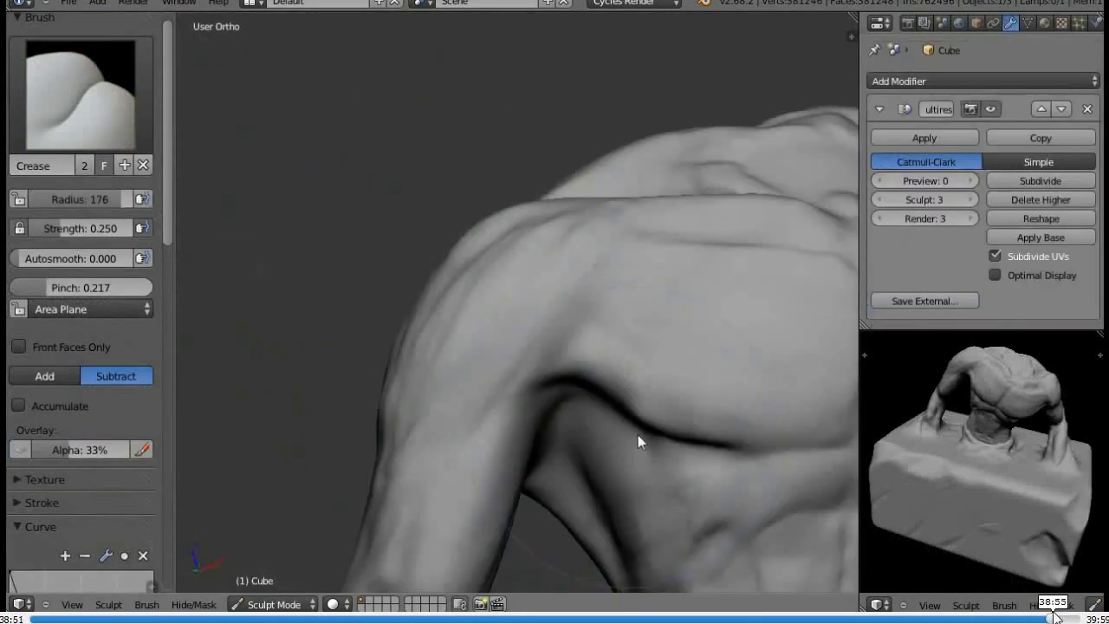
left_click(1068, 619)
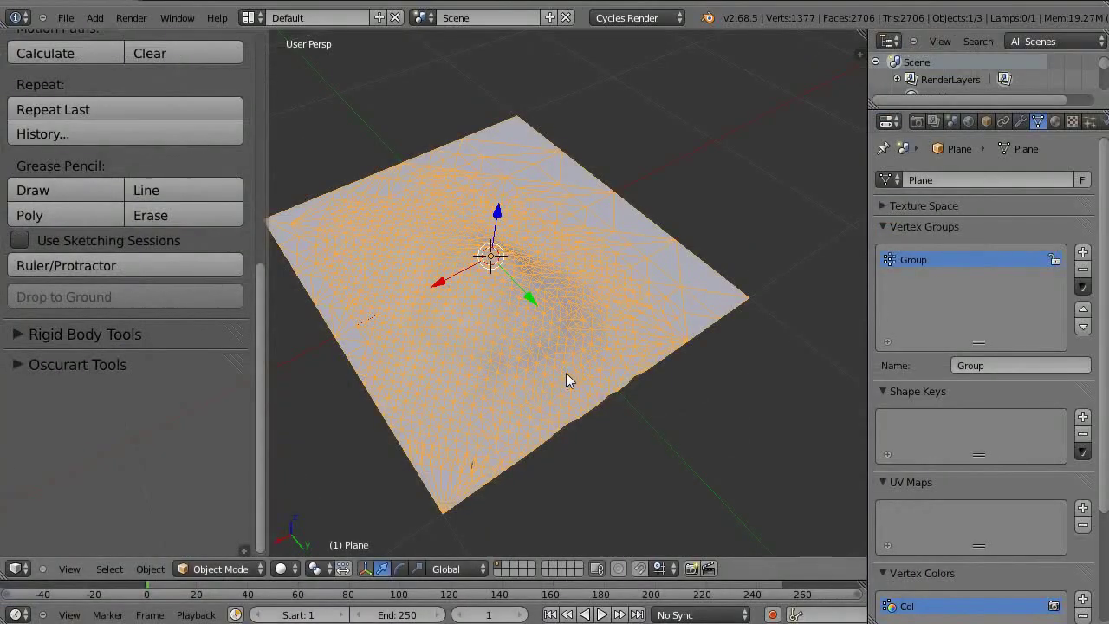
Orbit the plane to a top-down view and back to an oblique angle
middle_click_drag(566, 373, 510, 400)
middle_click_drag(569, 310, 528, 339)
key("space")
key("space")
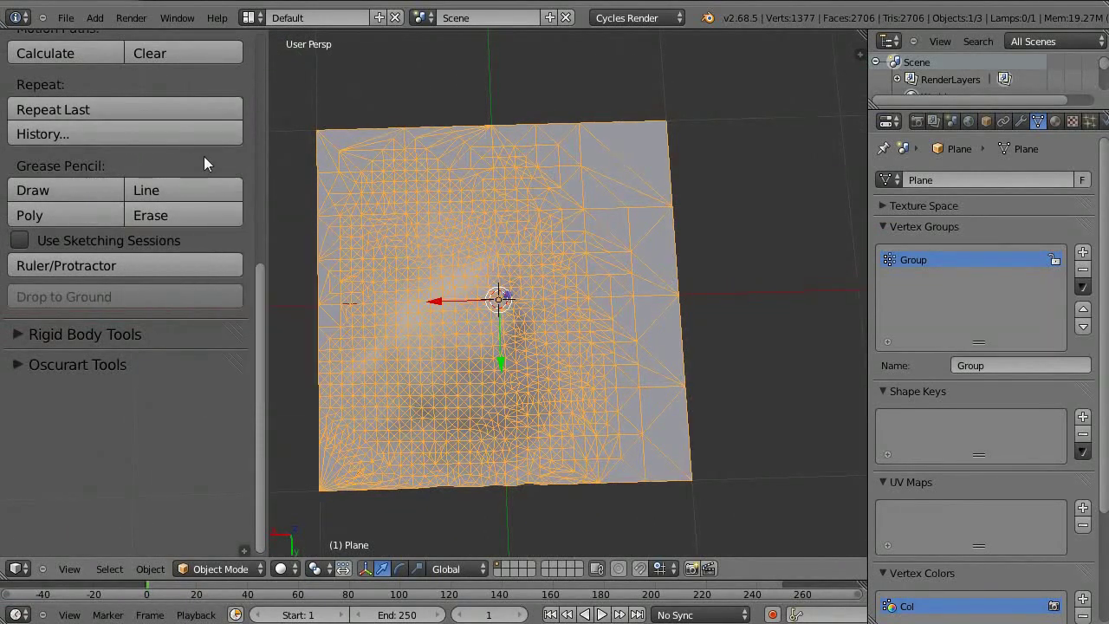
middle_click_drag(206, 144, 170, 193, "ctrl")
middle_click_drag(319, 211, 364, 286)
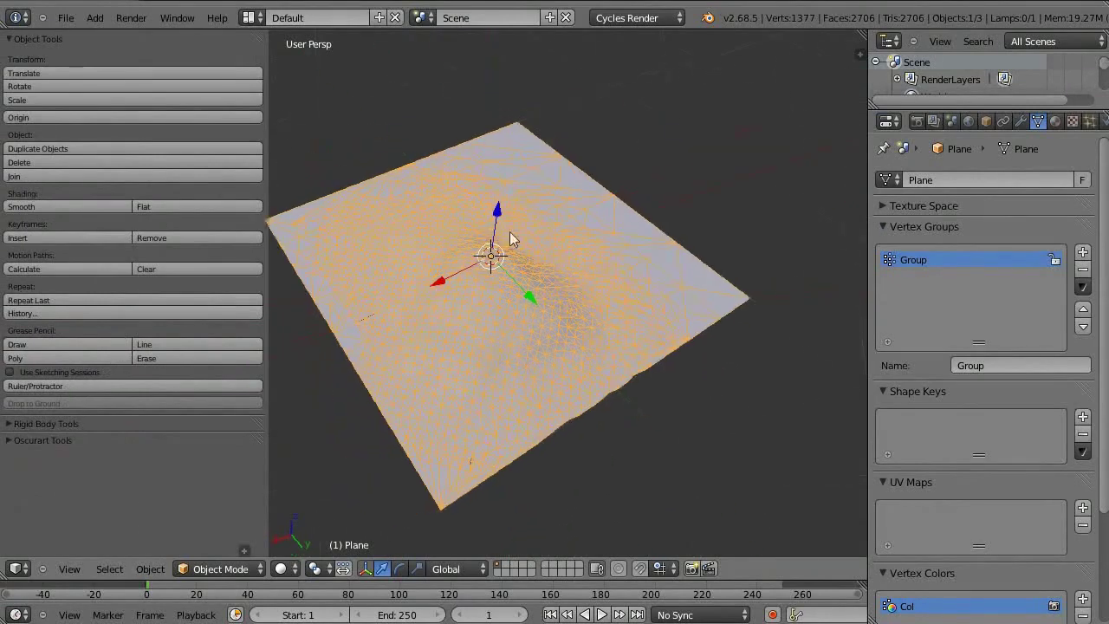
key("alt+a")
Switch the plane to Sculpt Mode and enable Dynamic Topology
left_click(221, 569)
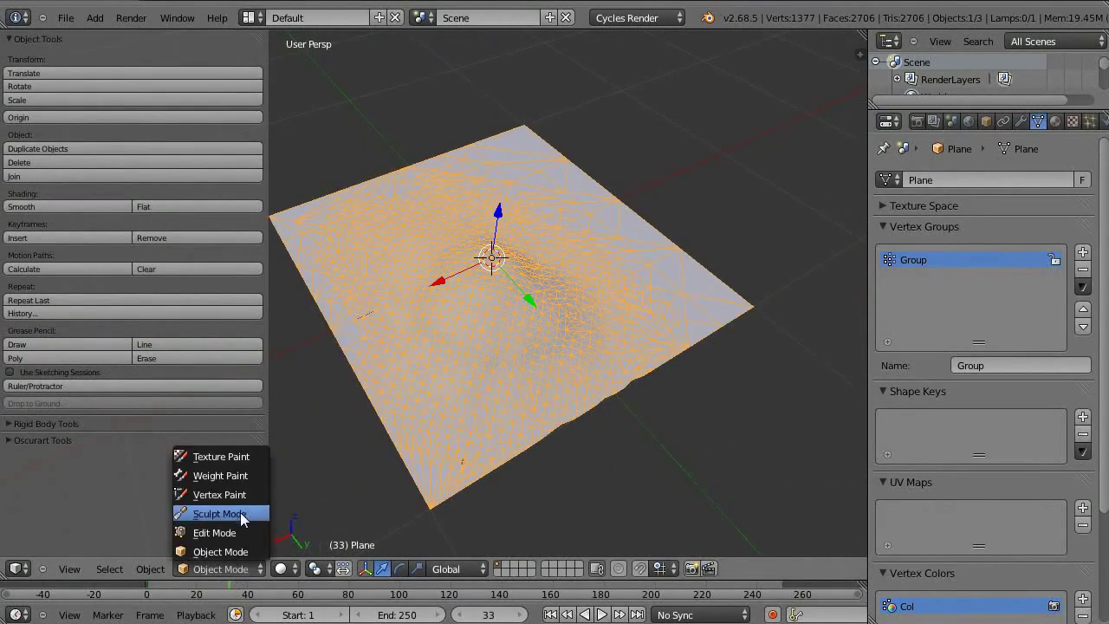
left_click(247, 513)
middle_click_drag(528, 326, 524, 300)
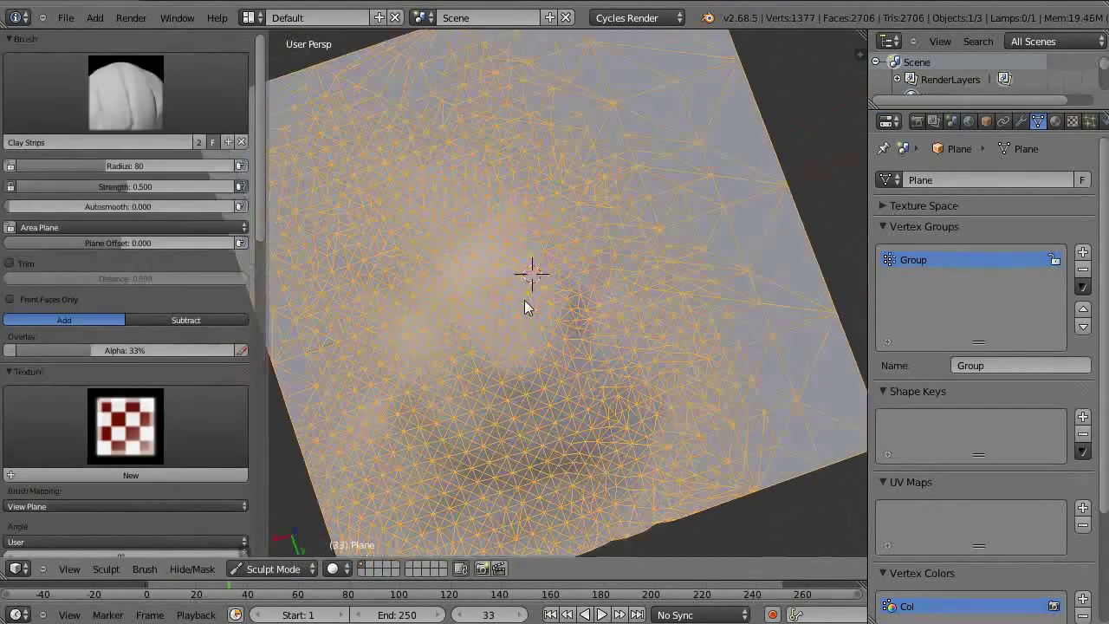
scroll(524, 300, "up", 3)
scroll(130, 454, "down", 5)
scroll(141, 464, "down", 5)
scroll(111, 442, "down", 5)
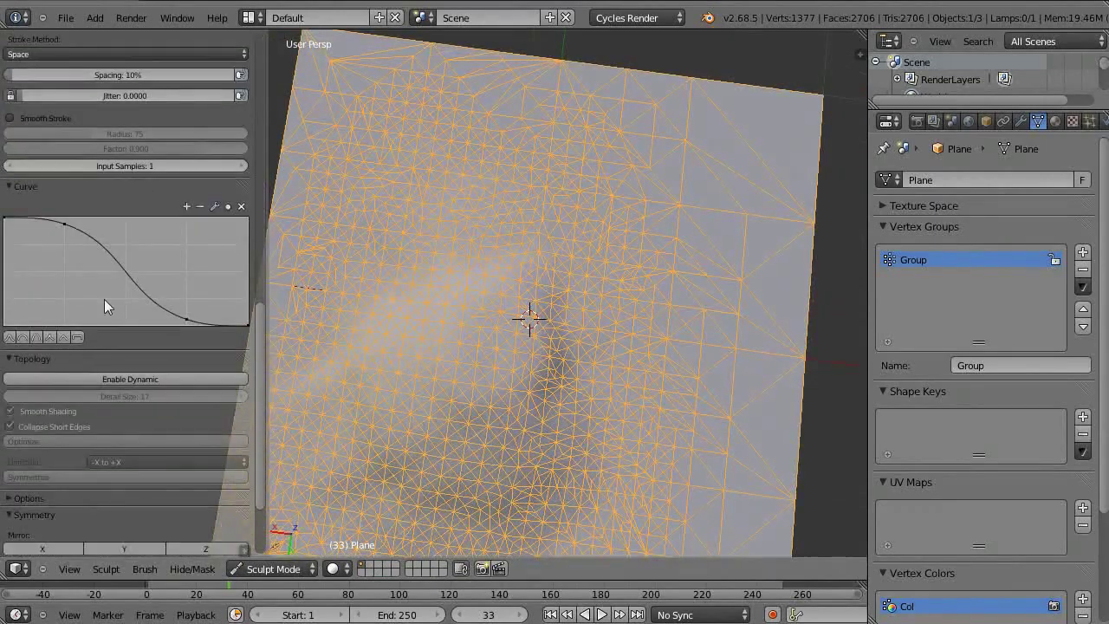
left_click(121, 378)
left_click(215, 379)
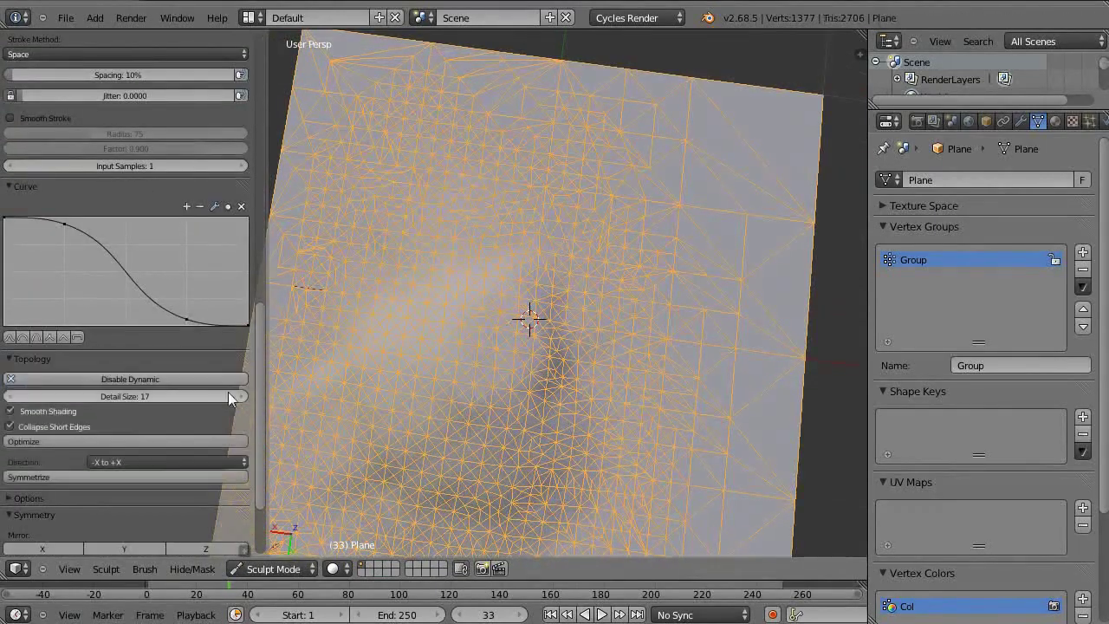
Sculpt several strokes across the plane, raising its vertex count from 1377 to 3055
middle_click_drag(524, 372, 613, 310)
left_click_drag(614, 310, 657, 274)
scroll(625, 296, "up", 2)
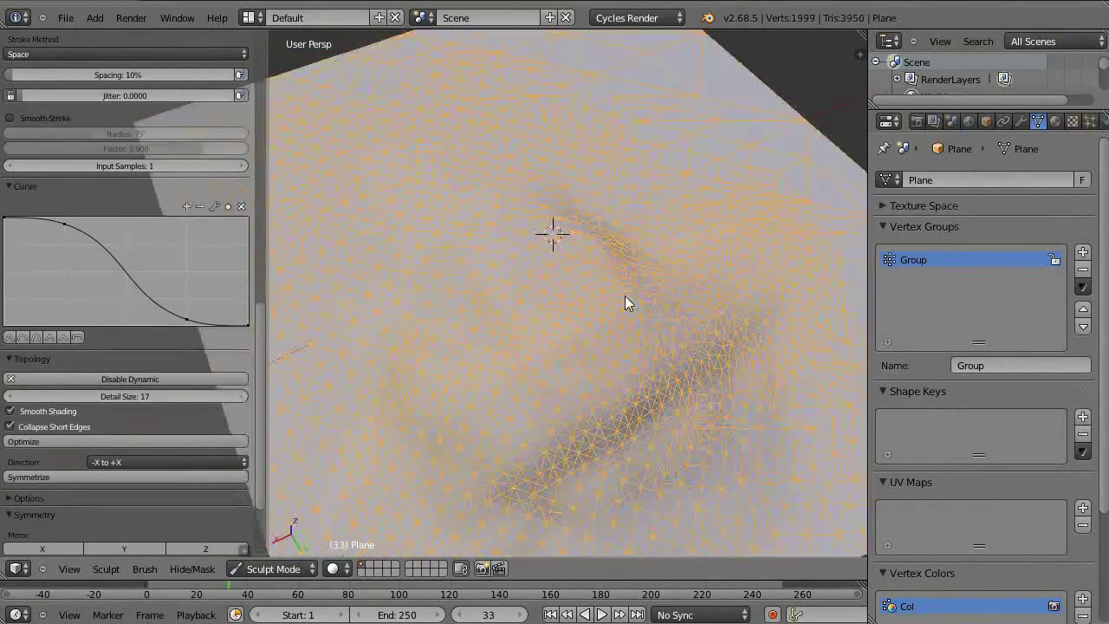
scroll(625, 295, "up", 2)
left_click_drag(484, 400, 676, 260)
scroll(676, 260, "down", 5)
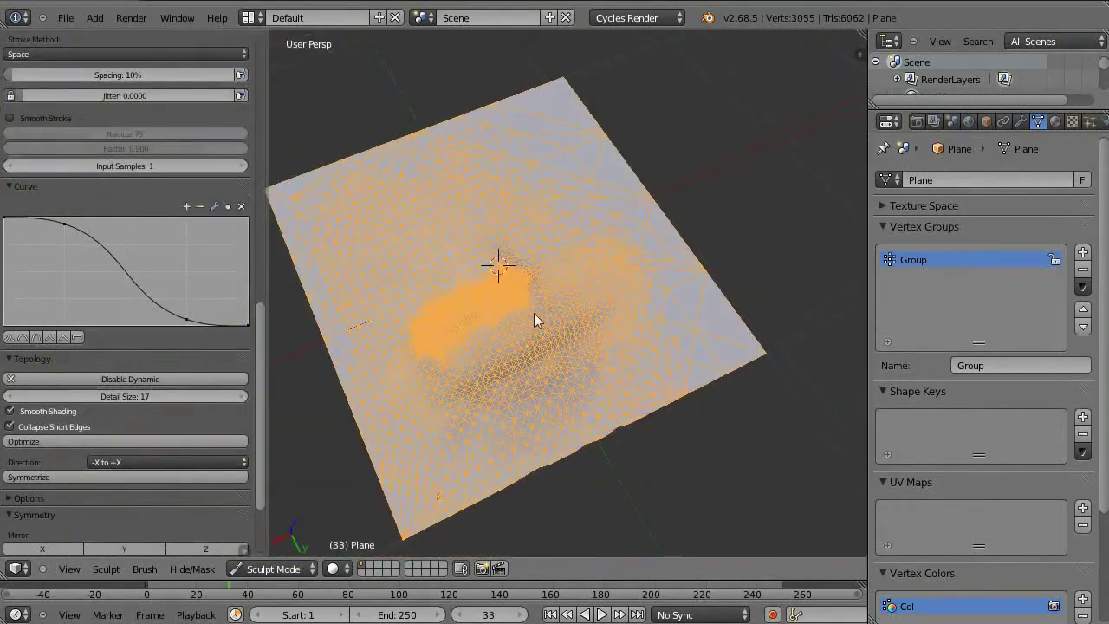
key("Tab")
key("Tab")
left_click(273, 569)
Delete the sculpted plane and add a new mesh plane
left_click(256, 549)
key("x")
left_click(520, 329)
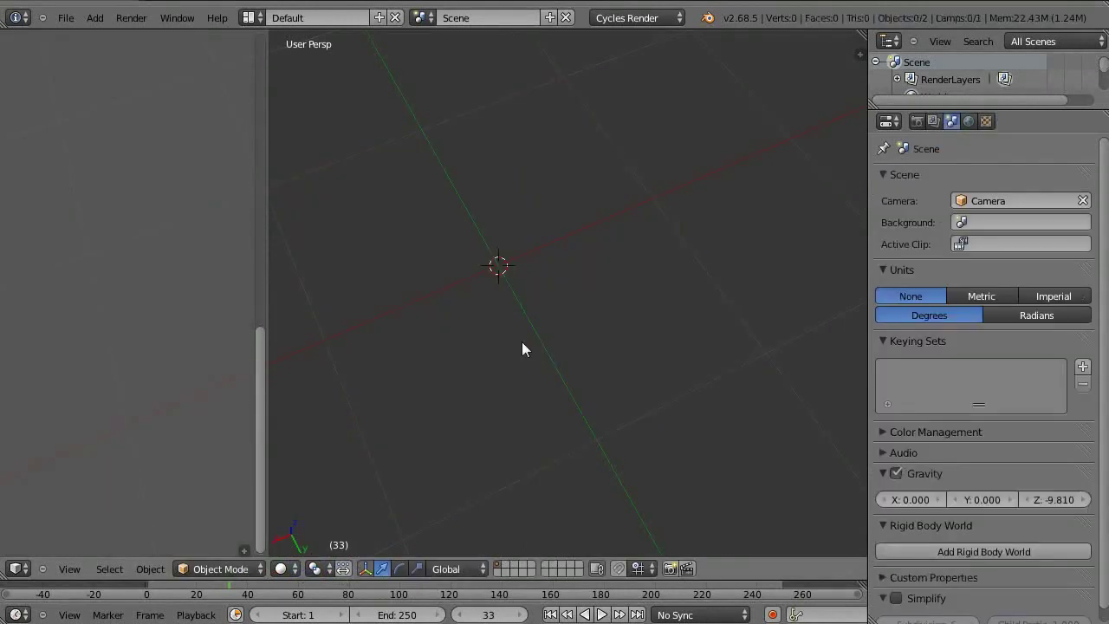
key("shift+a")
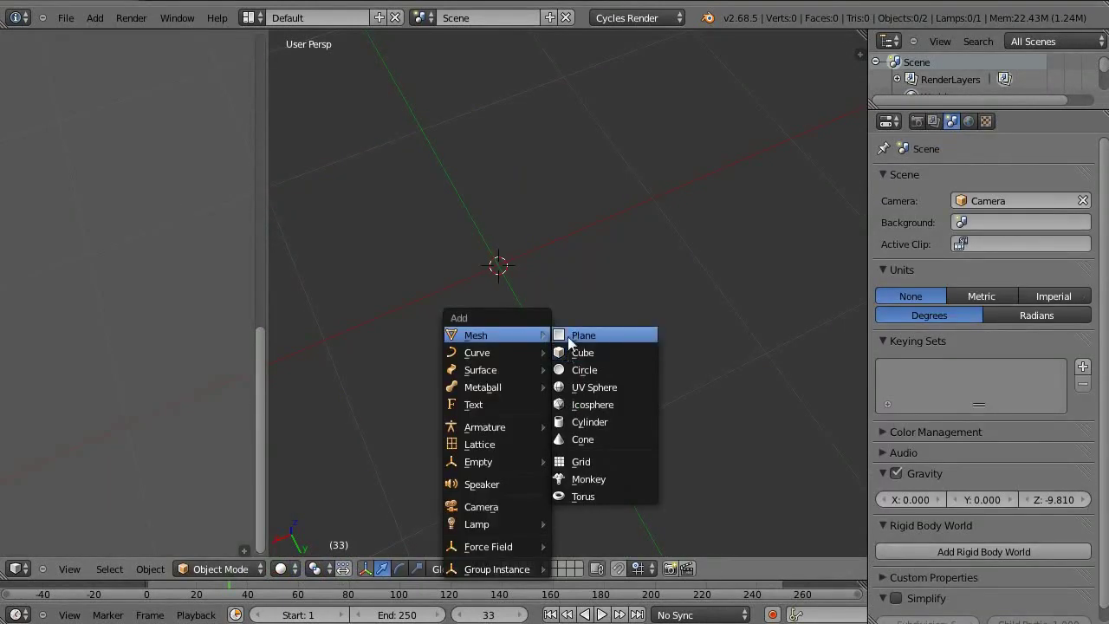
left_click(567, 336)
Subdivide the new plane twice in Edit Mode into a 4×4 grid of faces
middle_click_drag(495, 280, 555, 262)
key("Tab")
scroll(554, 299, "down", 3)
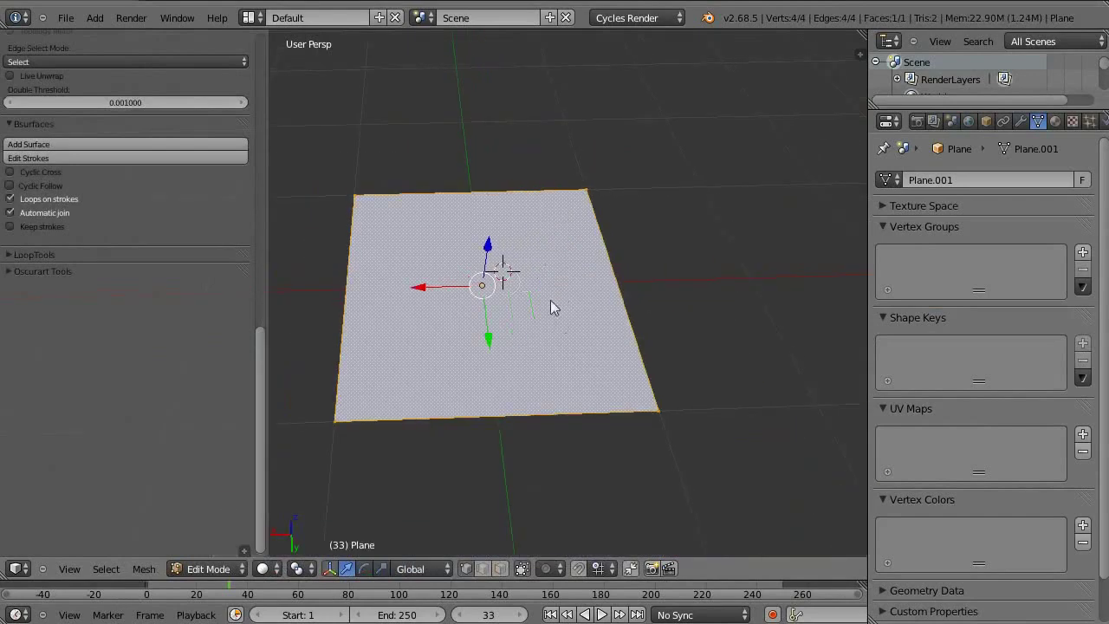
key("w")
left_click(515, 232)
left_click(516, 233)
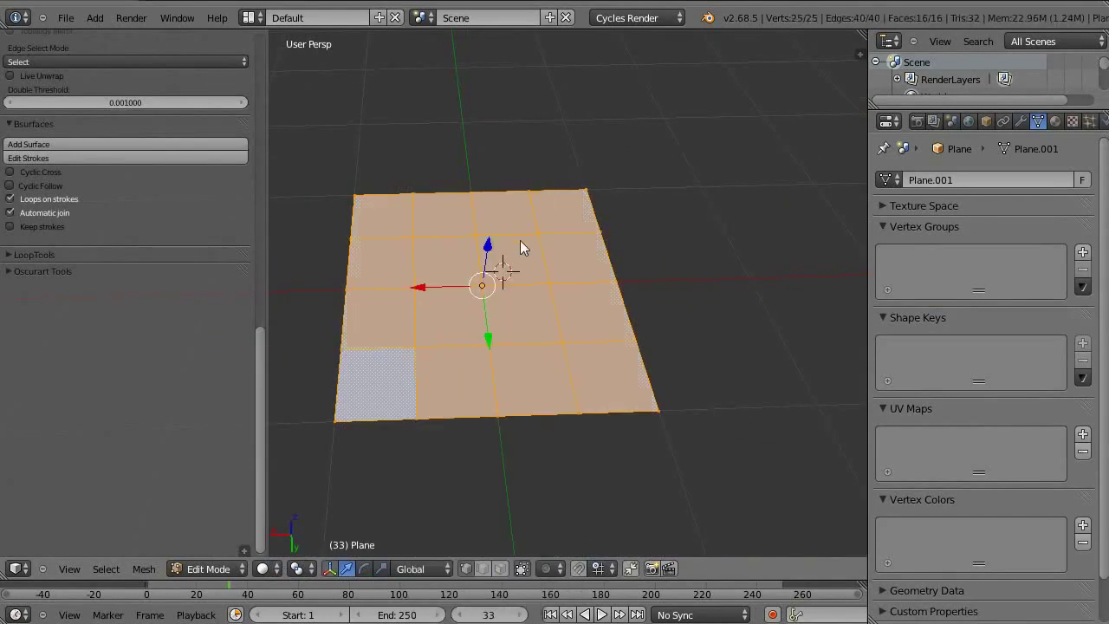
right_click(496, 285)
right_click(510, 366, "shift")
right_click(575, 275, "shift")
key("w")
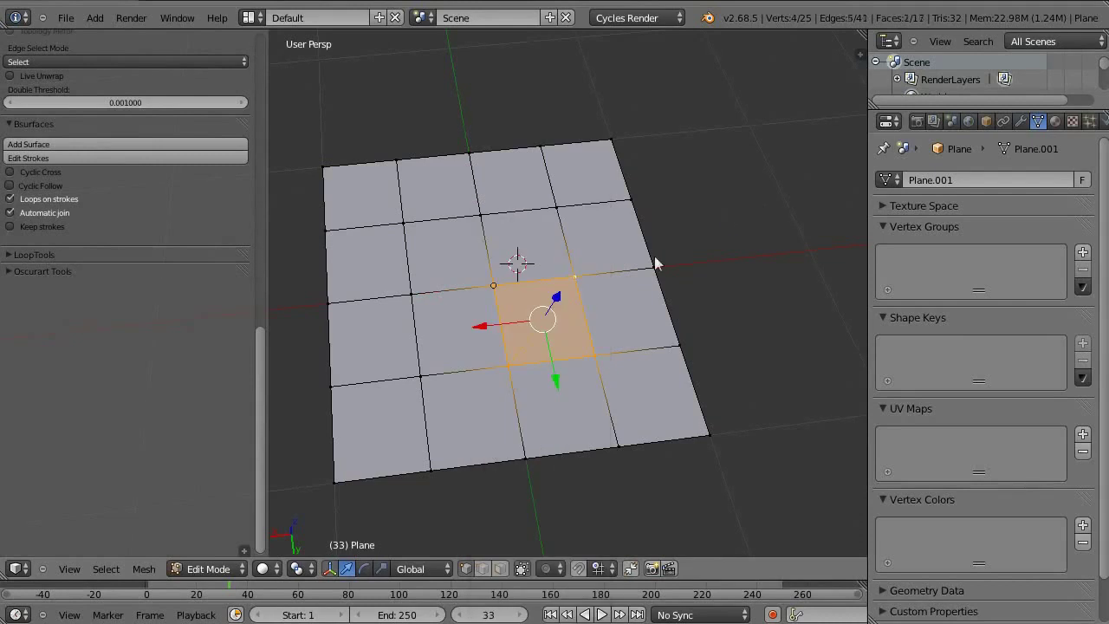
key("Tab")
Turn on Wire and All Edges display for the plane in Object properties
left_click(1021, 121)
left_click(1040, 180)
left_click(986, 121)
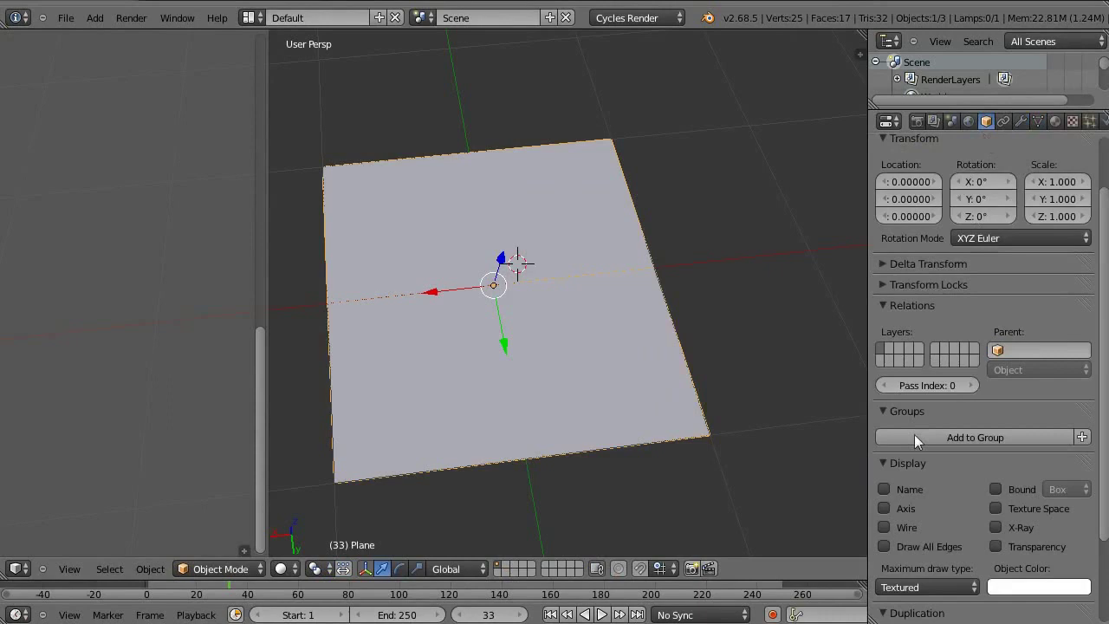
scroll(914, 437, "down", 2)
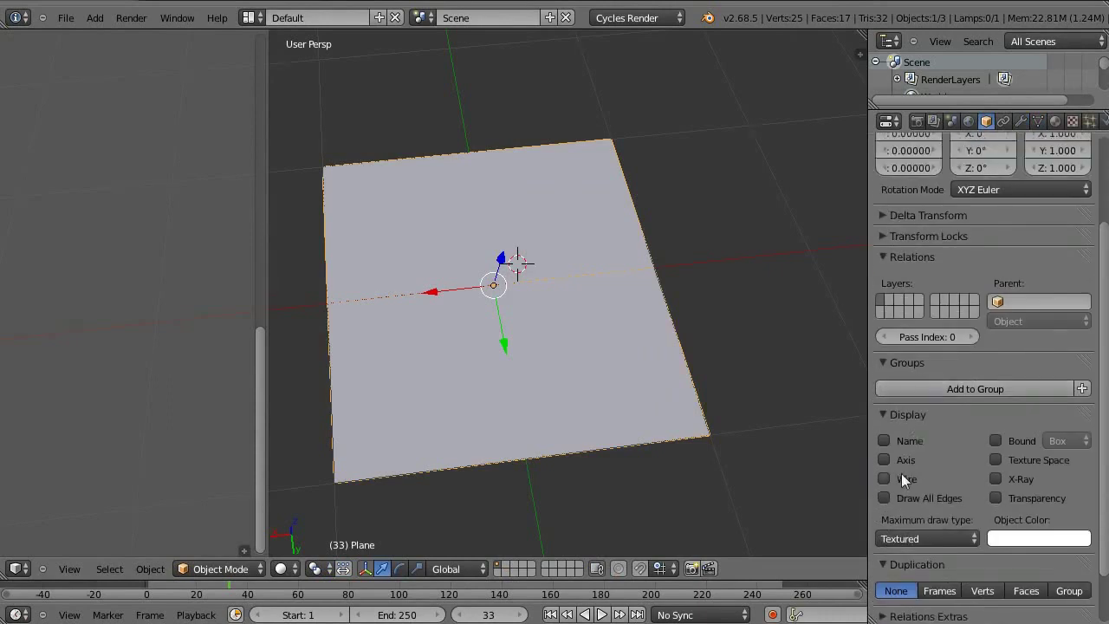
left_click(1019, 122)
left_click(990, 182)
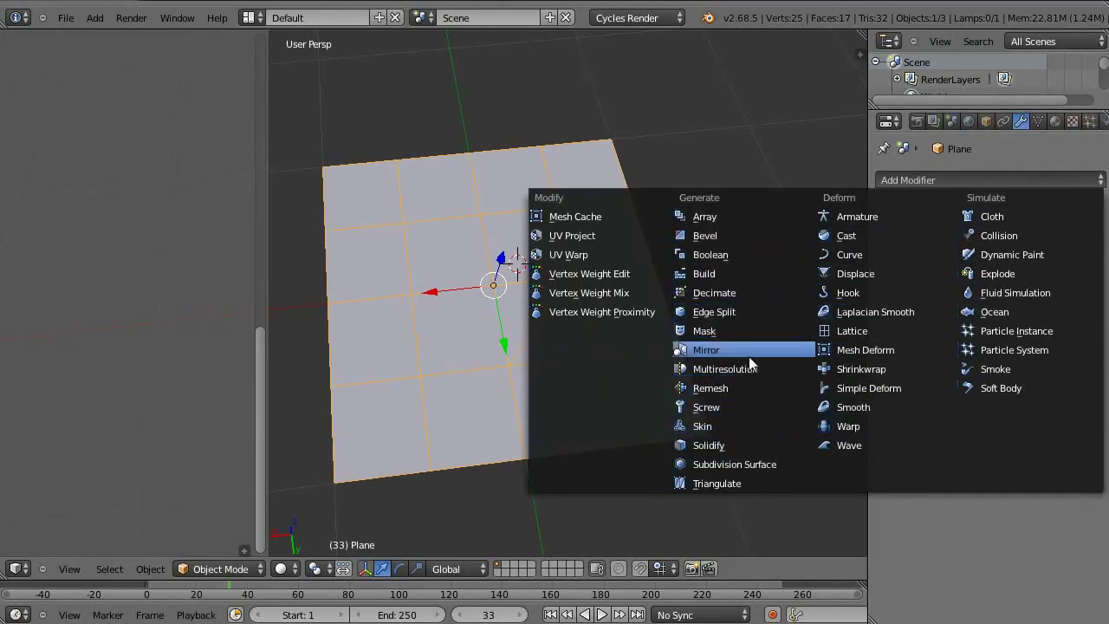
Add a Multiresolution modifier subdivided to level 3, then switch the plane to Sculpt Mode
left_click(726, 369)
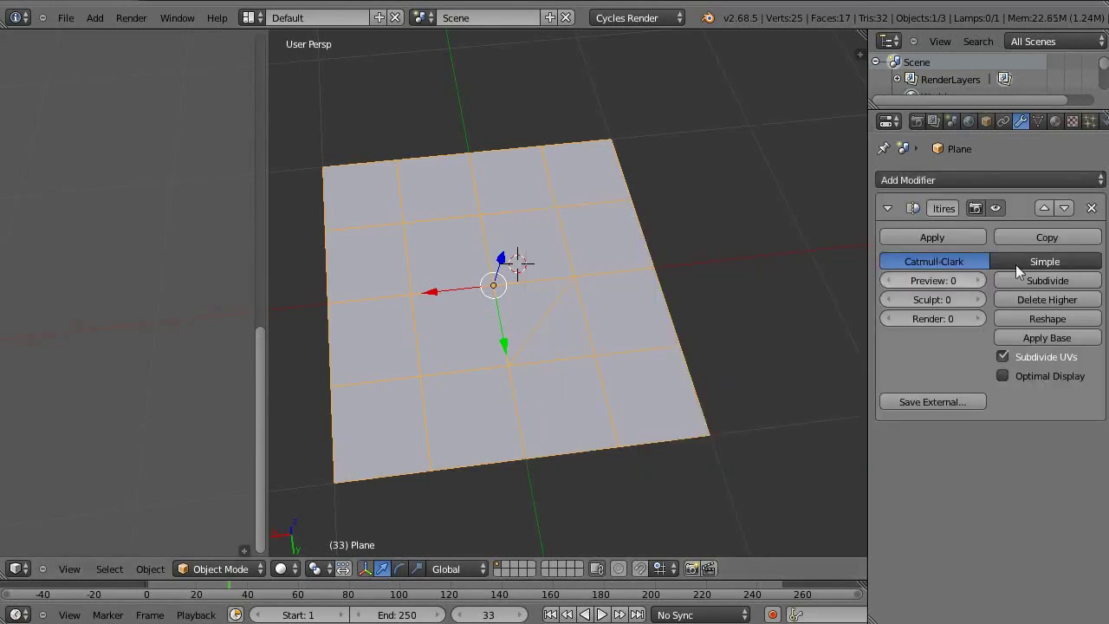
left_click(1045, 282)
left_click(1045, 281)
left_click(1045, 281)
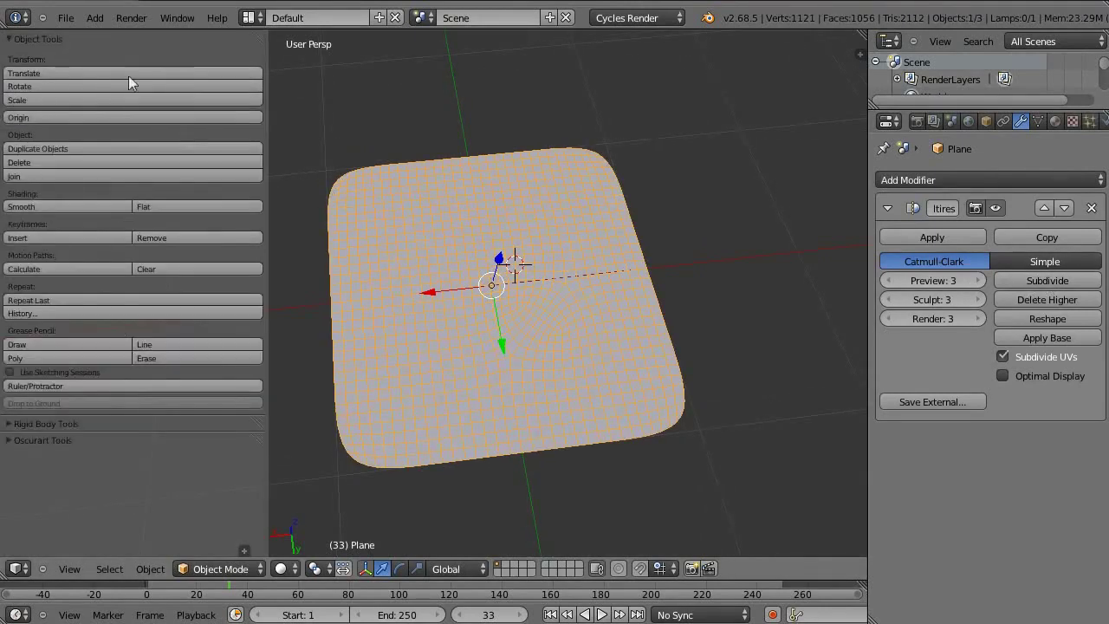
left_click(239, 568)
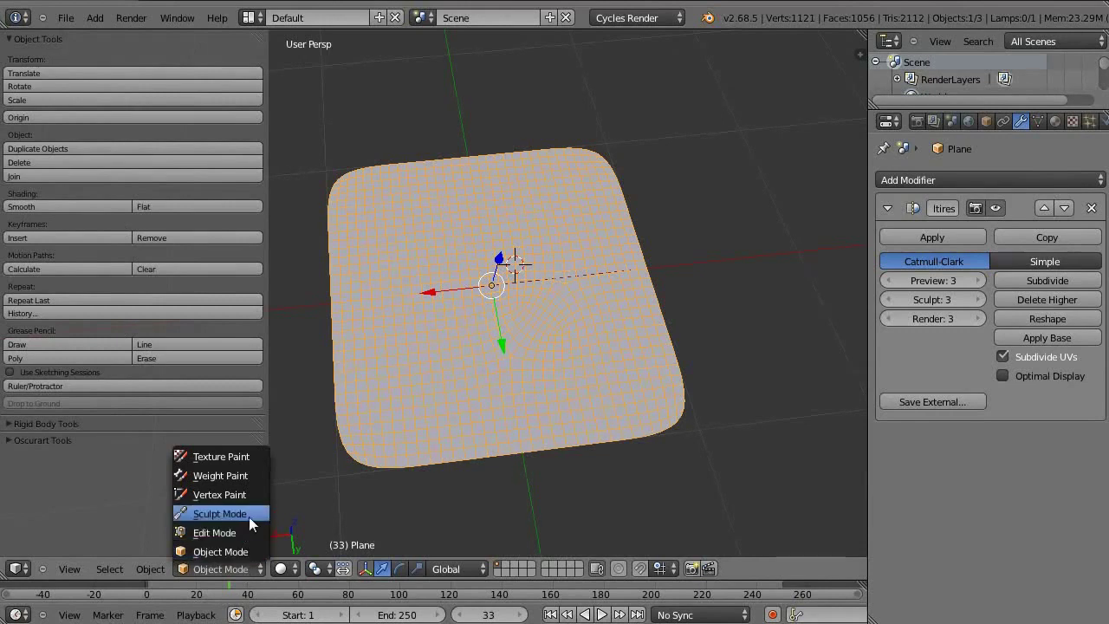
left_click(220, 514)
Sculpt a diagonal ridge and lower-left grooves at multires sculpt level 4
left_click(141, 93)
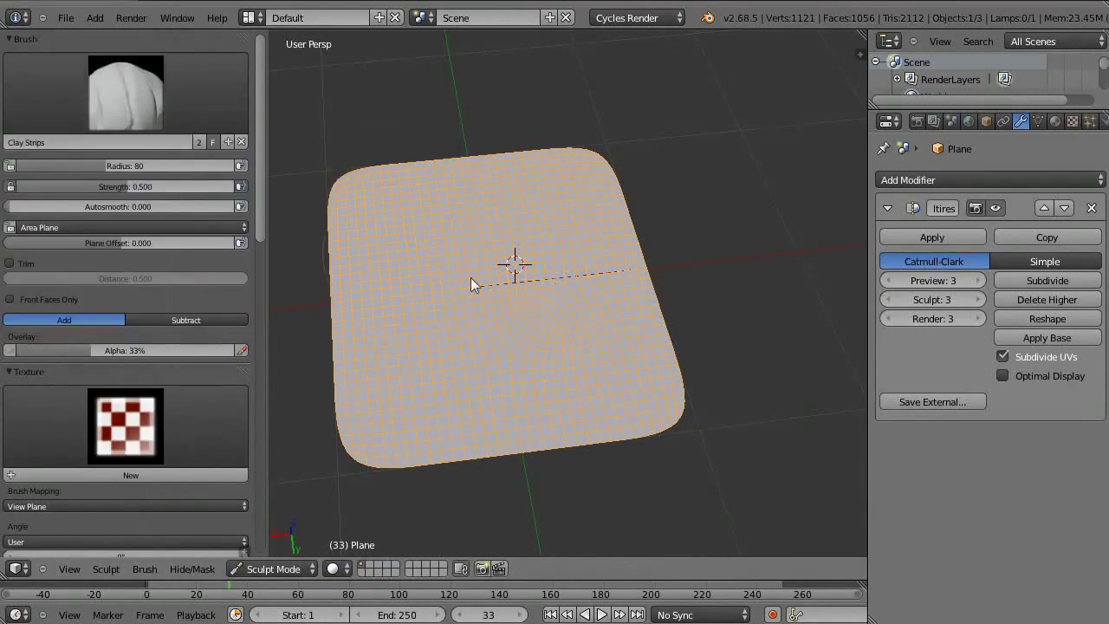
mouse_move(527, 313)
left_mouse_down()
mouse_move(553, 297)
mouse_move(601, 317)
mouse_move(646, 296)
mouse_move(539, 274)
mouse_move(529, 302)
mouse_move(471, 322)
mouse_move(436, 350)
left_mouse_up()
left_click(1075, 280)
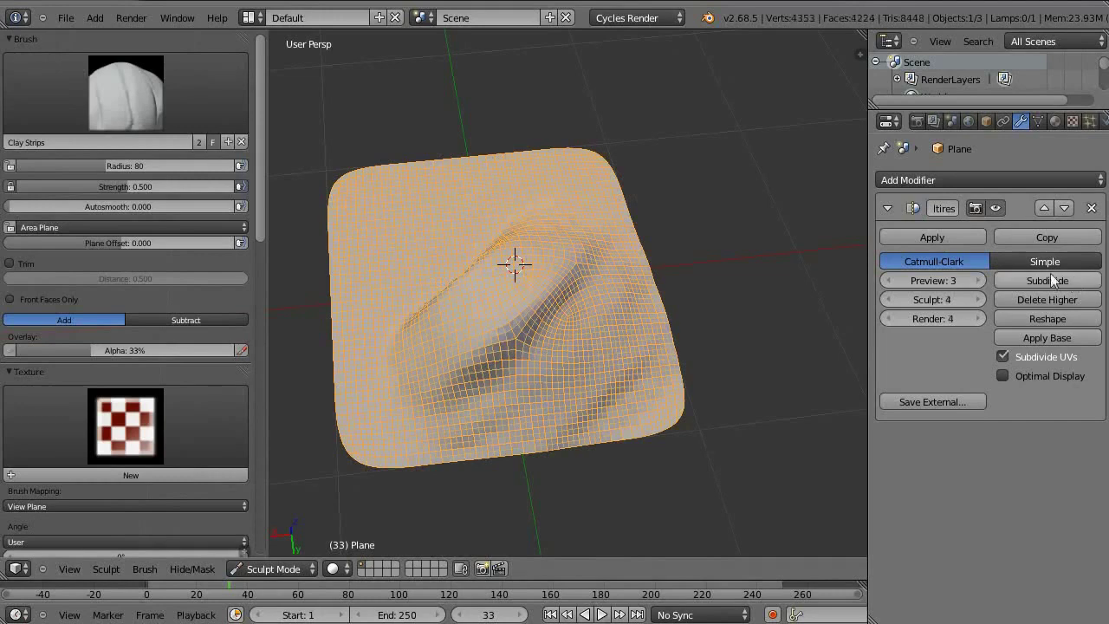
left_click_drag(503, 275, 391, 401)
Smooth the lower-left grooves and rough areas, dropping the sculpt level back to 3
key("shift+s")
mouse_move(547, 326)
left_mouse_down()
mouse_move(581, 251)
mouse_move(562, 312)
left_mouse_up()
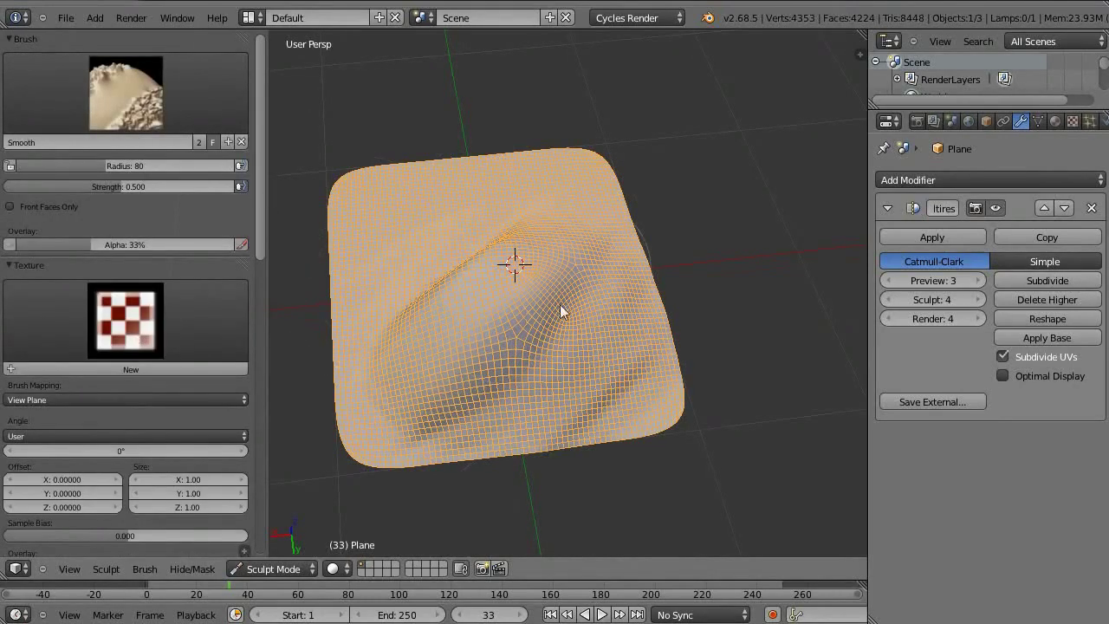
left_click(891, 299)
key("s")
left_click_drag(512, 335, 589, 228)
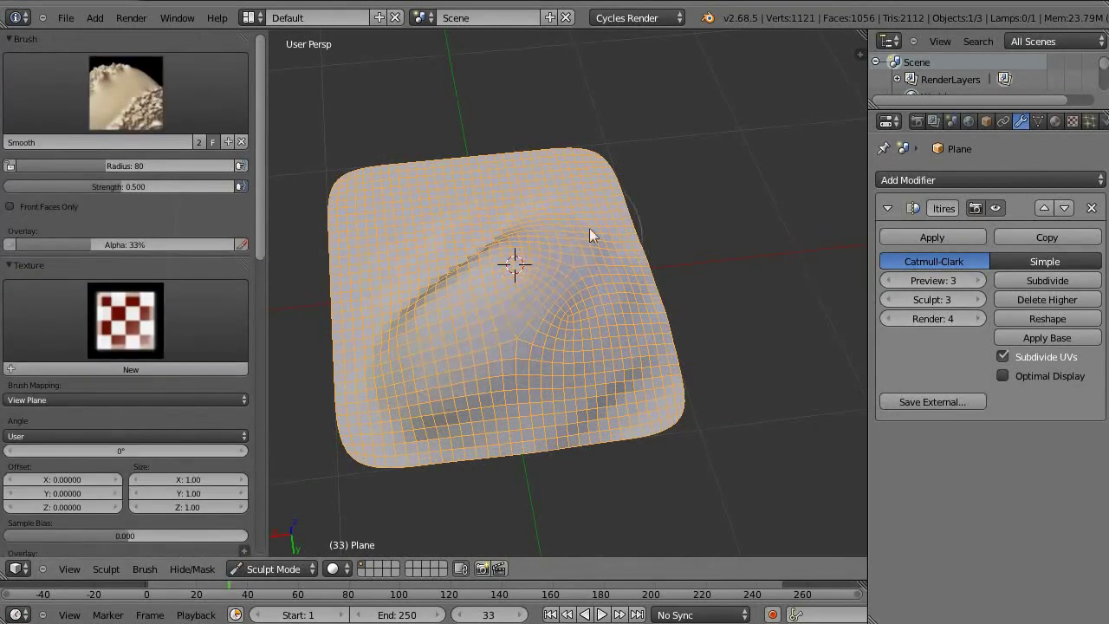
Orbit around the mesh while toggling between the Clay Strips and Smooth brushes
key("c")
mouse_move(556, 346)
middle_mouse_down()
mouse_move(545, 246)
mouse_move(613, 190)
mouse_move(509, 365)
mouse_move(508, 460)
mouse_move(508, 364)
middle_mouse_up()
key("s")
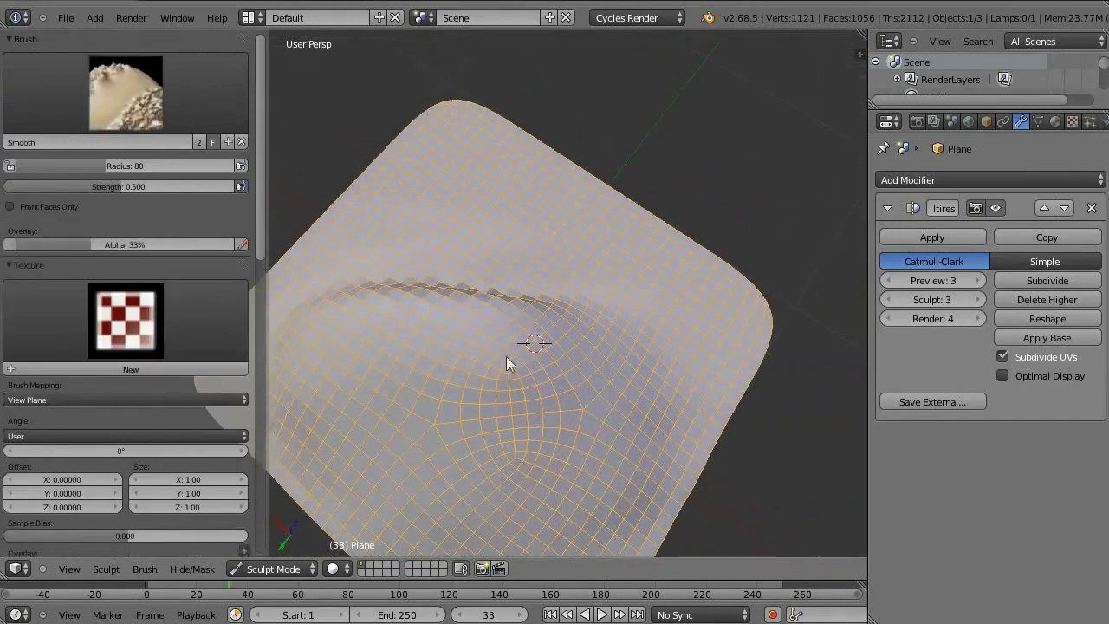
key("c")
mouse_move(583, 390)
middle_mouse_down()
mouse_move(605, 389)
mouse_move(595, 476)
middle_mouse_up()
key("s")
key("c")
mouse_move(559, 415)
middle_mouse_down()
mouse_move(514, 255)
mouse_move(599, 151)
middle_mouse_up()
key("s")
key("c")
scroll(596, 173, "down", 5)
middle_click_drag(612, 231, 449, 241)
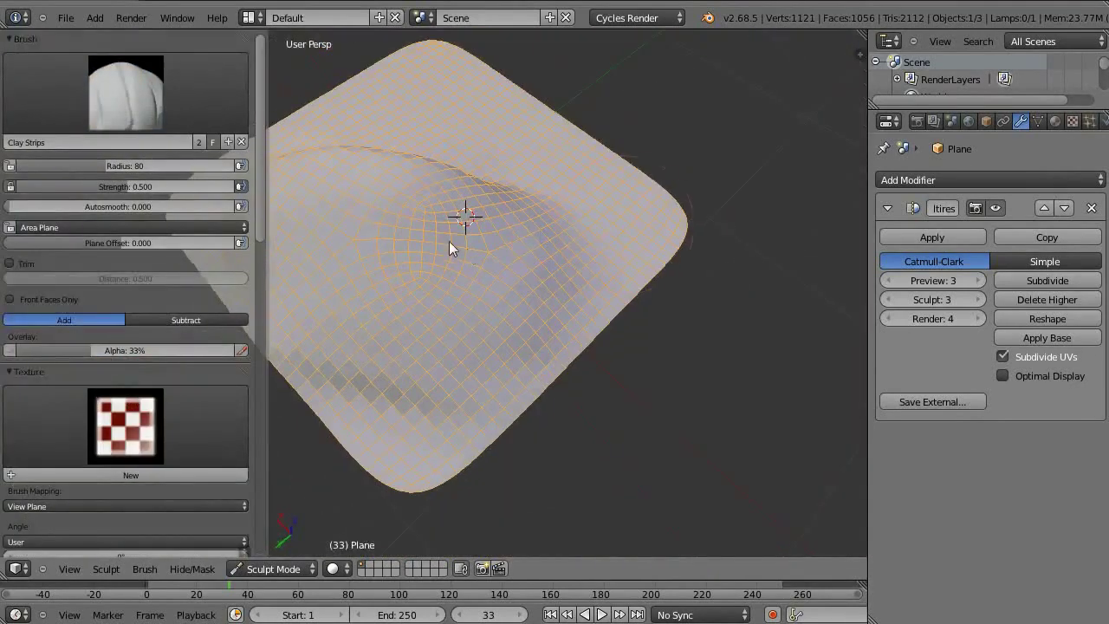
Pull a fold near the plane's centre with Grab, then smooth it
key("g")
left_click_drag(499, 242, 528, 210)
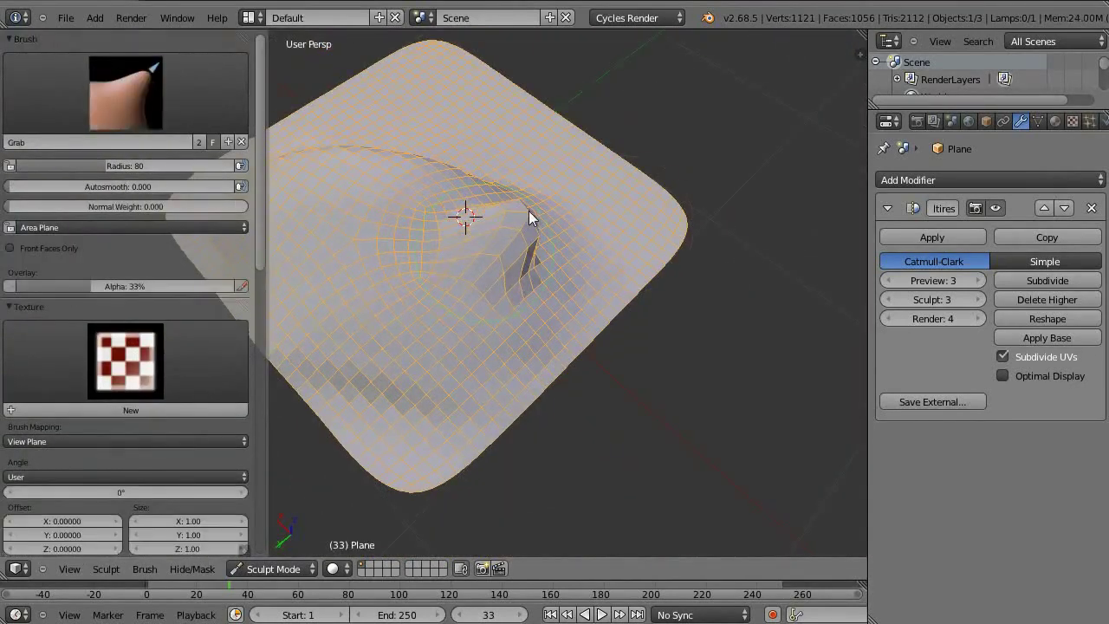
middle_click_drag(477, 244, 483, 237)
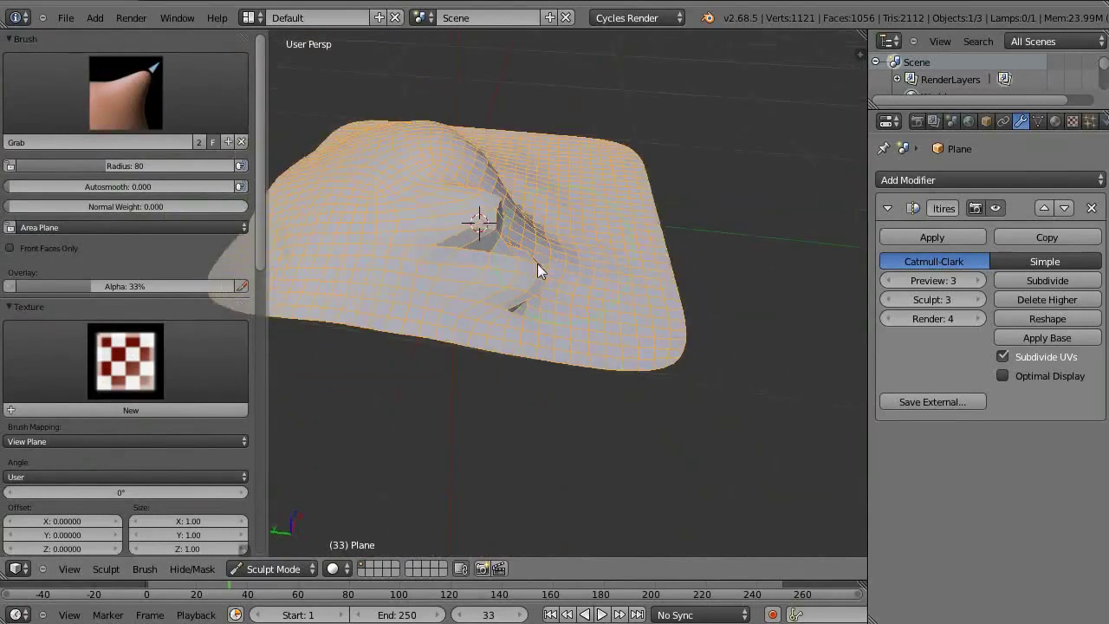
middle_click_drag(537, 264, 443, 305)
key("shift+s")
left_click_drag(450, 324, 438, 257)
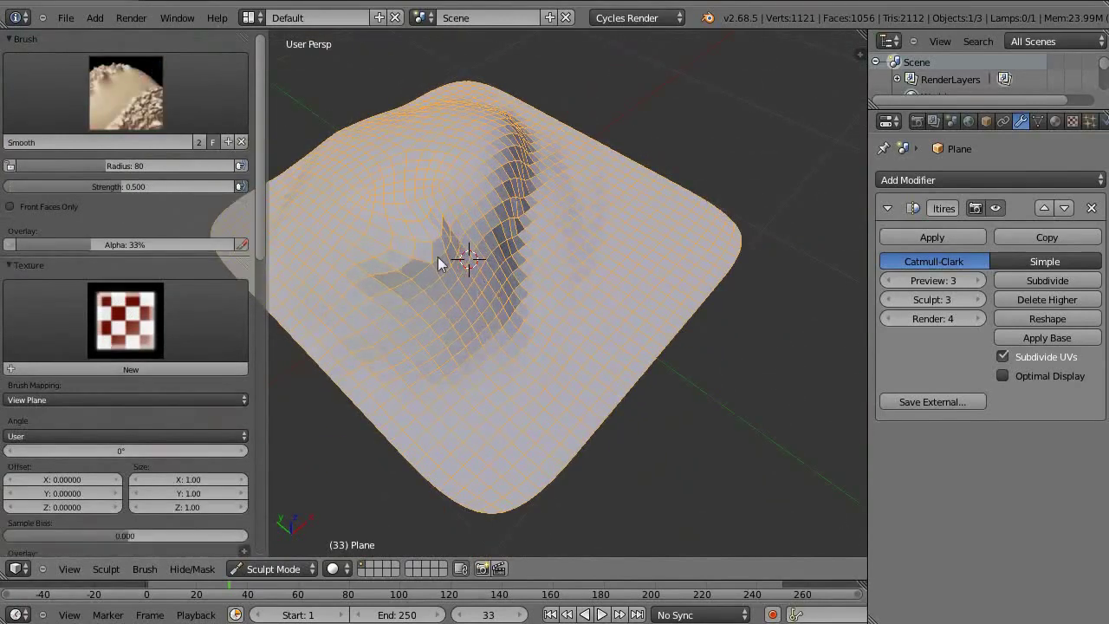
Pick the standard Brush and press a dent to the left of the fold
left_click(129, 87)
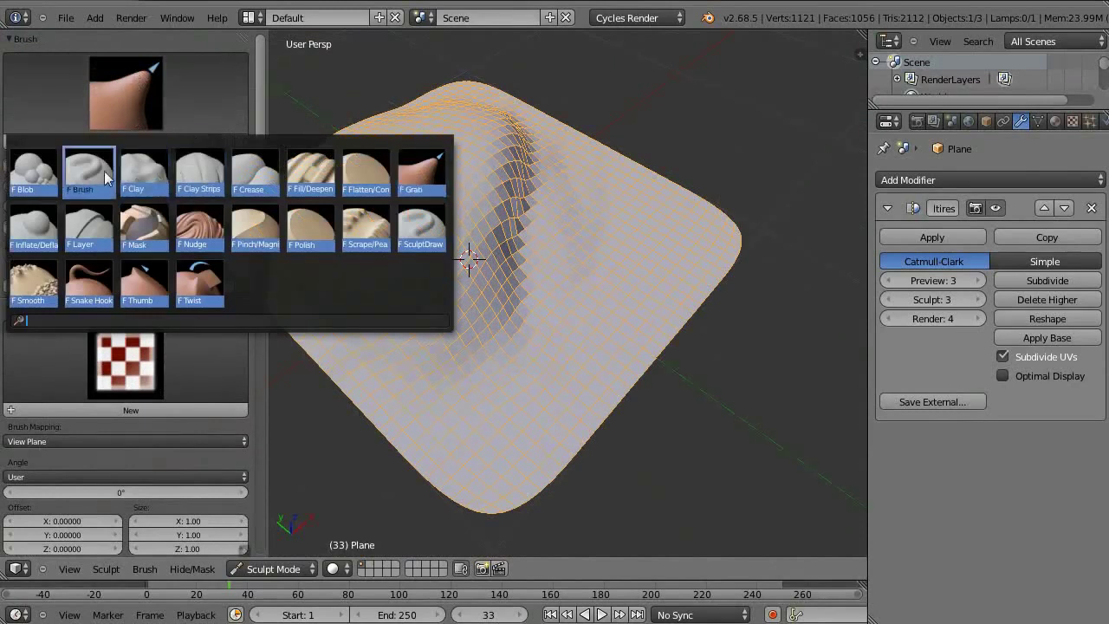
left_click(92, 169)
mouse_move(421, 286)
left_mouse_down()
mouse_move(403, 286)
mouse_move(400, 238)
left_mouse_up()
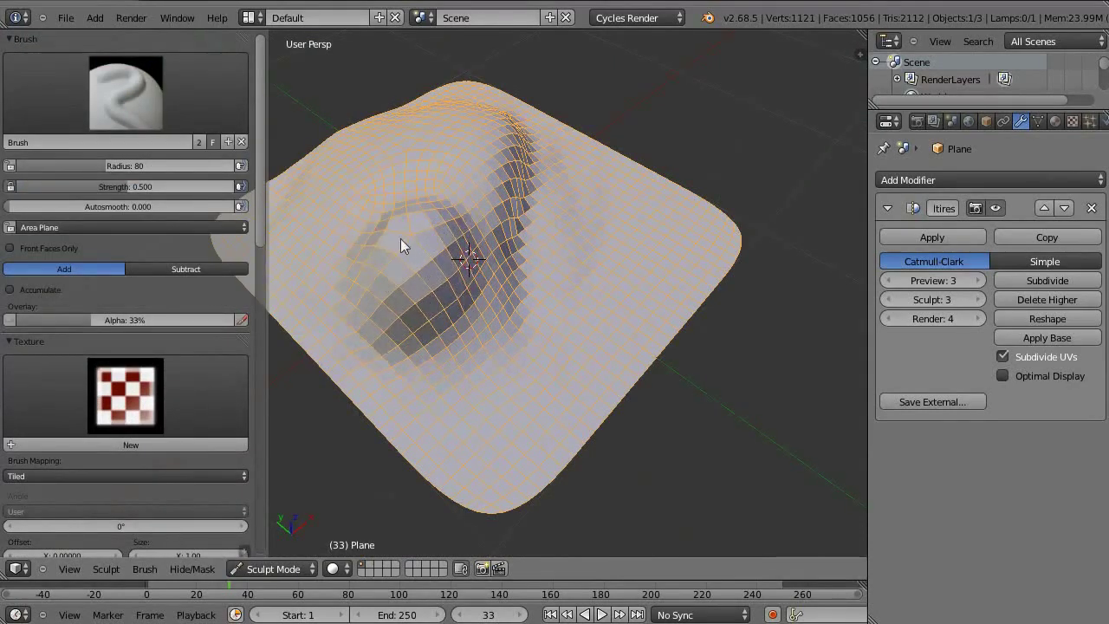
key("space")
Apply Shade Smooth to the plane and raise its multires level to 5
type("shade")
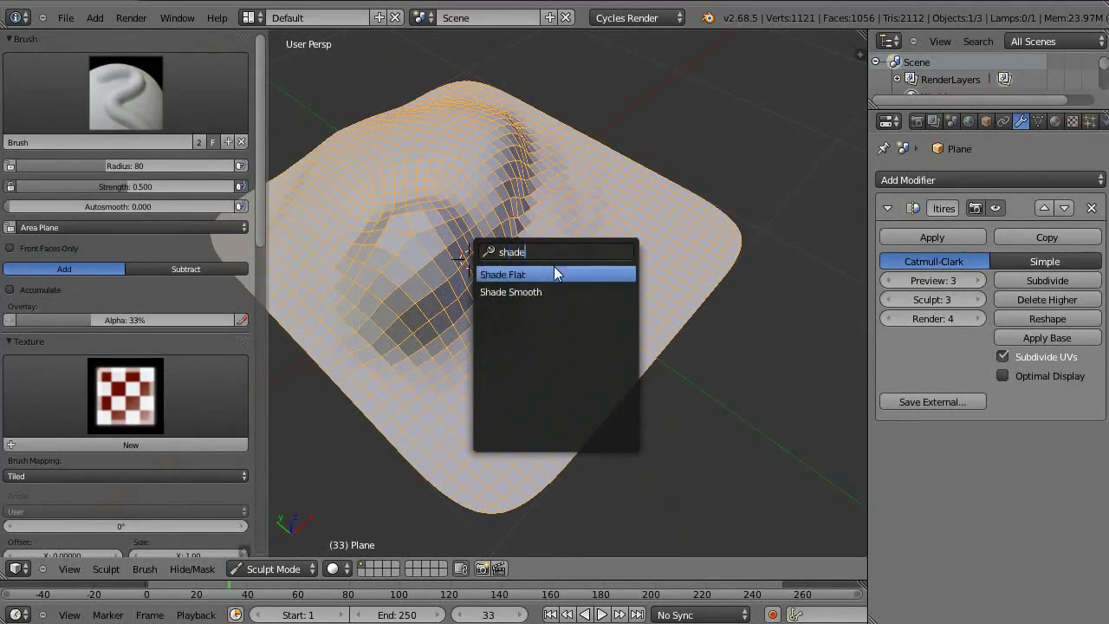
left_click(554, 295)
mouse_move(445, 302)
middle_mouse_down()
mouse_move(606, 250)
mouse_move(503, 312)
mouse_move(523, 269)
mouse_move(502, 320)
mouse_move(530, 297)
middle_mouse_up()
left_click(1047, 281)
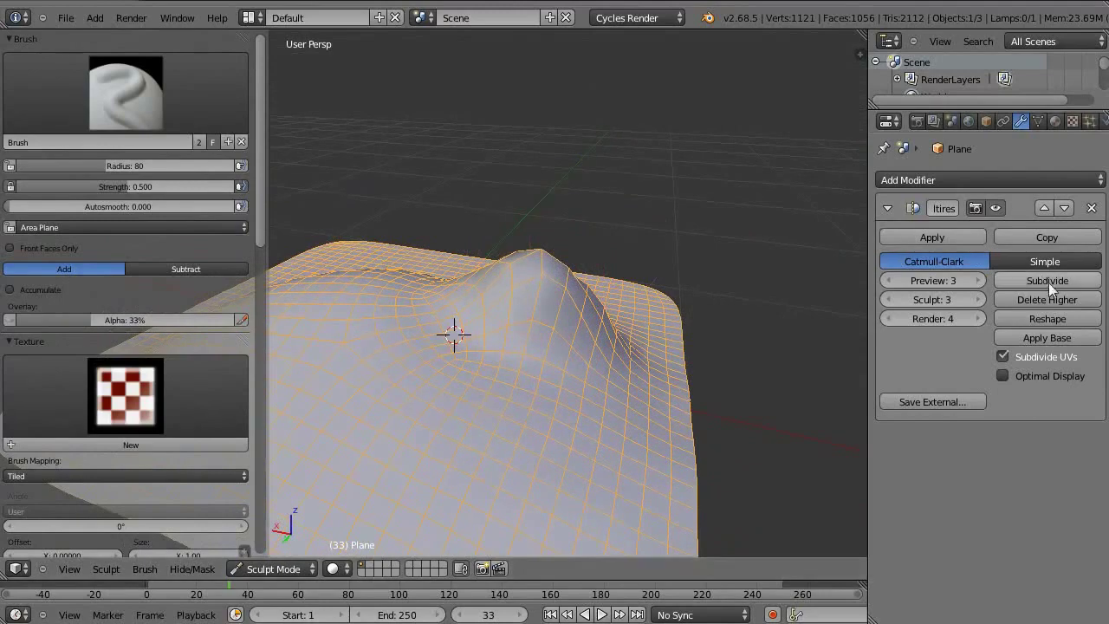
left_click(1047, 280)
mouse_move(521, 259)
middle_mouse_down()
mouse_move(511, 388)
mouse_move(542, 293)
mouse_move(508, 303)
mouse_move(508, 249)
mouse_move(485, 340)
mouse_move(495, 318)
mouse_move(503, 433)
mouse_move(558, 317)
mouse_move(496, 419)
mouse_move(528, 354)
mouse_move(577, 305)
mouse_move(550, 278)
mouse_move(587, 240)
mouse_move(601, 272)
mouse_move(662, 260)
mouse_move(551, 312)
mouse_move(519, 344)
mouse_move(478, 340)
mouse_move(580, 250)
middle_mouse_up()
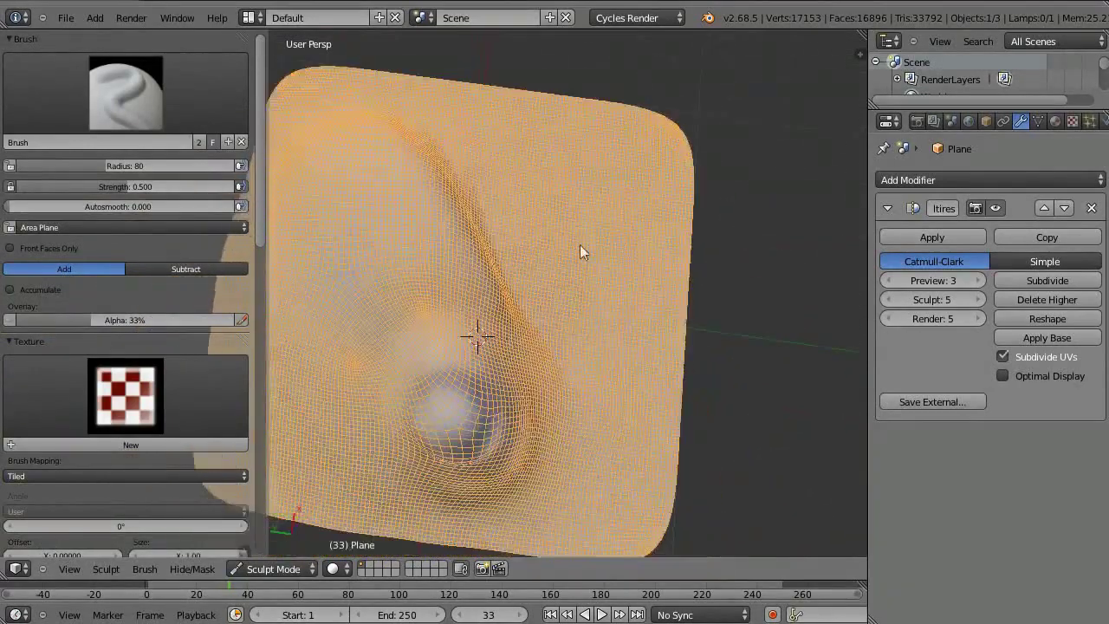
Sculpt new dents, ridges and grooves into the upper-right and middle surface
left_click_drag(568, 173, 497, 176)
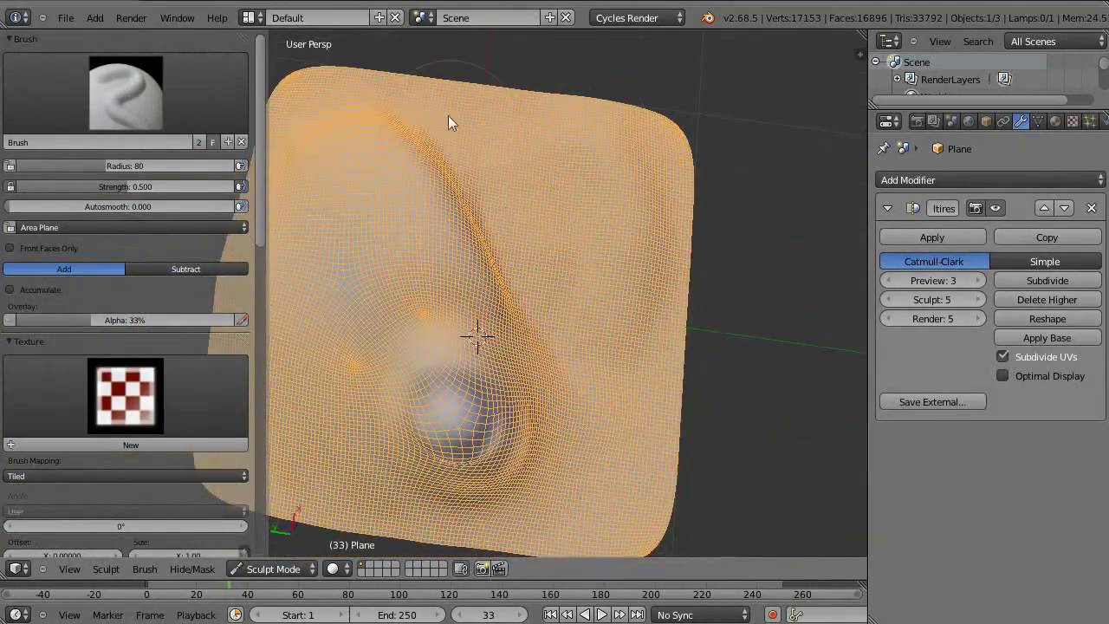
mouse_move(433, 355)
middle_mouse_down()
mouse_move(488, 307)
mouse_move(526, 354)
middle_mouse_up()
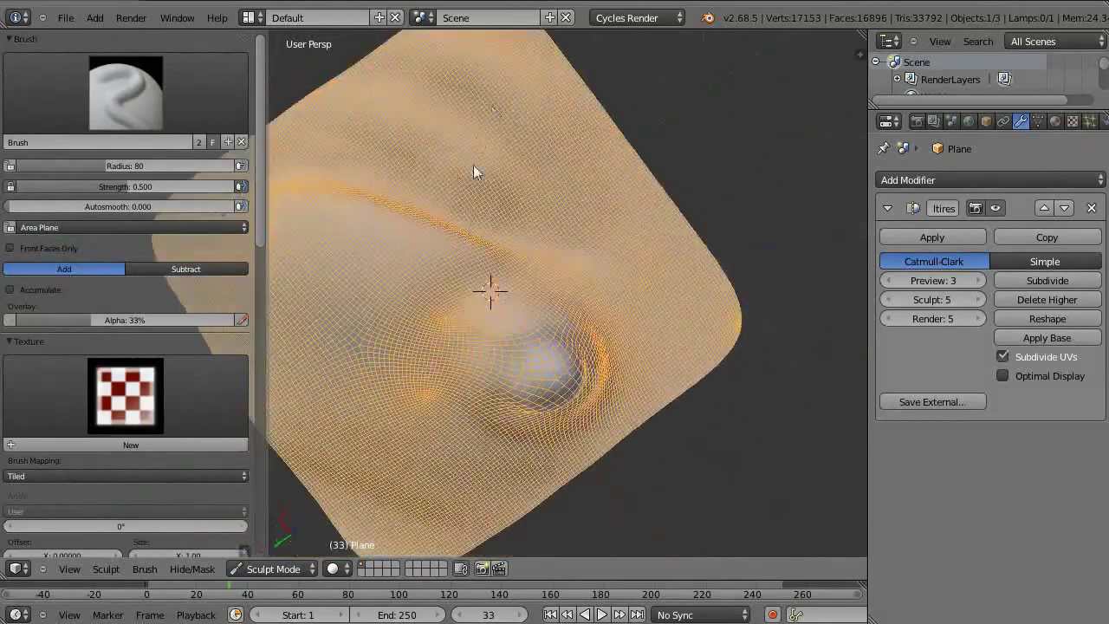
middle_click_drag(473, 172, 428, 263)
mouse_move(429, 264)
left_mouse_down()
mouse_move(488, 220)
mouse_move(455, 337)
left_mouse_up()
mouse_move(474, 257)
middle_mouse_down()
mouse_move(433, 349)
mouse_move(520, 332)
mouse_move(520, 282)
middle_mouse_up()
Merge five base-grid vertices together with Merge At First
key("Tab")
right_click(442, 333)
right_click(426, 211, "shift")
right_click(305, 219, "shift")
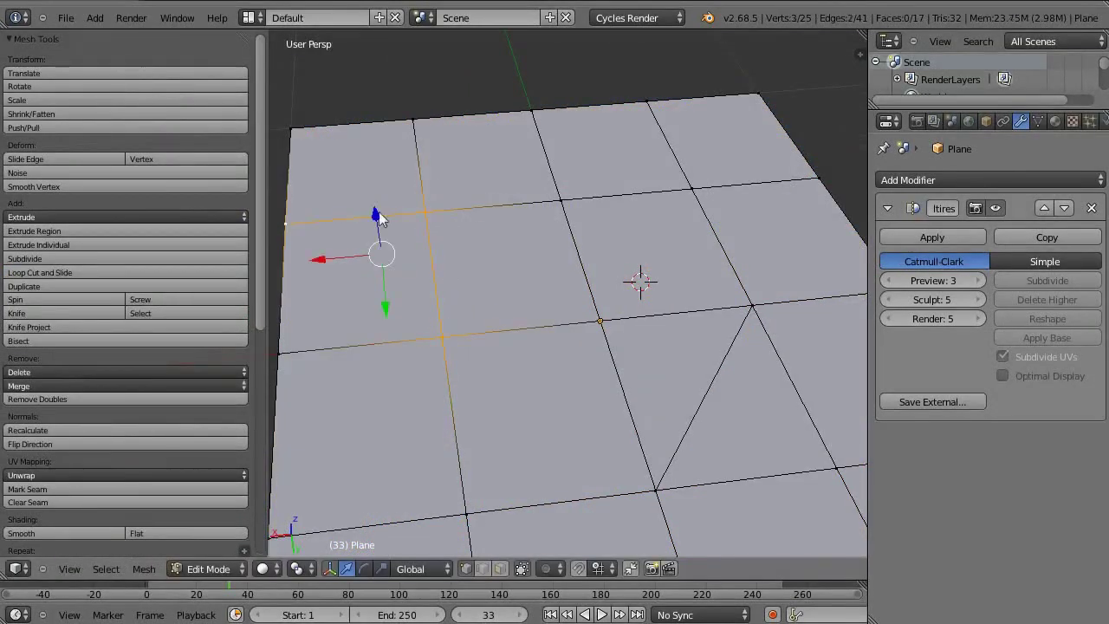
right_click(285, 354, "shift")
right_click(435, 279)
key("alt+m")
left_click(435, 225)
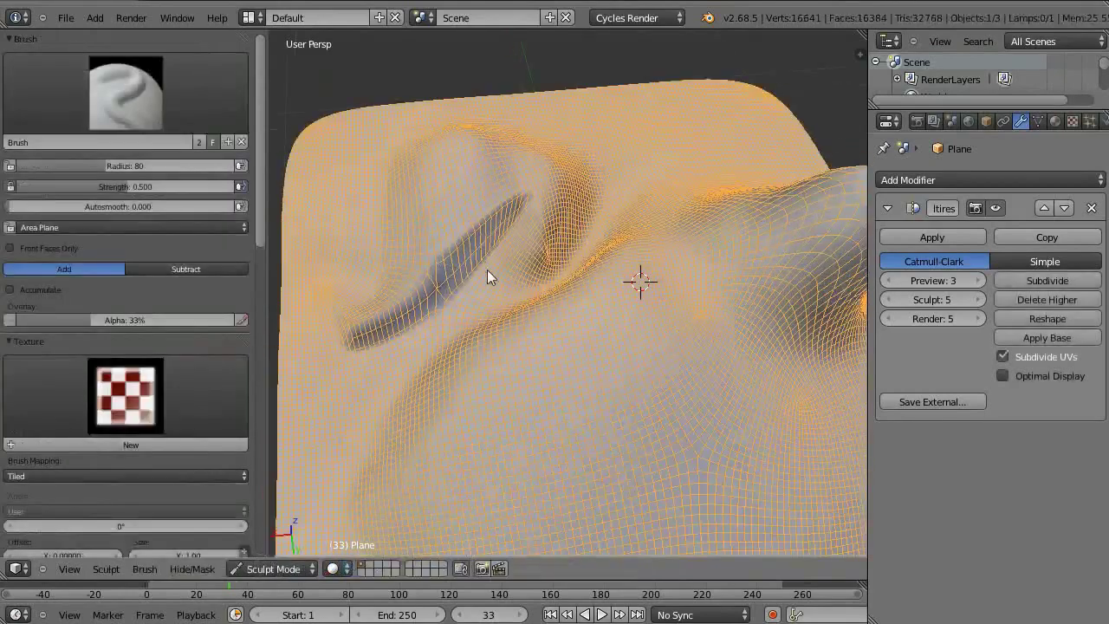
Deepen, widen and extend the long groove, then smooth it
mouse_move(487, 275)
middle_mouse_down()
mouse_move(483, 291)
mouse_move(476, 236)
middle_mouse_up()
mouse_move(475, 235)
left_mouse_down()
mouse_move(499, 218)
mouse_move(392, 341)
mouse_move(286, 331)
mouse_move(440, 287)
left_mouse_up()
mouse_move(441, 287)
middle_mouse_down()
mouse_move(636, 215)
mouse_move(485, 323)
middle_mouse_up()
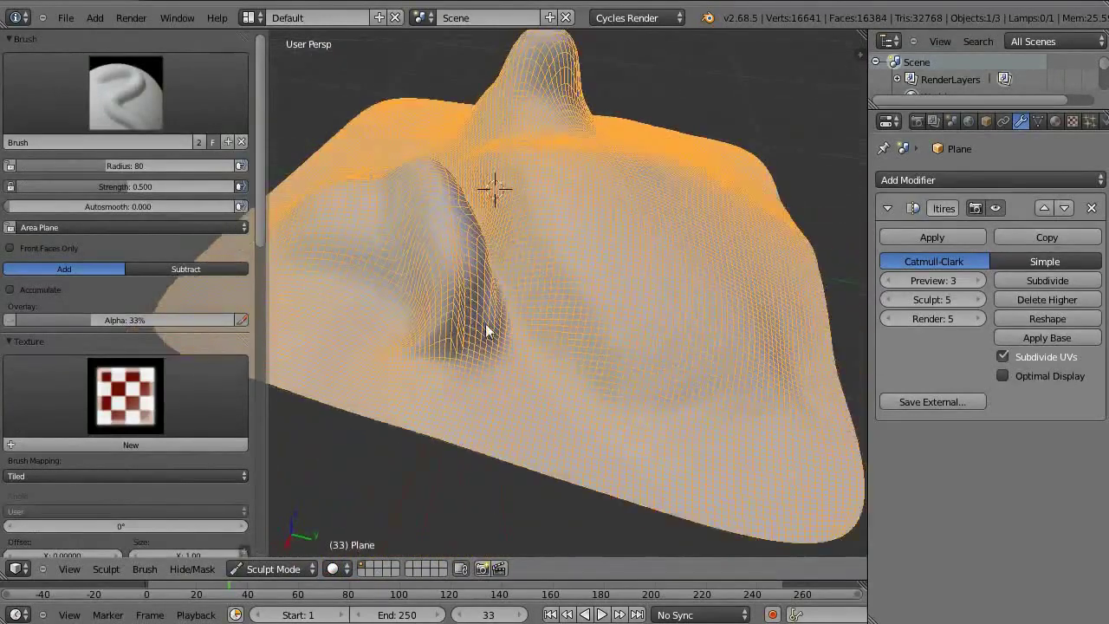
key("s")
middle_click_drag(409, 233, 426, 367)
mouse_move(436, 205)
left_mouse_down()
mouse_move(500, 234)
mouse_move(441, 408)
left_mouse_up()
Set the brush radius to 63 and switch between the draw, SculptDraw and Smooth brushes
key("x")
mouse_move(441, 407)
middle_mouse_down()
mouse_move(472, 333)
mouse_move(451, 297)
mouse_move(503, 191)
mouse_move(650, 199)
mouse_move(600, 280)
mouse_move(416, 224)
middle_mouse_up()
key("f")
left_click(421, 208)
key("d")
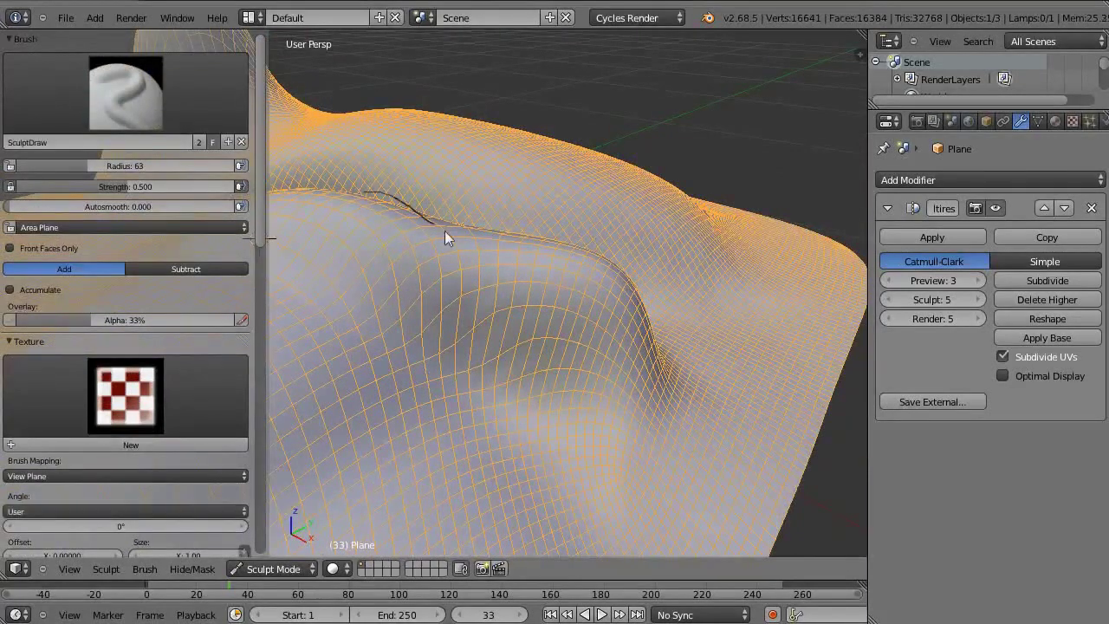
key("d")
mouse_move(551, 236)
middle_mouse_down()
mouse_move(525, 219)
mouse_move(525, 235)
mouse_move(552, 221)
middle_mouse_up()
key("d")
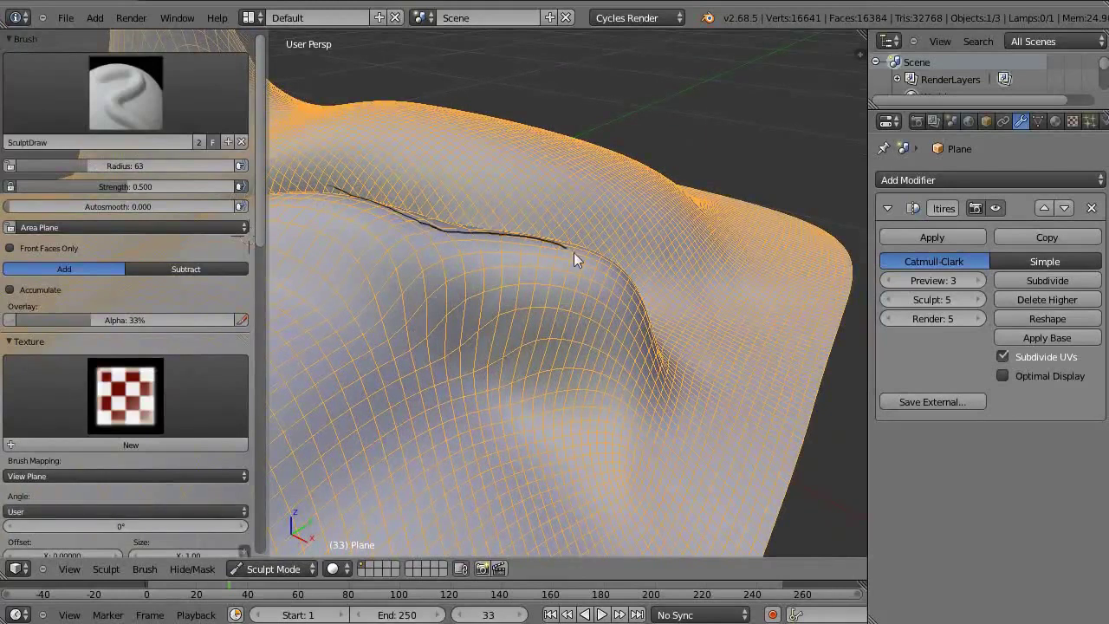
key("d")
middle_click_drag(530, 253, 420, 290)
key("shift+s")
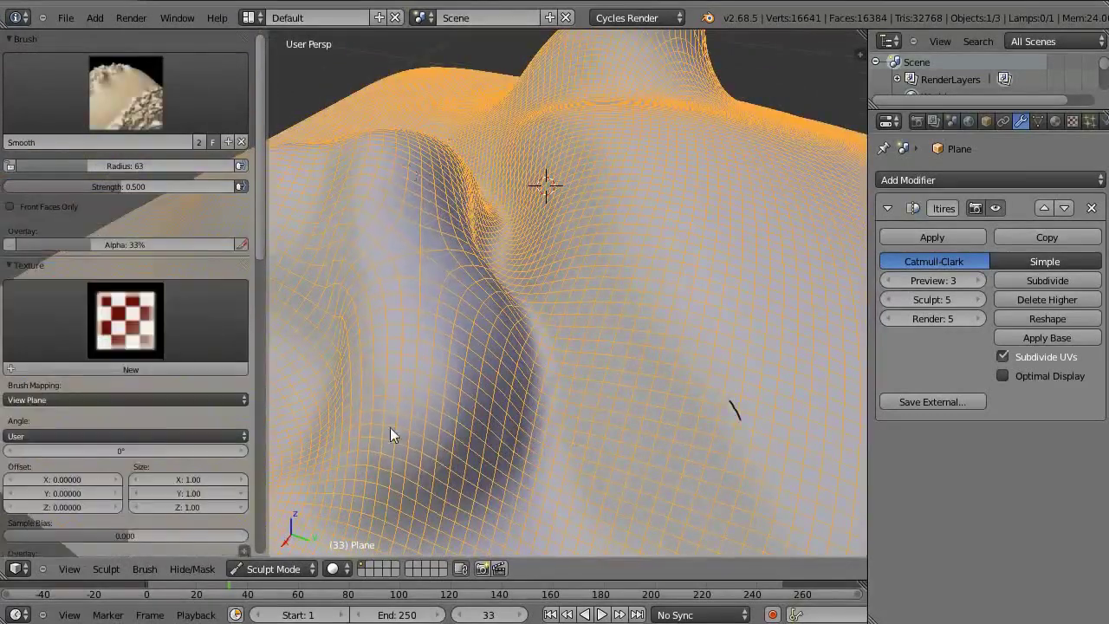
Box-zoom into a region and orbit to inspect the curled edge from several sides
middle_click_drag(520, 141, 446, 289)
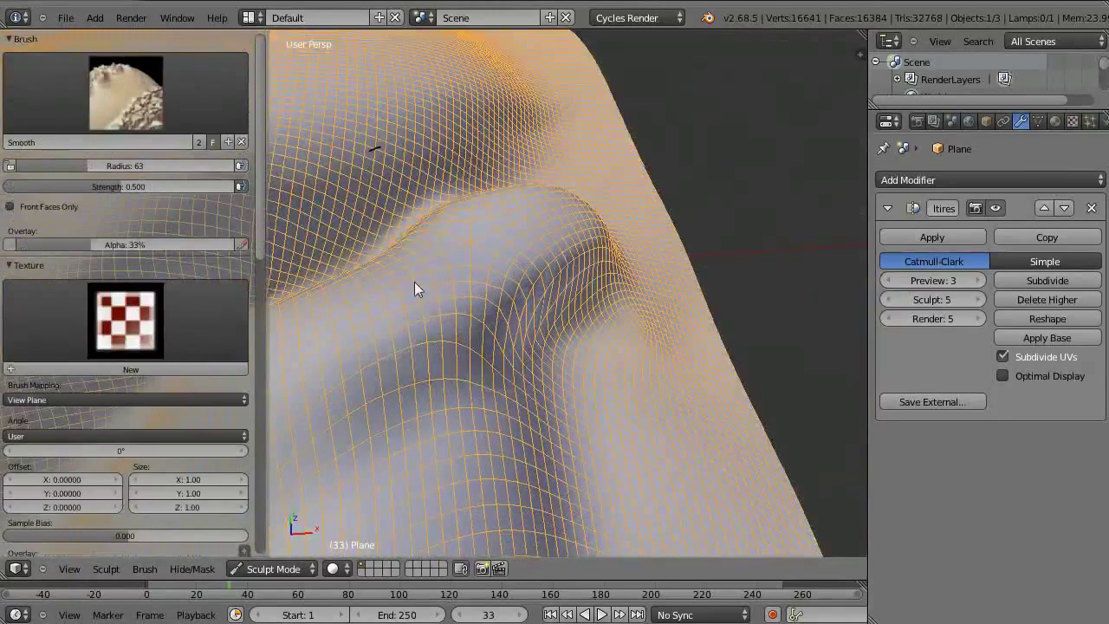
mouse_move(564, 231)
middle_mouse_down()
mouse_move(508, 198)
mouse_move(443, 199)
mouse_move(545, 193)
mouse_move(377, 223)
middle_mouse_up()
key("shift+b")
left_click_drag(314, 101, 478, 522)
mouse_move(418, 298)
middle_mouse_down()
mouse_move(614, 272)
mouse_move(603, 288)
mouse_move(606, 246)
middle_mouse_up()
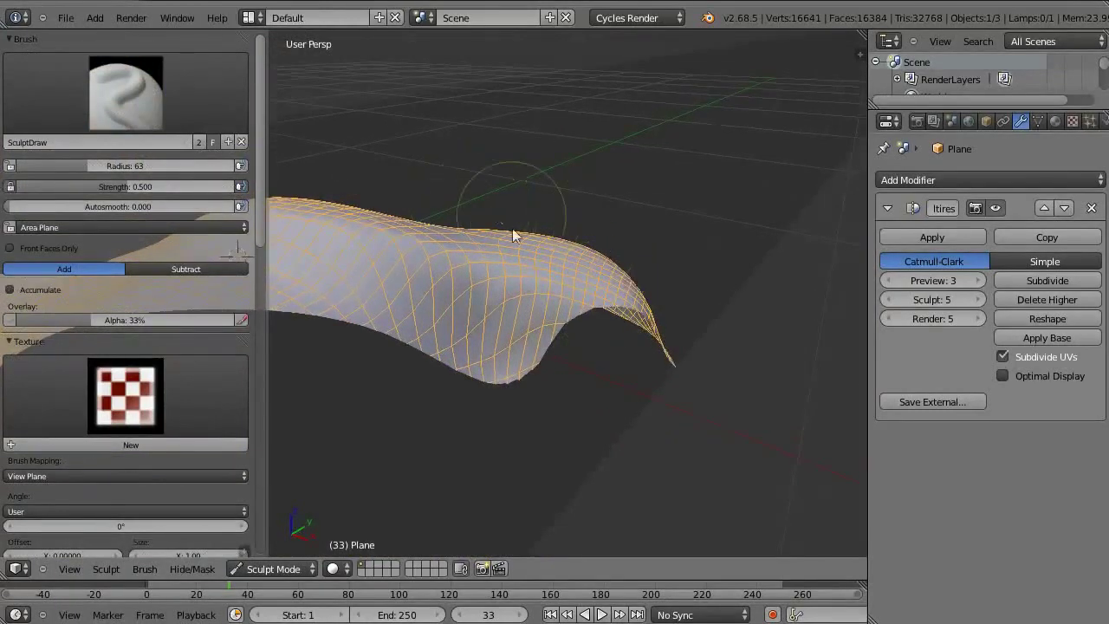
middle_click_drag(512, 228, 458, 249)
mouse_move(522, 216)
middle_mouse_down()
mouse_move(464, 259)
mouse_move(564, 225)
mouse_move(455, 258)
mouse_move(474, 360)
mouse_move(352, 546)
middle_mouse_up()
Switch the plane to Object Mode and apply the Multires modifier to bake the sculpt
left_click(273, 568)
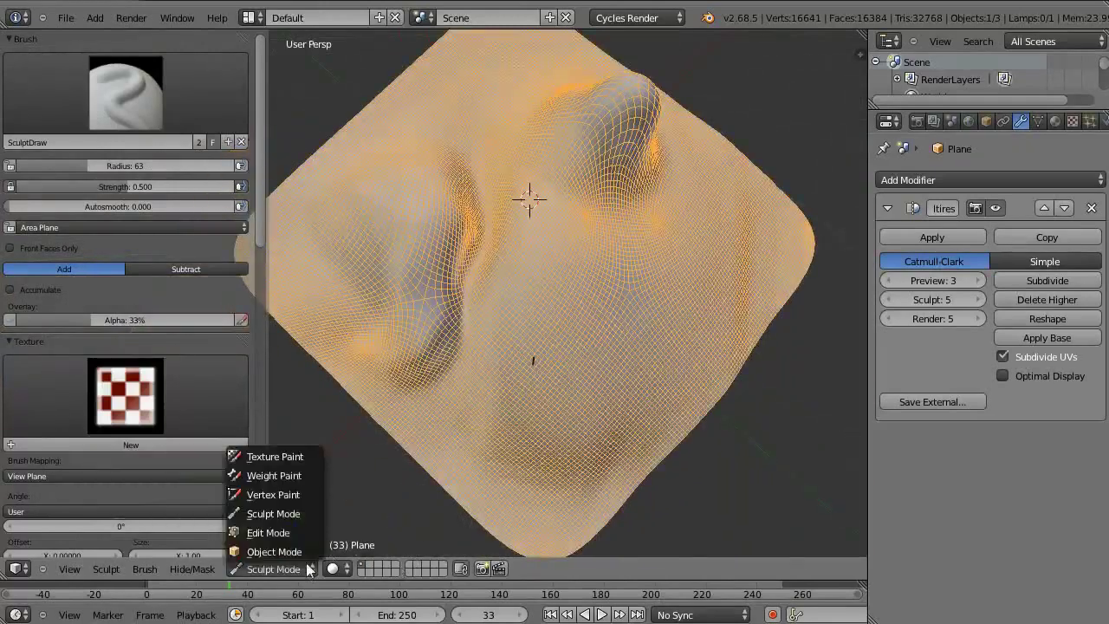
left_click(268, 549)
mouse_move(408, 441)
middle_mouse_down()
mouse_move(449, 302)
mouse_move(468, 295)
mouse_move(519, 309)
mouse_move(527, 340)
mouse_move(580, 287)
mouse_move(585, 395)
middle_mouse_up()
left_click(933, 237)
key("z")
Briefly enter Edit Mode, extrude two vertices along Z, then return to Object Mode
key("Tab")
right_click(507, 464, "shift")
right_click(613, 508, "shift")
key("e")
key("z")
left_click(681, 346)
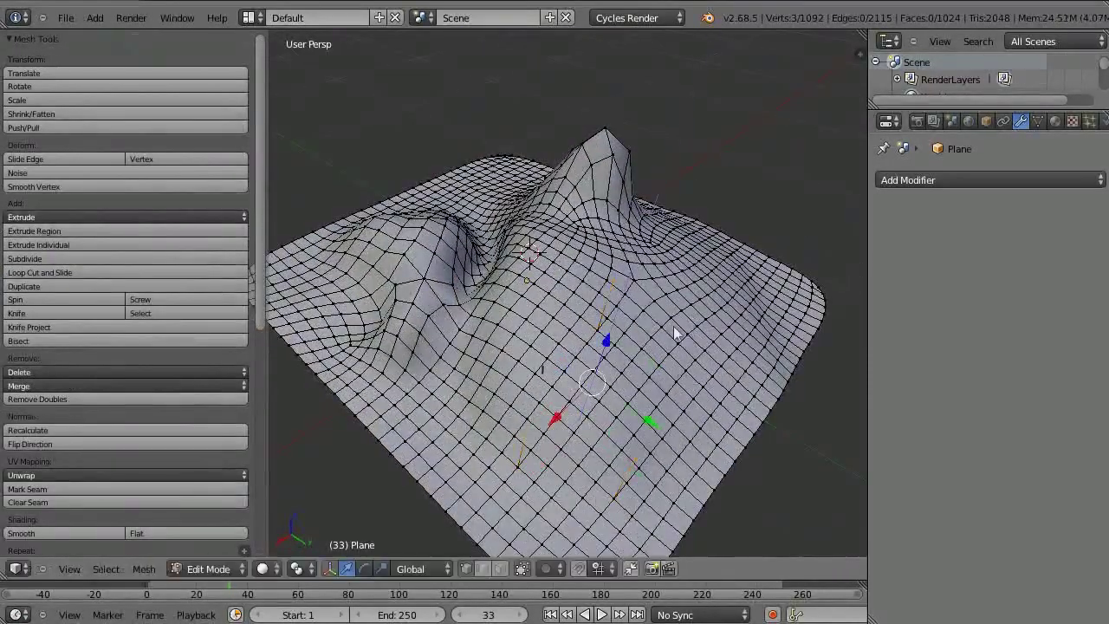
middle_click_drag(681, 347, 771, 250)
key("Tab")
mouse_move(636, 253)
middle_mouse_down()
mouse_move(543, 289)
mouse_move(535, 309)
middle_mouse_up()
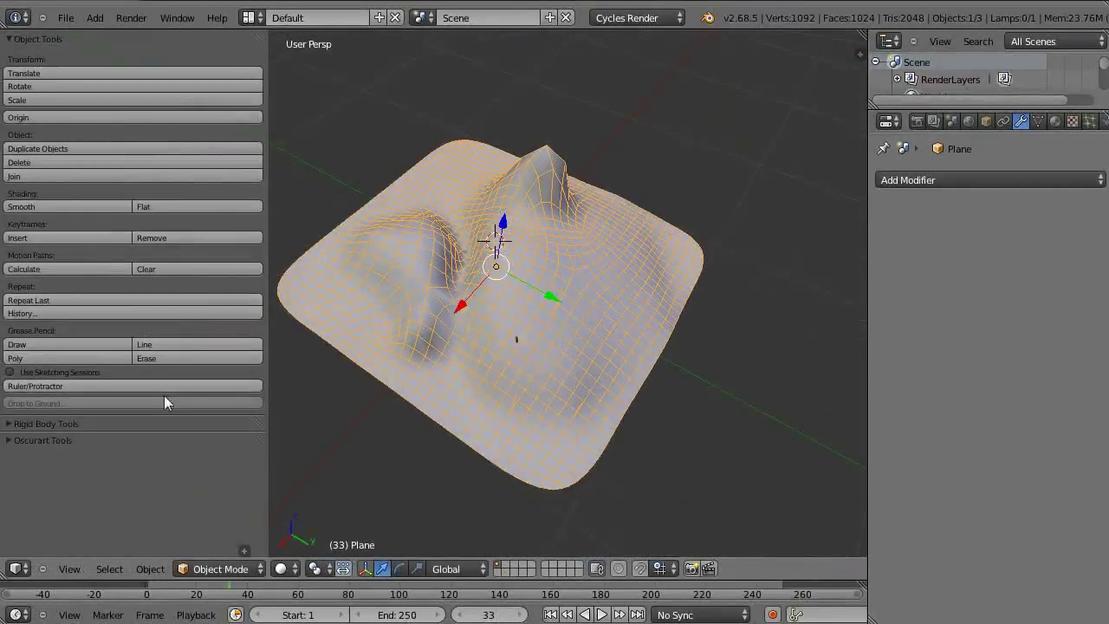
left_click(272, 459)
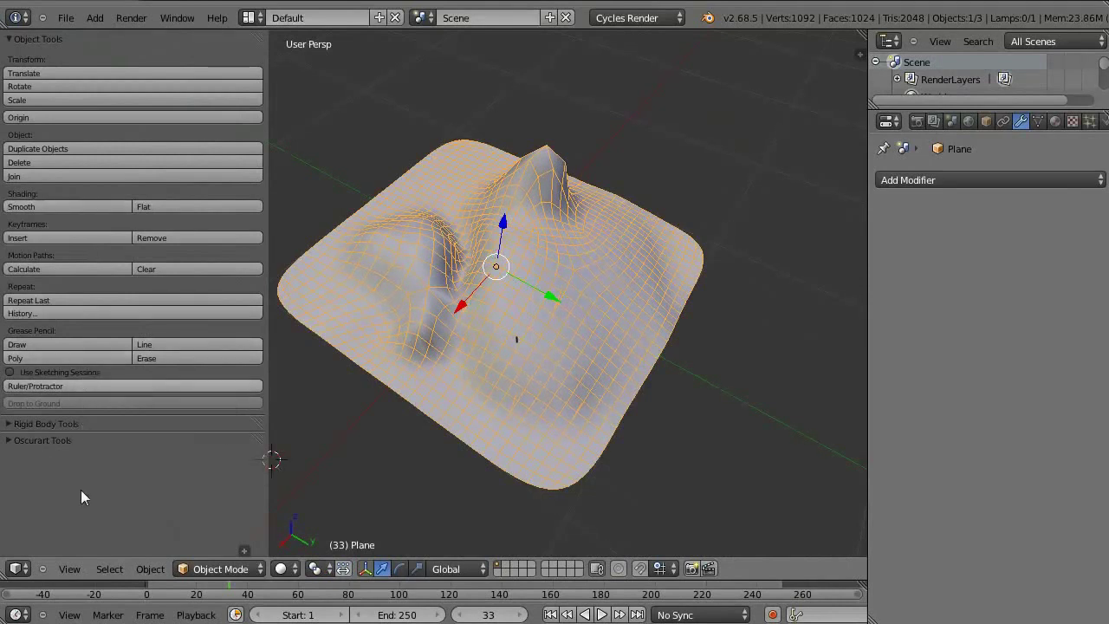
Search add-ons for 'prin' in User Preferences and tick Mesh: 3D Print Toolbox
key("ctrl+alt+u")
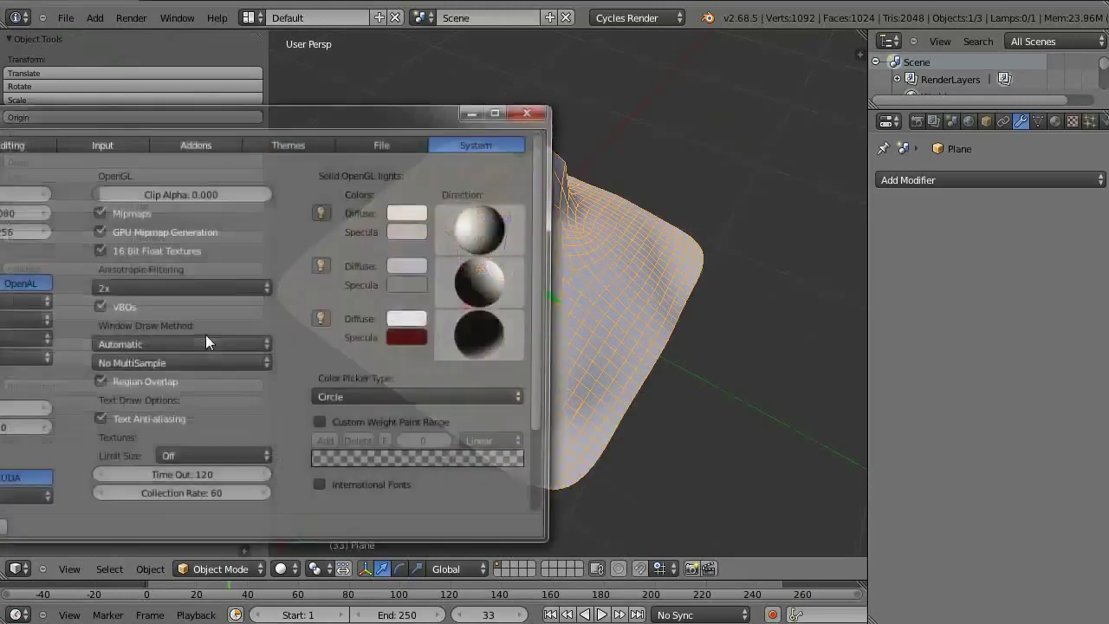
left_click_drag(198, 121, 468, 97)
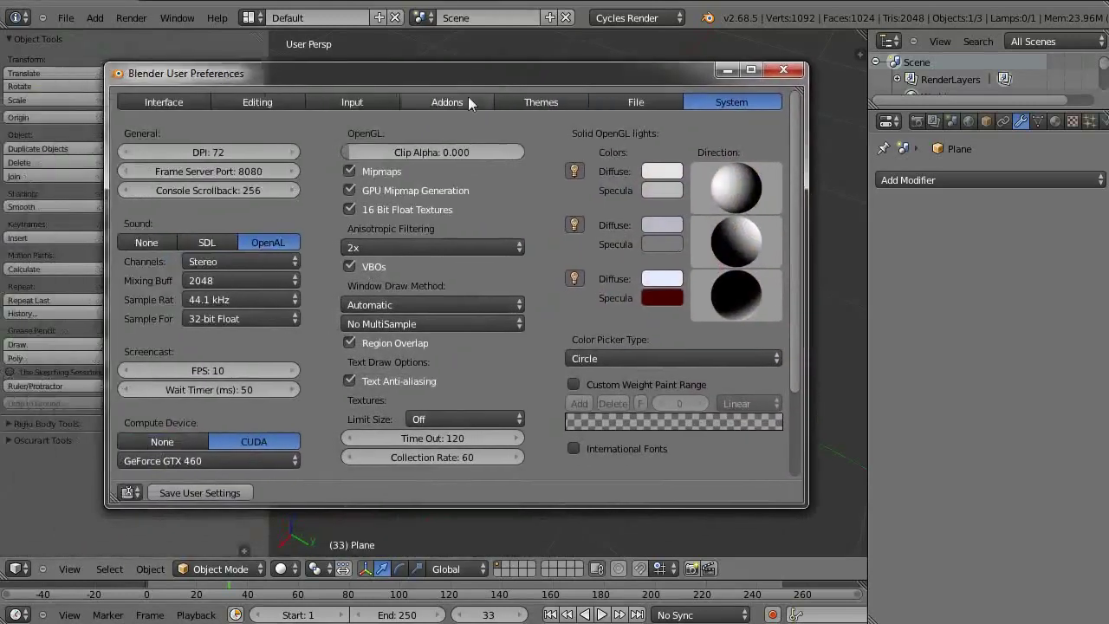
left_click(468, 101)
left_click(196, 208)
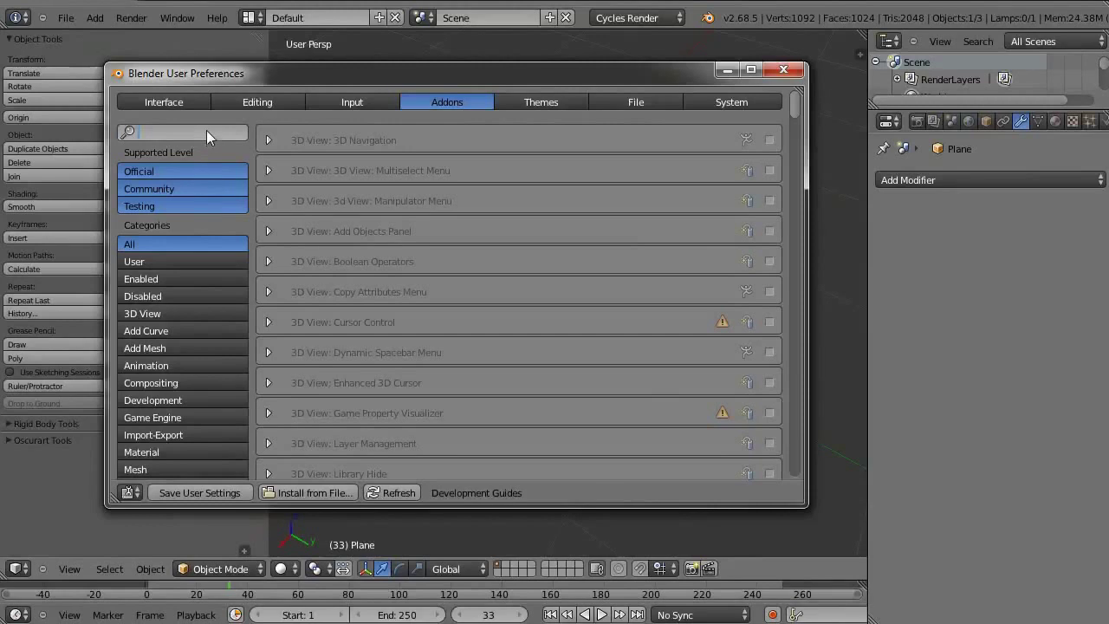
type("prin")
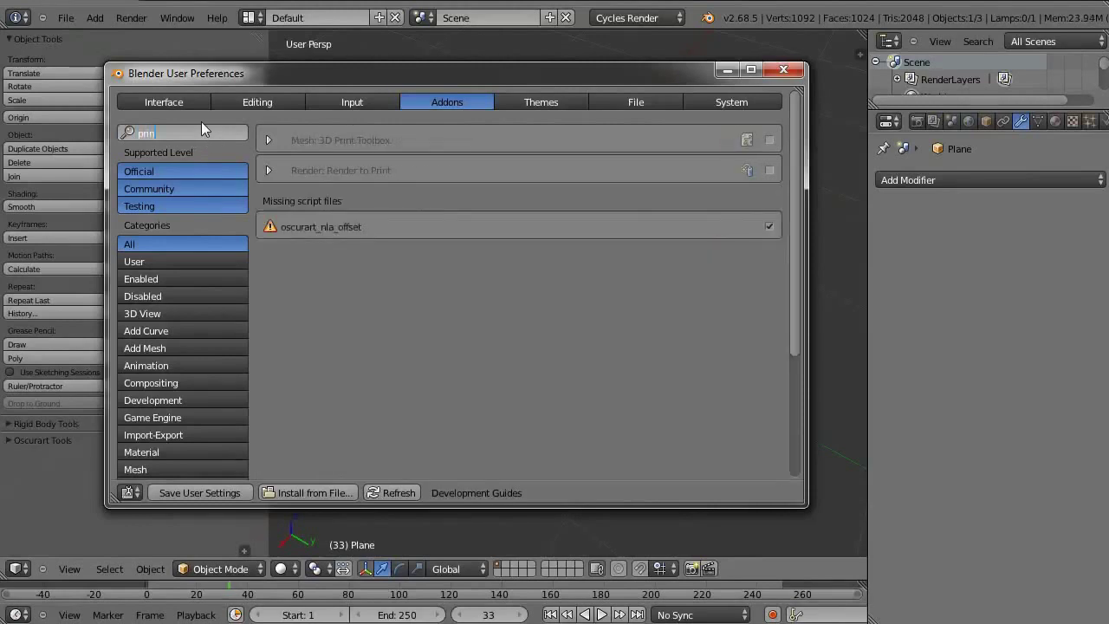
key("Return")
left_click(770, 140)
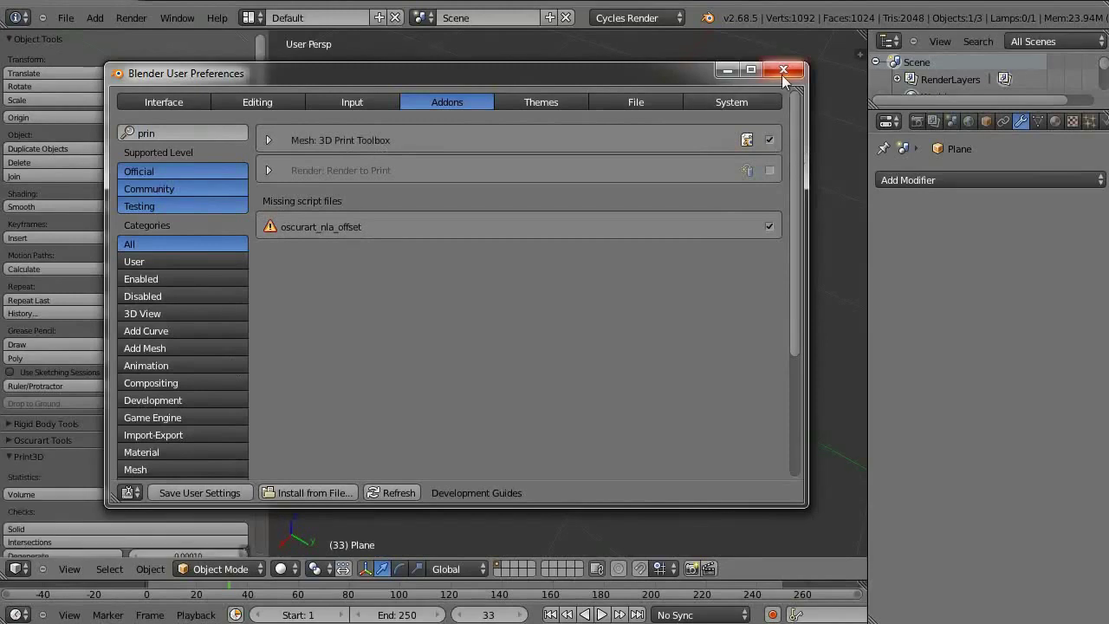
left_click(783, 69)
scroll(148, 235, "down", 5)
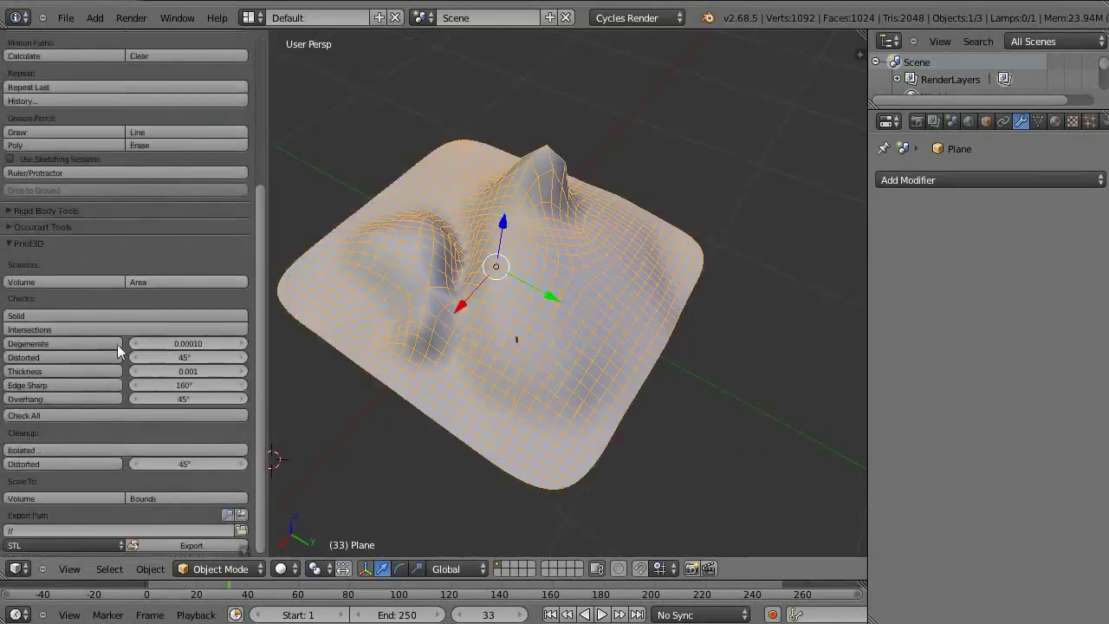
Widen the tool shelf and scroll Print3D down to its Cleanup and Export sections
mouse_move(171, 340)
middle_mouse_down("ctrl")
mouse_move(240, 296)
mouse_move(266, 309)
middle_mouse_up("ctrl")
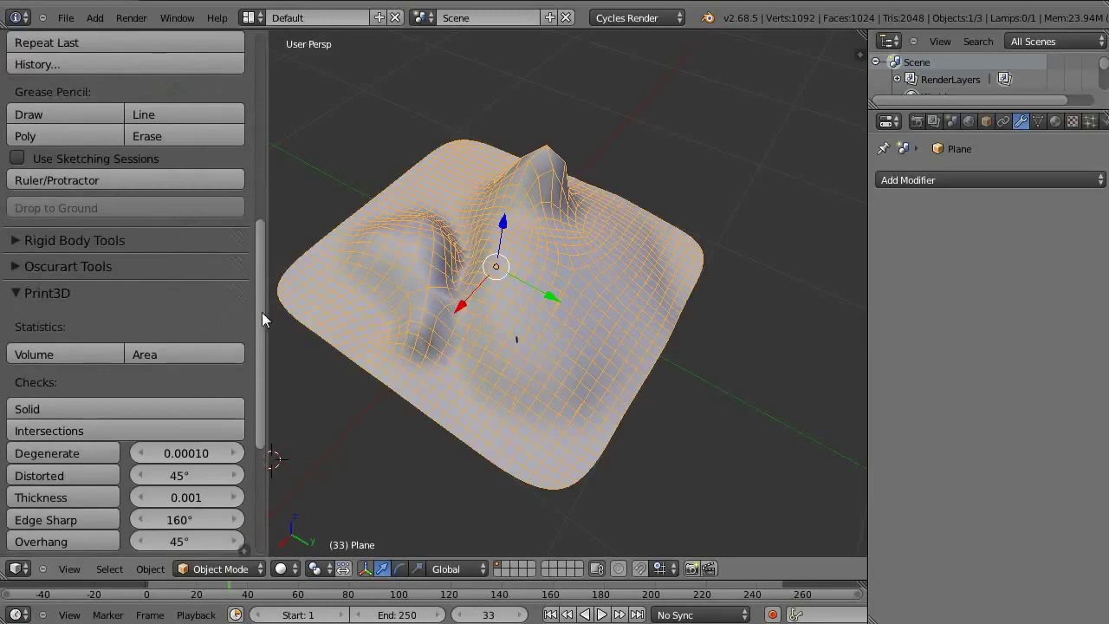
left_click_drag(278, 320, 382, 329)
scroll(260, 360, "down", 4)
scroll(228, 277, "down", 3)
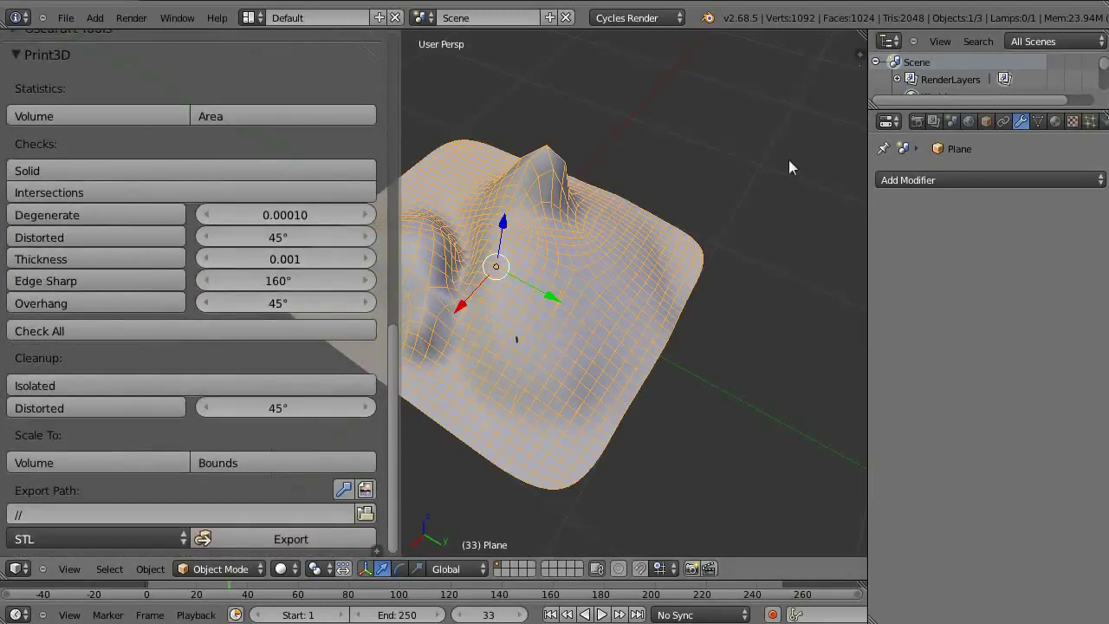
Reveal the viewport properties sidebar and scroll down its panel
left_click_drag(842, 84, 520, 156)
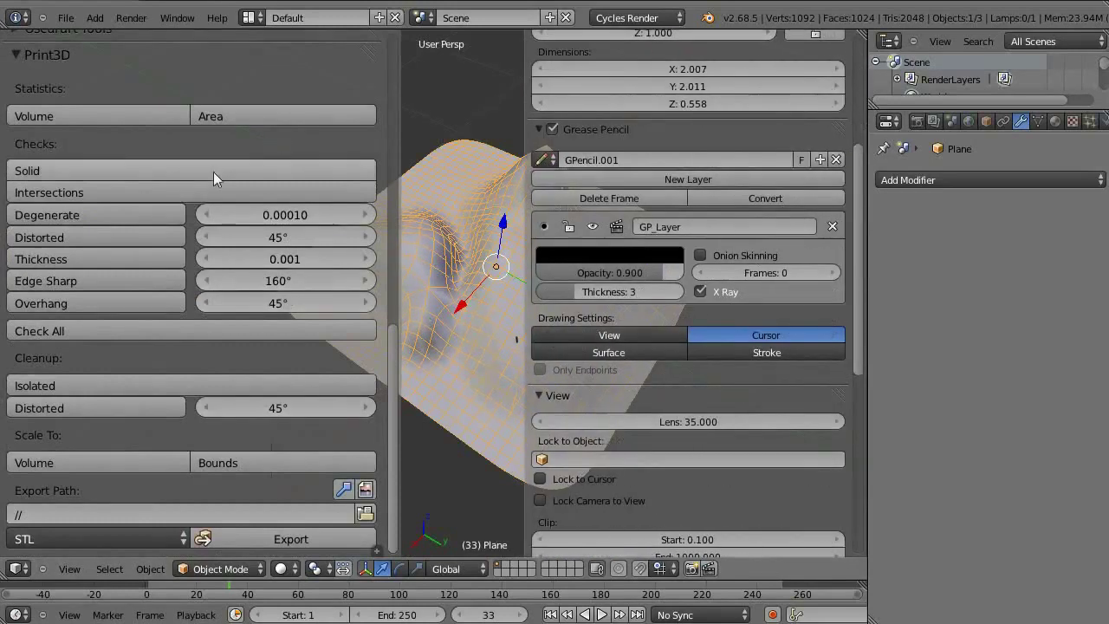
scroll(623, 313, "down", 6)
scroll(642, 260, "down", 4)
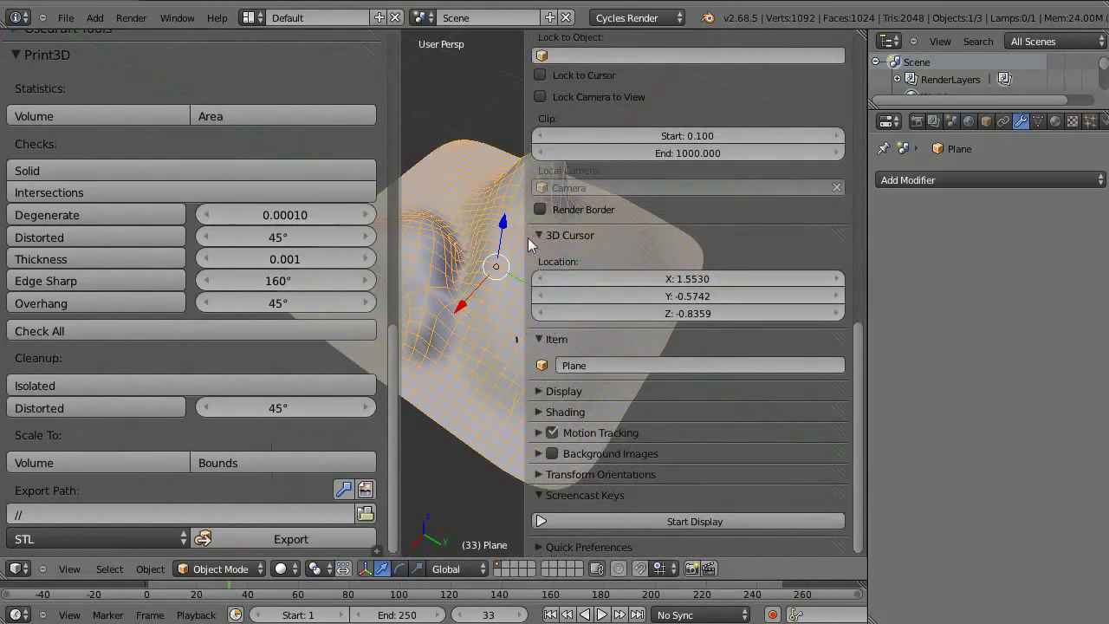
In Edit Mode, select the whole mesh and turn on the Mesh Analysis overlay
key("Tab")
key("a")
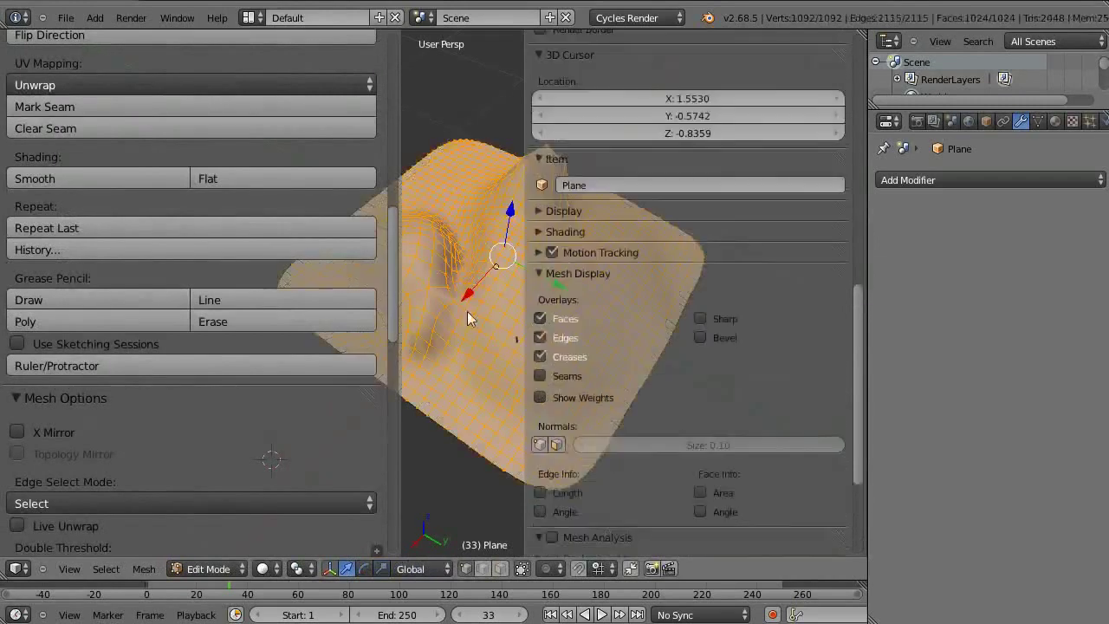
scroll(588, 135, "down", 4)
left_click_drag(589, 313, 588, 333)
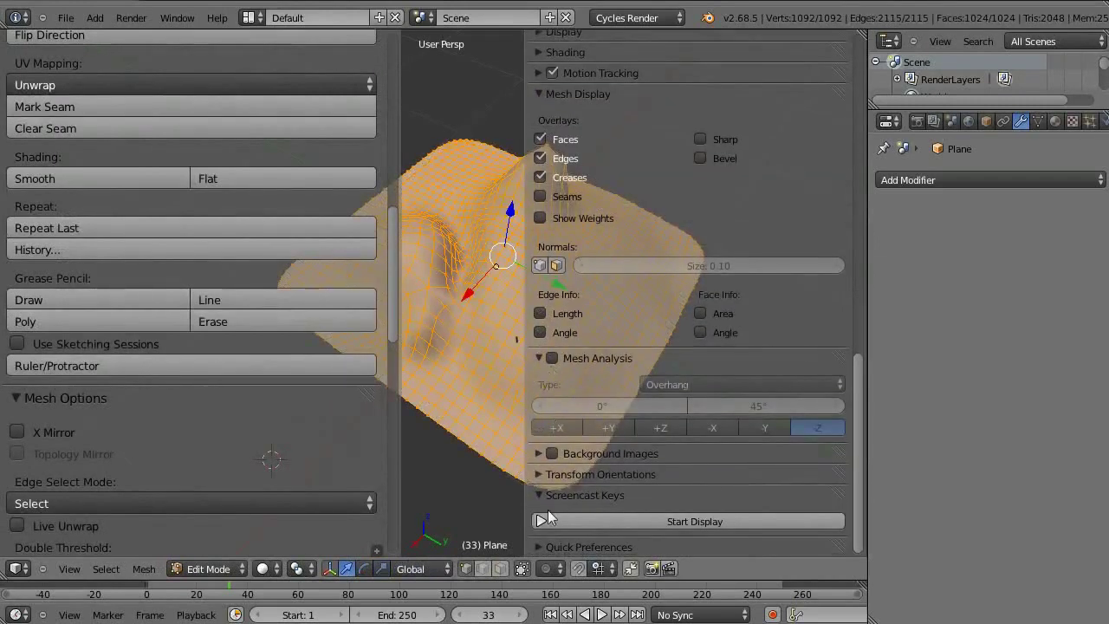
scroll(591, 450, "up", 5)
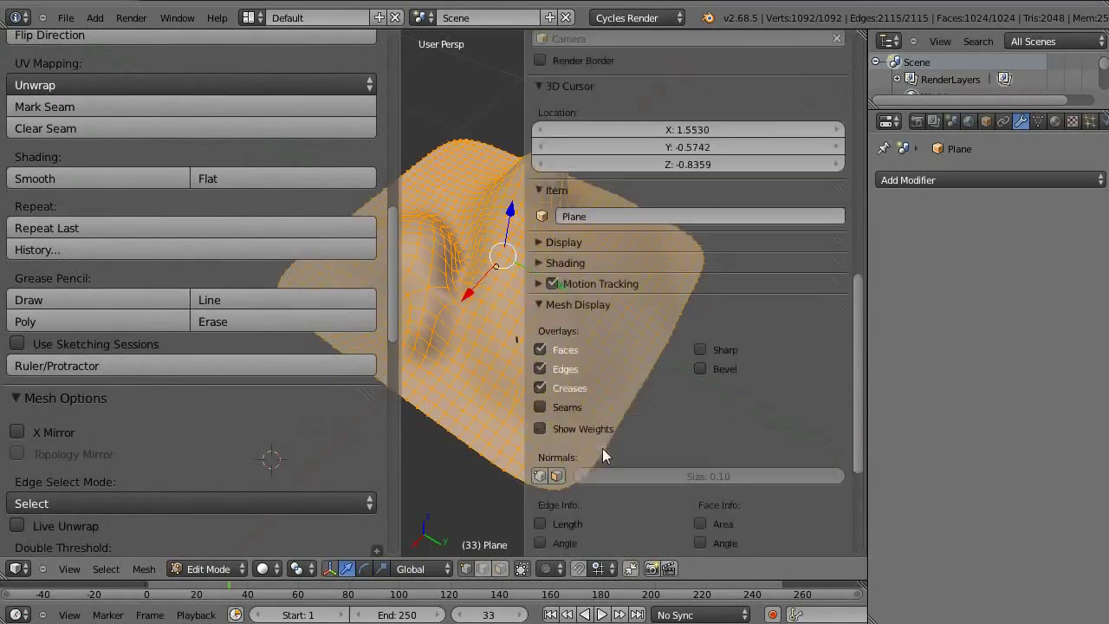
left_click(584, 305)
left_click(589, 324)
left_click(582, 323)
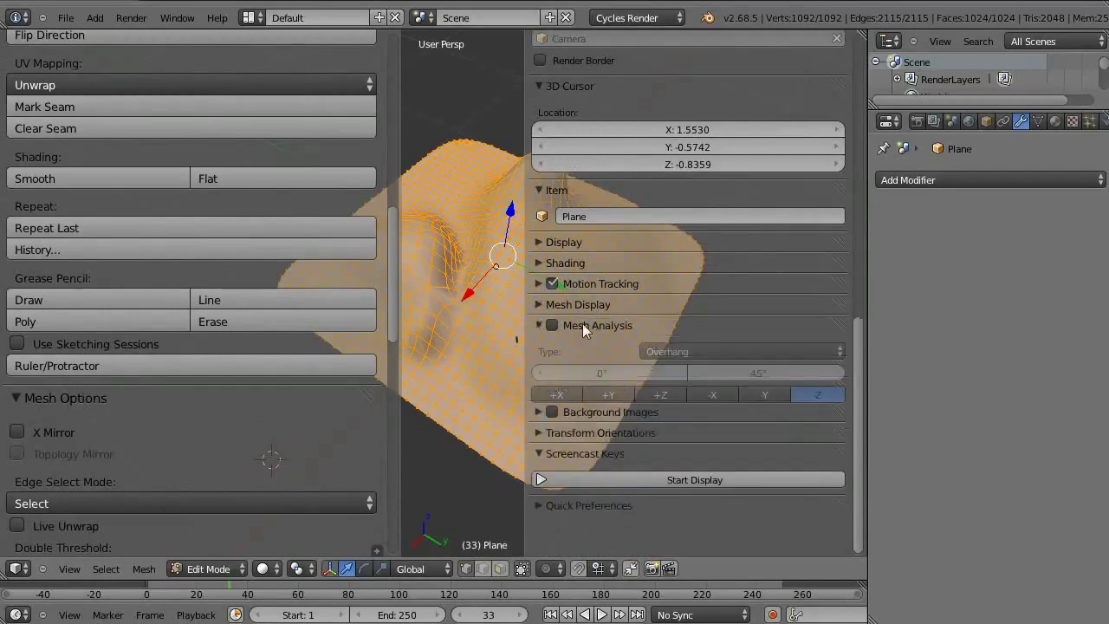
left_click(552, 324)
Try the Sharp and then Distort mesh analysis types on the sculpted plane
mouse_move(462, 321)
middle_mouse_down()
mouse_move(280, 398)
mouse_move(310, 418)
middle_mouse_up()
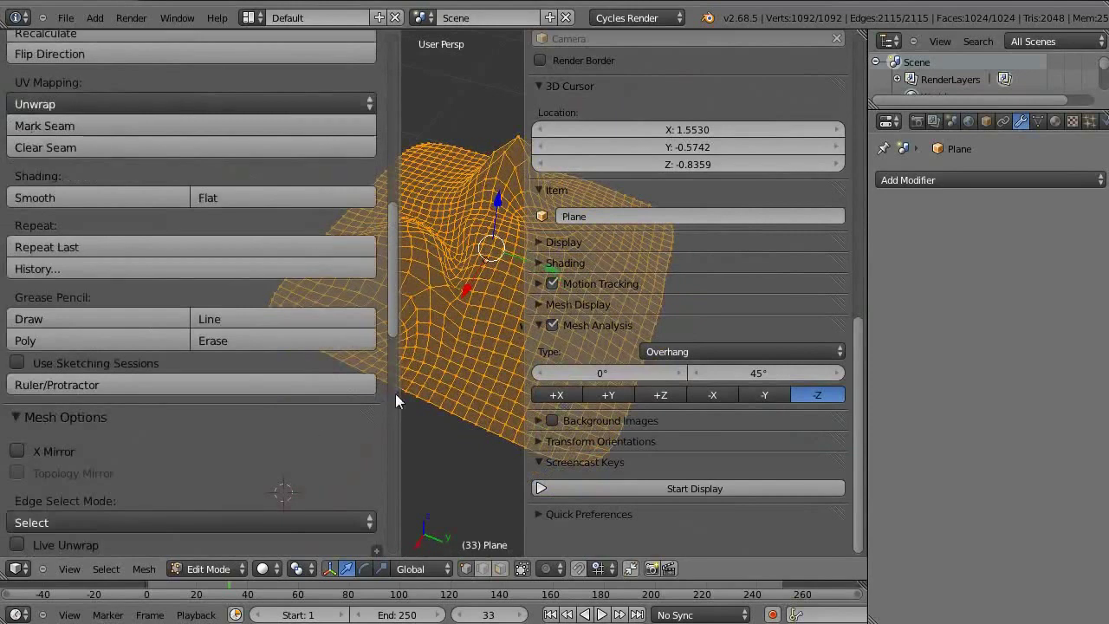
scroll(397, 395, "down", 10)
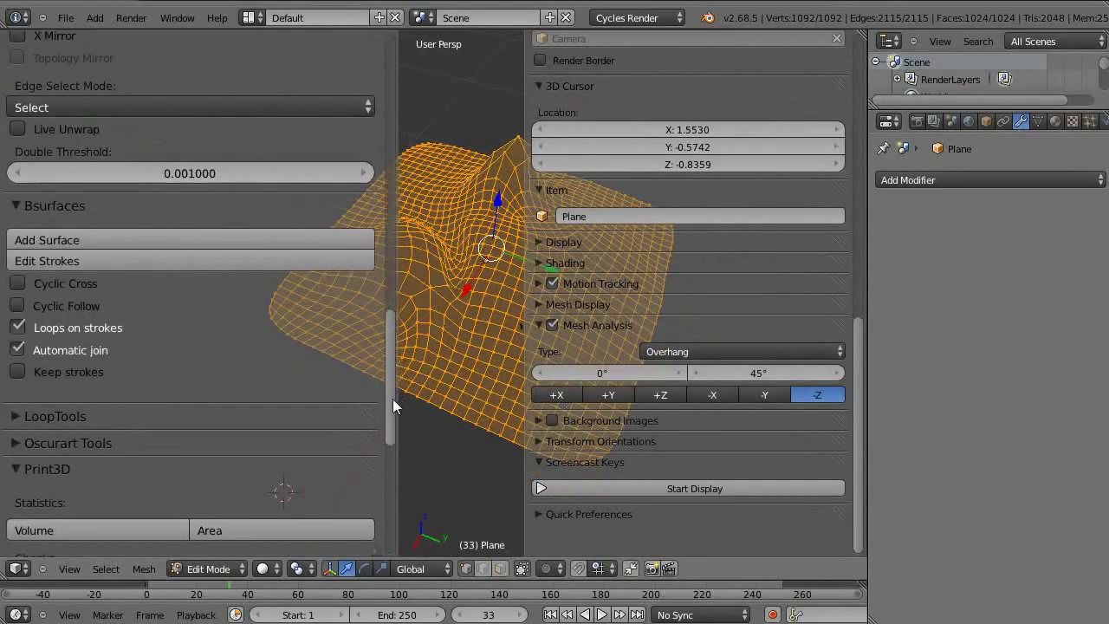
left_click_drag(392, 398, 350, 370)
mouse_move(464, 305)
middle_mouse_down()
mouse_move(414, 346)
mouse_move(388, 351)
mouse_move(485, 364)
middle_mouse_up()
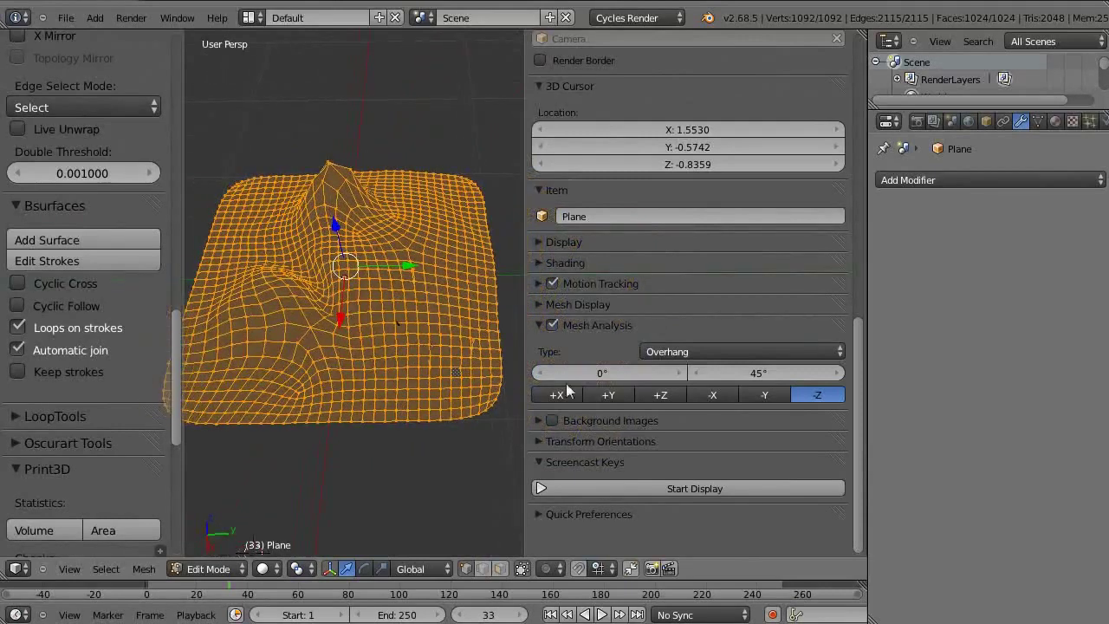
left_click(677, 351)
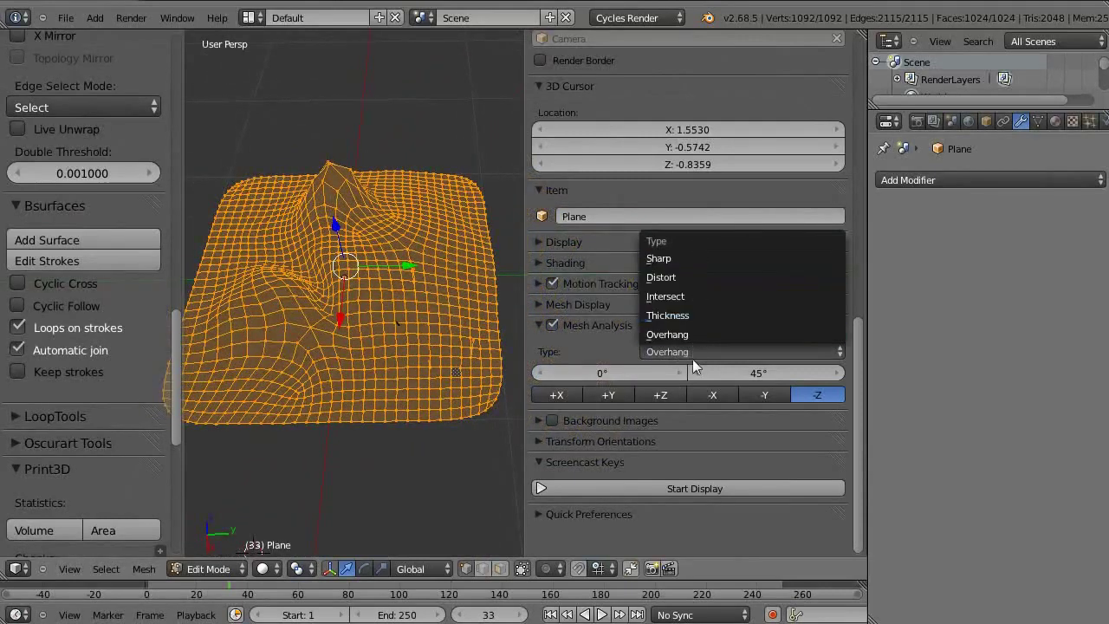
left_click(693, 318)
left_click(696, 352)
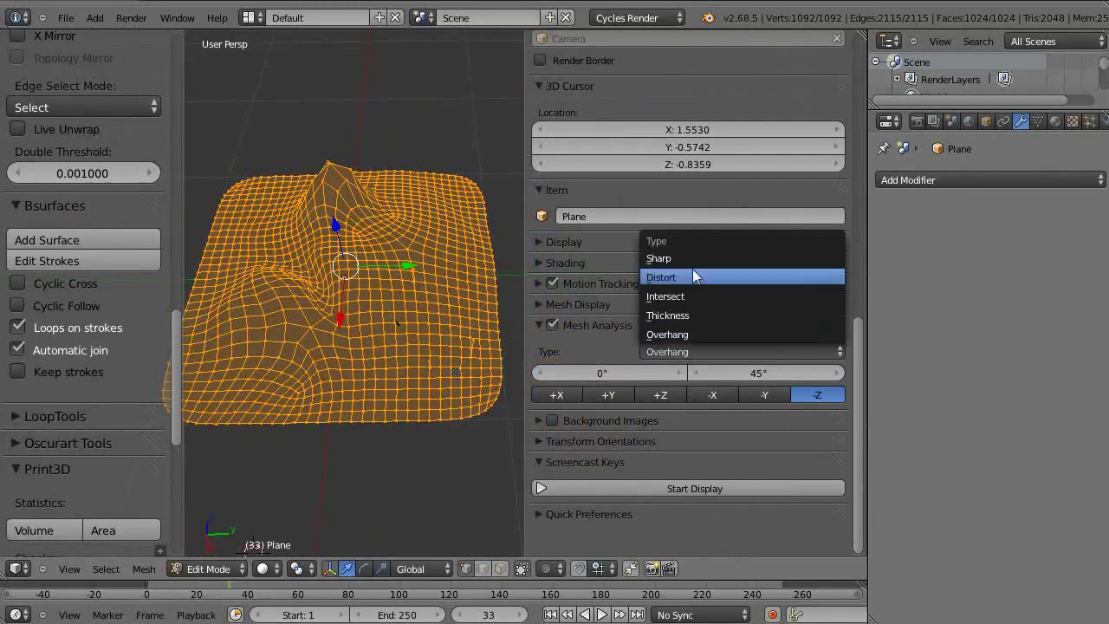
left_click(694, 259)
left_click(692, 349)
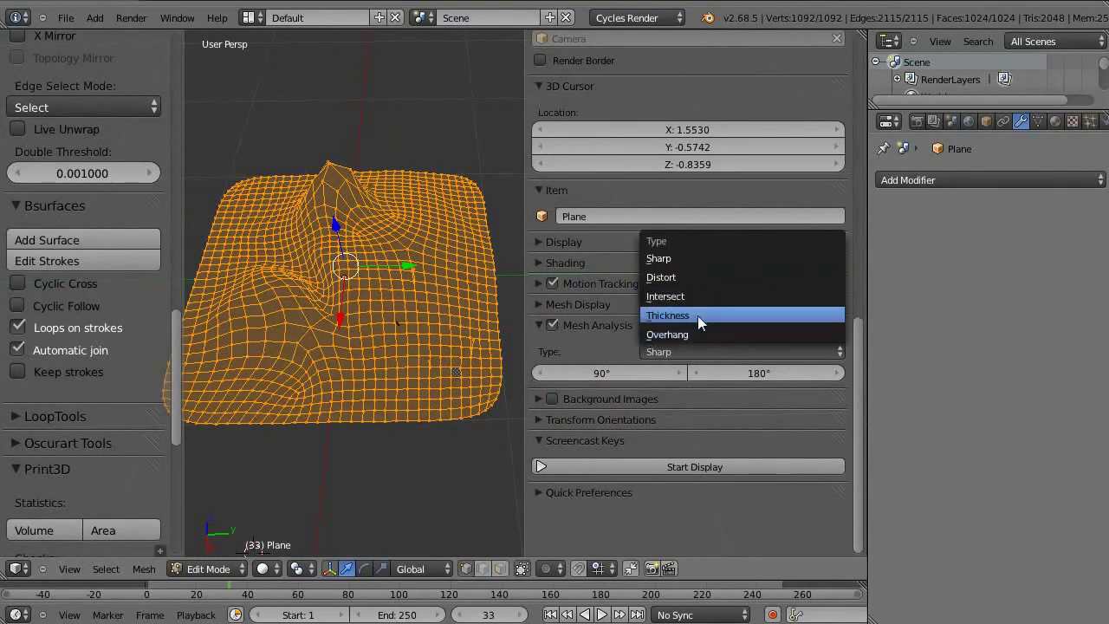
left_click(699, 278)
Adjust the Distort angle range, then switch analysis to Overhang and finally Thickness
mouse_move(454, 336)
middle_mouse_down()
mouse_move(403, 374)
mouse_move(432, 348)
middle_mouse_up()
mouse_move(747, 372)
left_mouse_down()
mouse_move(760, 367)
mouse_move(718, 373)
left_mouse_up()
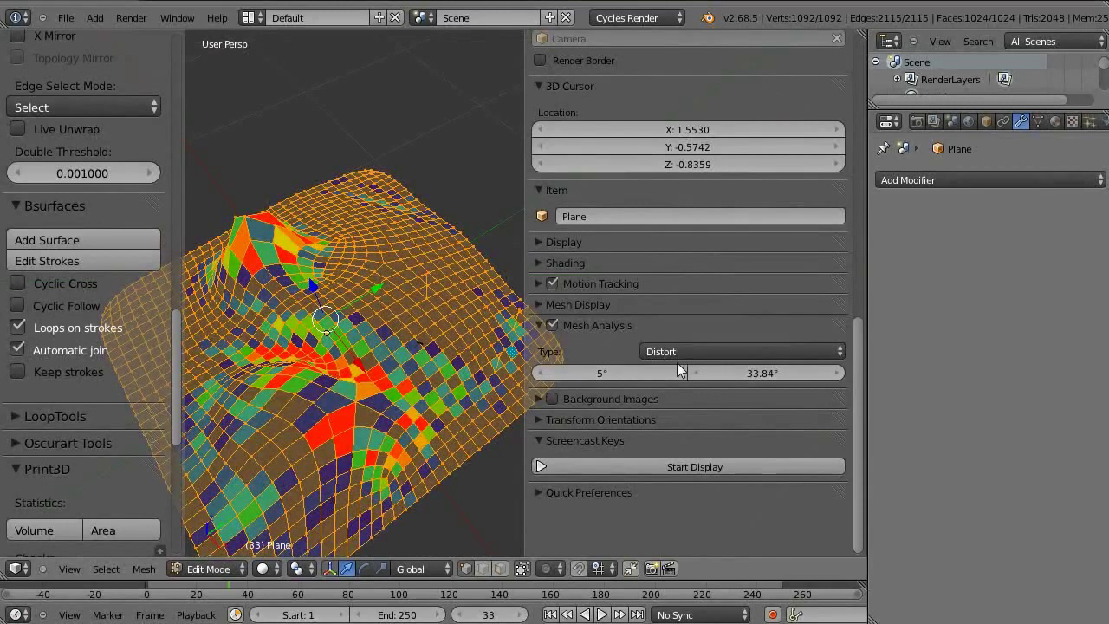
mouse_move(766, 373)
left_mouse_down()
mouse_move(777, 373)
mouse_move(705, 372)
left_mouse_up()
mouse_move(572, 372)
left_mouse_down()
mouse_move(545, 376)
mouse_move(455, 347)
left_mouse_up()
left_click(703, 347)
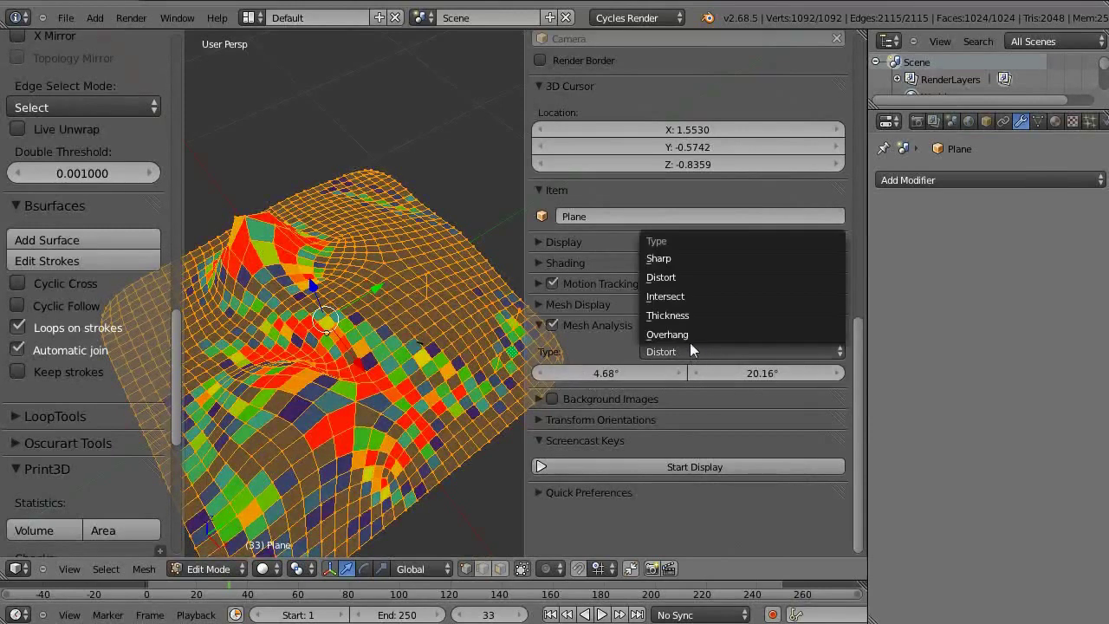
left_click(705, 335)
left_click(698, 348)
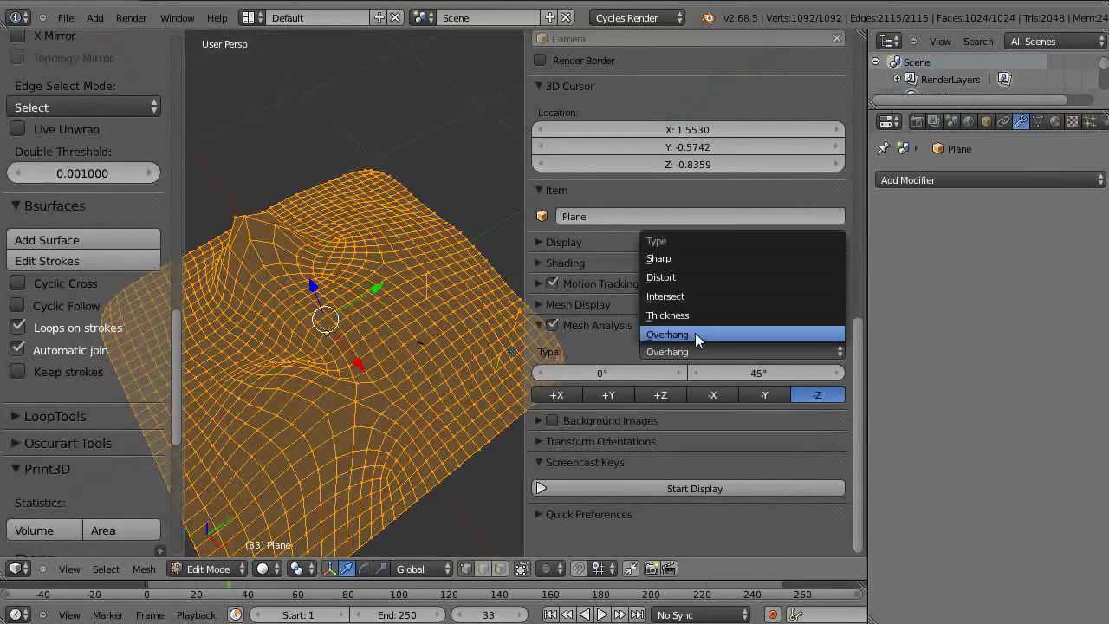
left_click(698, 315)
Extrude the front and back border loops downward and fill the open bottom
mouse_move(415, 420)
middle_mouse_down()
mouse_move(385, 360)
mouse_move(392, 322)
mouse_move(452, 402)
middle_mouse_up()
left_click(449, 402, "alt")
mouse_move(224, 492)
middle_mouse_down()
mouse_move(224, 482)
mouse_move(391, 412)
mouse_move(321, 285)
mouse_move(421, 326)
mouse_move(506, 304)
mouse_move(363, 445)
mouse_move(401, 347)
mouse_move(441, 329)
mouse_move(422, 403)
mouse_move(422, 284)
middle_mouse_up()
left_click(334, 286, "alt+shift")
key("e")
left_click(397, 365)
key("alt+f")
Toggle Edit Mode and adjust the Thickness analysis maximum threshold
key("Tab")
key("Tab")
scroll(416, 308, "down", 2)
scroll(407, 331, "down", 2)
mouse_move(767, 374)
left_mouse_down()
mouse_move(792, 367)
mouse_move(754, 370)
mouse_move(804, 367)
mouse_move(773, 370)
left_mouse_up()
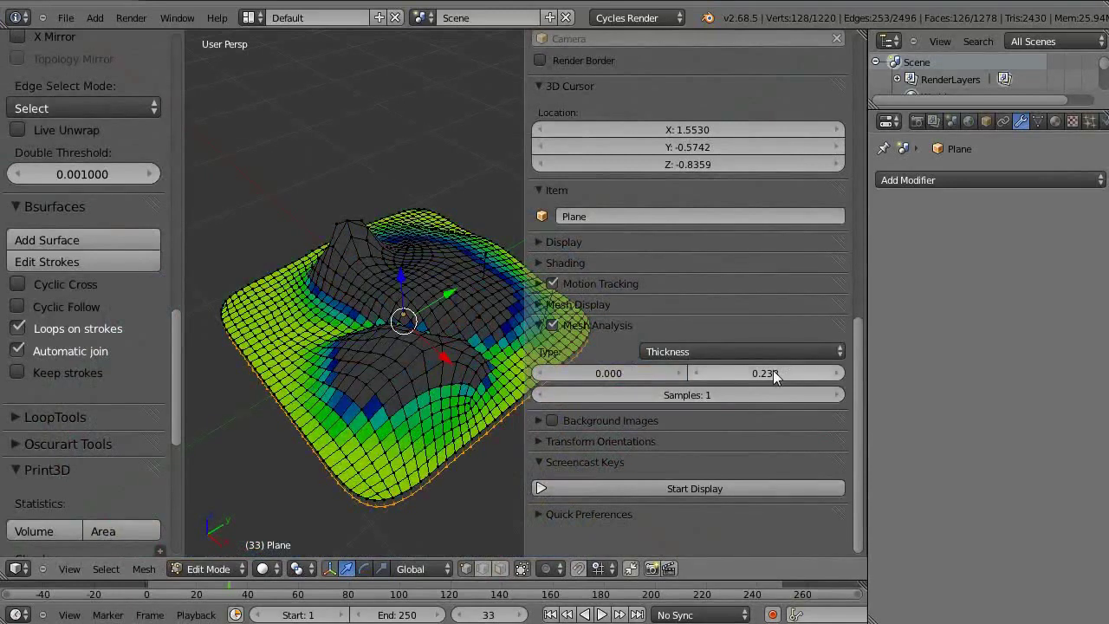
Set scene units to Metric and bring the Thickness maximum down to 8.24cm
left_click(968, 122)
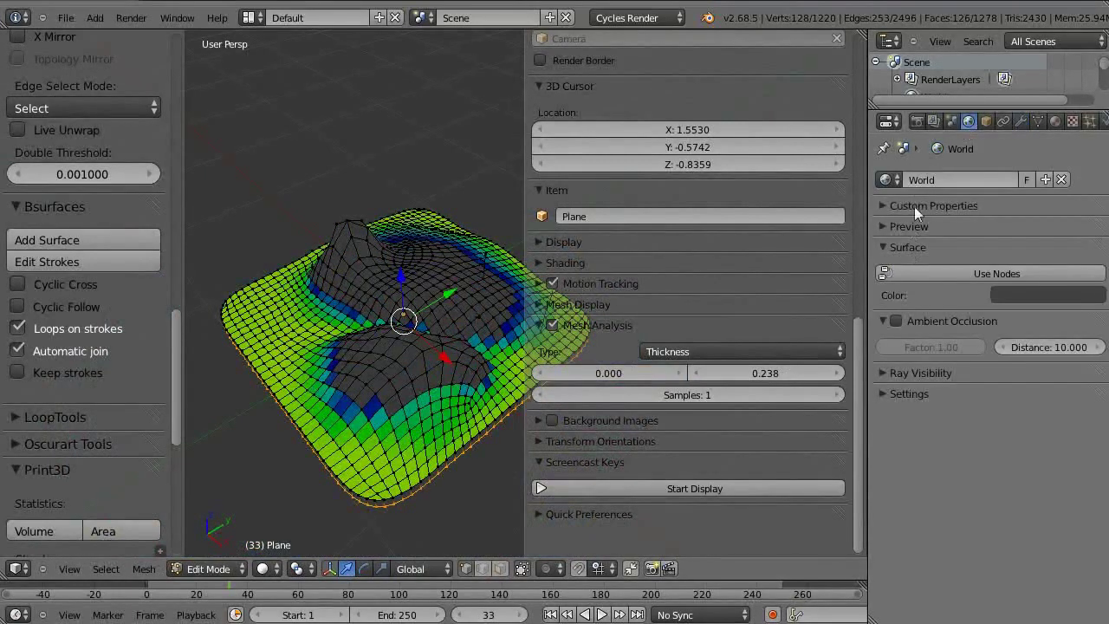
left_click(953, 121)
left_click(981, 296)
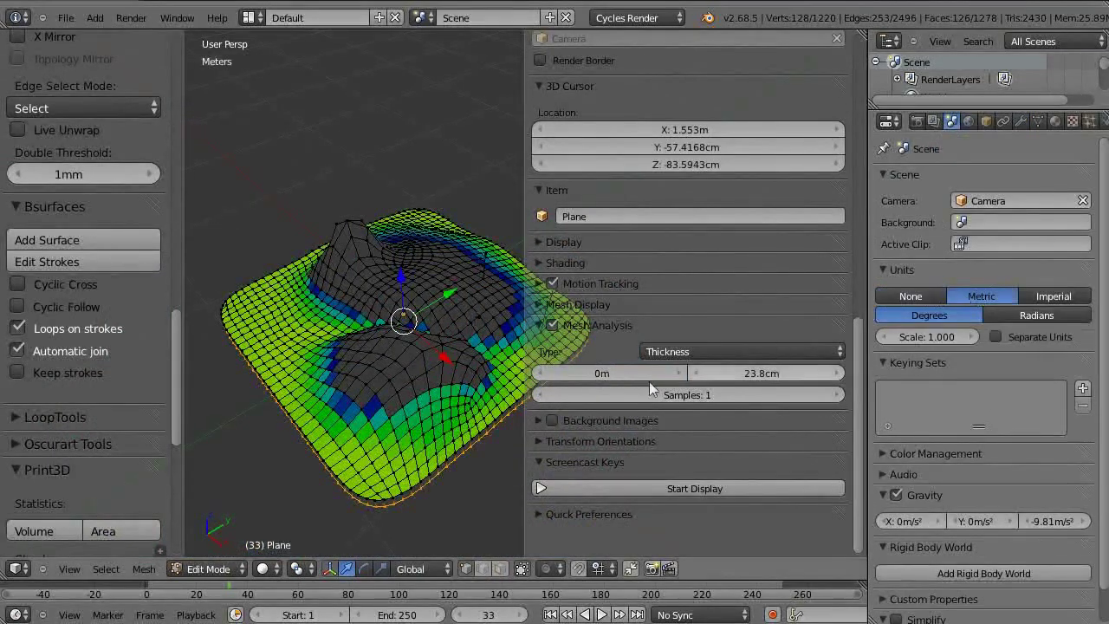
mouse_move(755, 373)
left_mouse_down()
mouse_move(807, 371)
mouse_move(768, 373)
left_mouse_up()
mouse_move(433, 381)
middle_mouse_down()
mouse_move(351, 308)
mouse_move(396, 391)
mouse_move(390, 280)
mouse_move(398, 414)
middle_mouse_up()
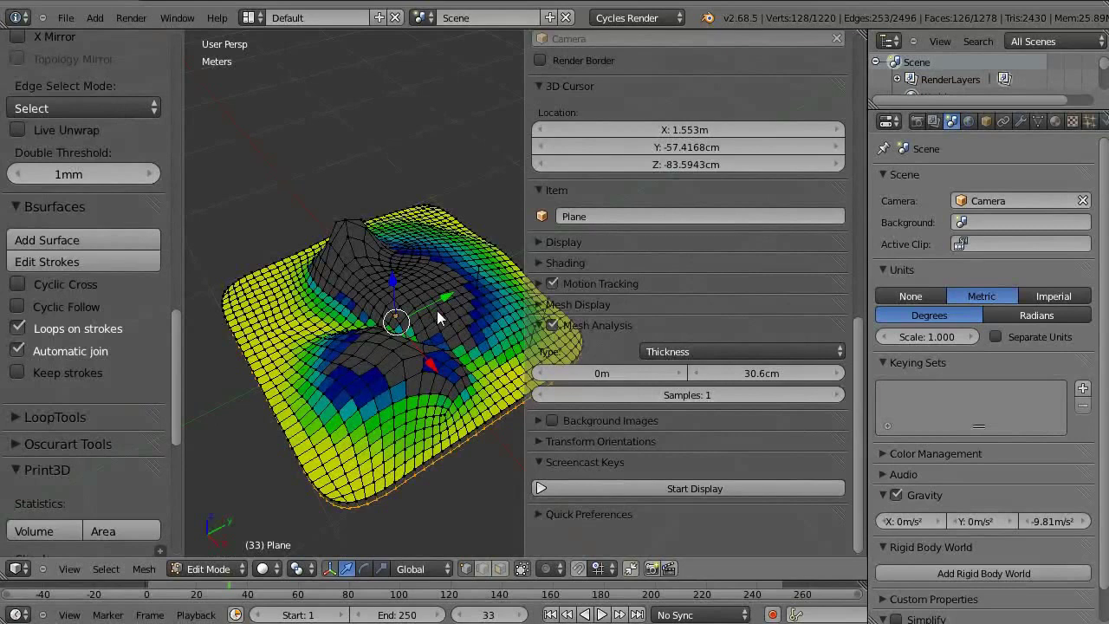
mouse_move(769, 373)
left_mouse_down()
mouse_move(704, 368)
mouse_move(747, 373)
left_mouse_up()
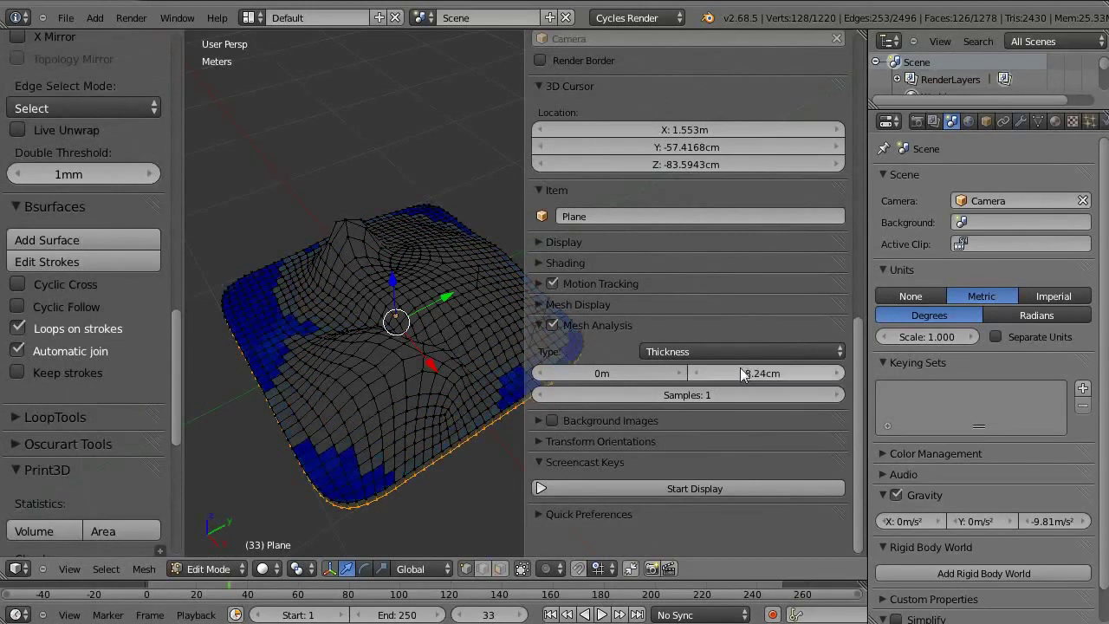
left_click(747, 373)
left_click(753, 355)
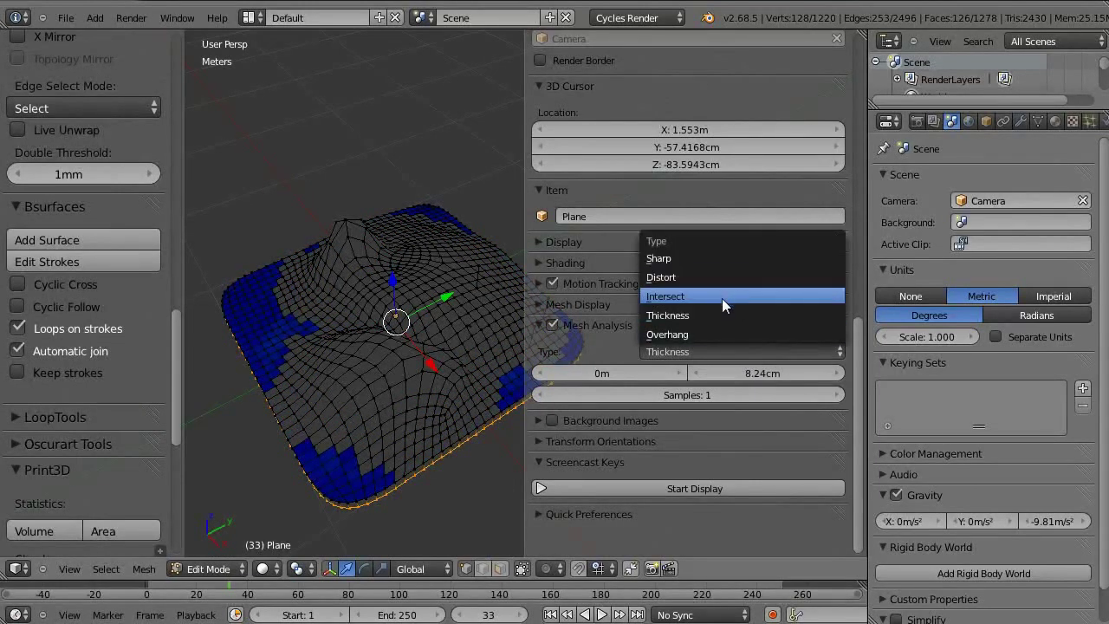
Switch mesh analysis to Intersect and select a single face in face select mode
left_click(721, 296)
key("Tab")
key("Tab")
key("ctrl+Tab")
left_click(400, 428)
right_click(396, 381)
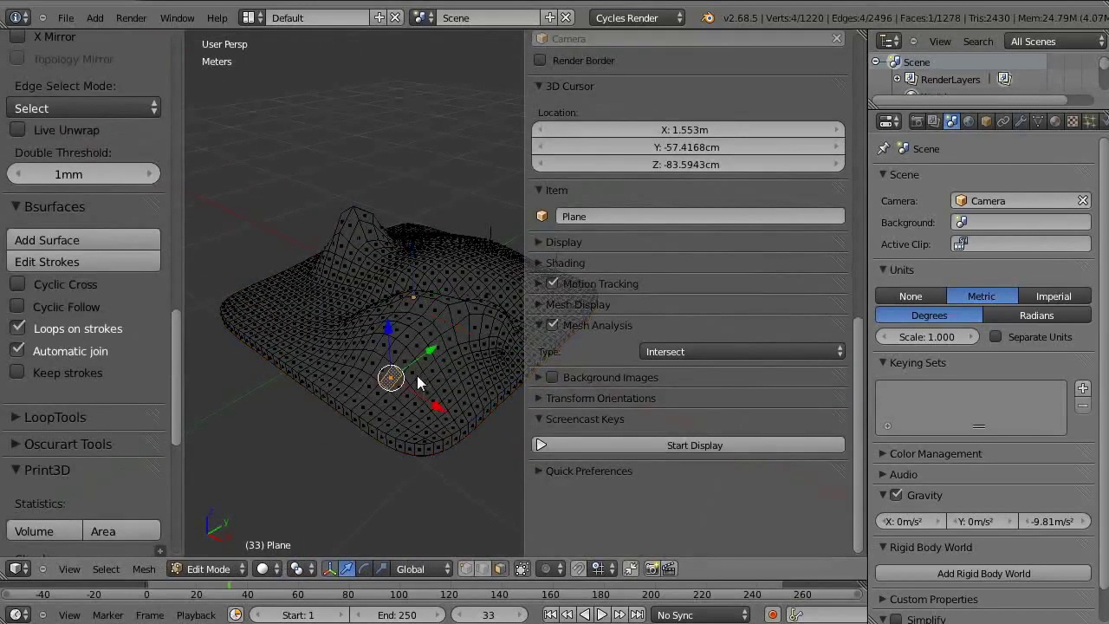
Duplicate the face, scale it up, and move and rotate it to cut through the sculpt
key("shift+d")
left_click(410, 348)
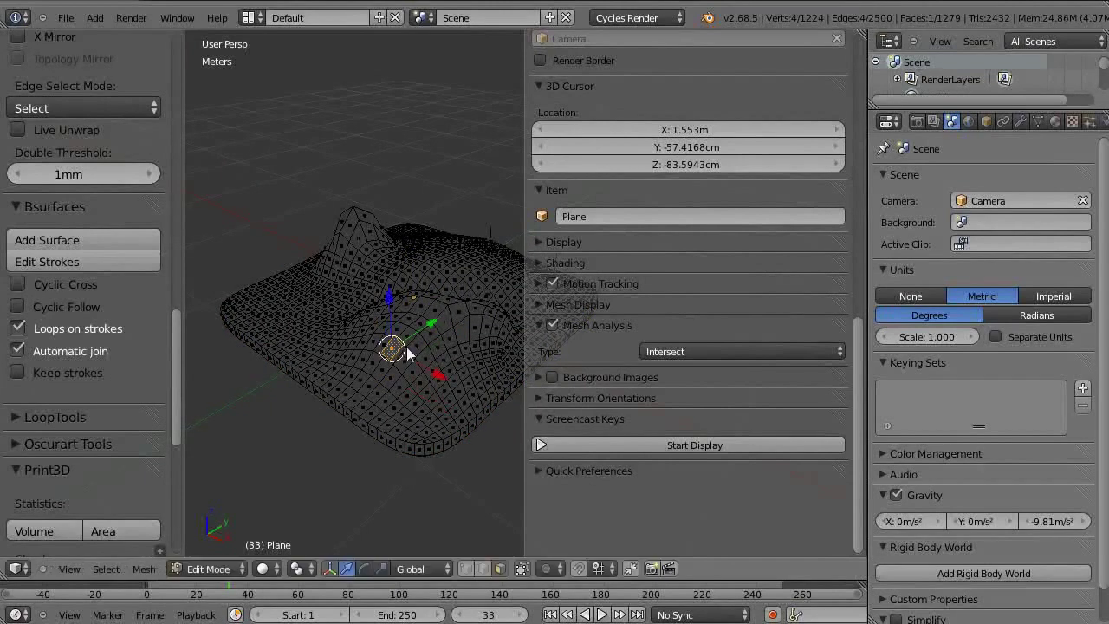
key("s")
left_click(424, 255)
key("g")
left_click(421, 329)
key("r")
left_click(362, 318)
Inspect the red-flagged intersecting quad from several angles in Object and Edit Mode
mouse_move(362, 319)
middle_mouse_down()
mouse_move(279, 377)
mouse_move(350, 262)
mouse_move(488, 257)
mouse_move(475, 284)
mouse_move(243, 344)
middle_mouse_up()
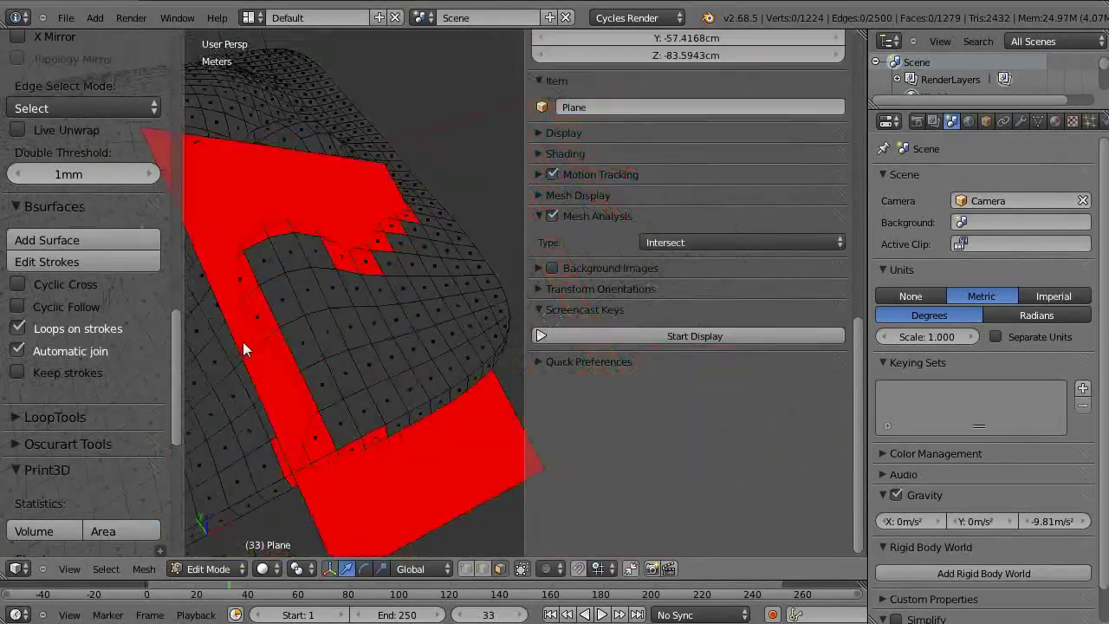
mouse_move(407, 336)
middle_mouse_down()
mouse_move(399, 286)
mouse_move(347, 334)
middle_mouse_up()
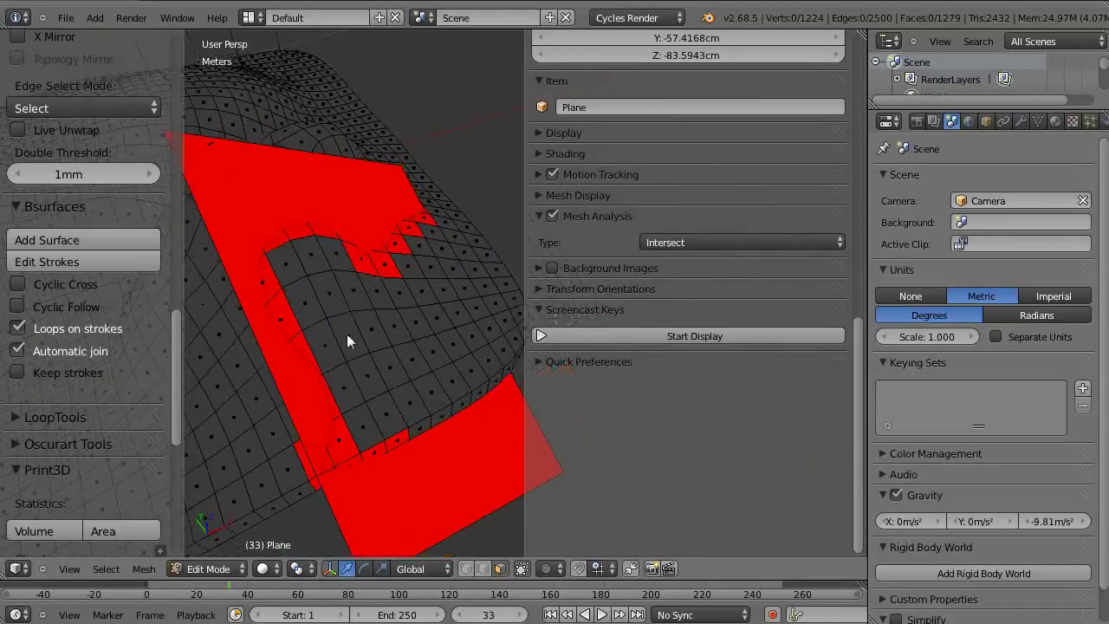
scroll(373, 364, "down", 3)
right_click(400, 389)
key("Tab")
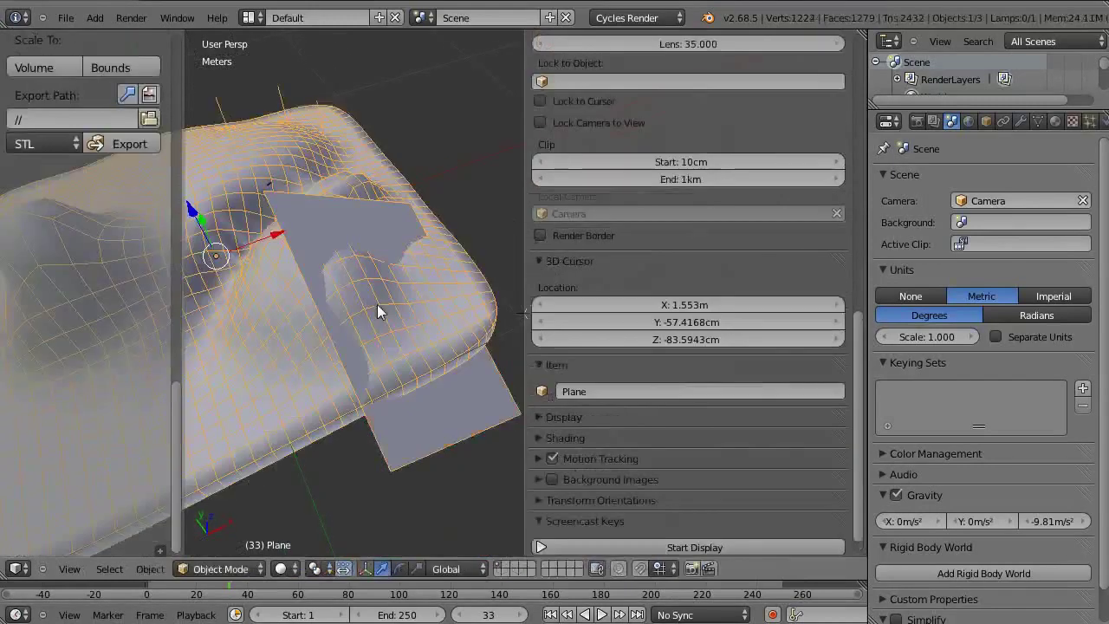
left_click(522, 283)
mouse_move(527, 284)
left_mouse_down()
mouse_move(578, 265)
mouse_move(533, 265)
left_mouse_up()
key("Tab")
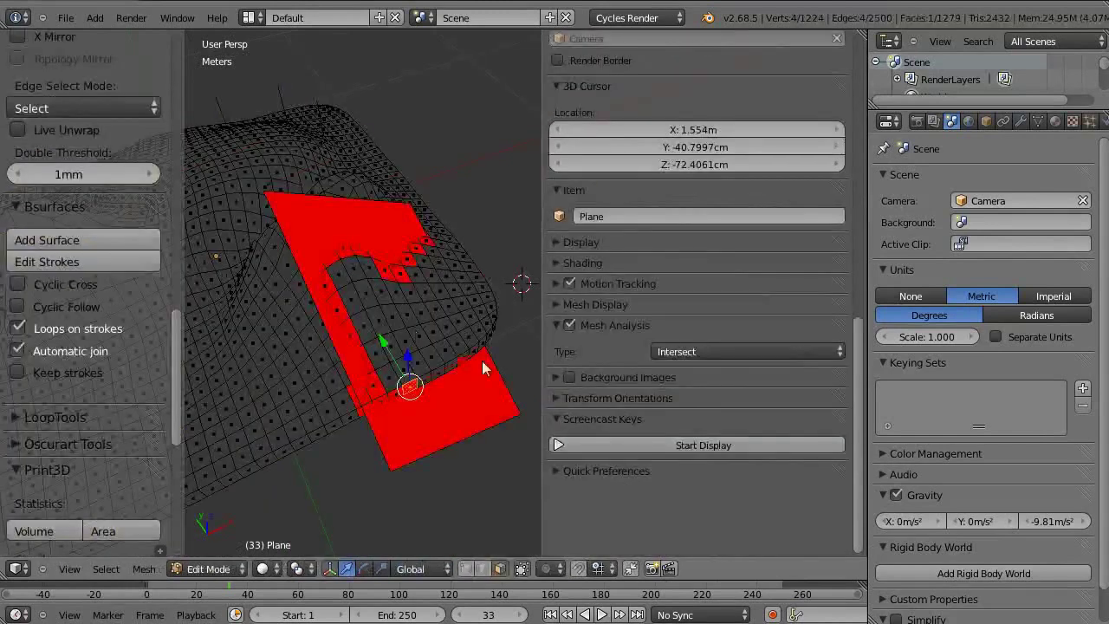
Turn the Mesh Analysis overlay off and collapse its settings
double_click(569, 325)
left_click(569, 325)
left_click(570, 325)
left_click(567, 327)
left_click(548, 331)
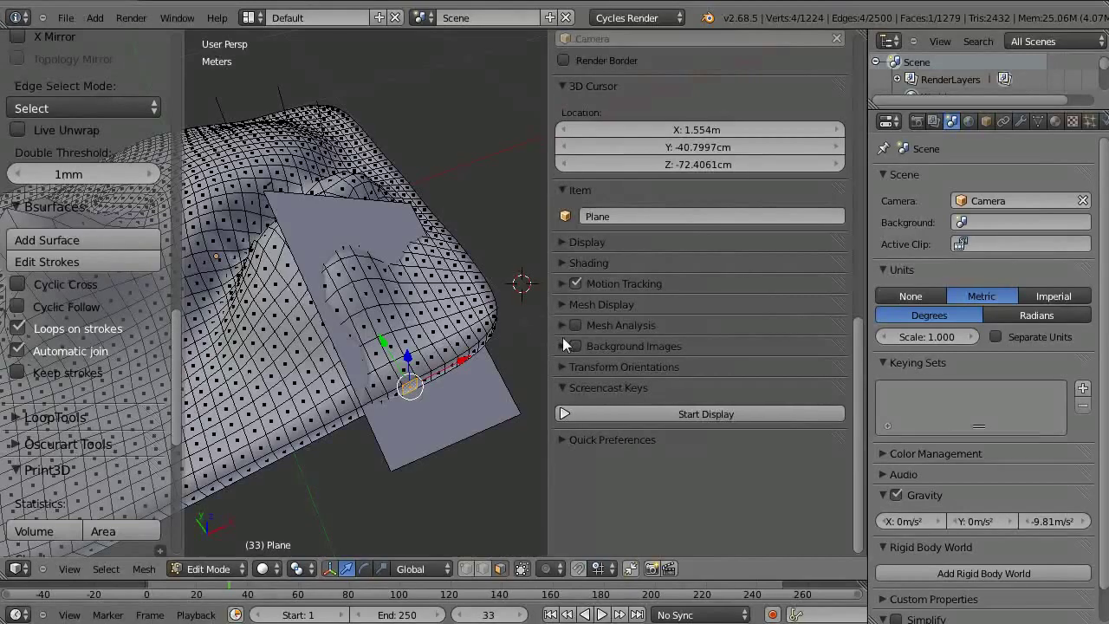
Hide the sidebar and run Print3D Statistics Volume, giving 0.824983 m³ (824983.0008 cm³)
key("n")
mouse_move(563, 337)
middle_mouse_down()
mouse_move(438, 269)
mouse_move(537, 170)
middle_mouse_up()
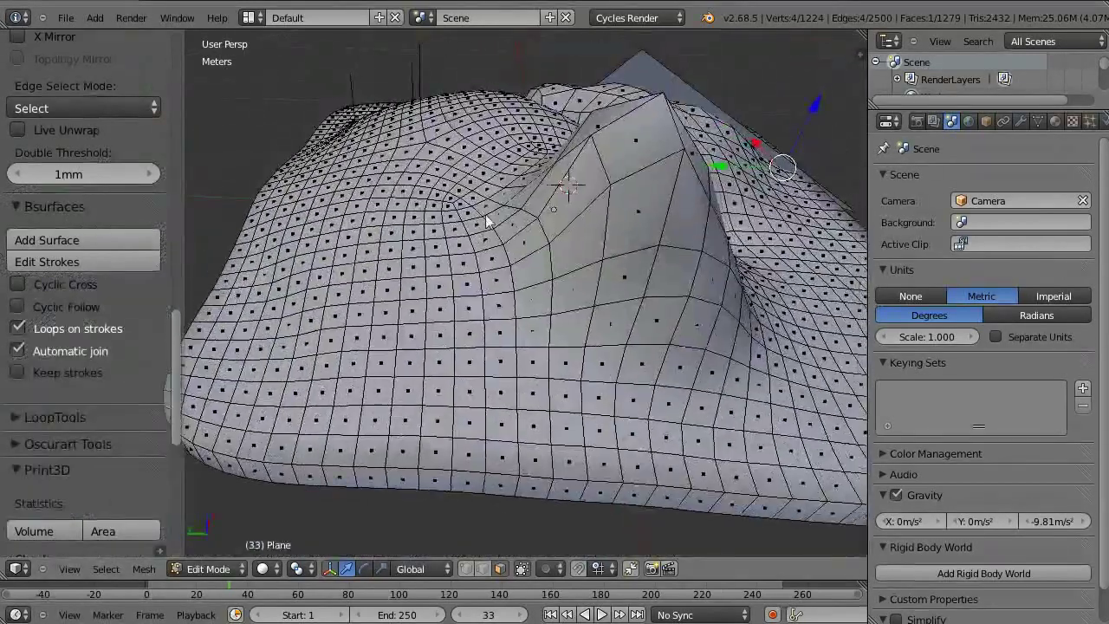
scroll(537, 171, "down", 4)
scroll(86, 291, "down", 3)
scroll(85, 292, "down", 5)
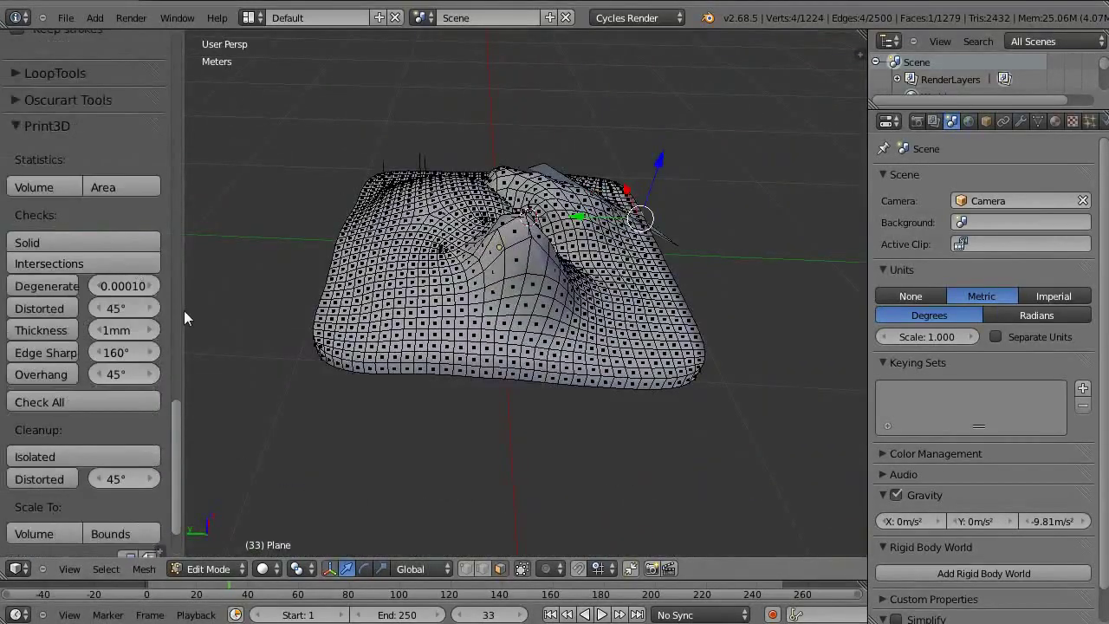
left_click_drag(184, 319, 229, 314)
scroll(142, 204, "down", 2)
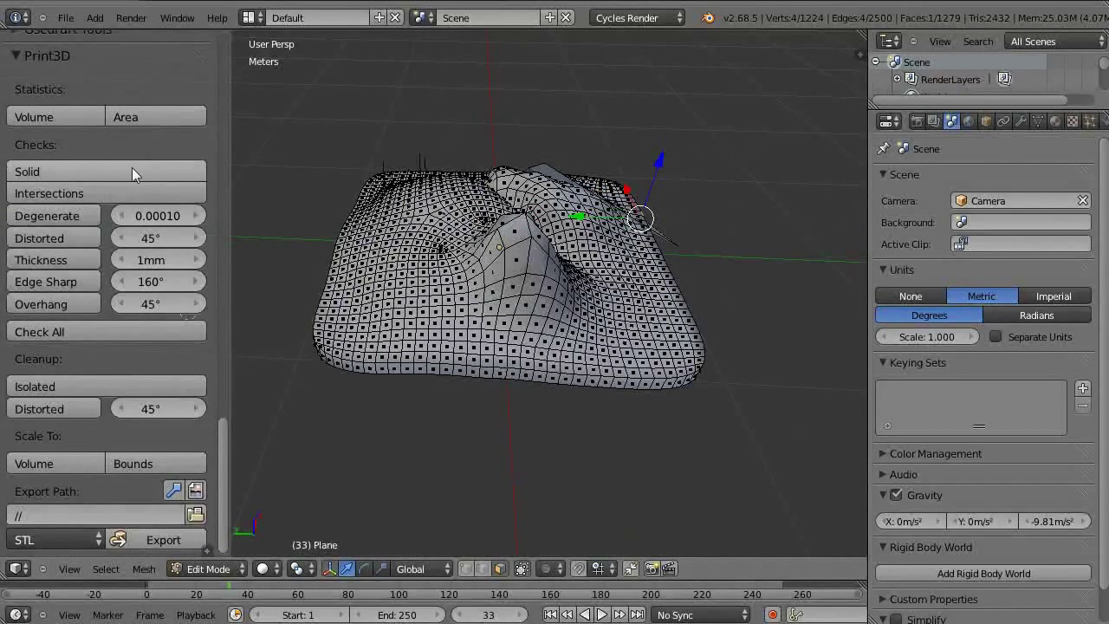
left_click(85, 112)
scroll(149, 333, "down", 3)
scroll(134, 277, "down", 1)
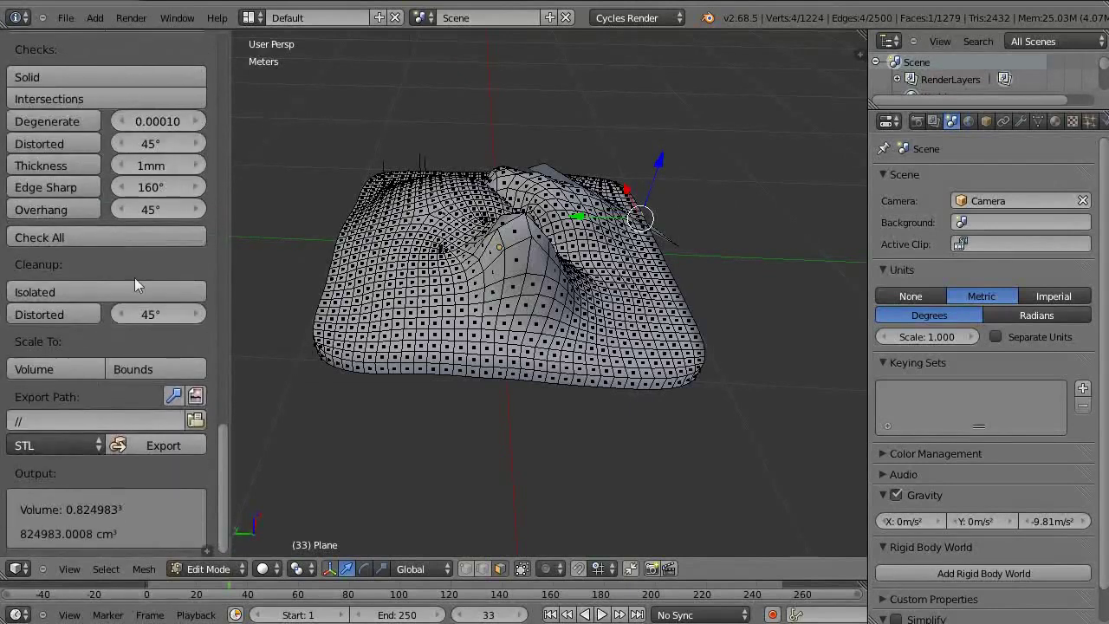
scroll(171, 243, "up", 4)
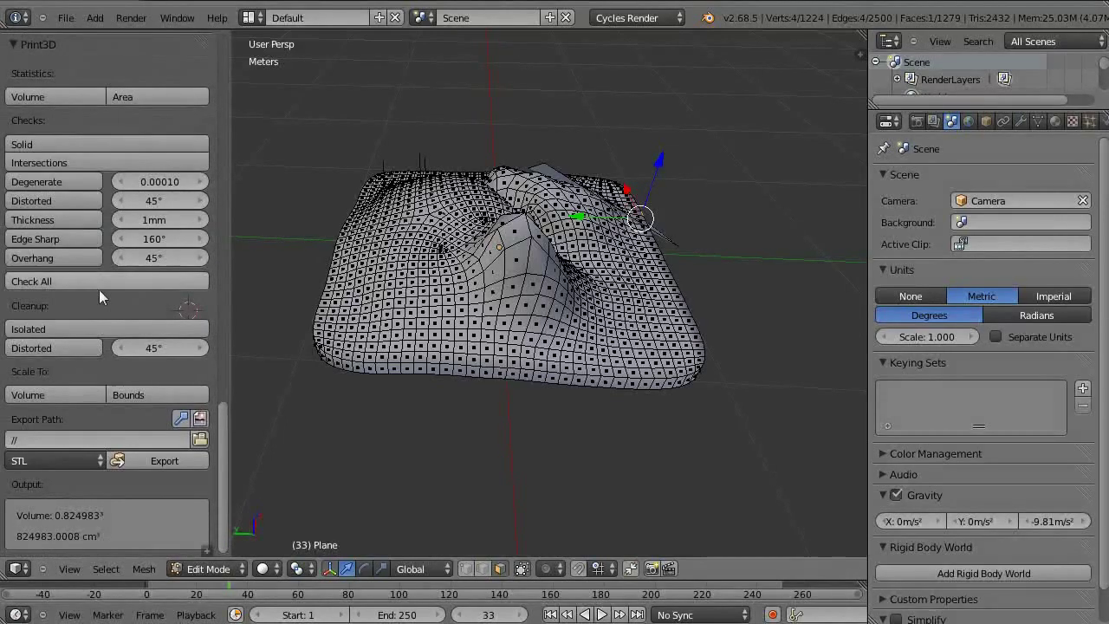
scroll(102, 402, "up", 3)
scroll(101, 402, "down", 3)
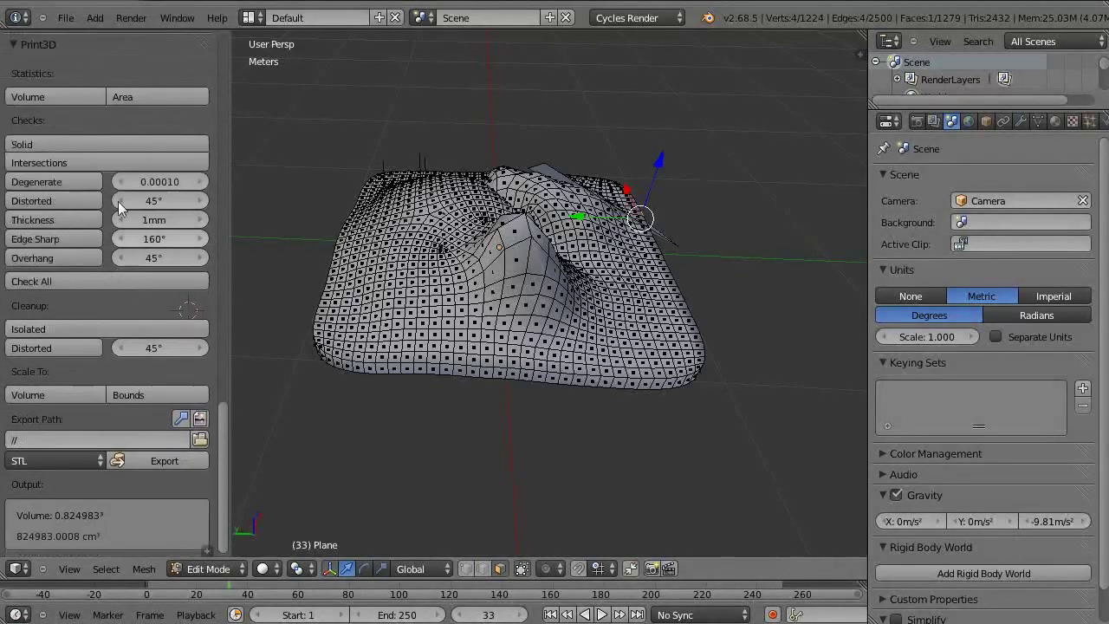
Compute surface area as 9.82891081 m² (98289.1081 cm²), then run the Intersections check
left_click(148, 92)
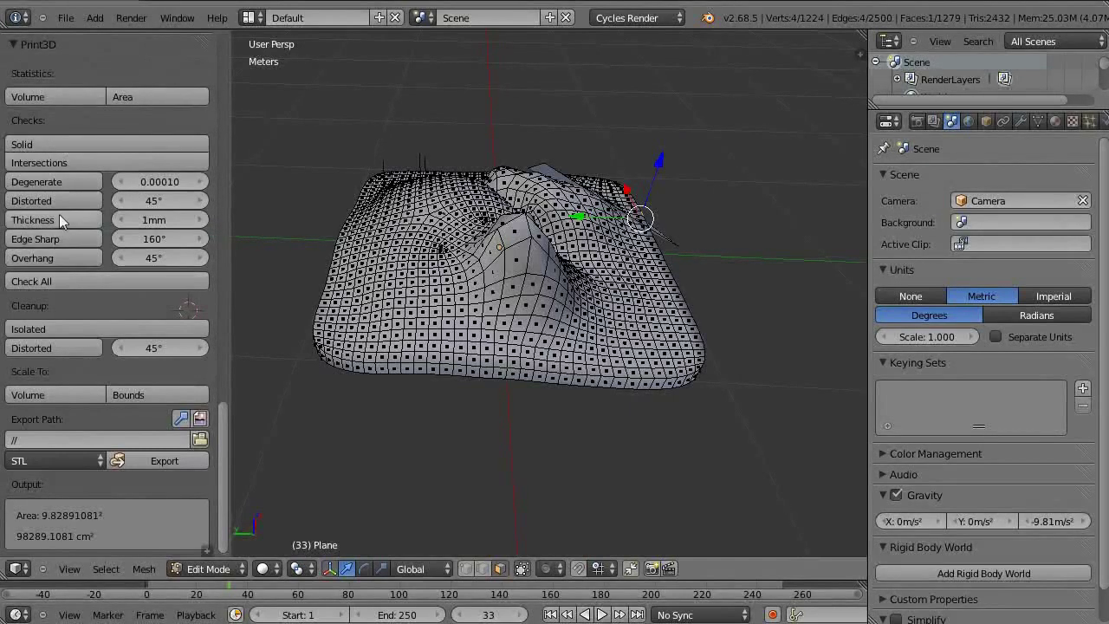
left_click(39, 163)
Delete a small patch of faces at the mesh's front and deselect everything
right_click(407, 336)
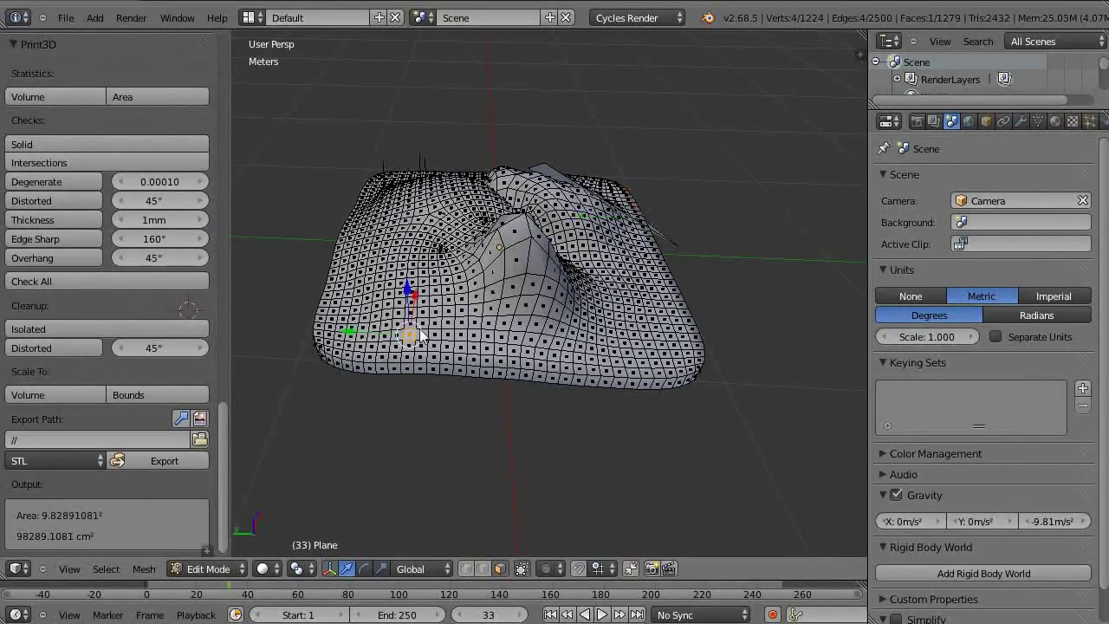
key("x")
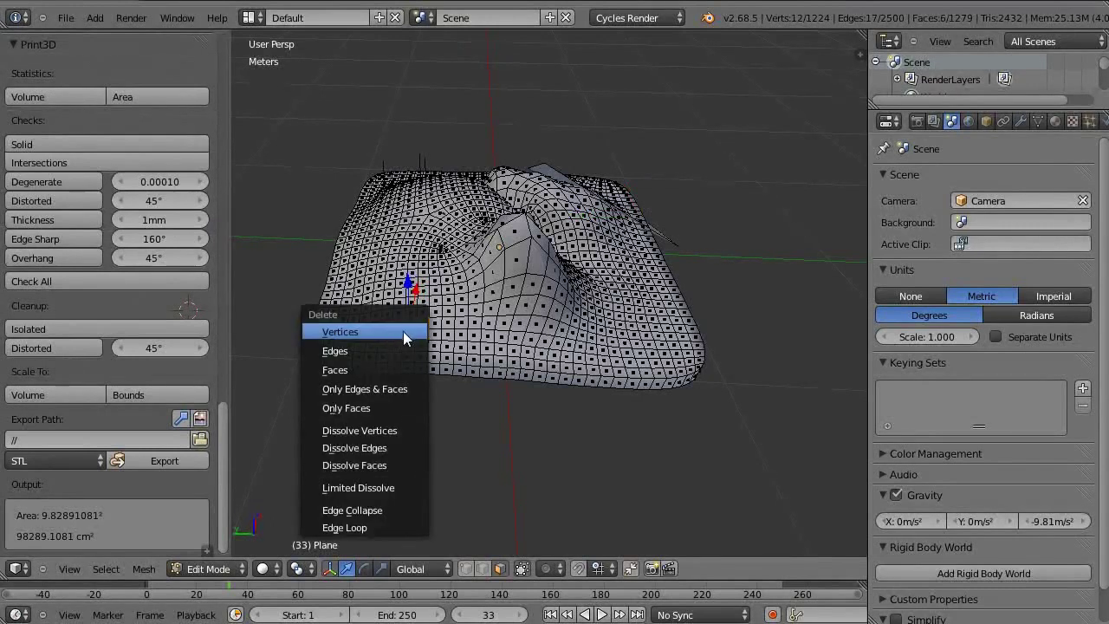
left_click(394, 369)
key("Tab")
key("Tab")
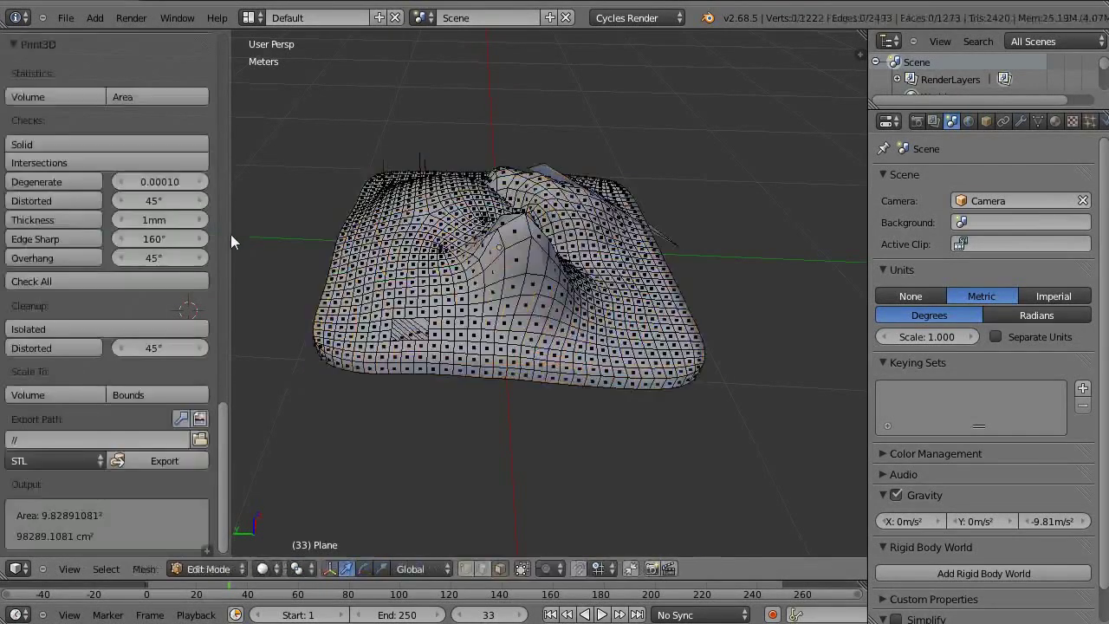
Run the Solid and Intersections checks, finding 17 non-manifold edges and 3 intersecting faces
left_click(79, 143)
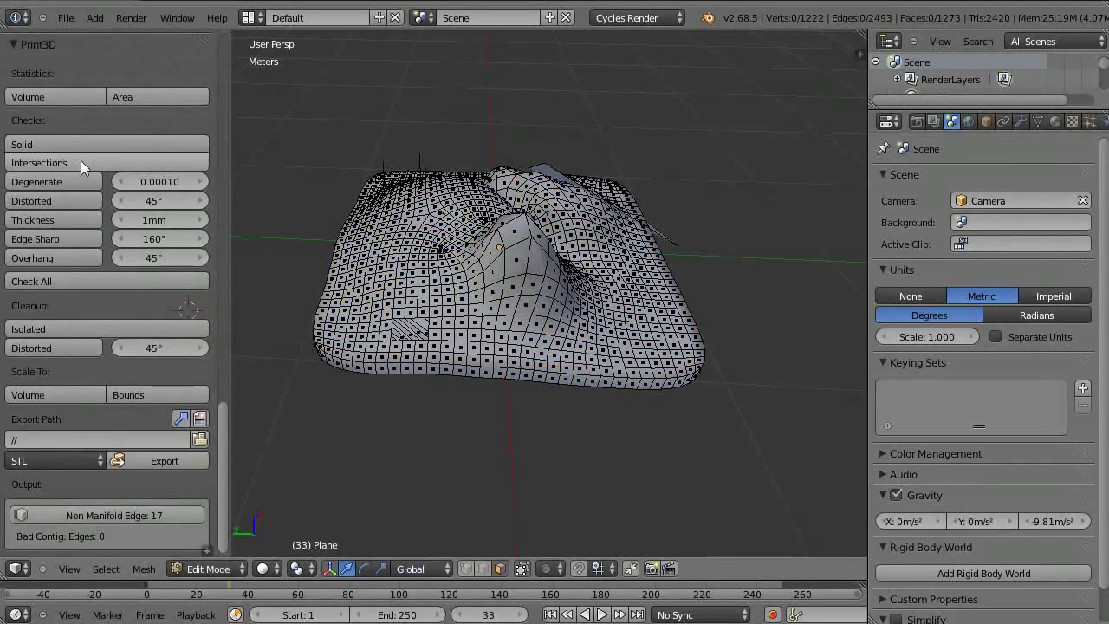
left_click(79, 162)
mouse_move(654, 285)
middle_mouse_down()
mouse_move(495, 297)
mouse_move(359, 332)
middle_mouse_up()
scroll(77, 395, "up", 3)
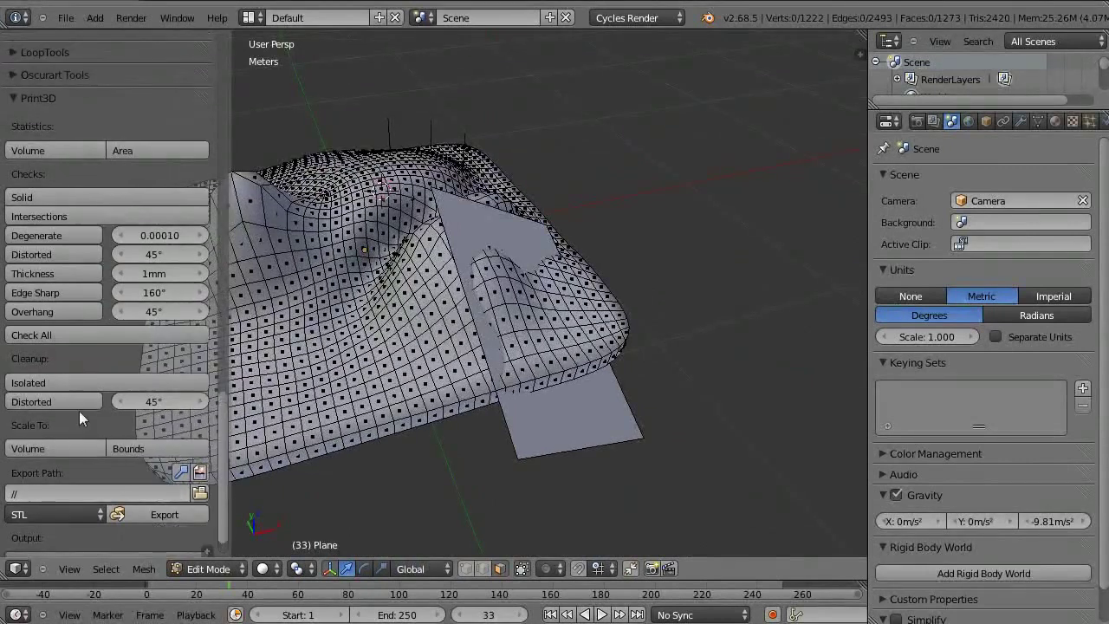
scroll(79, 411, "down", 1)
middle_click_drag(291, 313, 226, 347)
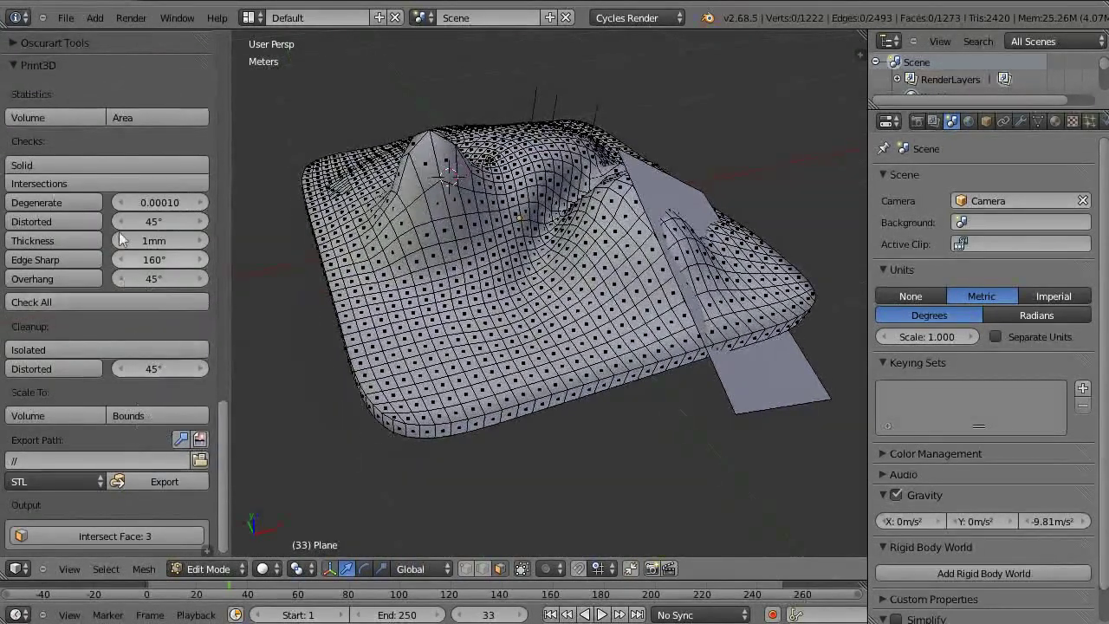
left_click(101, 163)
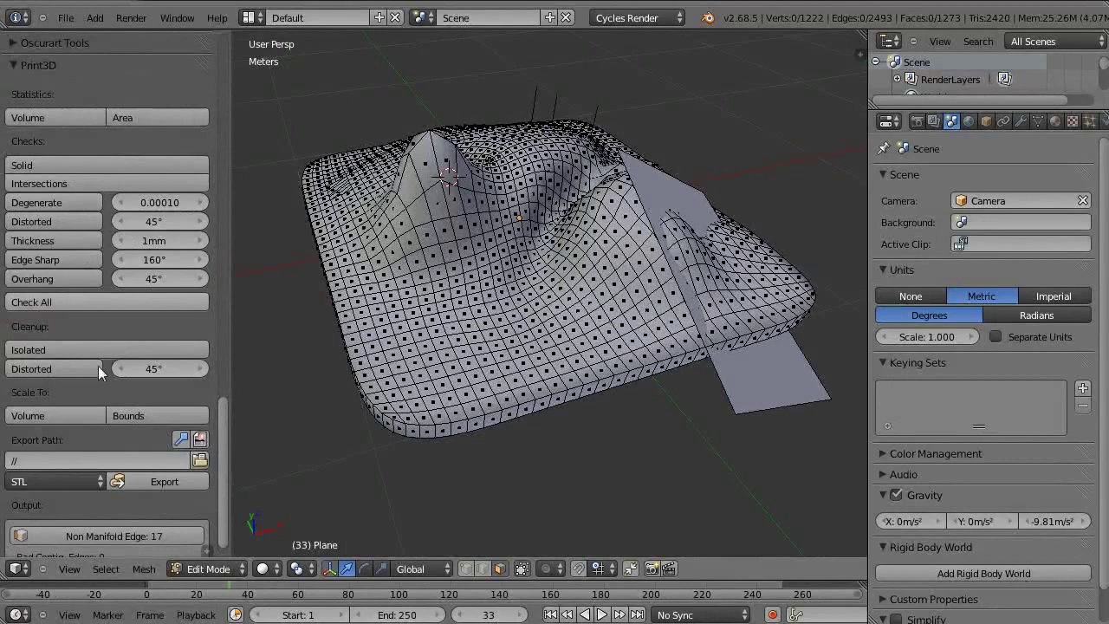
scroll(104, 373, "down", 1)
scroll(116, 342, "up", 5)
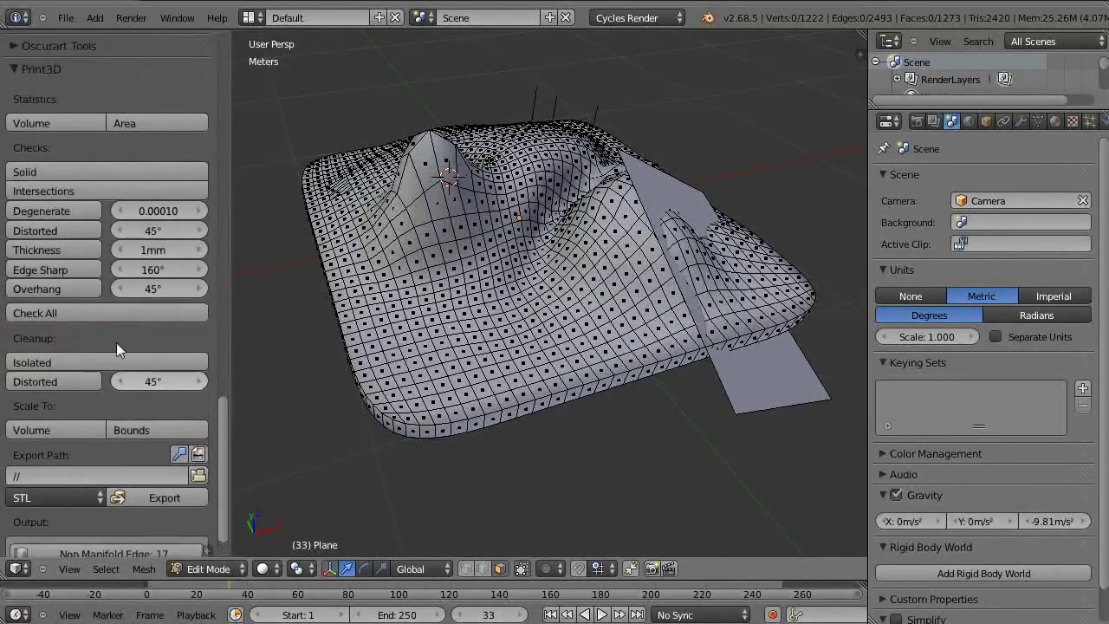
scroll(113, 260, "down", 6)
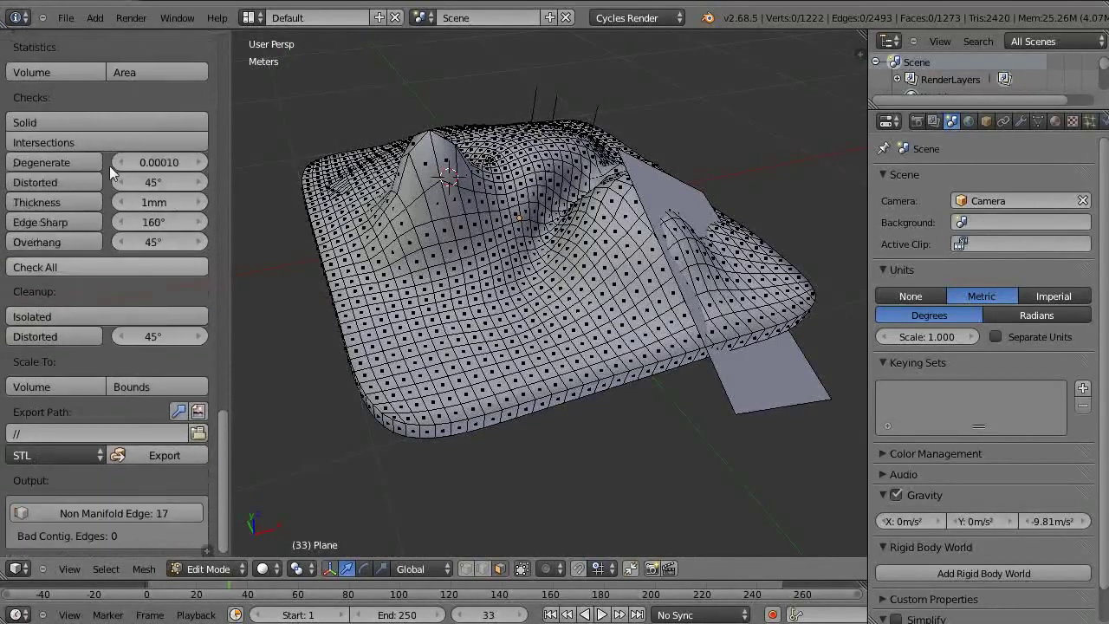
Run Check All, reporting 2 non-flat, 11 thin and 124 overhang faces, with face dots hidden
left_click(74, 269)
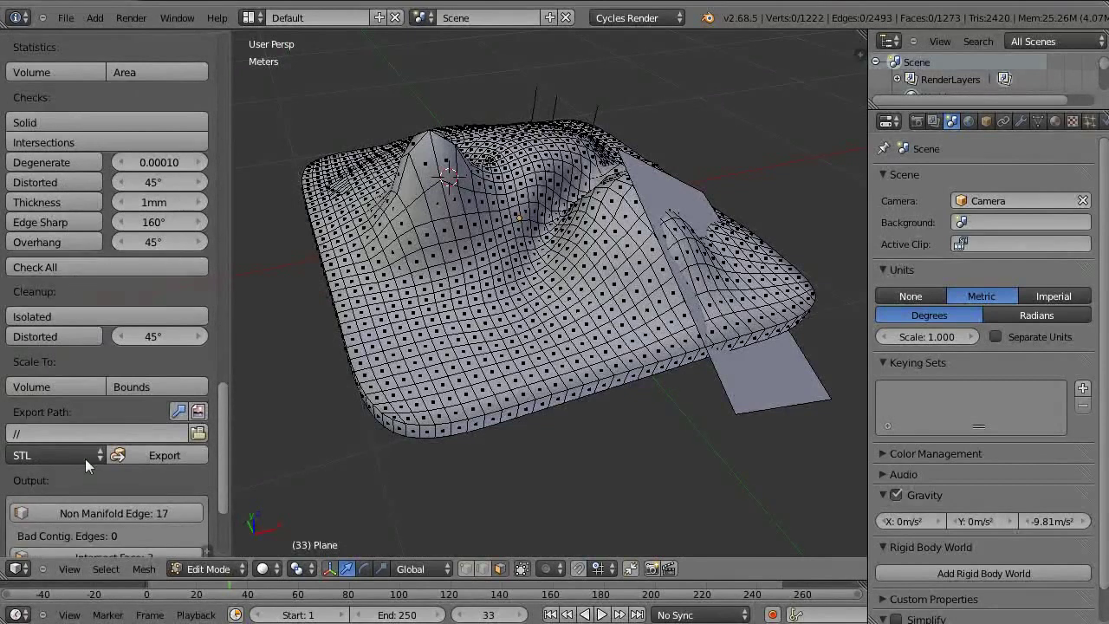
scroll(85, 458, "down", 6)
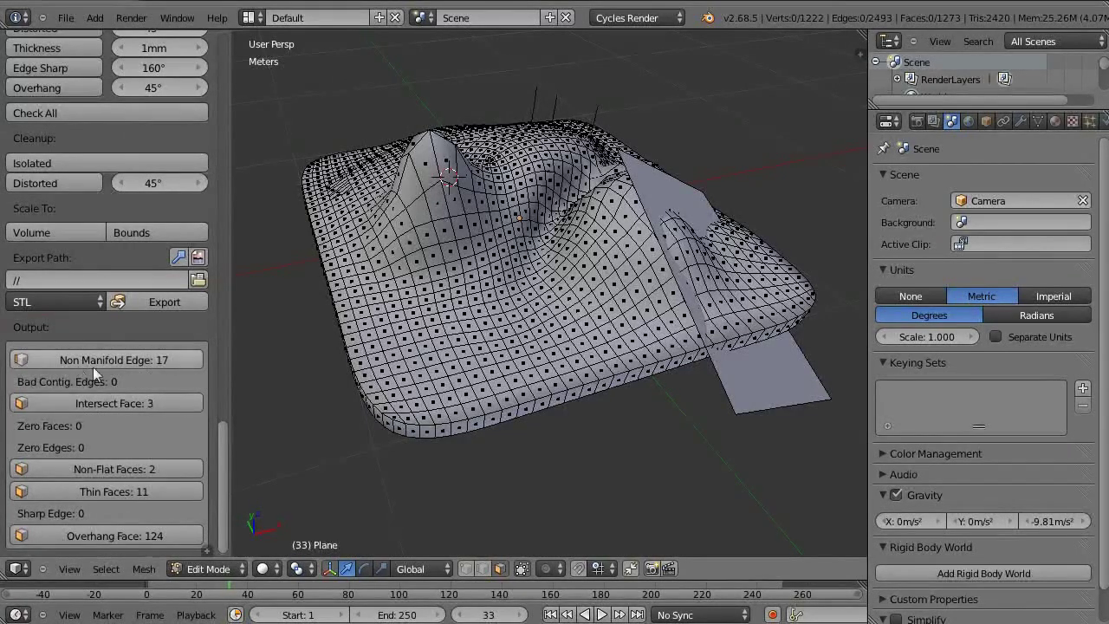
mouse_move(264, 334)
middle_mouse_down()
mouse_move(458, 217)
mouse_move(286, 305)
middle_mouse_up()
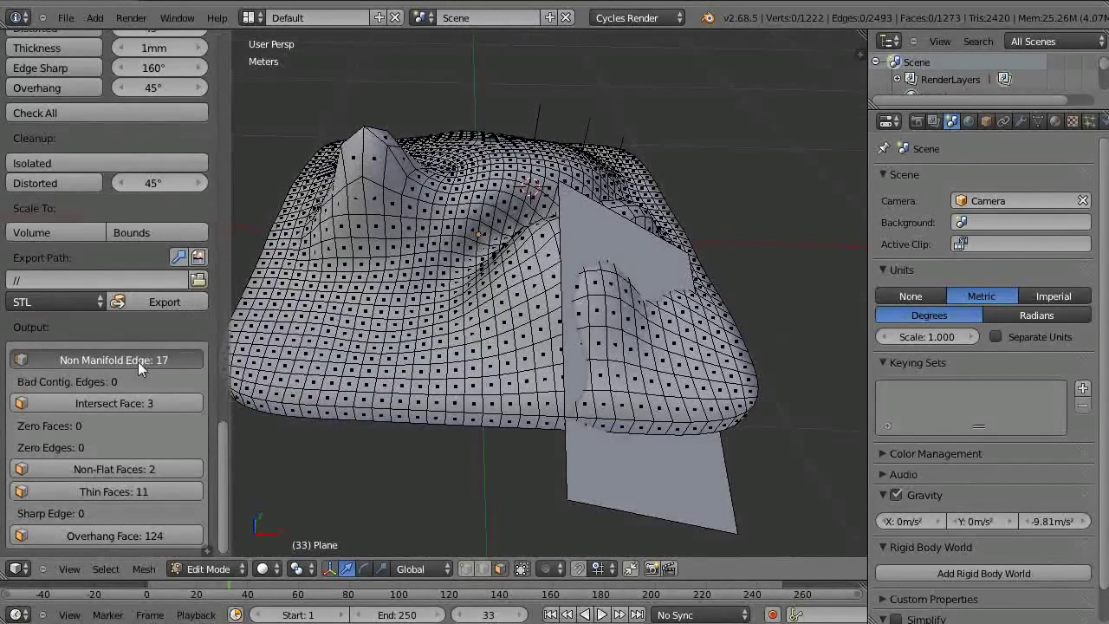
left_click(470, 572)
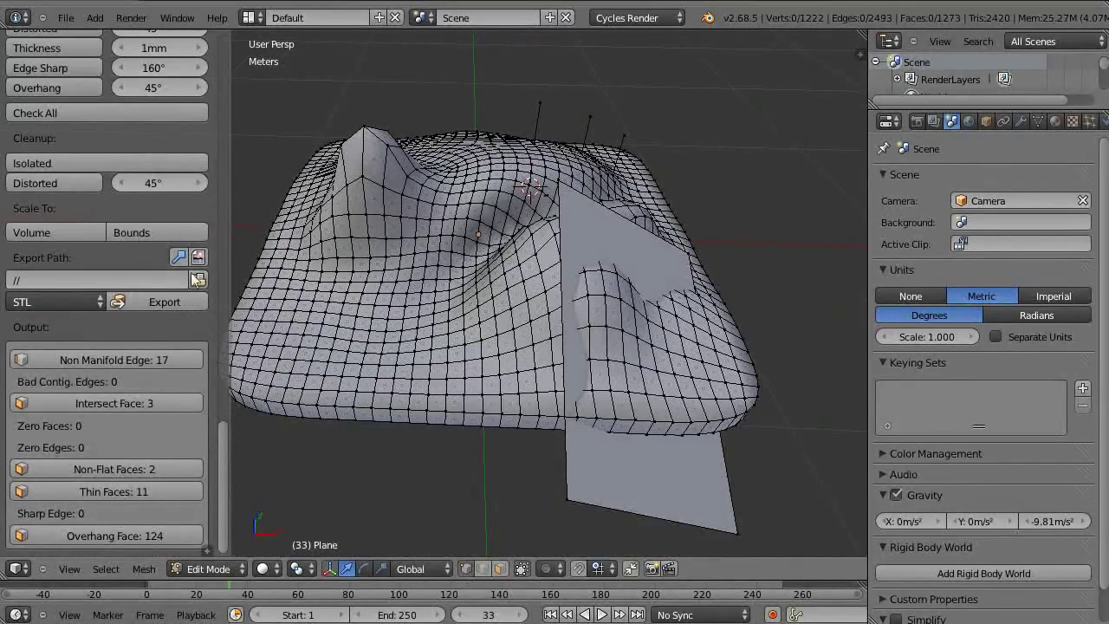
scroll(70, 167, "up", 3)
scroll(69, 167, "up", 3)
left_click(87, 315)
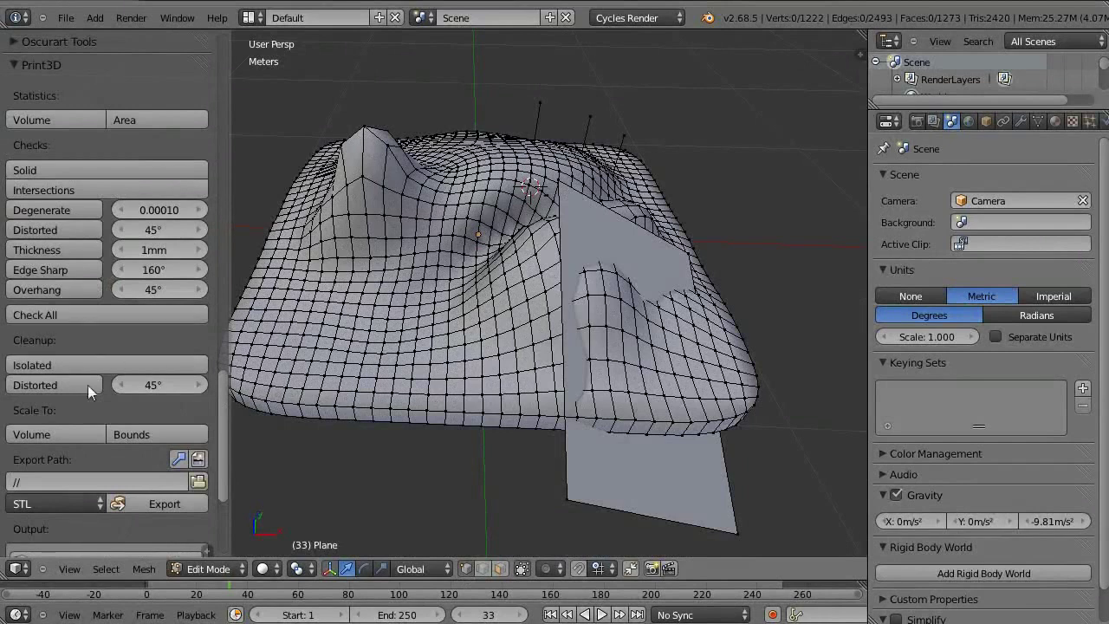
scroll(88, 385, "down", 5)
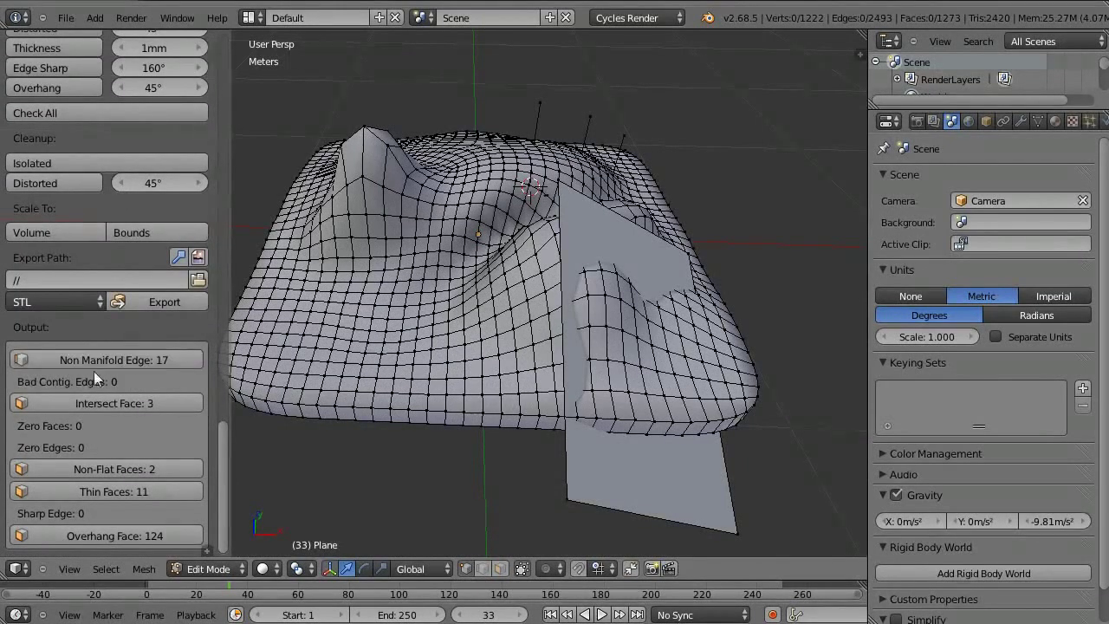
Select the 17 non-manifold edges and inspect them in wireframe from several angles
left_click(153, 363)
mouse_move(638, 215)
middle_mouse_down()
mouse_move(549, 176)
mouse_move(587, 205)
mouse_move(525, 277)
mouse_move(528, 237)
middle_mouse_up()
key("z")
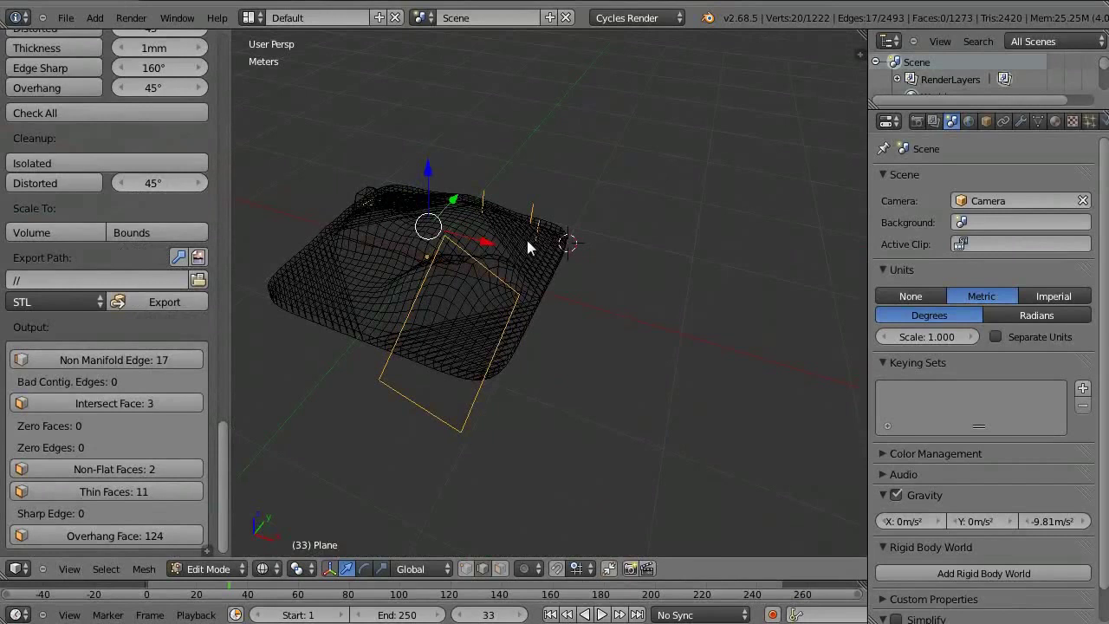
scroll(526, 240, "up", 2)
scroll(532, 232, "up", 2)
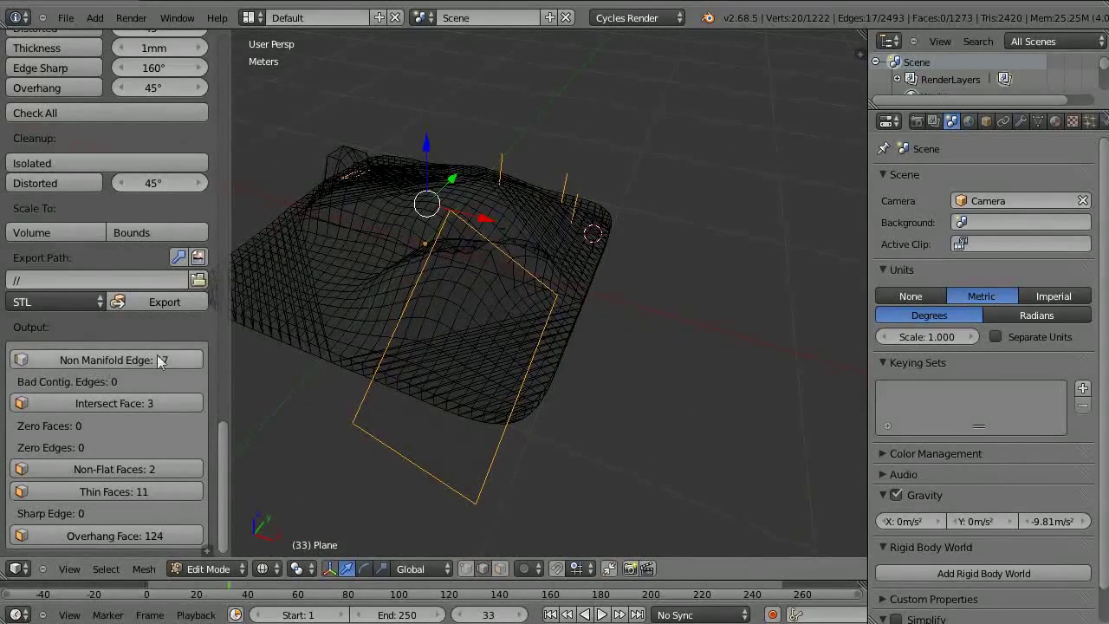
mouse_move(461, 222)
middle_mouse_down()
mouse_move(451, 278)
mouse_move(346, 260)
middle_mouse_up()
Return to solid shading and select the 3 intersecting faces, inspecting them from several angles
key("z")
key("a")
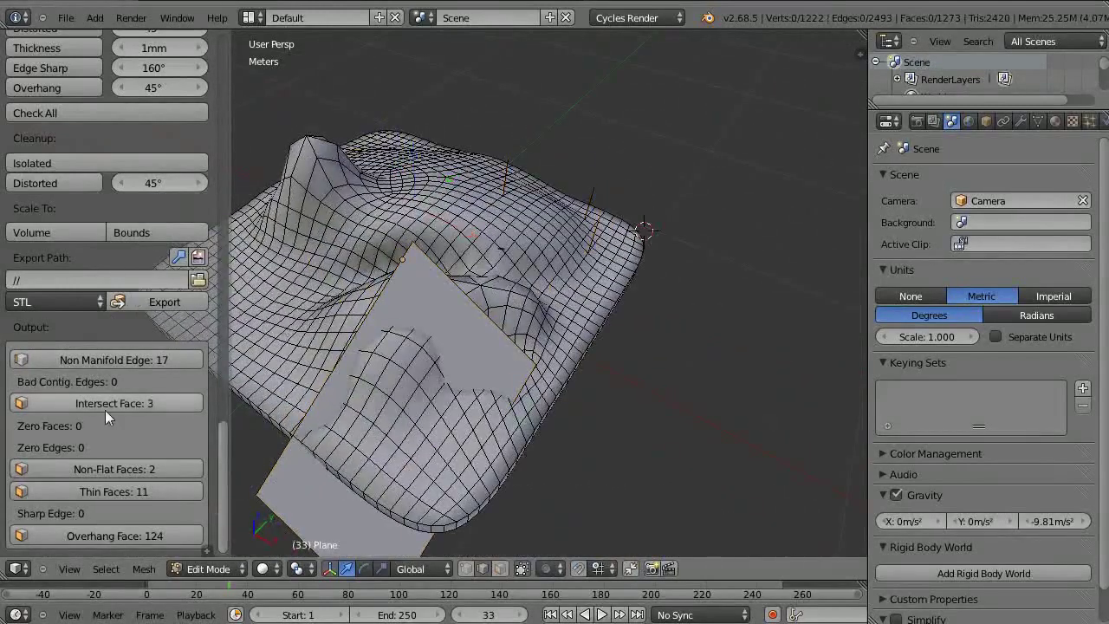
left_click(121, 407)
mouse_move(447, 377)
middle_mouse_down()
mouse_move(544, 335)
mouse_move(455, 363)
mouse_move(434, 399)
mouse_move(493, 318)
middle_mouse_up()
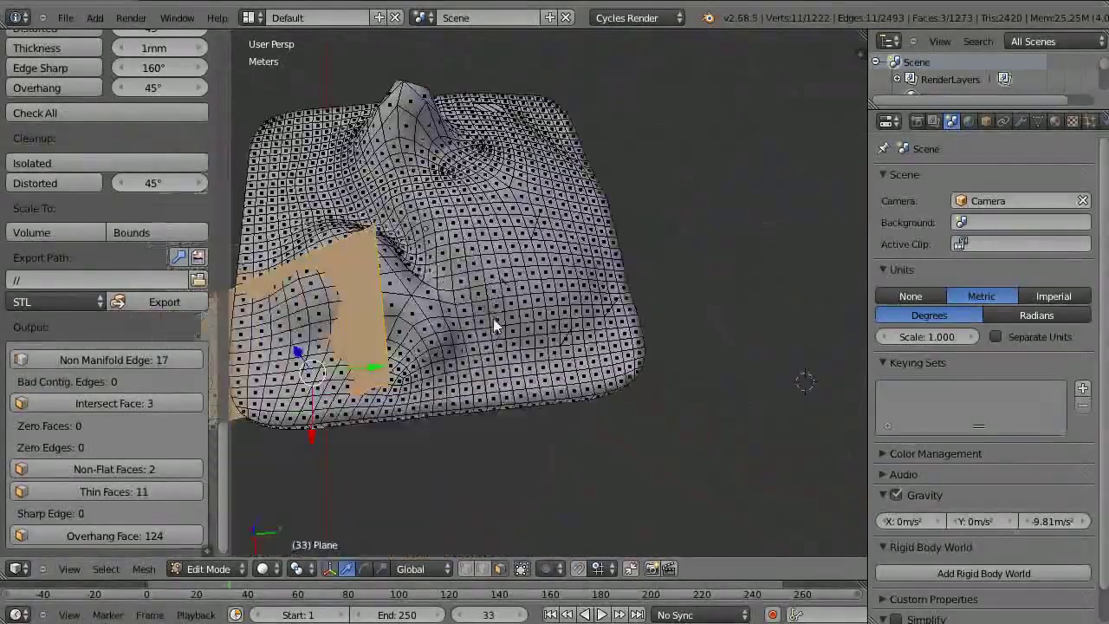
scroll(485, 280, "up", 3)
middle_click_drag(552, 283, 526, 287)
key("x")
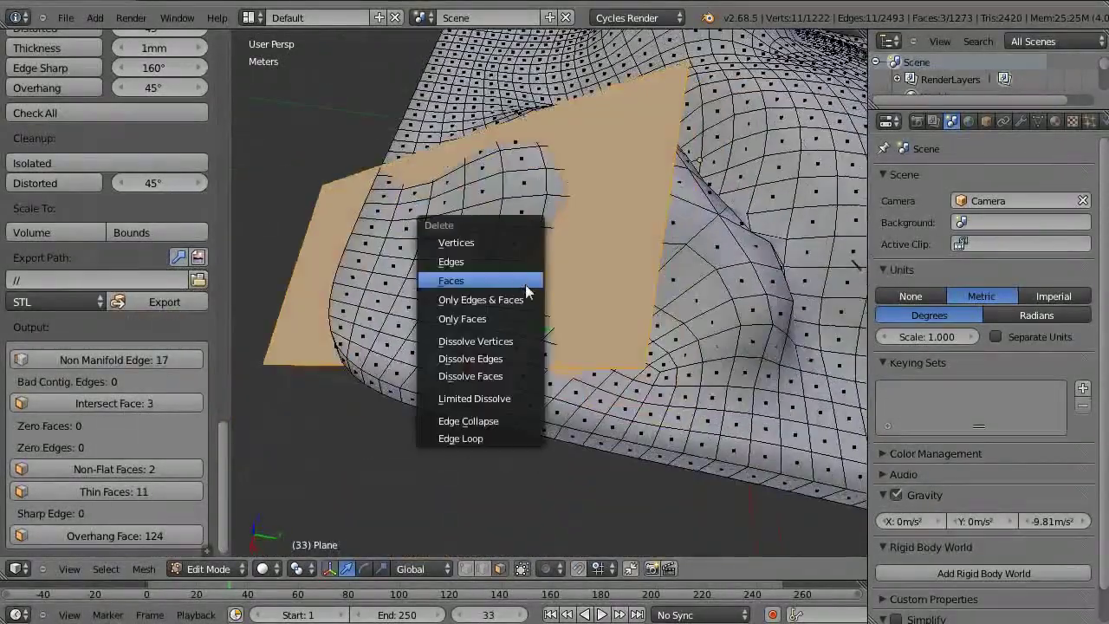
mouse_move(598, 206)
middle_mouse_down()
mouse_move(561, 267)
mouse_move(549, 186)
mouse_move(427, 408)
mouse_move(477, 297)
mouse_move(527, 263)
mouse_move(477, 384)
mouse_move(478, 368)
middle_mouse_up()
mouse_move(240, 347)
middle_mouse_down()
mouse_move(416, 240)
mouse_move(422, 317)
mouse_move(401, 250)
mouse_move(379, 276)
middle_mouse_up()
left_click(112, 403)
mouse_move(444, 342)
middle_mouse_down()
mouse_move(283, 384)
mouse_move(400, 299)
middle_mouse_up()
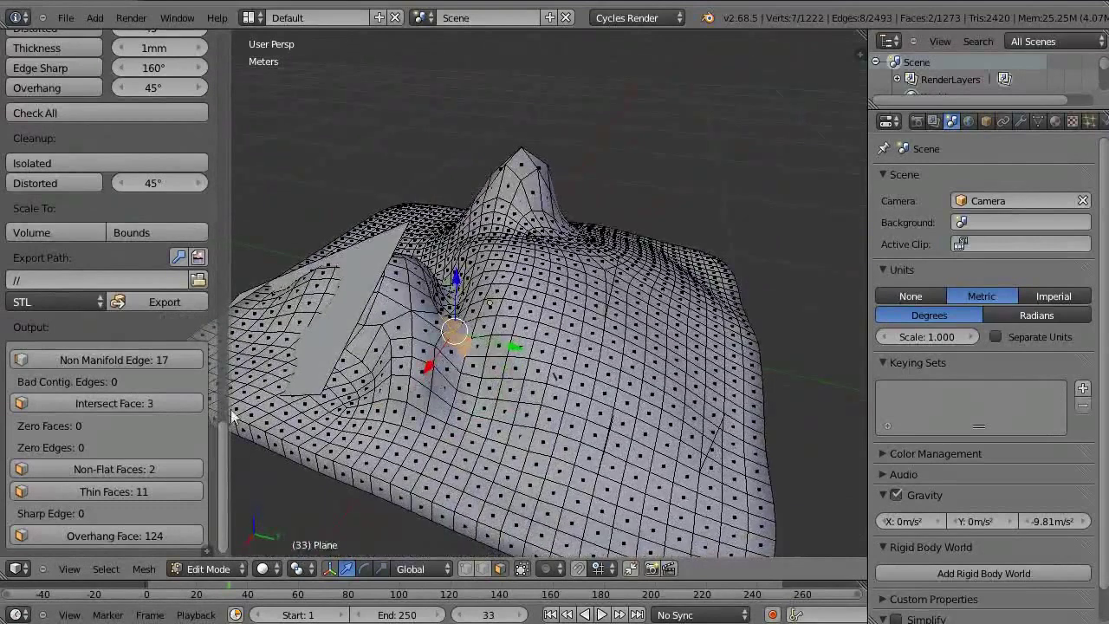
Select the 11 thin faces, then the 124 overhanging faces on the underside
left_click(161, 490)
middle_click_drag(347, 357, 188, 476)
mouse_move(257, 435)
middle_mouse_down()
mouse_move(436, 331)
mouse_move(416, 307)
mouse_move(216, 485)
middle_mouse_up()
left_click(152, 536)
mouse_move(434, 379)
middle_mouse_down()
mouse_move(421, 384)
mouse_move(417, 304)
mouse_move(456, 223)
mouse_move(420, 209)
mouse_move(366, 279)
mouse_move(385, 262)
middle_mouse_up()
Deselect everything, switch to wireframe, and rerun all Print3D checks in Edit Mode
key("a")
key("a")
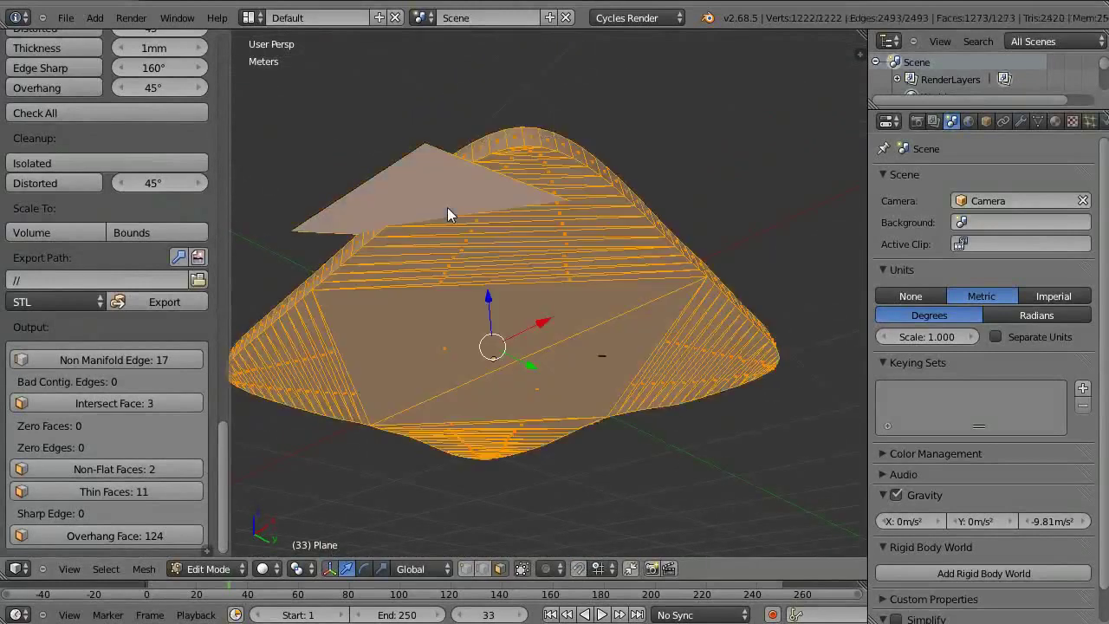
key("Tab")
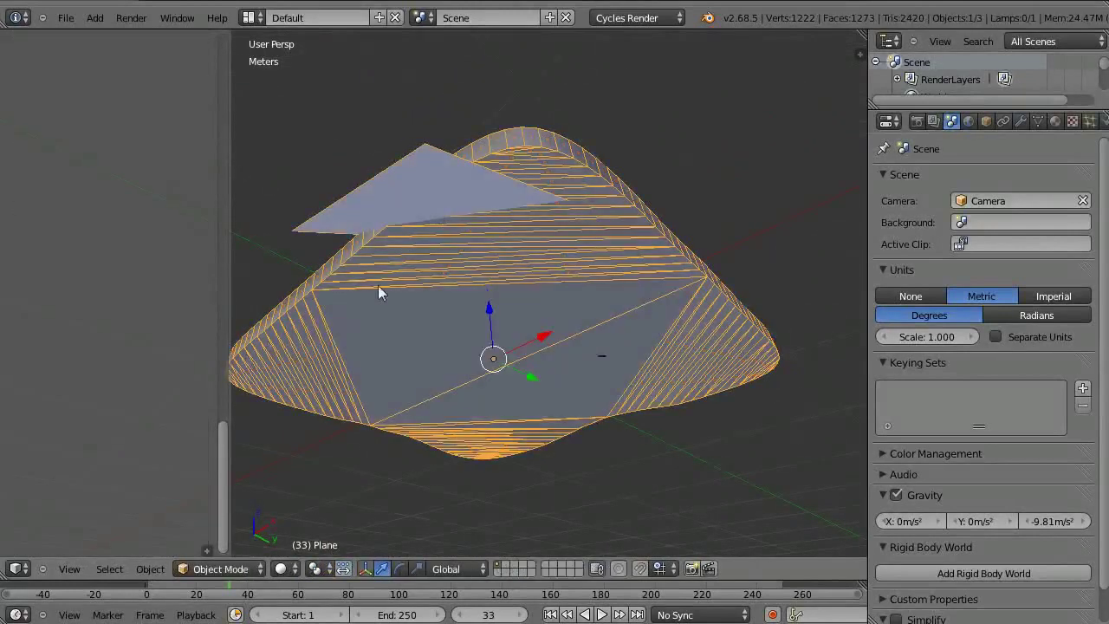
key("z")
key("Tab")
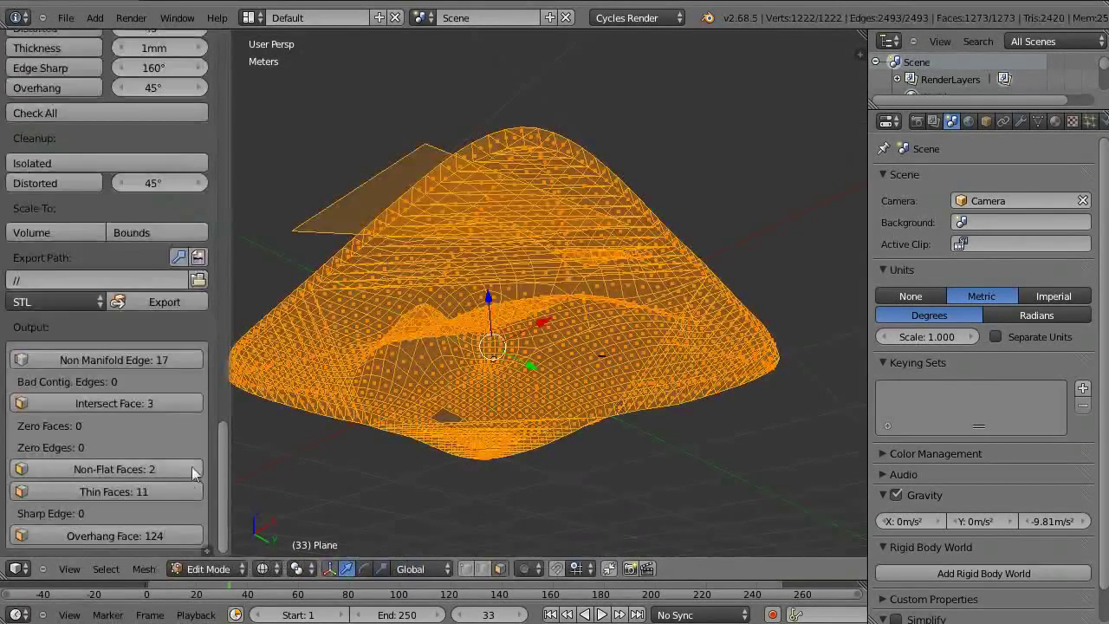
left_click(72, 105)
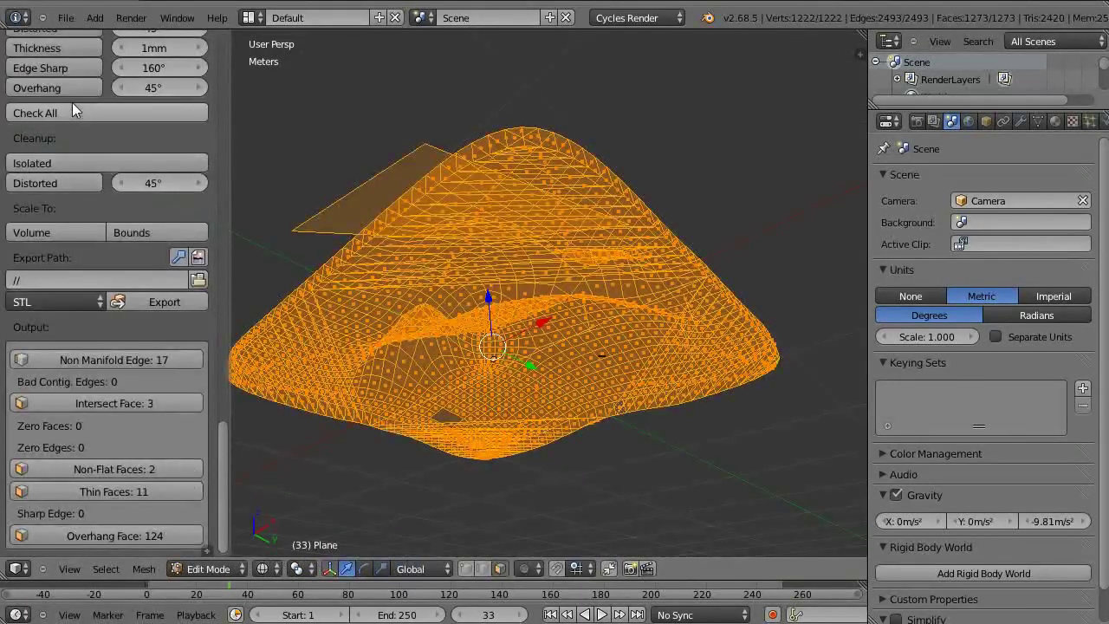
Select the 124 flagged overhang faces, starting and cancelling a move on them
left_click(104, 537)
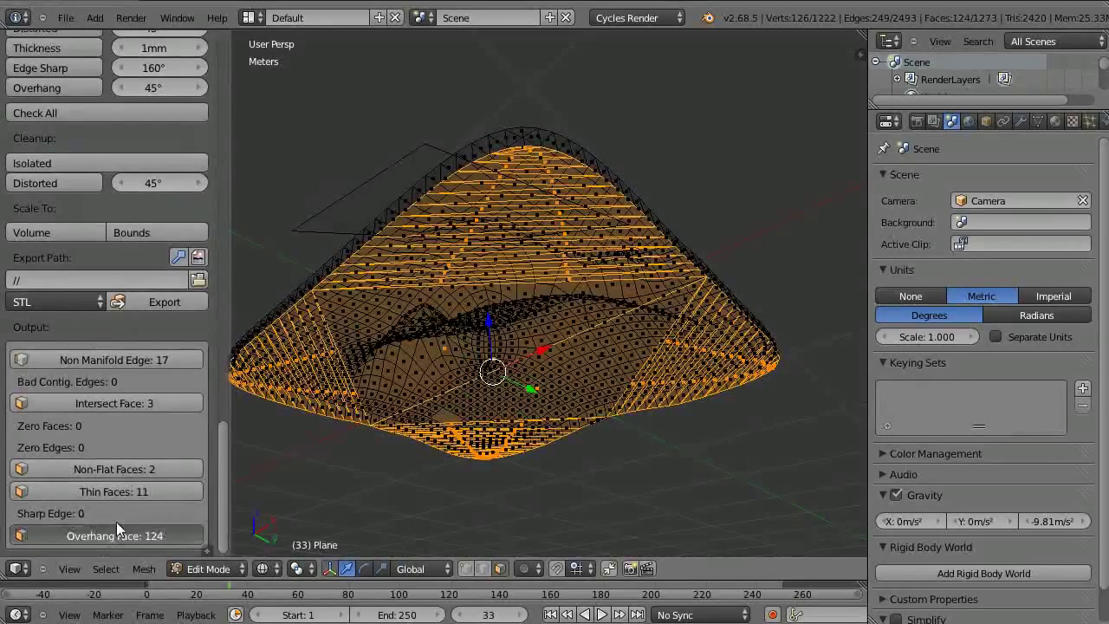
scroll(457, 247, "up", 2)
scroll(464, 234, "up", 2)
key("g")
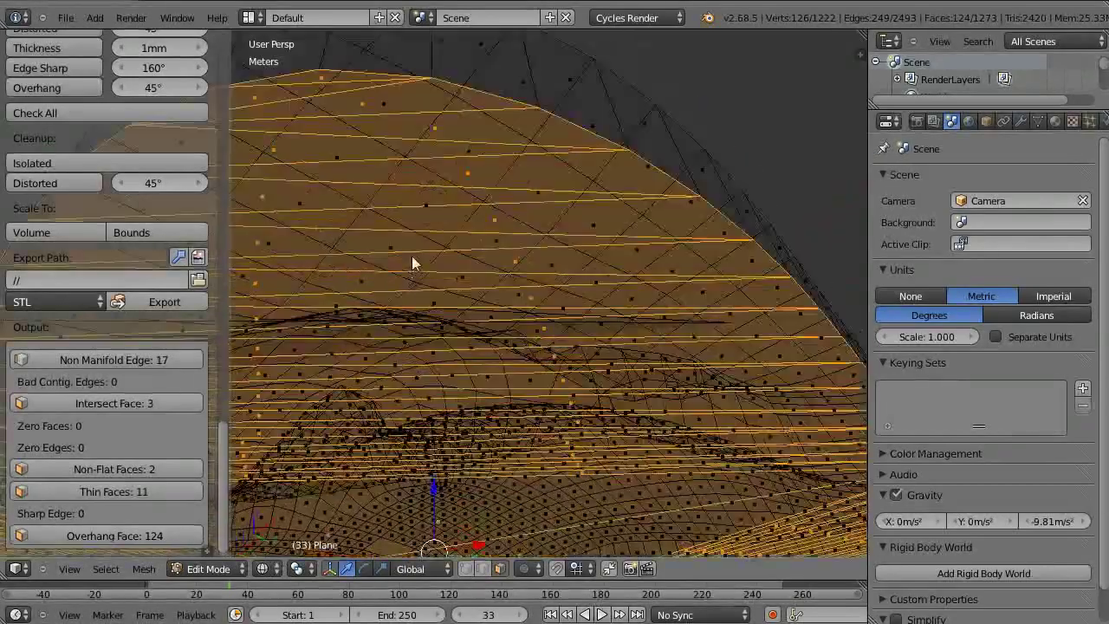
key("Escape")
scroll(437, 216, "down", 5)
Return to Edit Mode and orbit over the whole mesh in solid shading
key("Tab")
key("Tab")
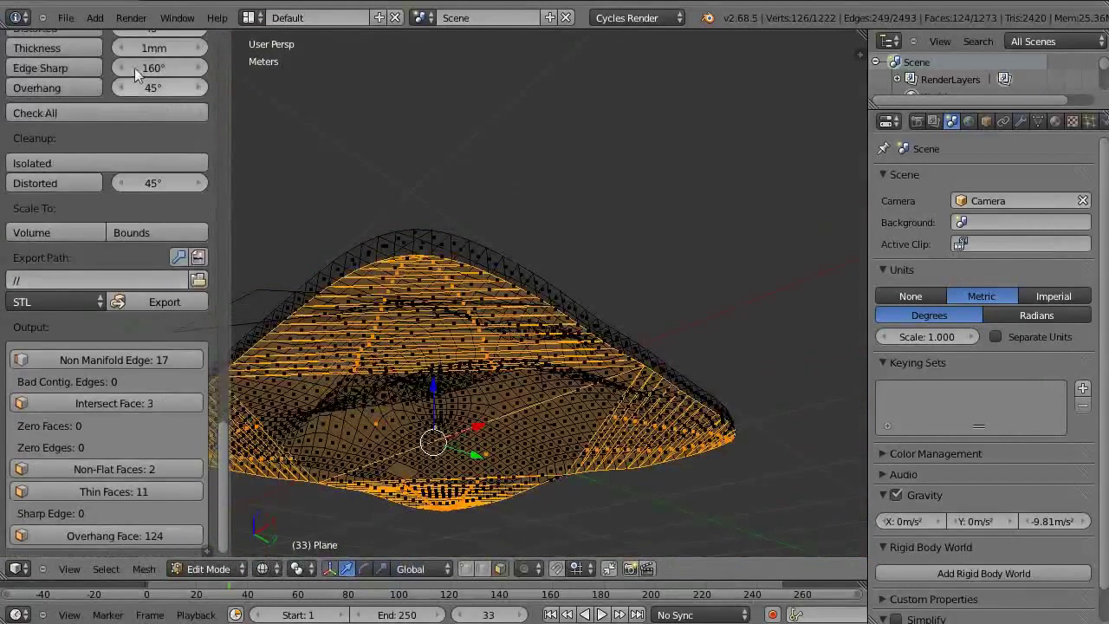
scroll(130, 173, "up", 3)
scroll(121, 156, "up", 2)
left_click(120, 147)
scroll(141, 323, "down", 5)
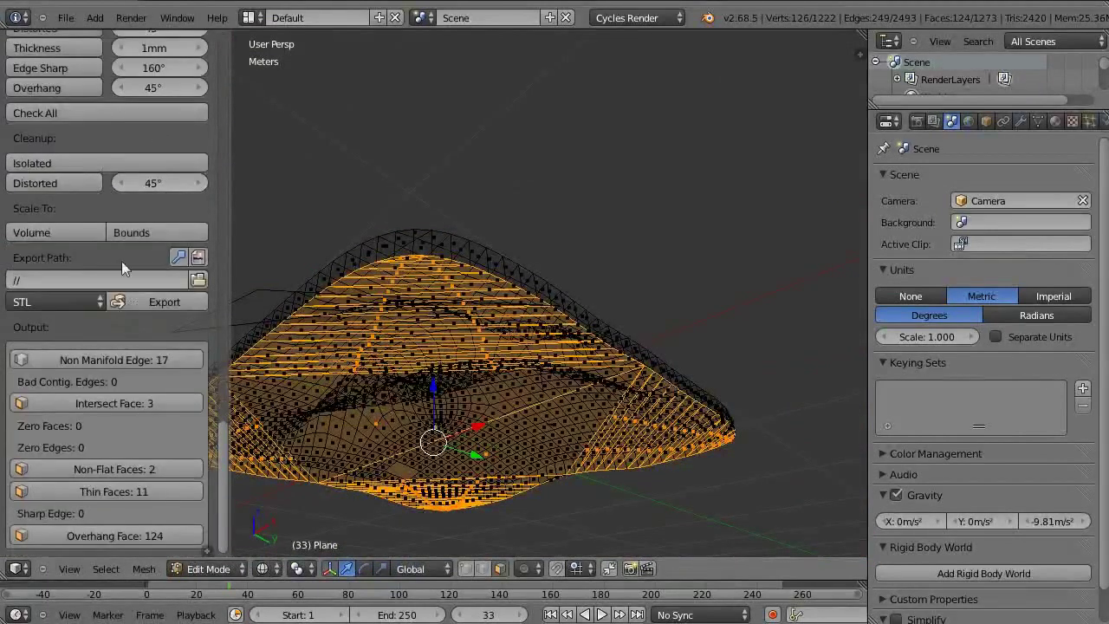
mouse_move(388, 274)
middle_mouse_down()
mouse_move(373, 286)
mouse_move(271, 277)
mouse_move(335, 258)
mouse_move(373, 269)
mouse_move(470, 248)
mouse_move(518, 253)
middle_mouse_up()
key("a")
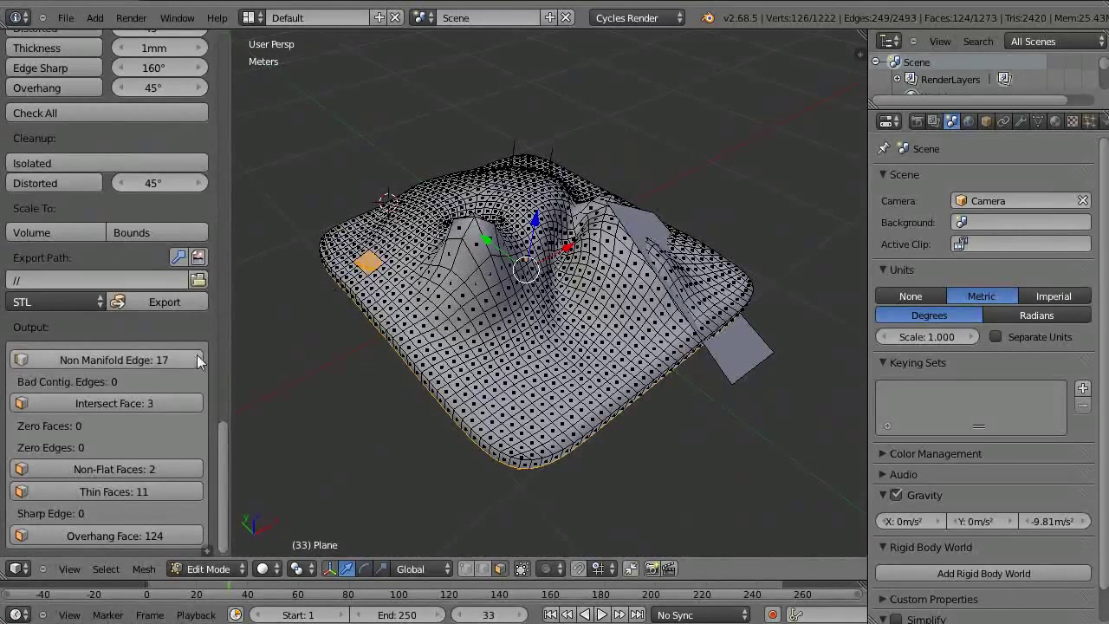
scroll(143, 268, "up", 3)
scroll(142, 268, "up", 2)
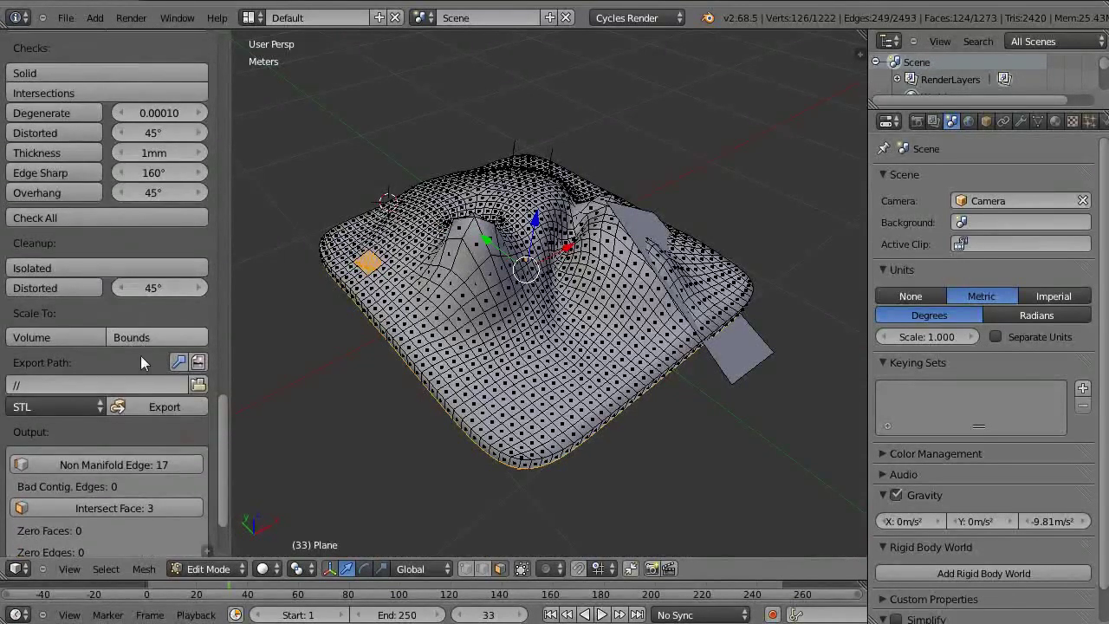
scroll(164, 244, "up", 2)
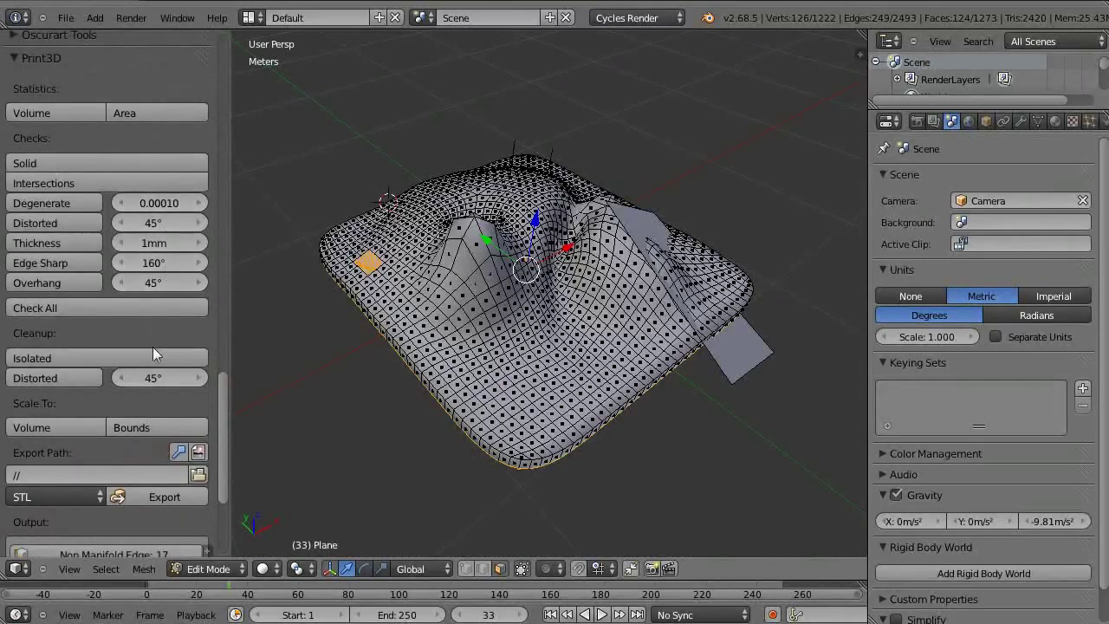
scroll(137, 395, "down", 3)
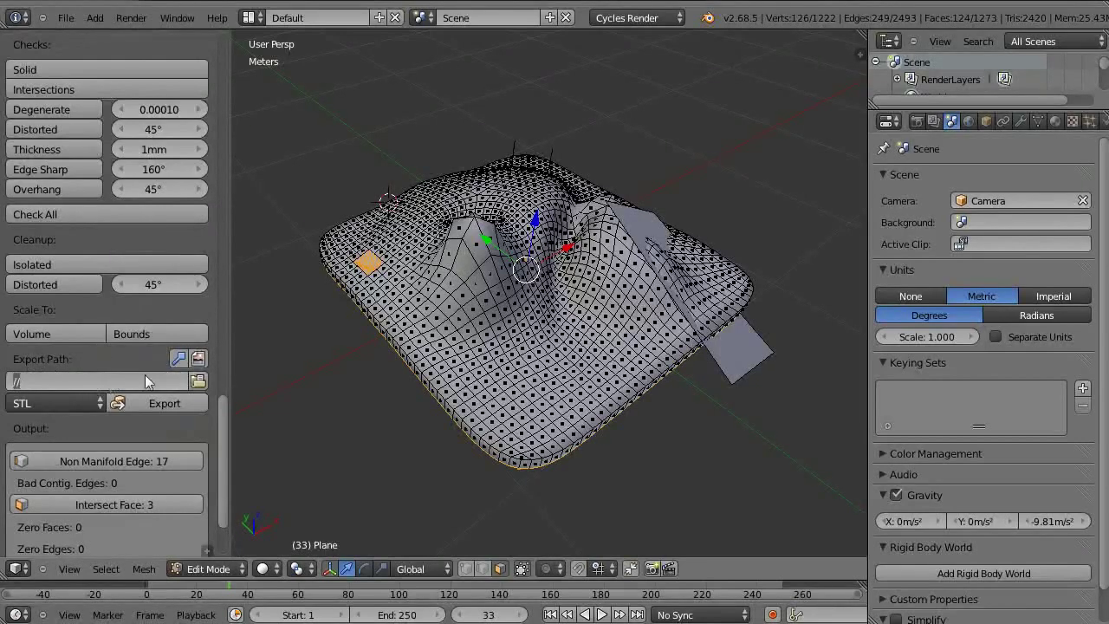
left_click(62, 403)
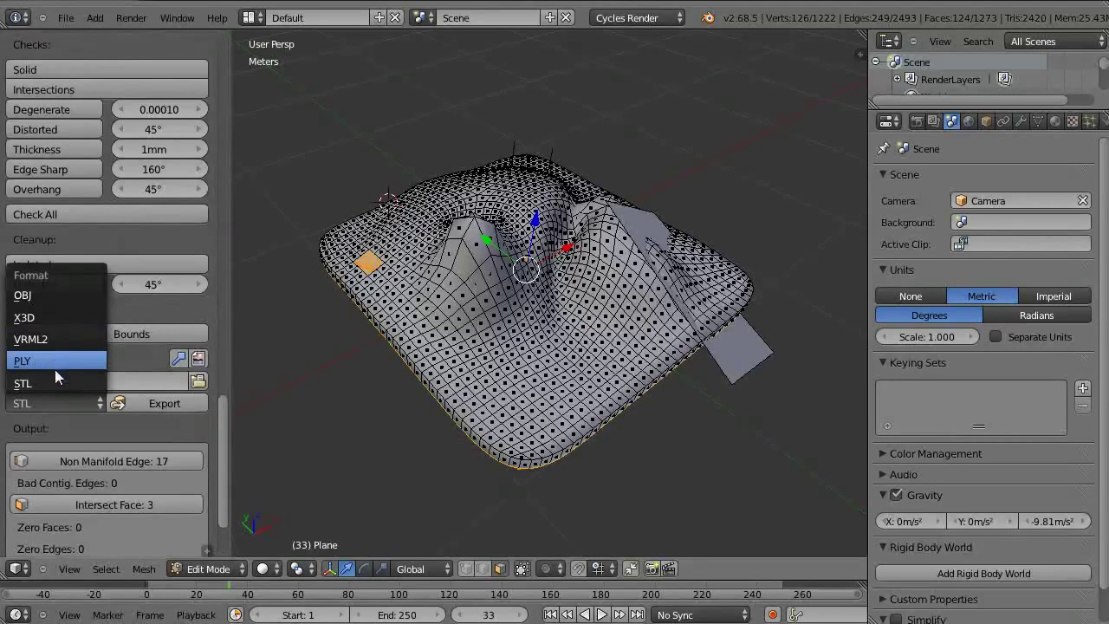
left_click(62, 400)
left_click(61, 401)
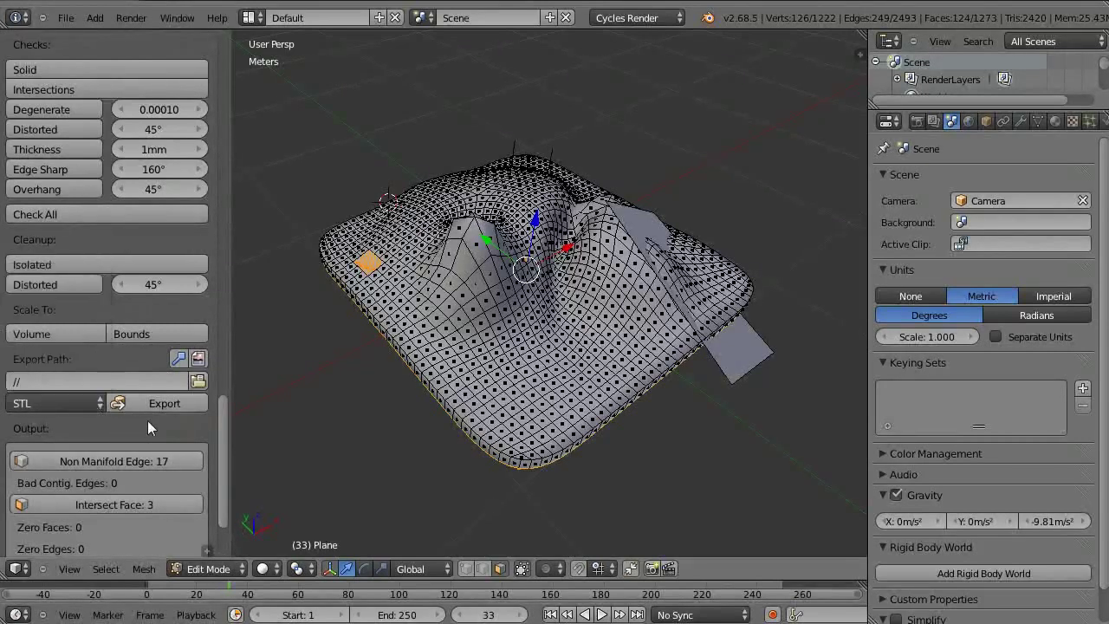
left_click(178, 359)
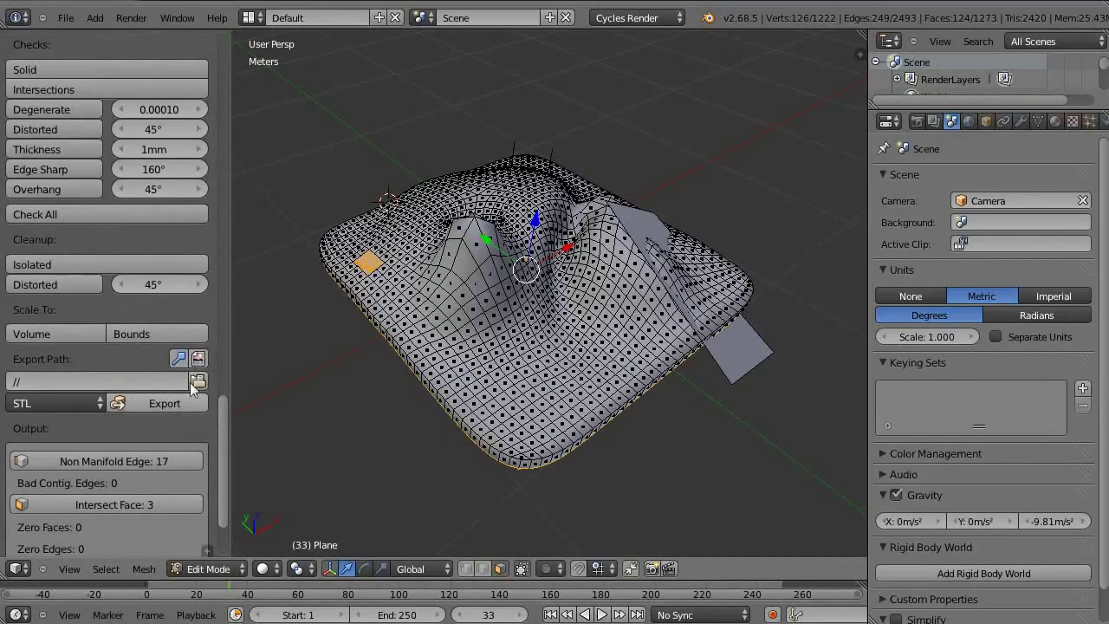
scroll(158, 416, "down", 3)
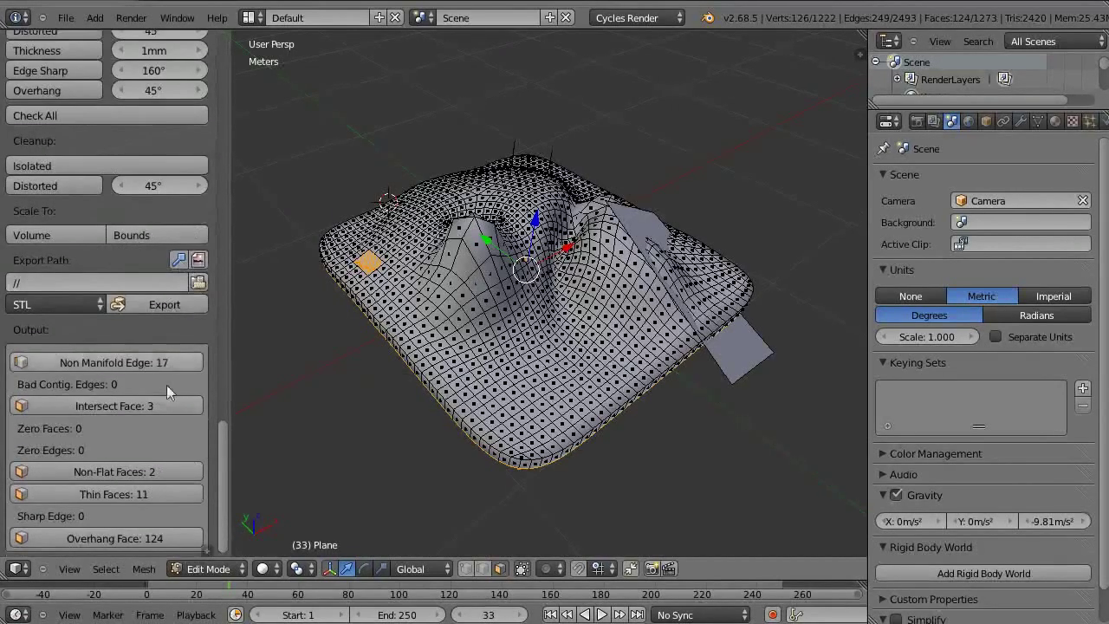
left_click_drag(225, 464, 224, 400)
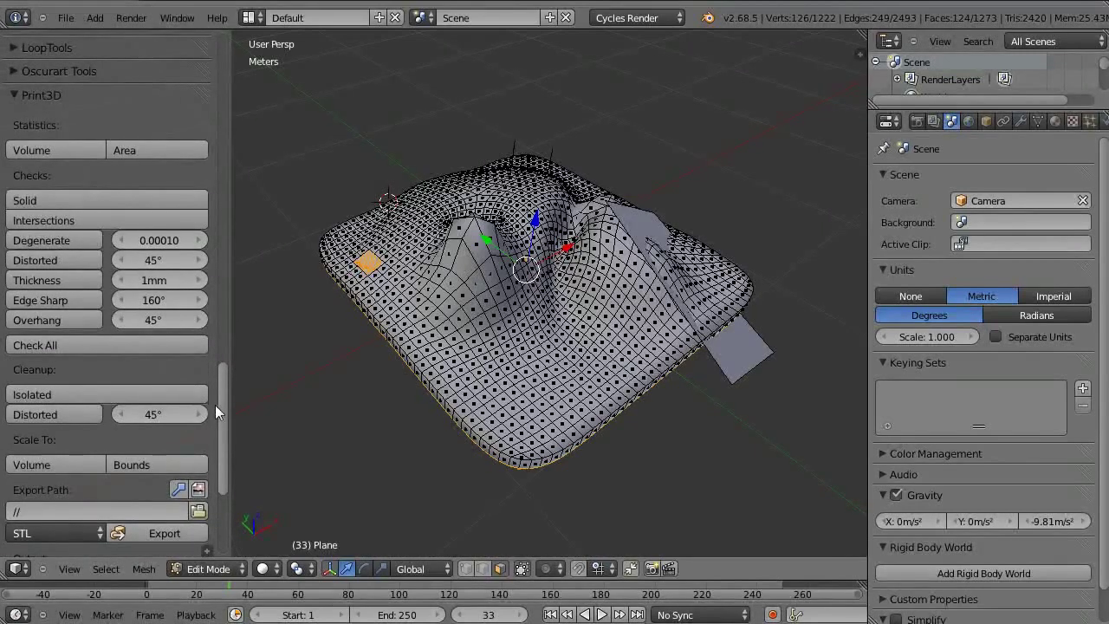
left_click_drag(226, 413, 134, 418)
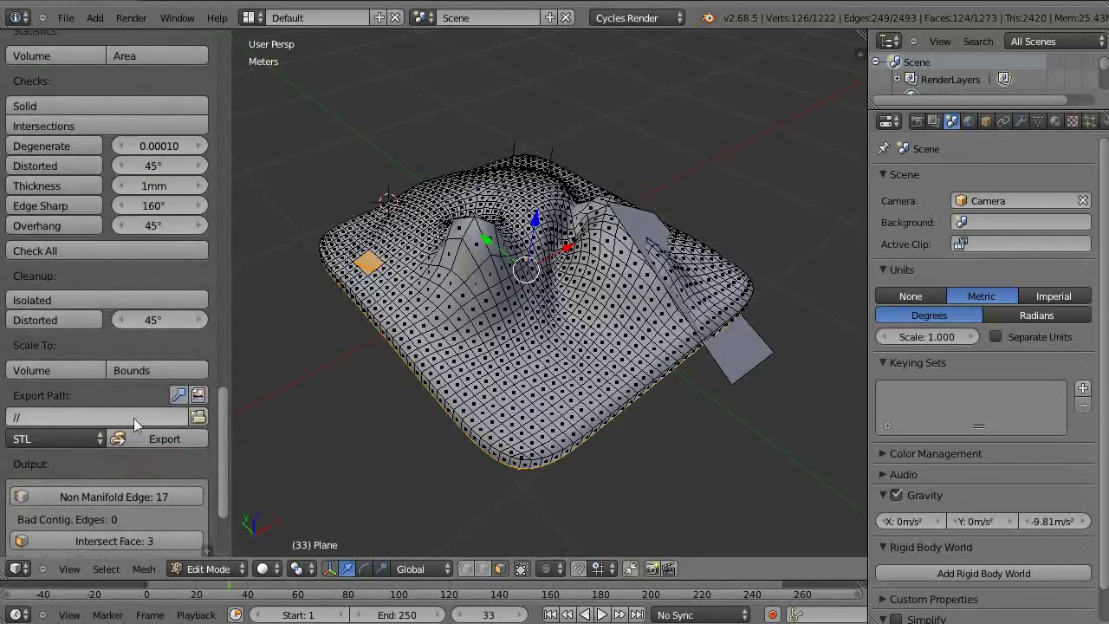
left_click_drag(218, 433, 222, 416)
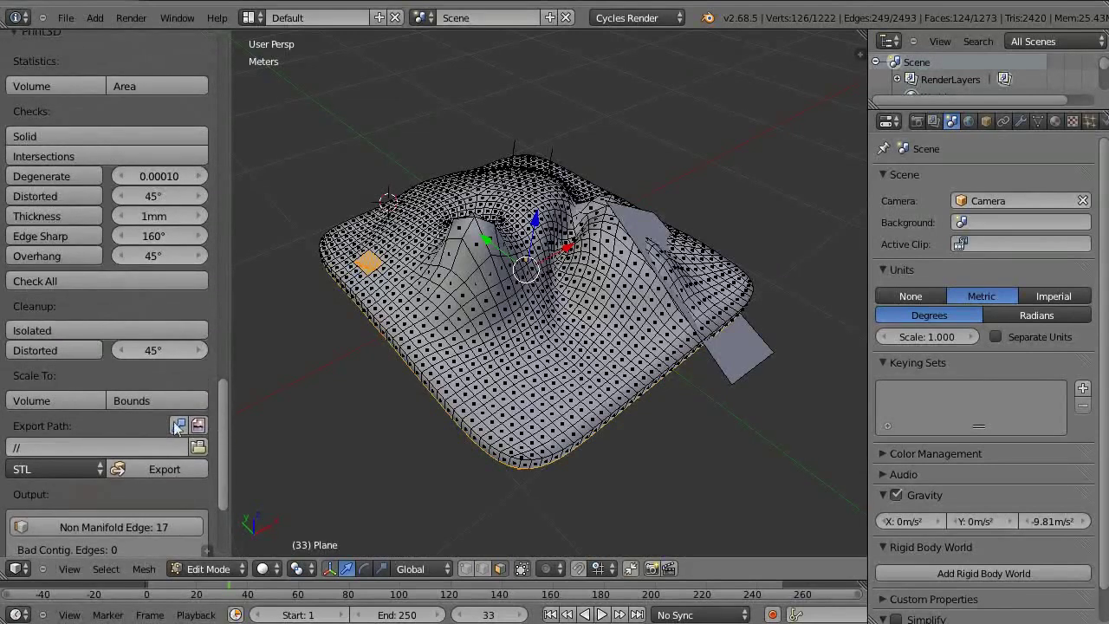
mouse_move(225, 406)
left_mouse_down()
mouse_move(228, 354)
mouse_move(217, 454)
left_mouse_up()
mouse_move(436, 357)
middle_mouse_down()
mouse_move(391, 256)
mouse_move(293, 240)
middle_mouse_up()
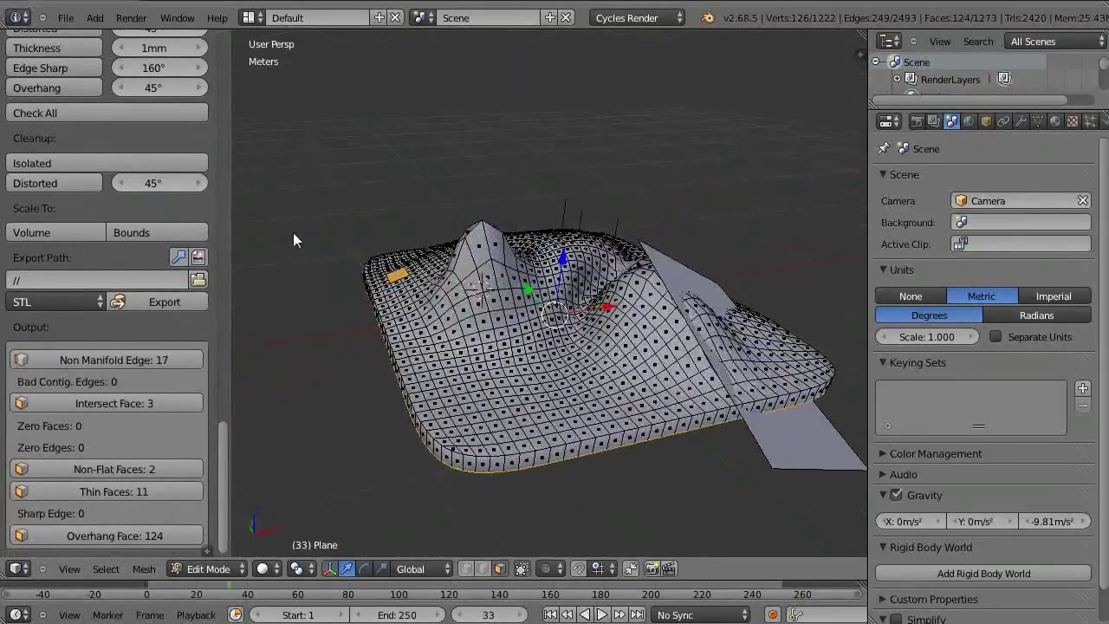
Show the N sidebar and orbit to view the mesh from another side
scroll(166, 345, "up", 5)
scroll(156, 329, "up", 4)
scroll(145, 243, "up", 1)
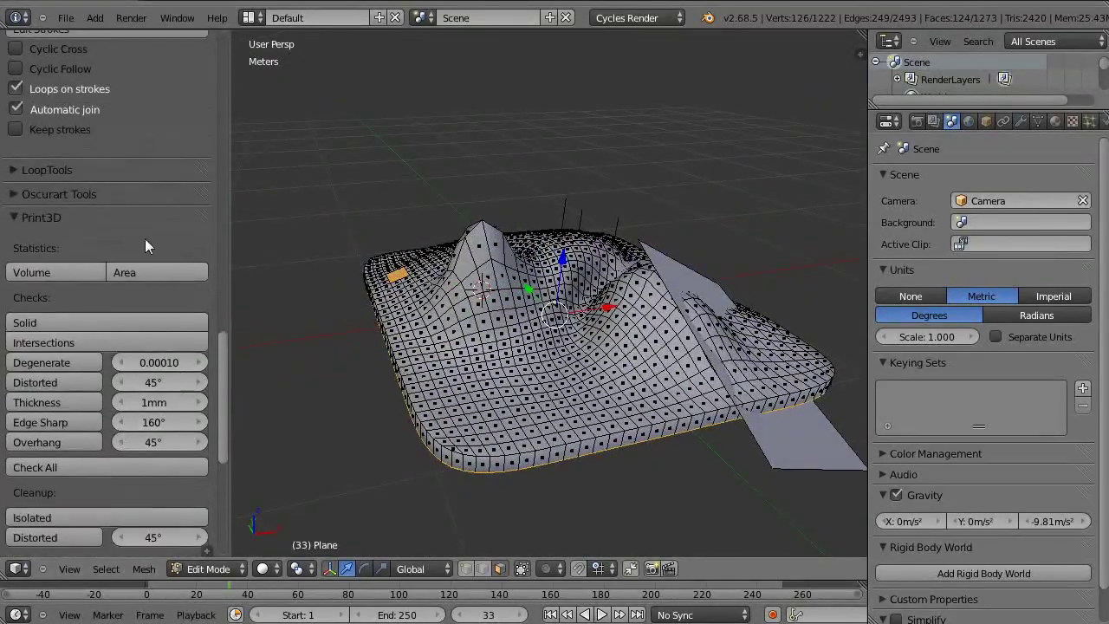
scroll(143, 346, "up", 3)
scroll(143, 346, "down", 3)
scroll(156, 222, "down", 2)
scroll(171, 205, "up", 3)
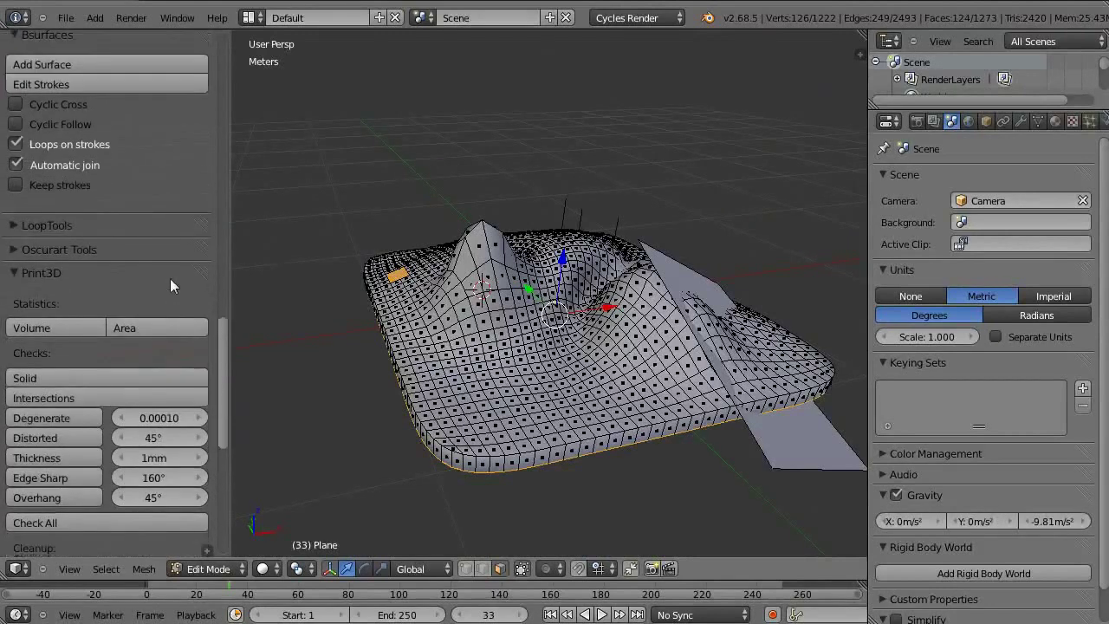
scroll(173, 284, "down", 3)
key("n")
scroll(633, 298, "up", 1)
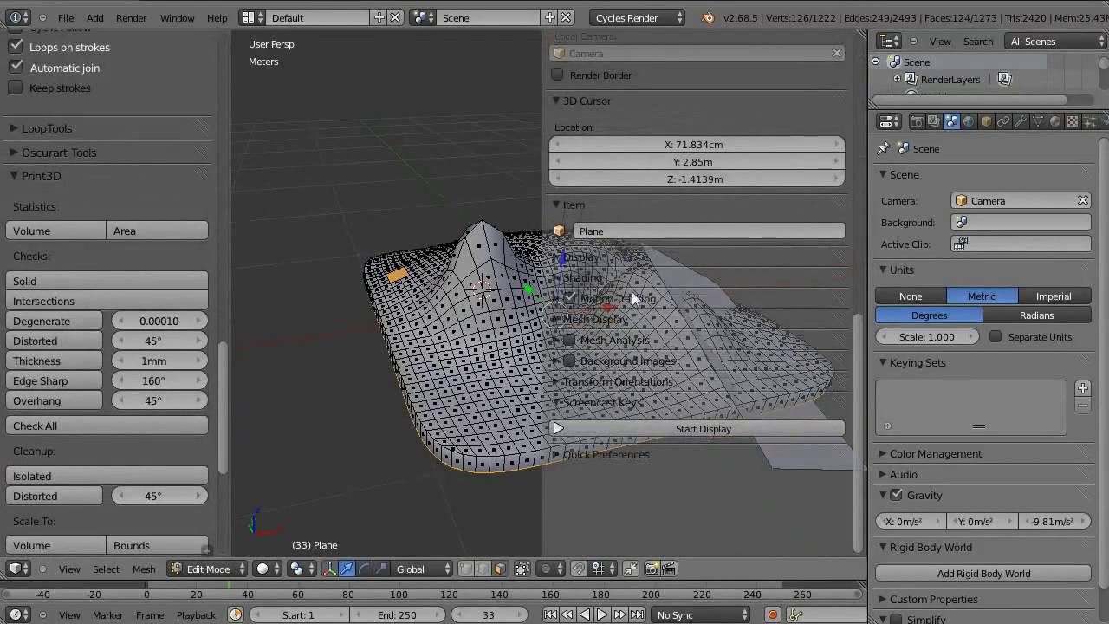
mouse_move(472, 309)
middle_mouse_down()
mouse_move(505, 303)
mouse_move(453, 317)
mouse_move(579, 356)
middle_mouse_up()
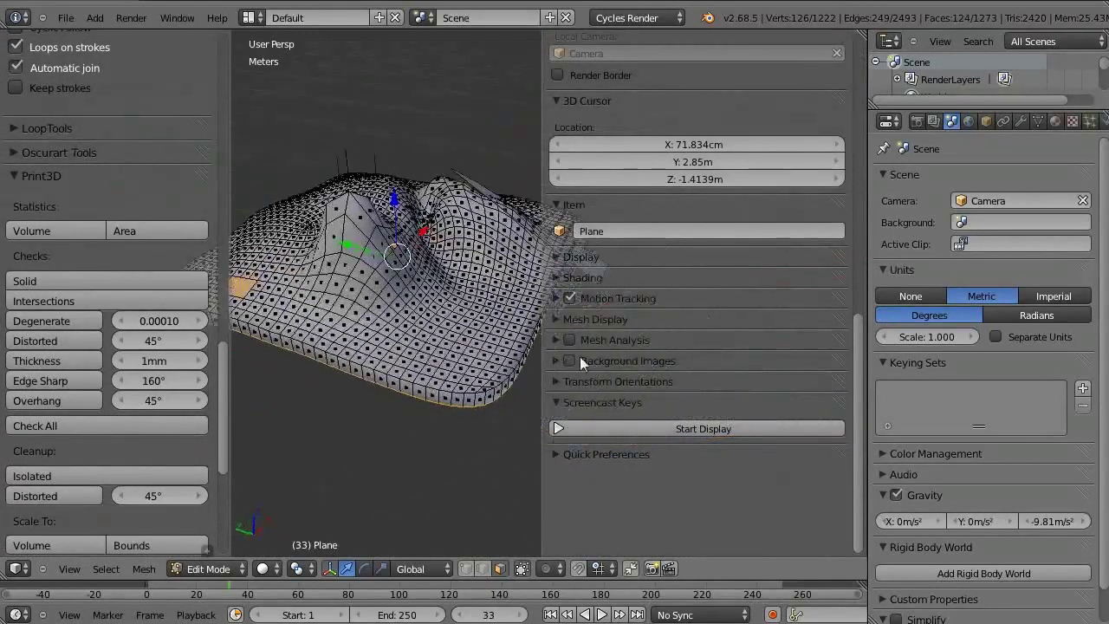
Expand Mesh Display and enable Mesh Analysis with the Intersect type
scroll(649, 408, "up", 2)
scroll(641, 408, "up", 3)
left_click(617, 415)
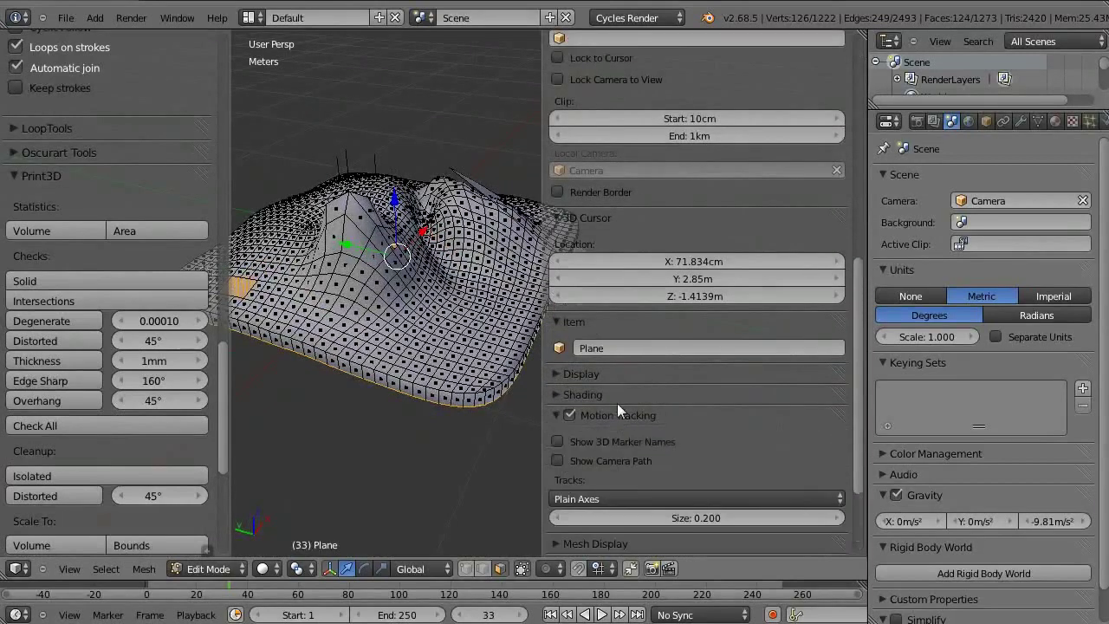
scroll(622, 403, "down", 4)
left_click(619, 411)
scroll(620, 408, "down", 5)
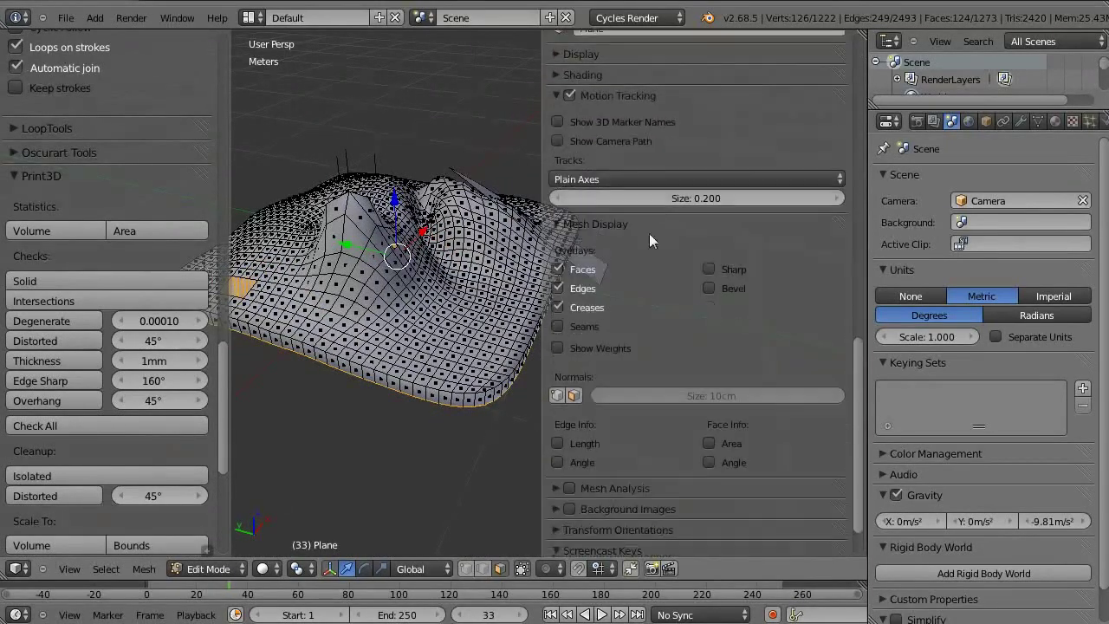
scroll(619, 468, "down", 3)
left_click(631, 427)
left_click(579, 432)
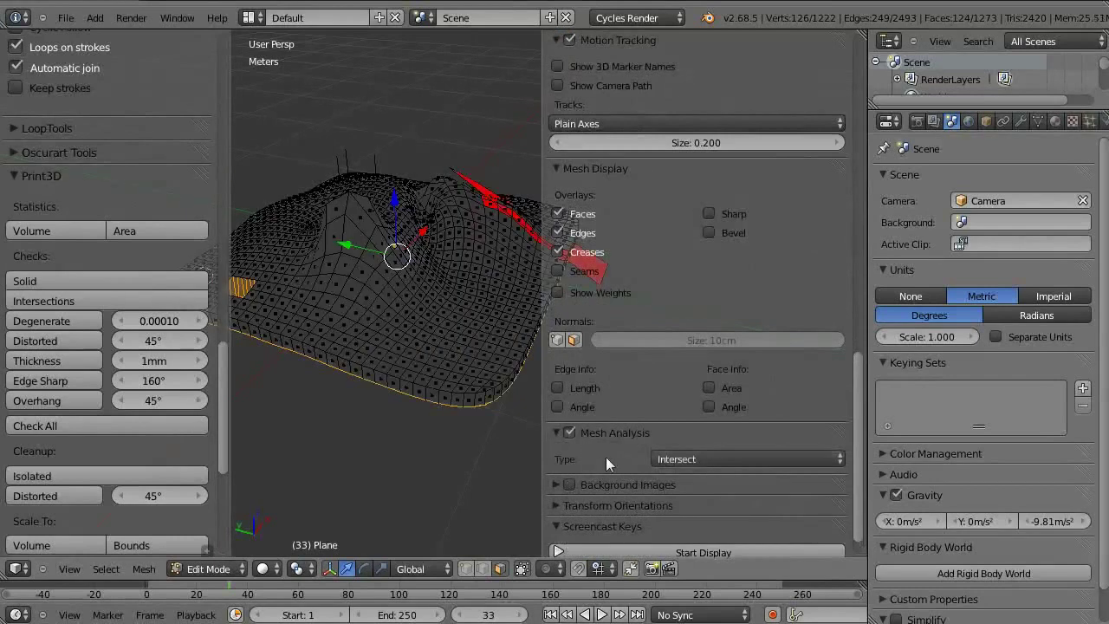
Rerun all Print3D checks on the mesh
scroll(605, 457, "down", 2)
scroll(96, 216, "down", 4)
scroll(117, 264, "up", 2)
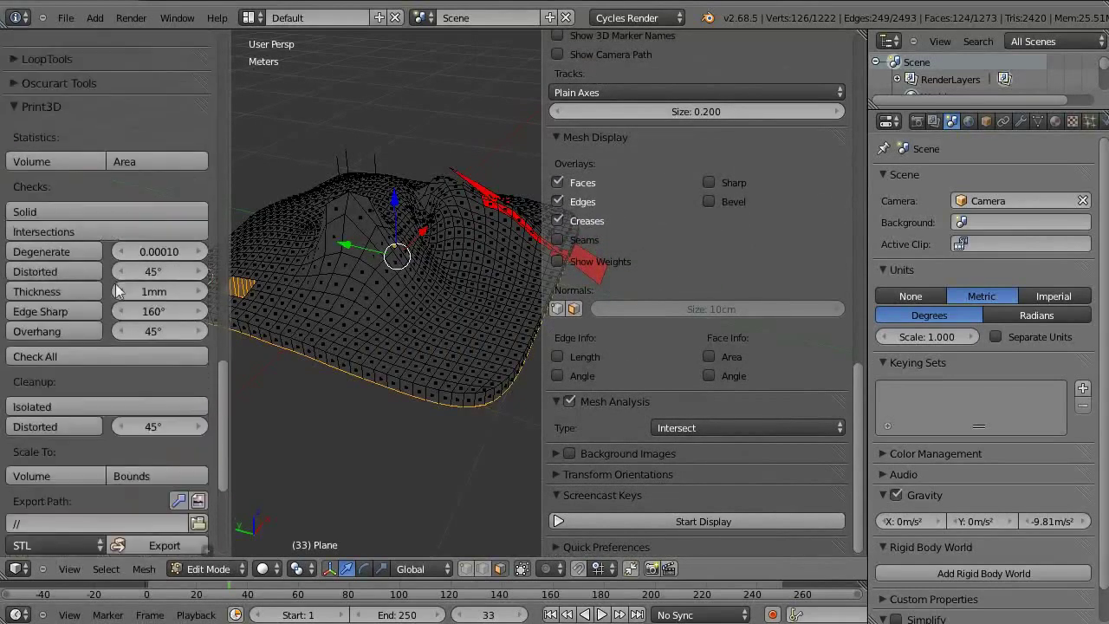
left_click(126, 342)
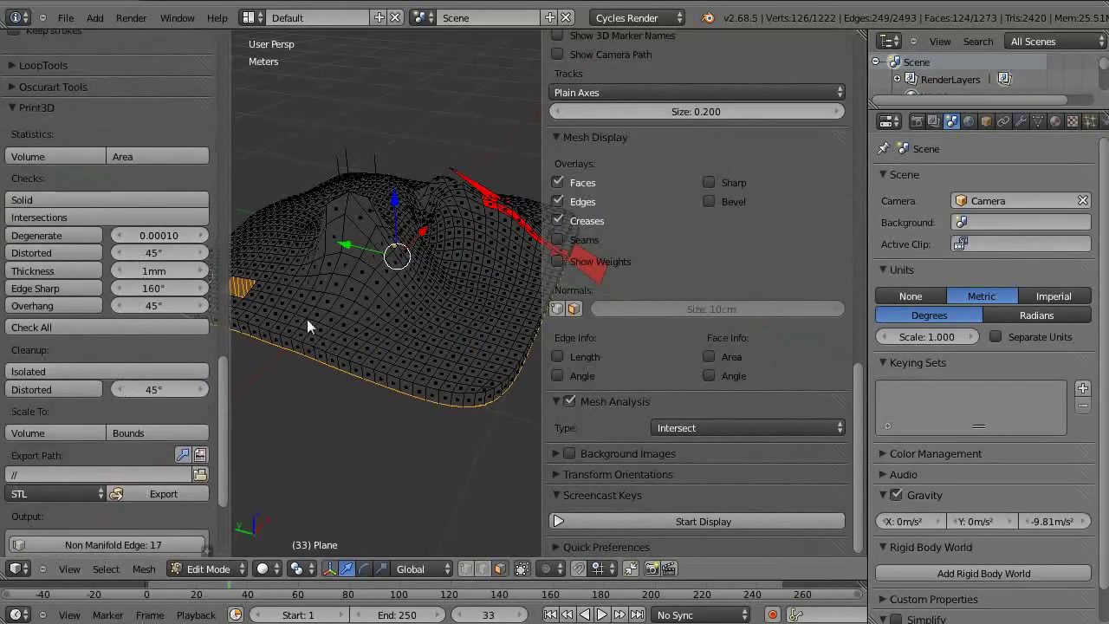
key("ctrl+alt+u")
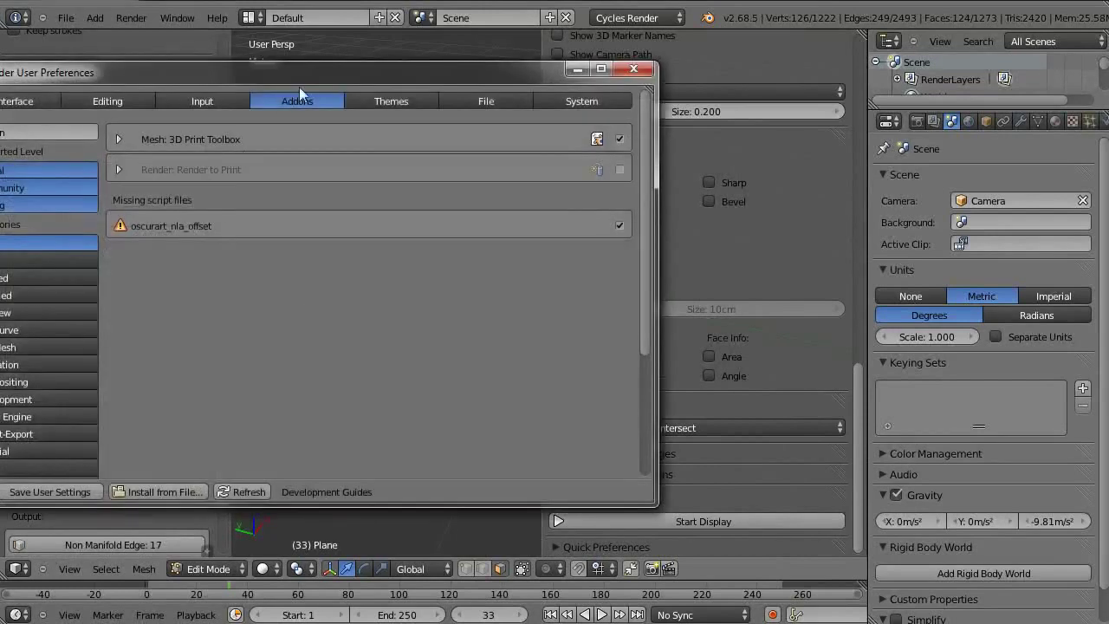
left_click_drag(299, 87, 390, 87)
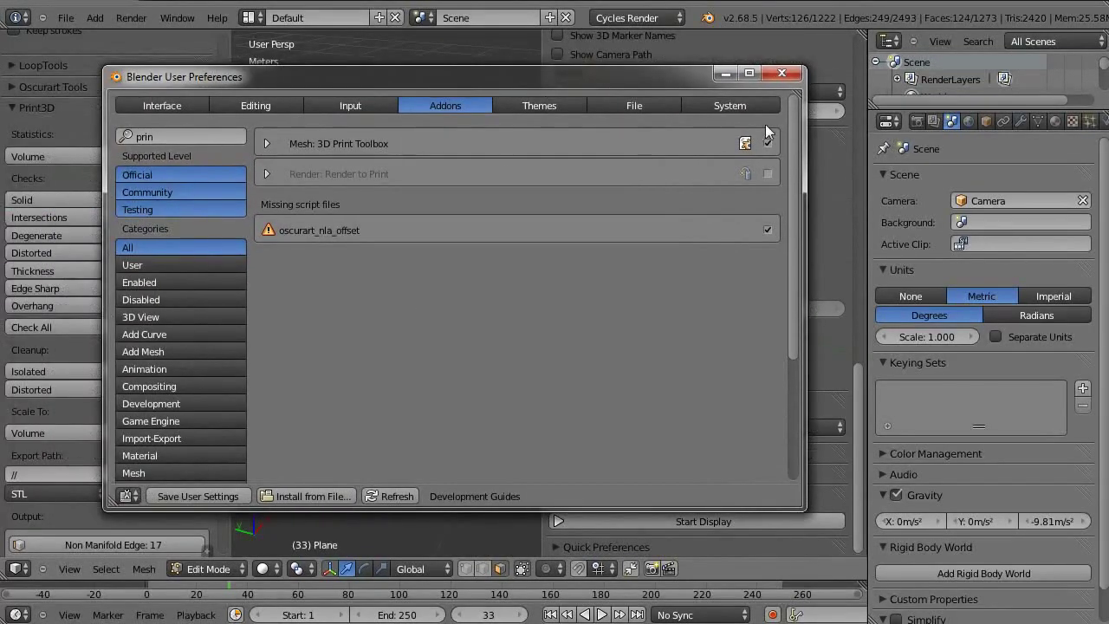
left_click(780, 73)
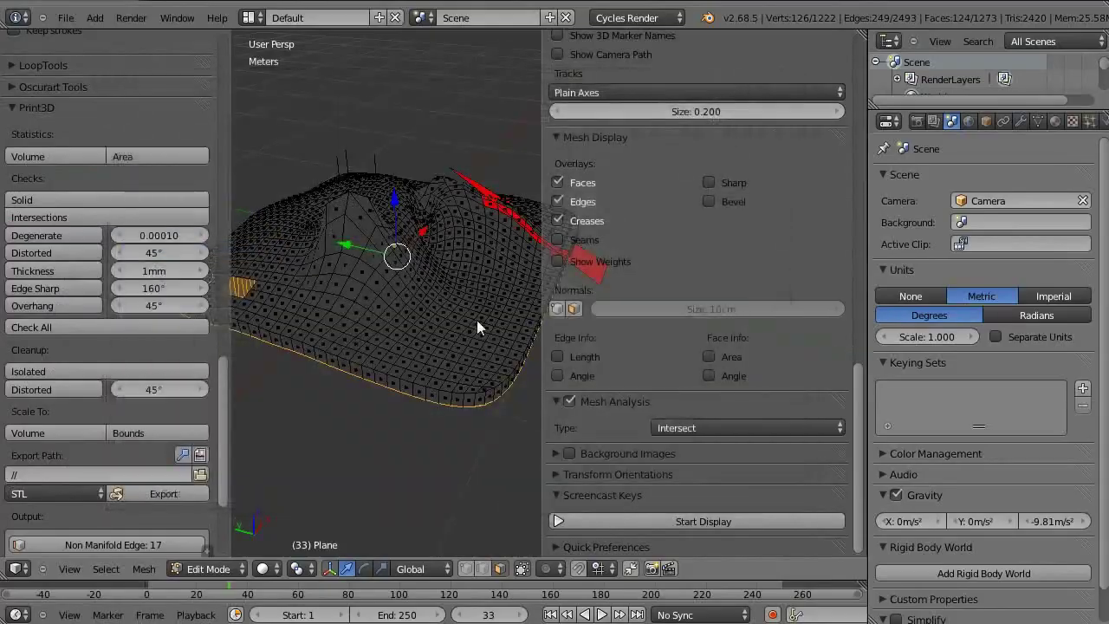